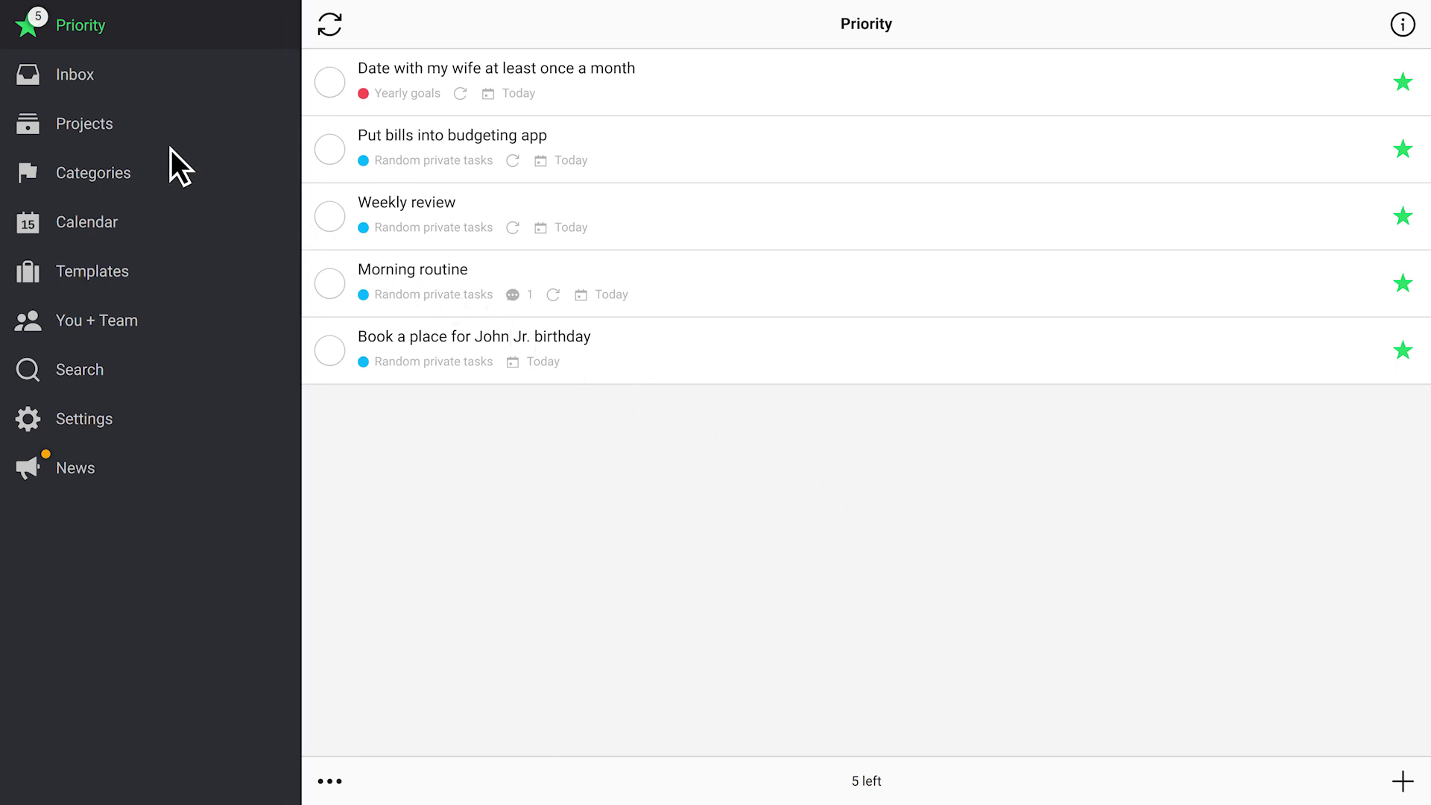
Look over the projects list, the monthly date task's details and the list's filter options
click(120, 125)
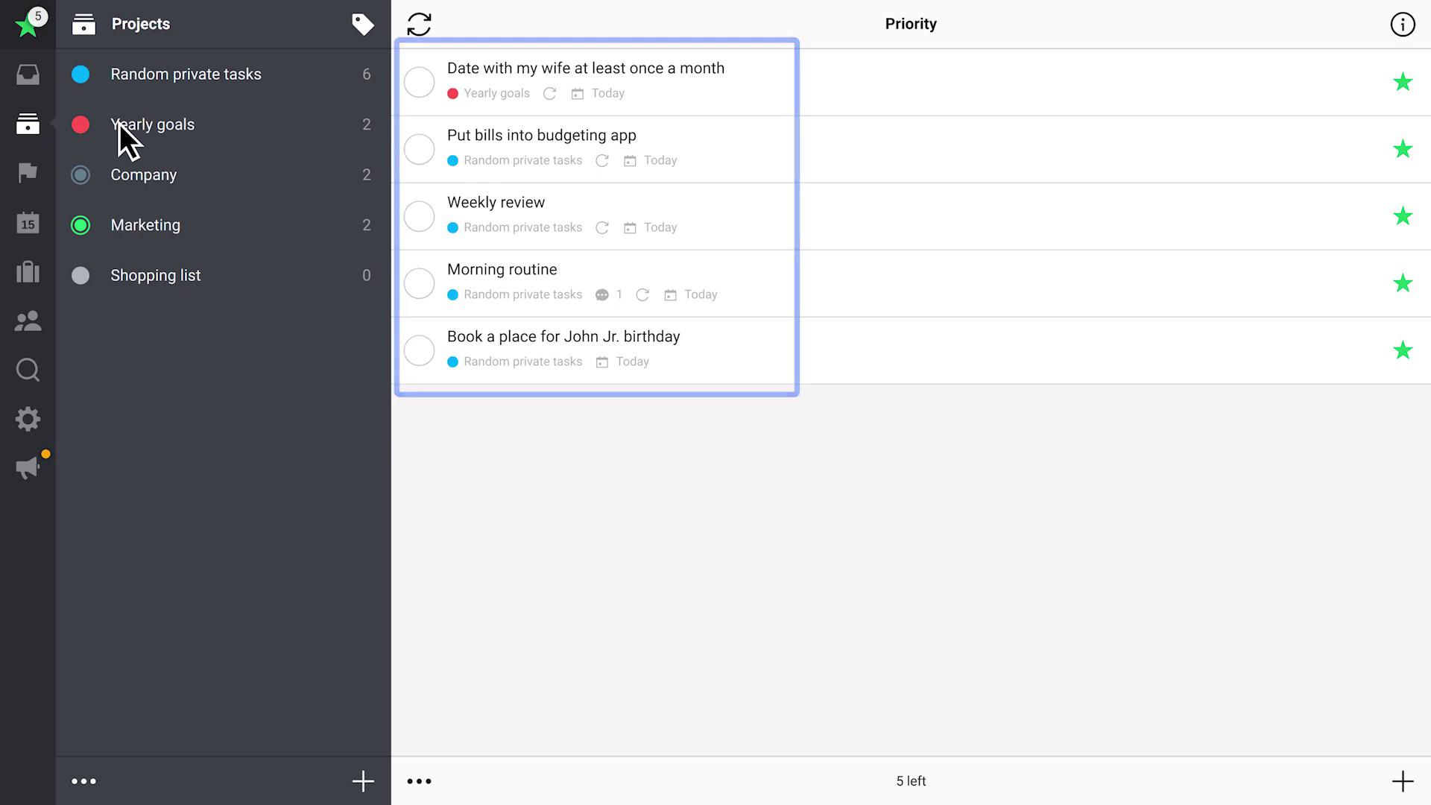
click(706, 86)
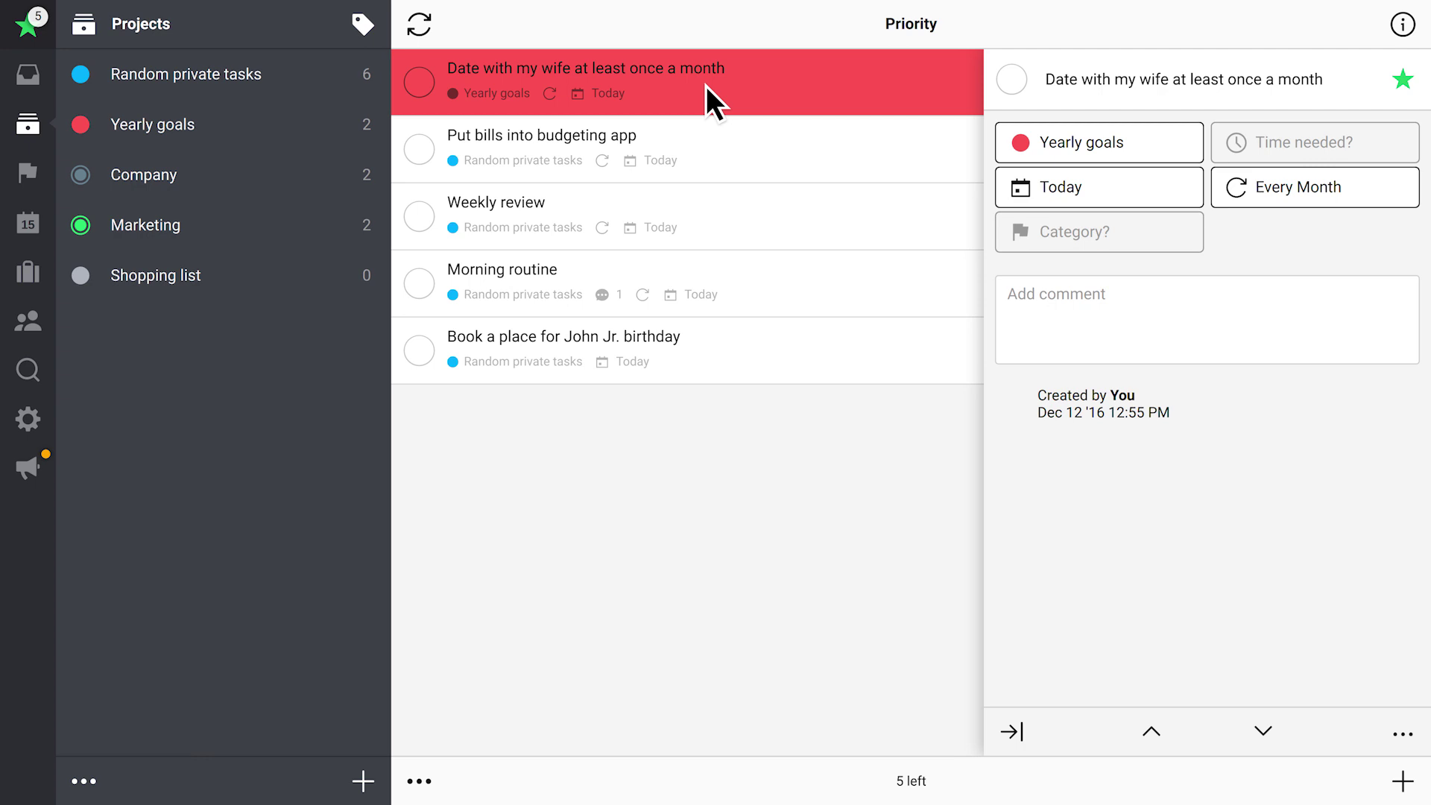
click(705, 87)
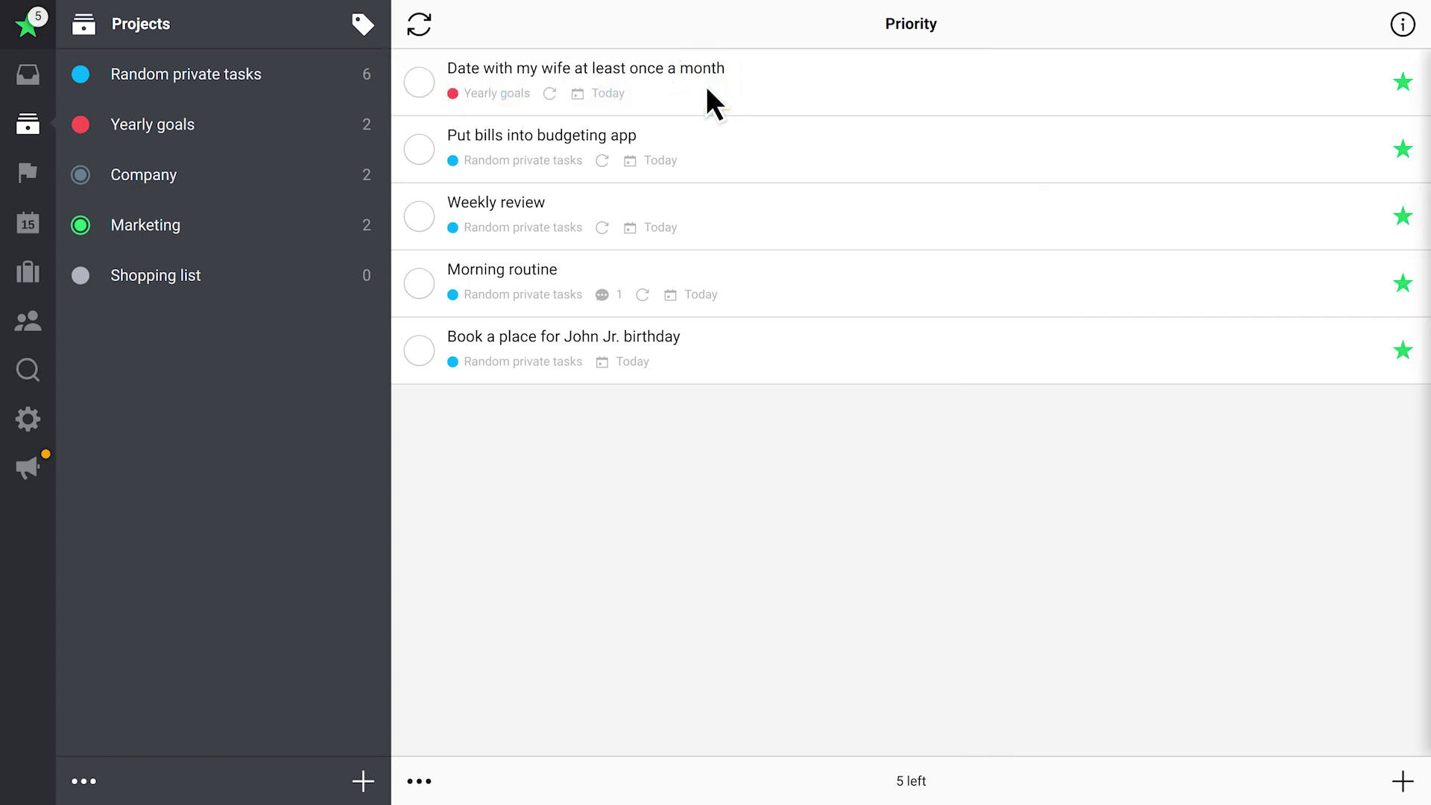
click(1402, 24)
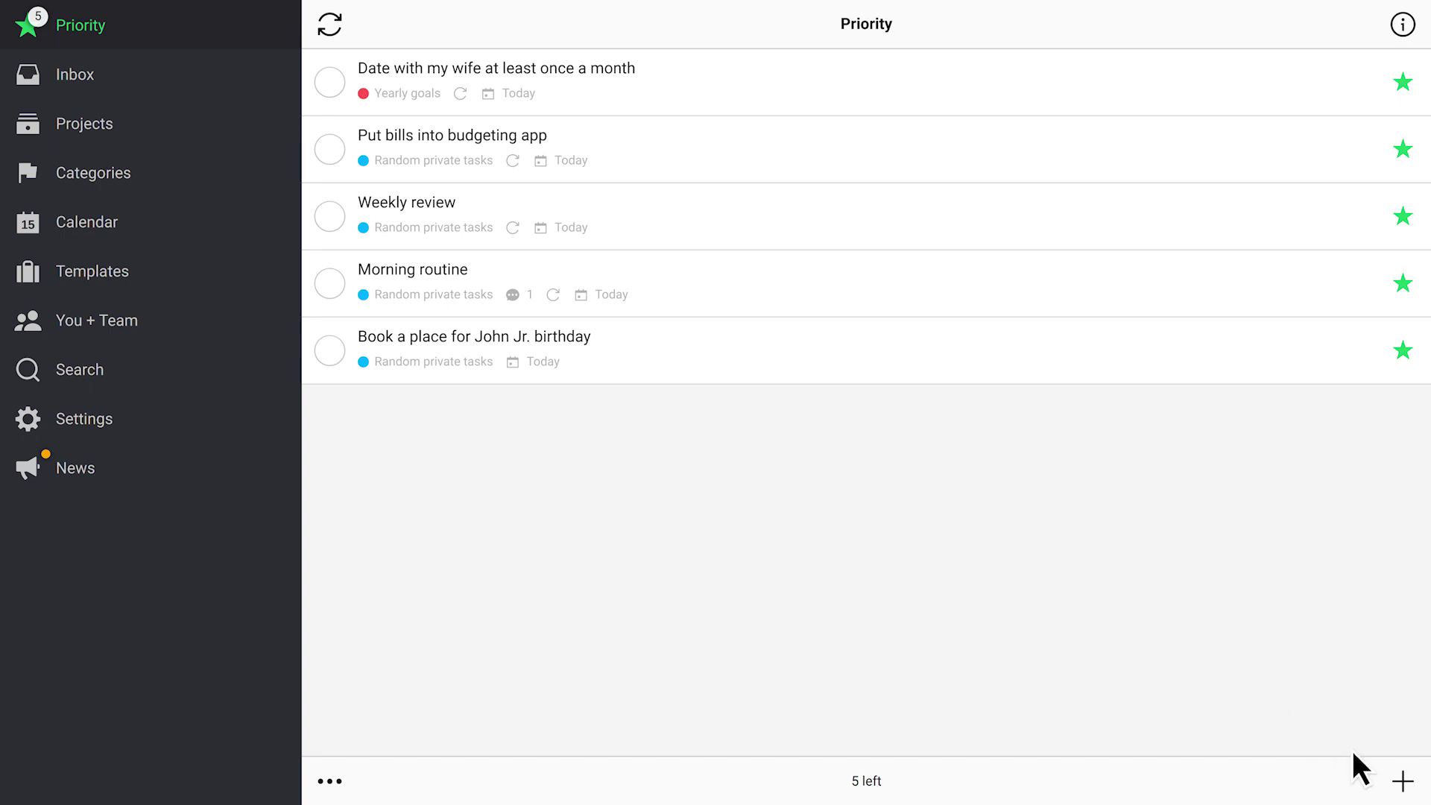
Add a call-after-work task to the Inbox
click(1403, 781)
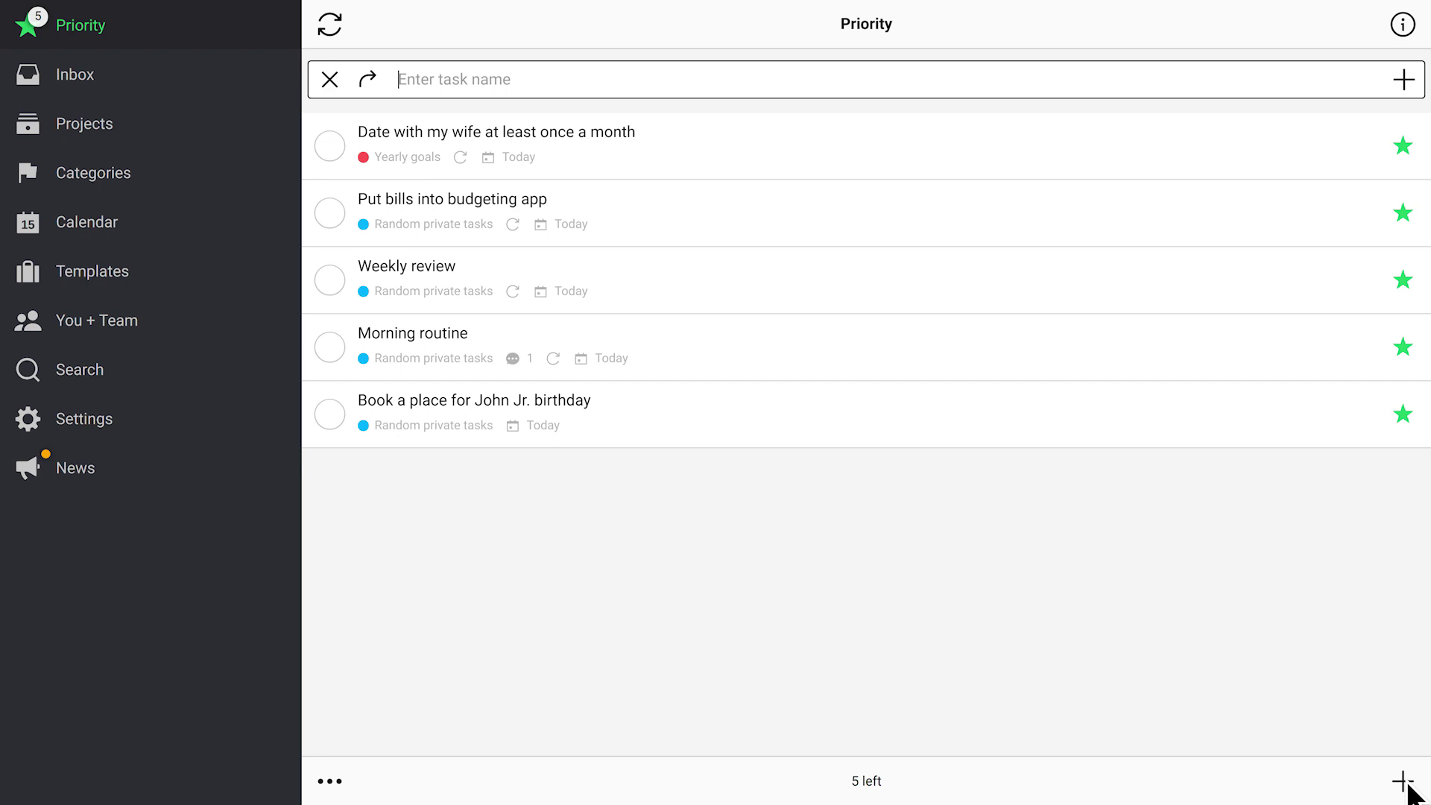
text(Call Jenny after work)
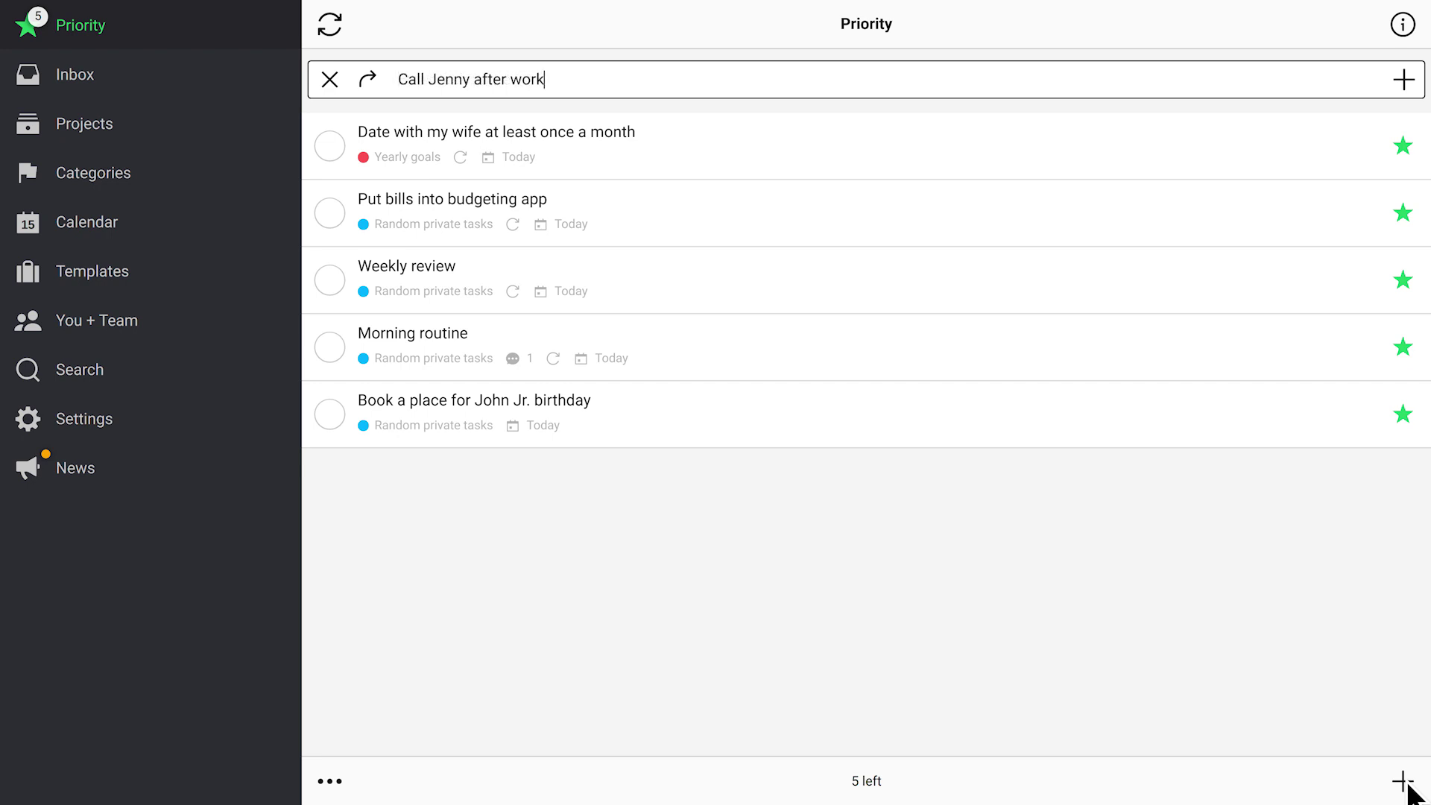
click(1407, 89)
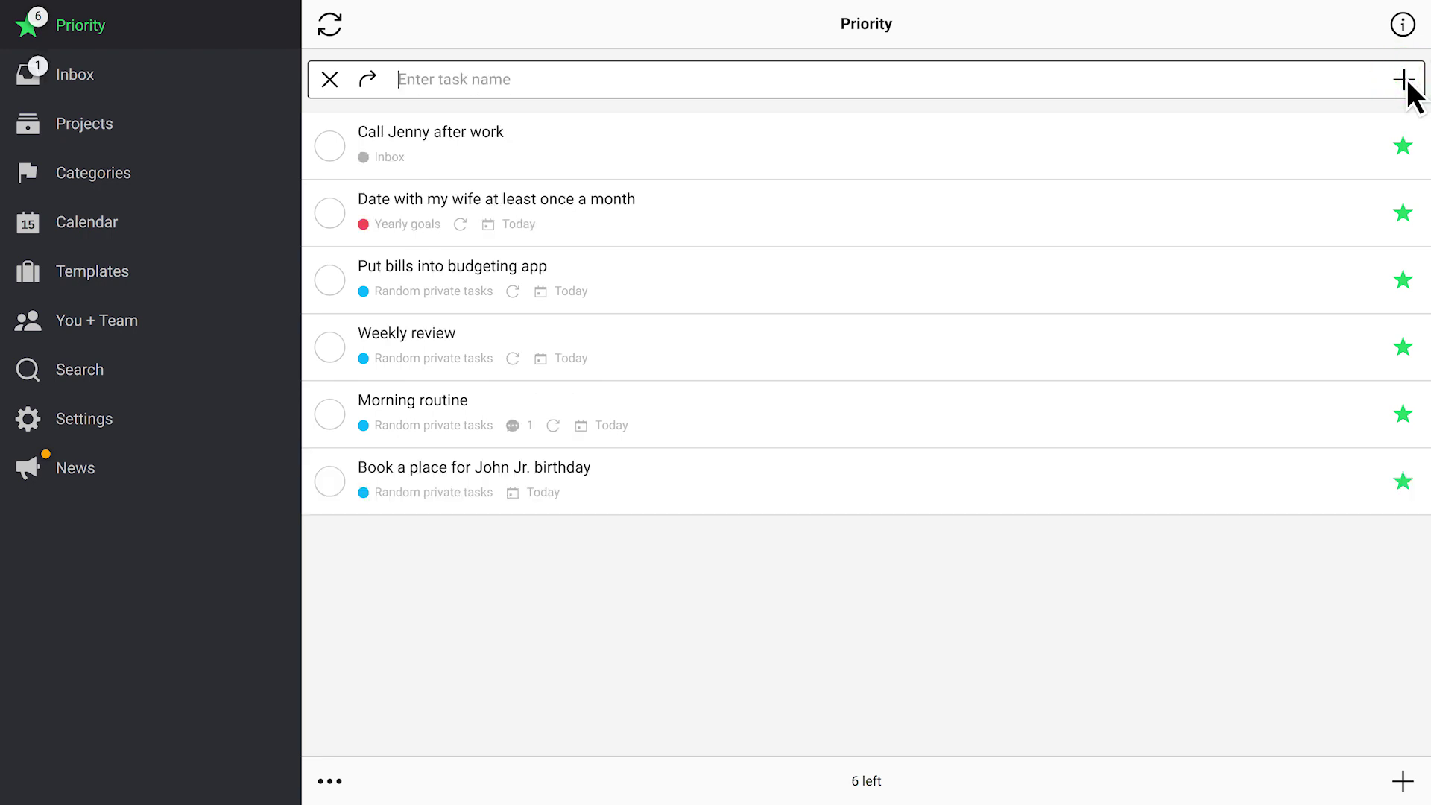
Add 'Yearly car inspection' and 'Find a gift for Dad's birthday' to Random private tasks
click(131, 125)
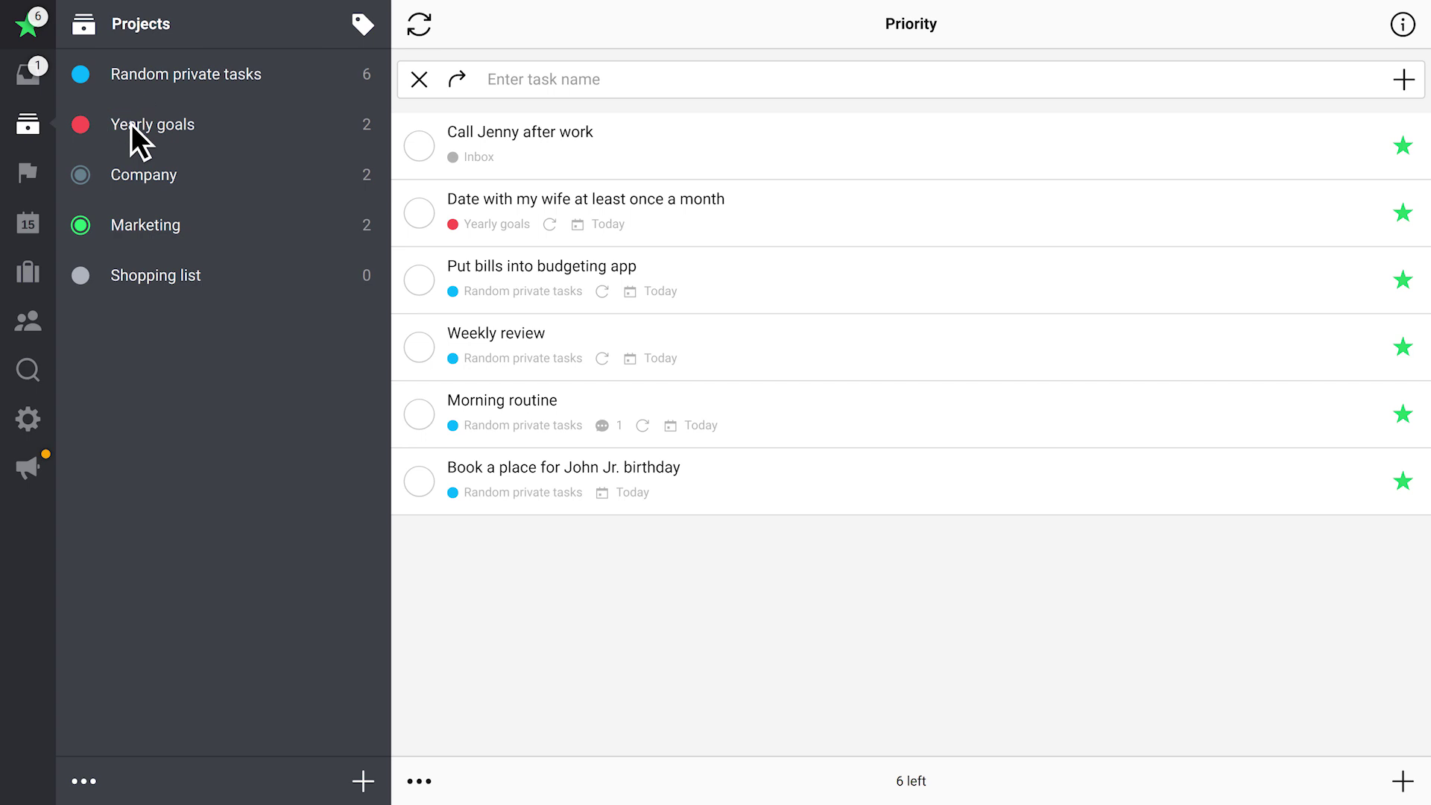
click(131, 74)
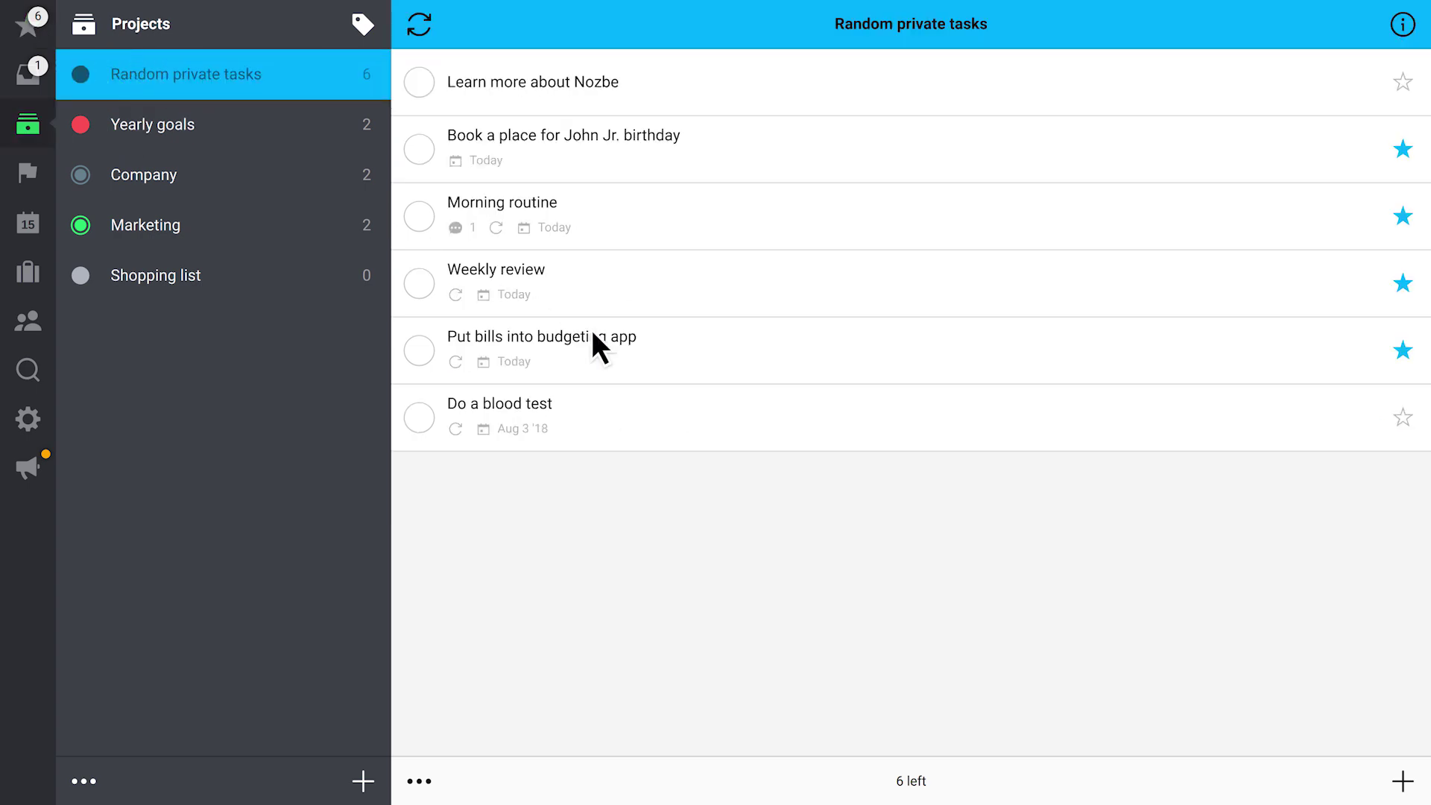
click(1404, 782)
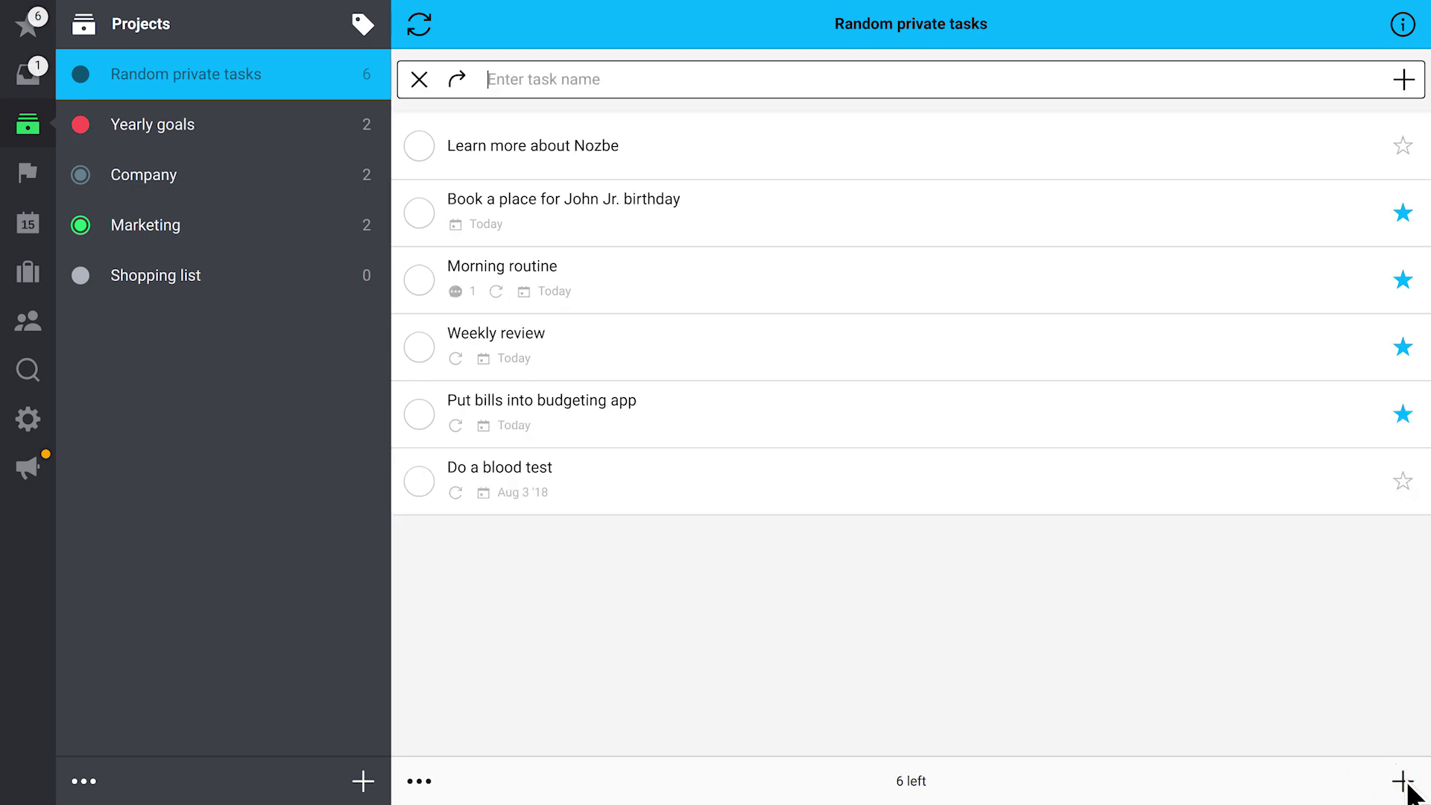
text(Yearly car inspection)
click(1405, 79)
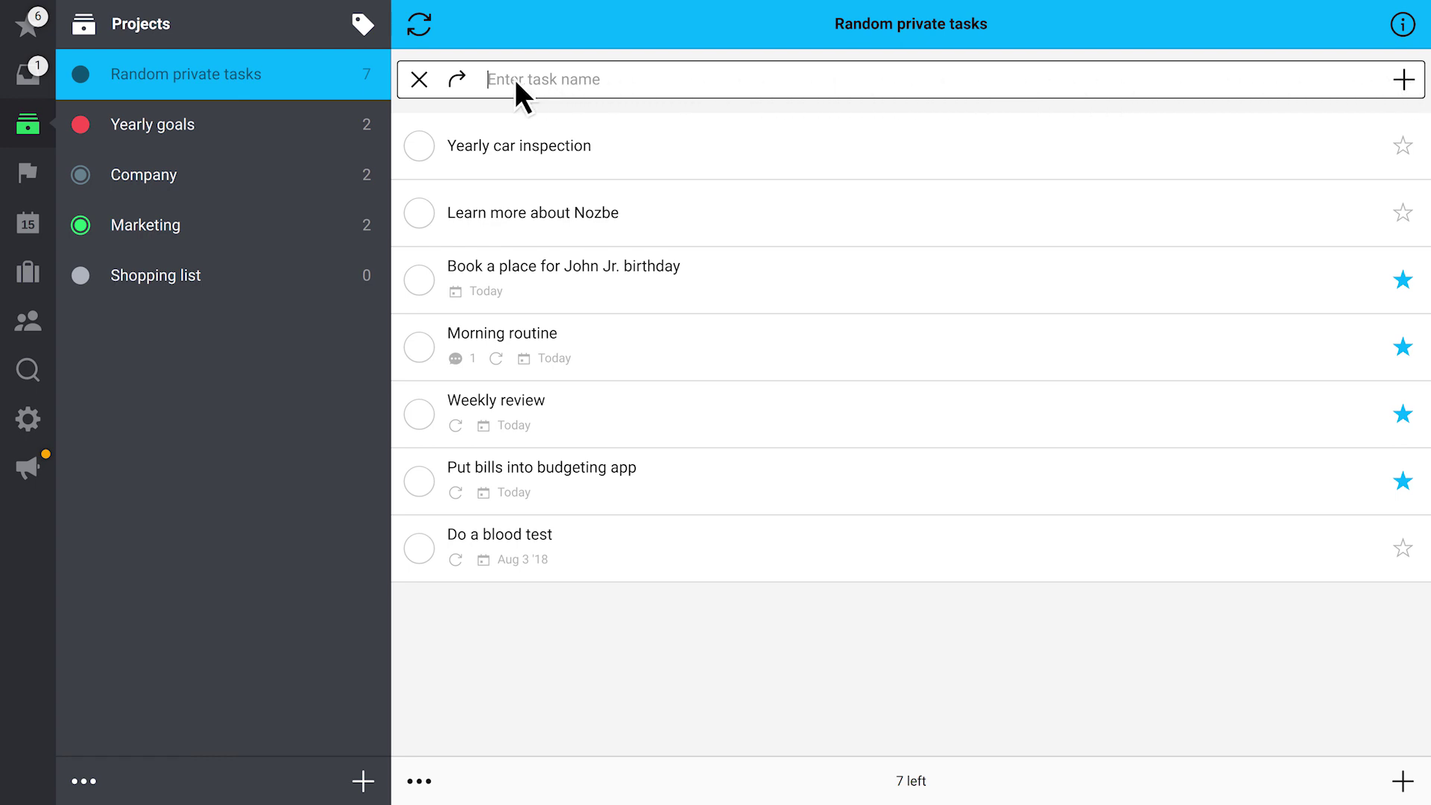
click(453, 81)
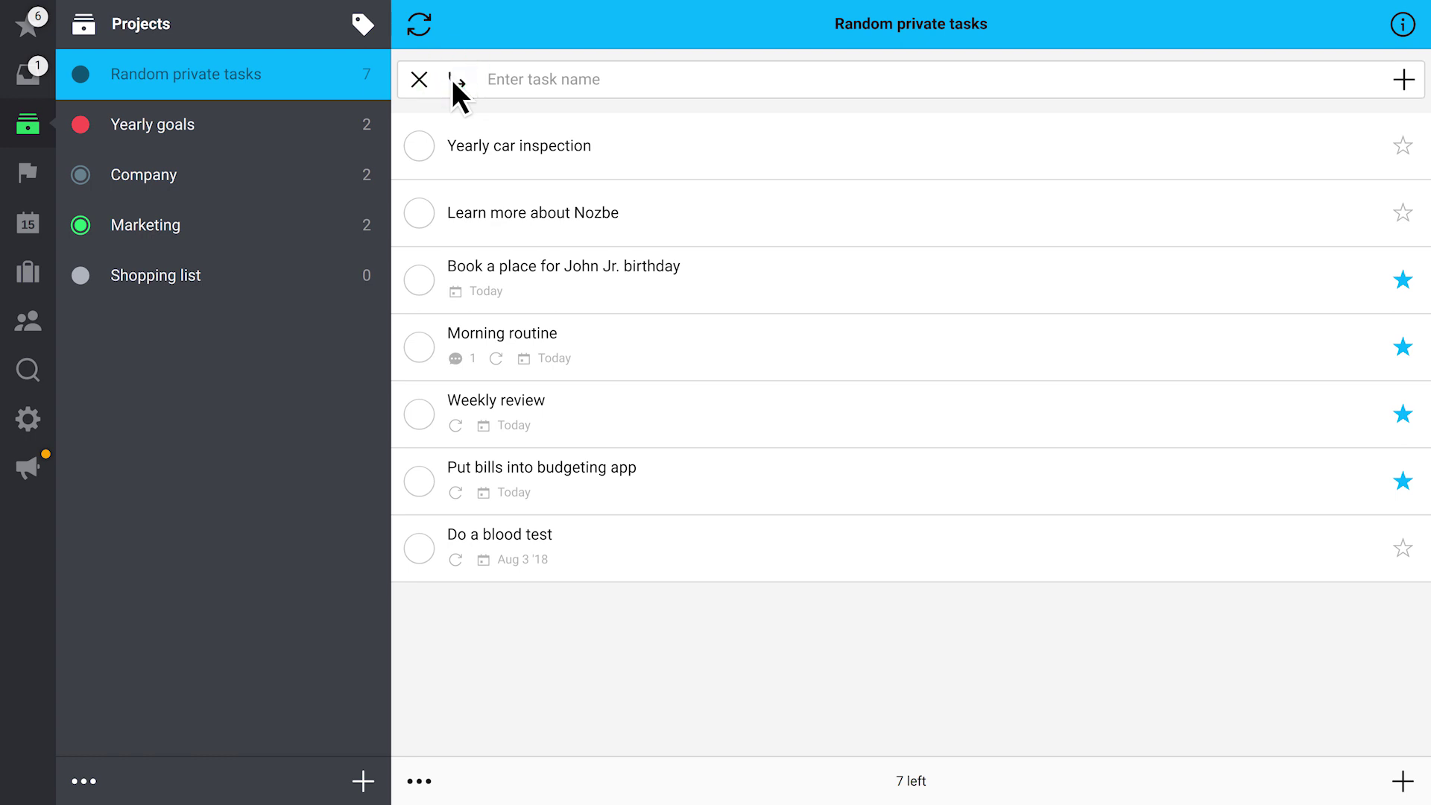
text(Find a gift for Dad's birthday)
click(1403, 80)
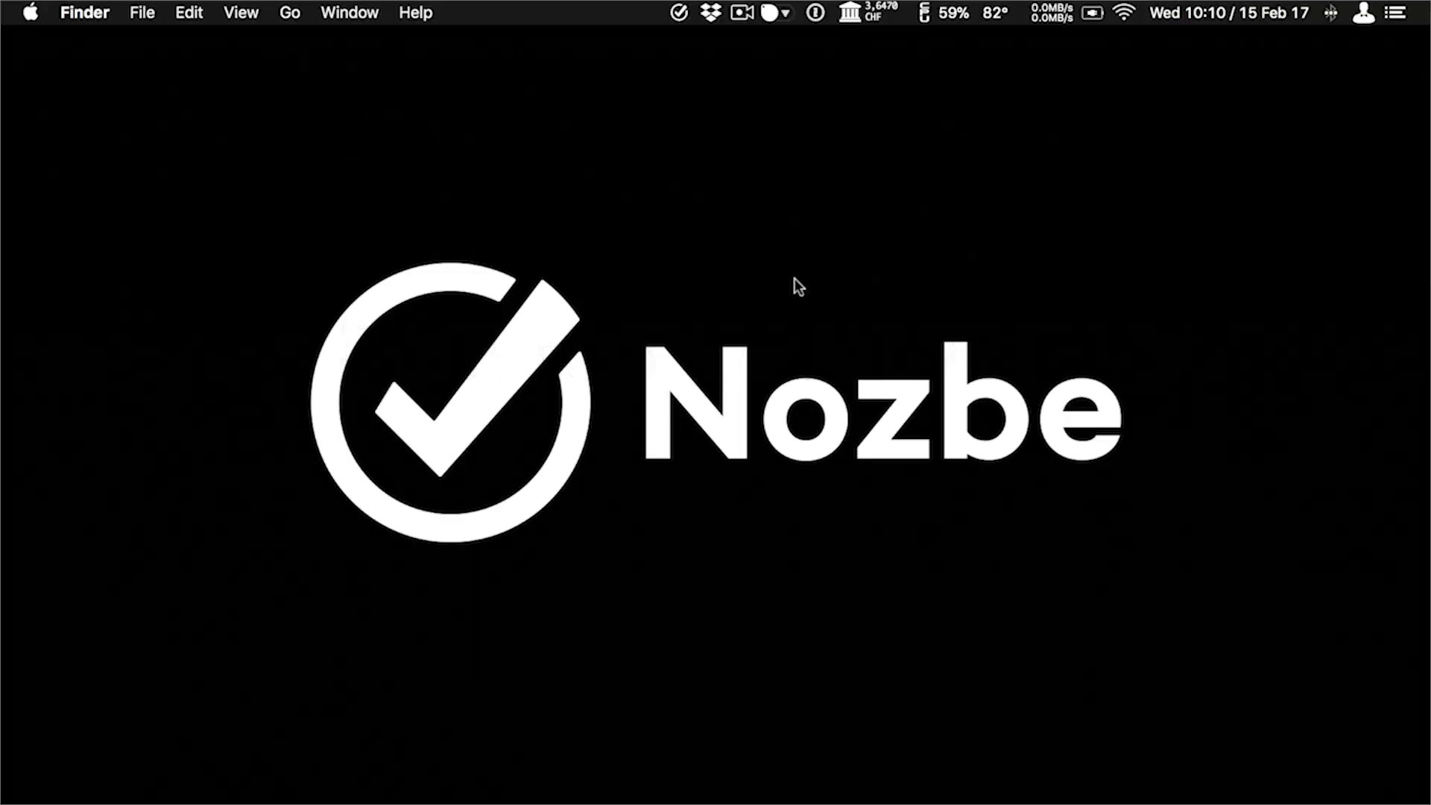
Quick-add a task about the upcoming conference to the Inbox, then view Integrations settings
key(ctrl+alt+space)
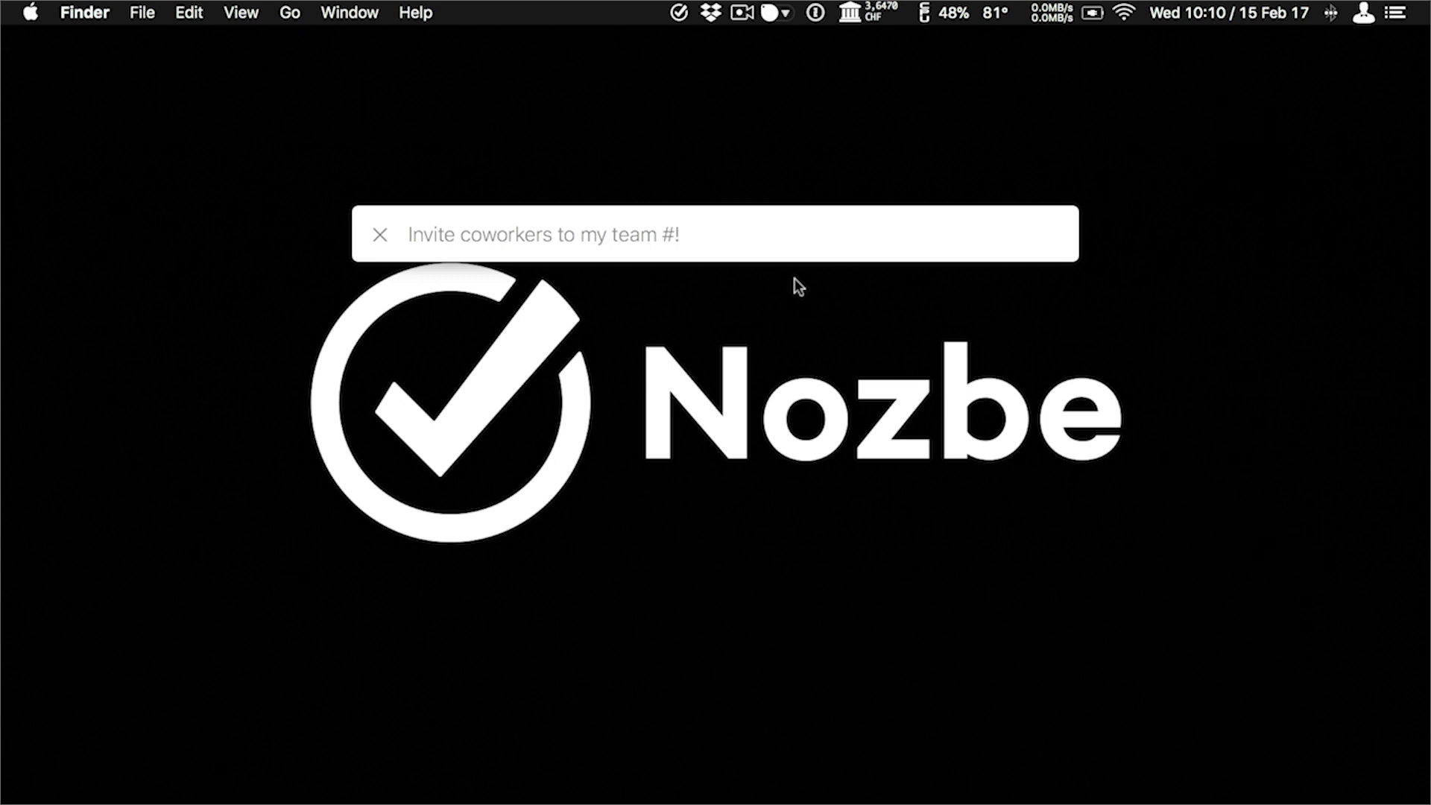
text(Ask John abou)
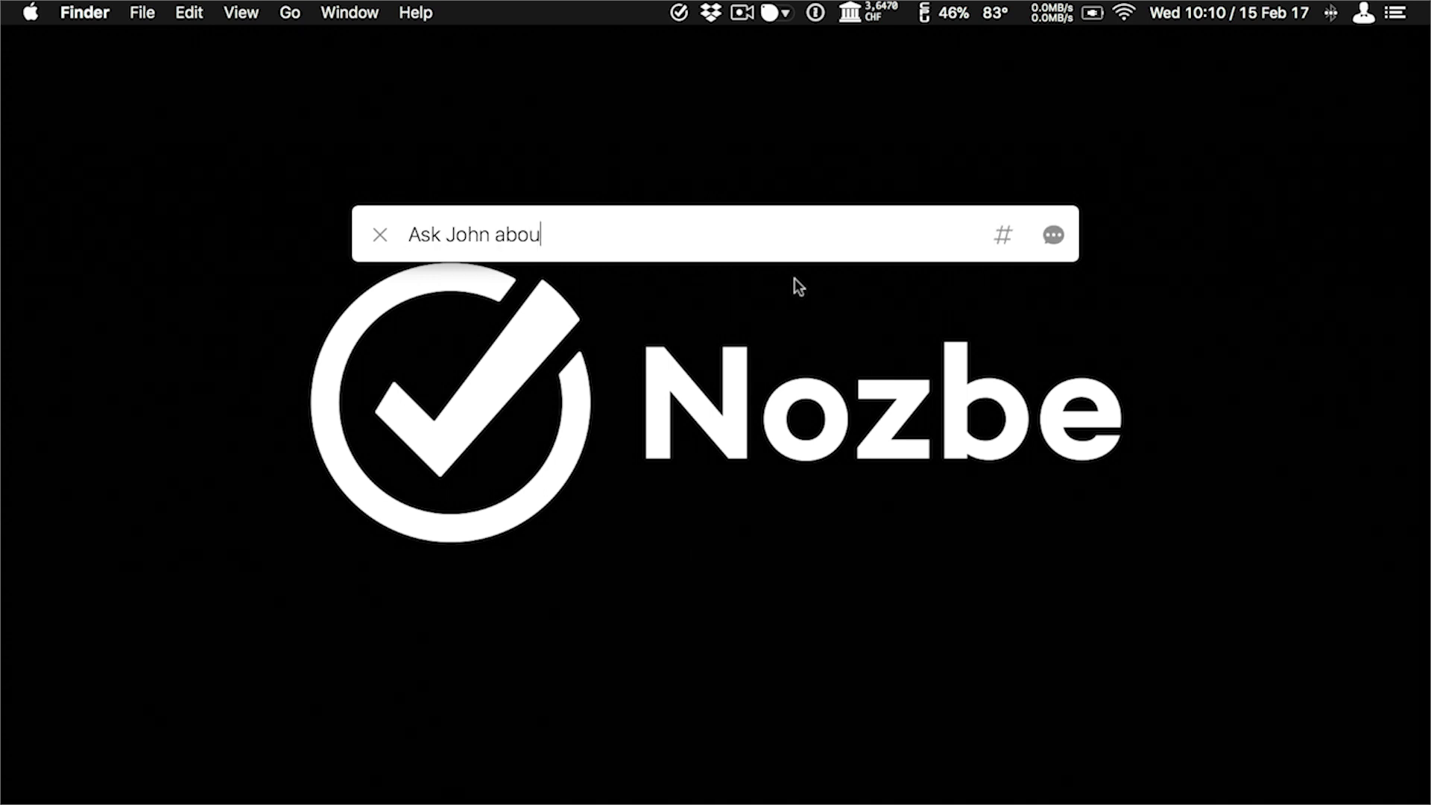
text(t the upcoming conference)
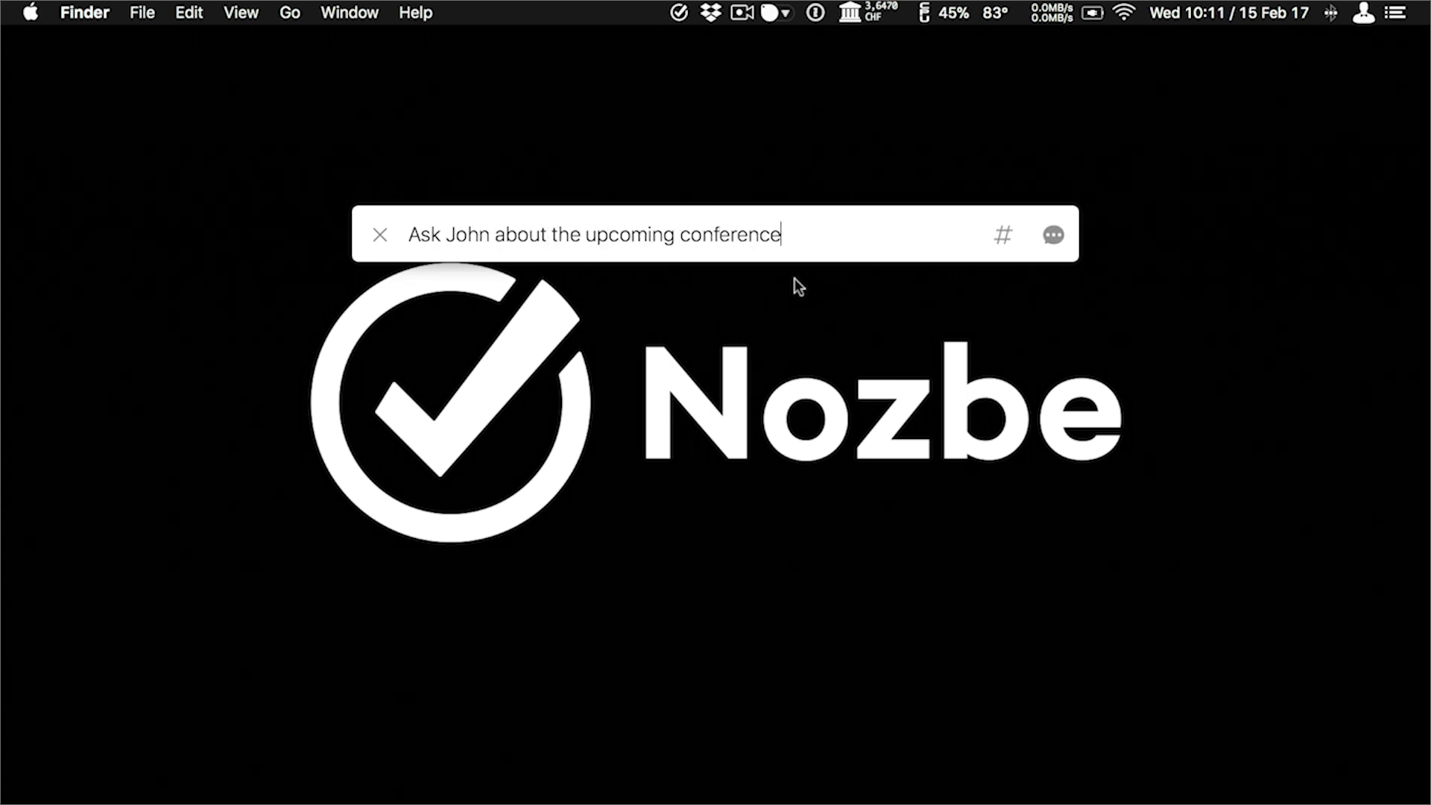
key(Return)
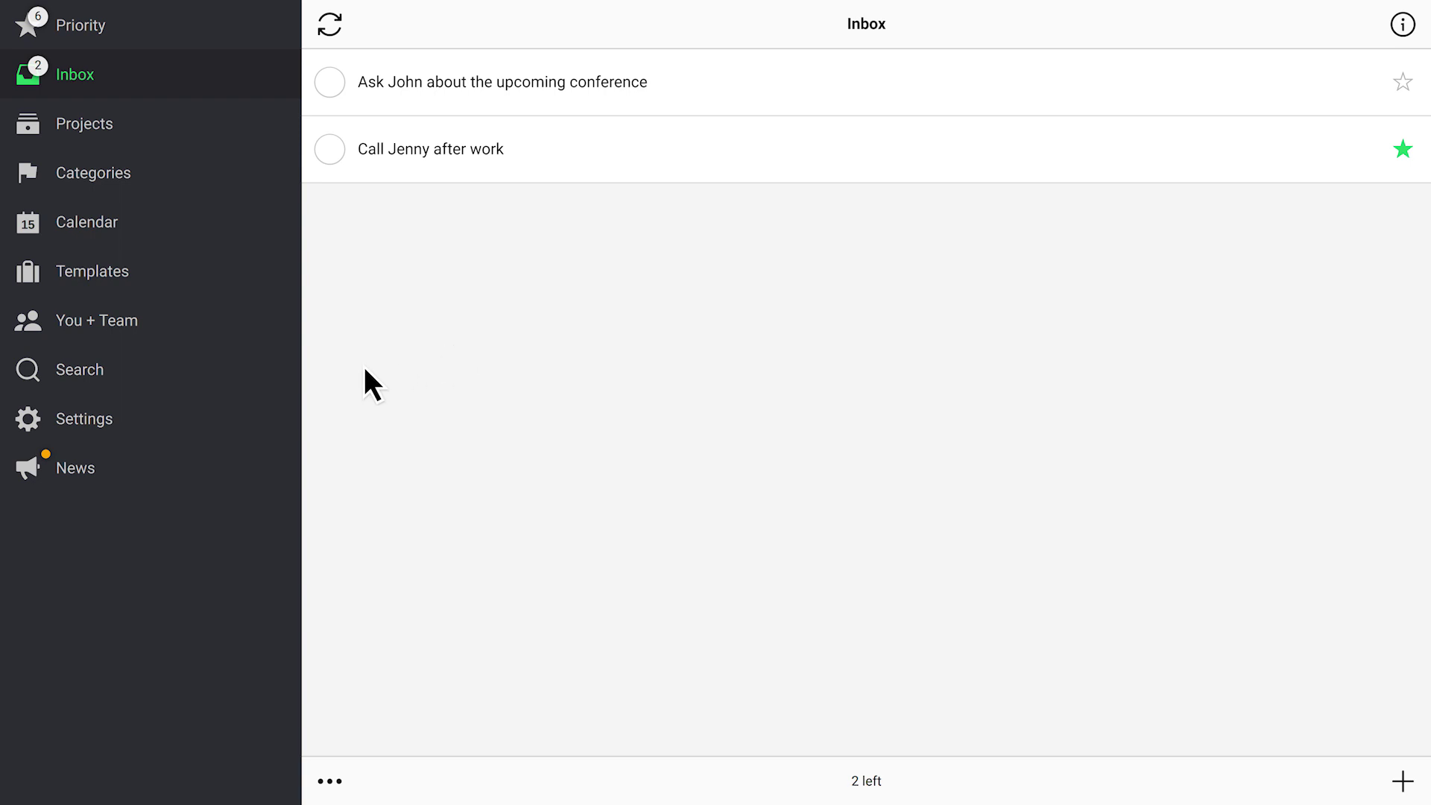
click(128, 421)
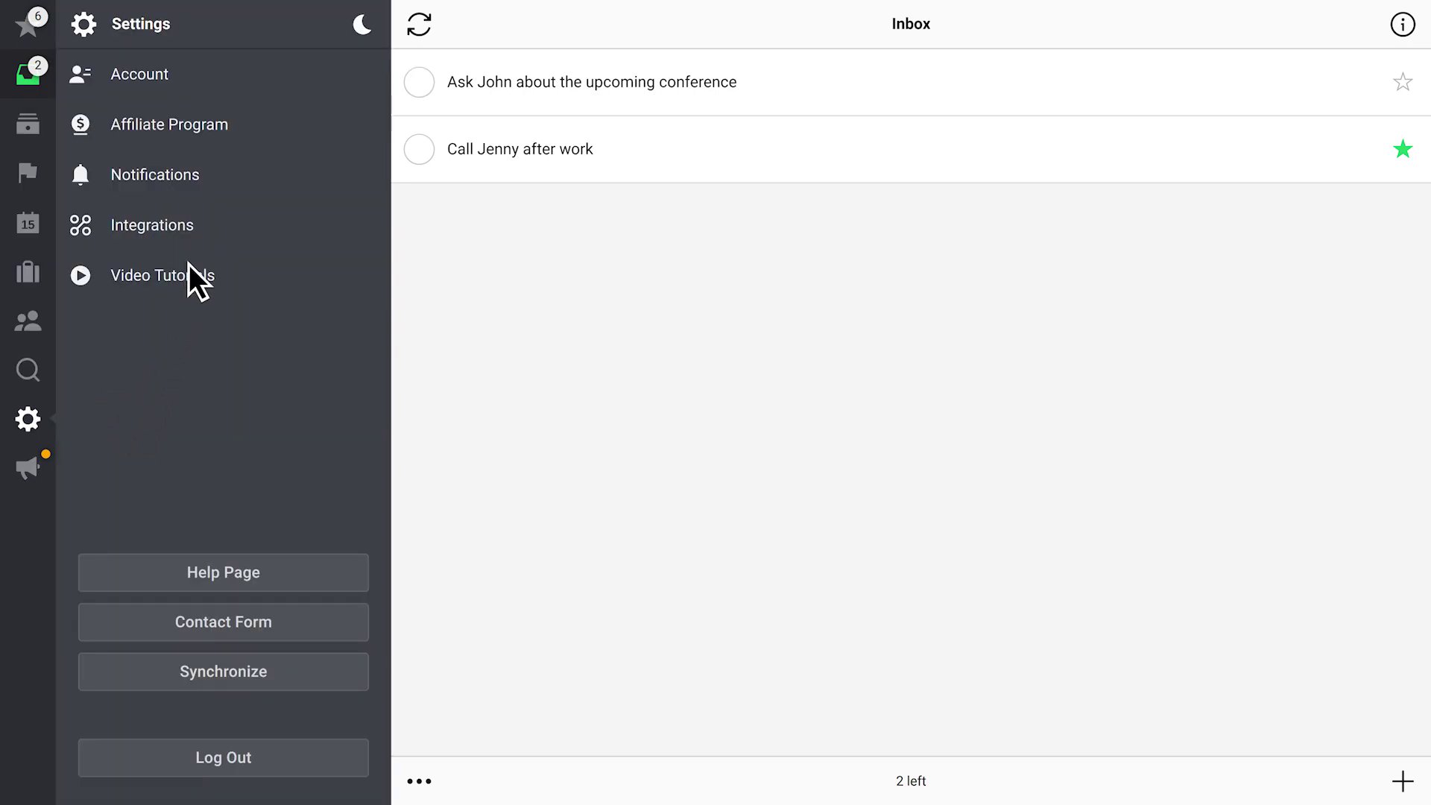
click(204, 225)
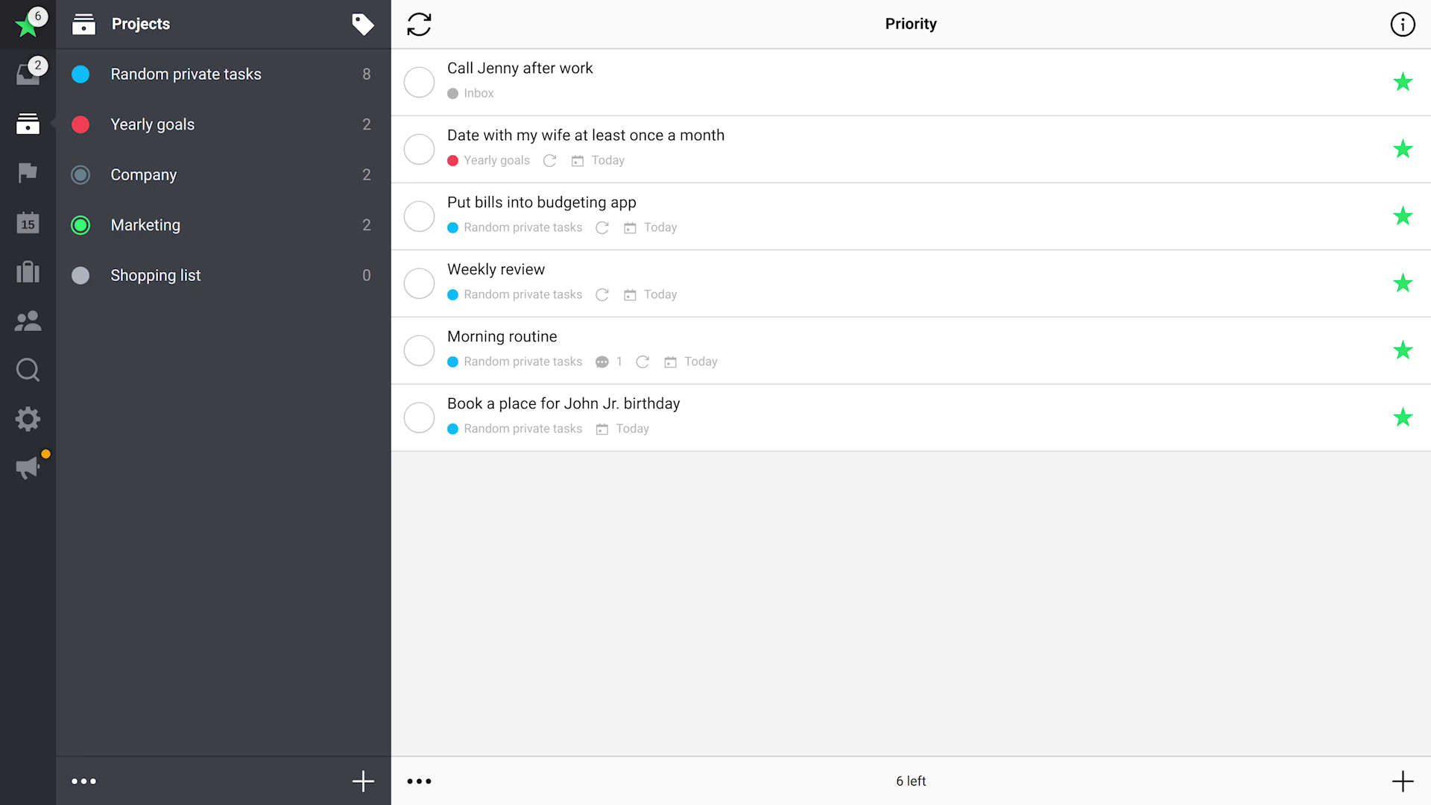
Quick-add 'Send our old clothes to charity organization' to Random private tasks, due tomorrow, with a comment
key(n)
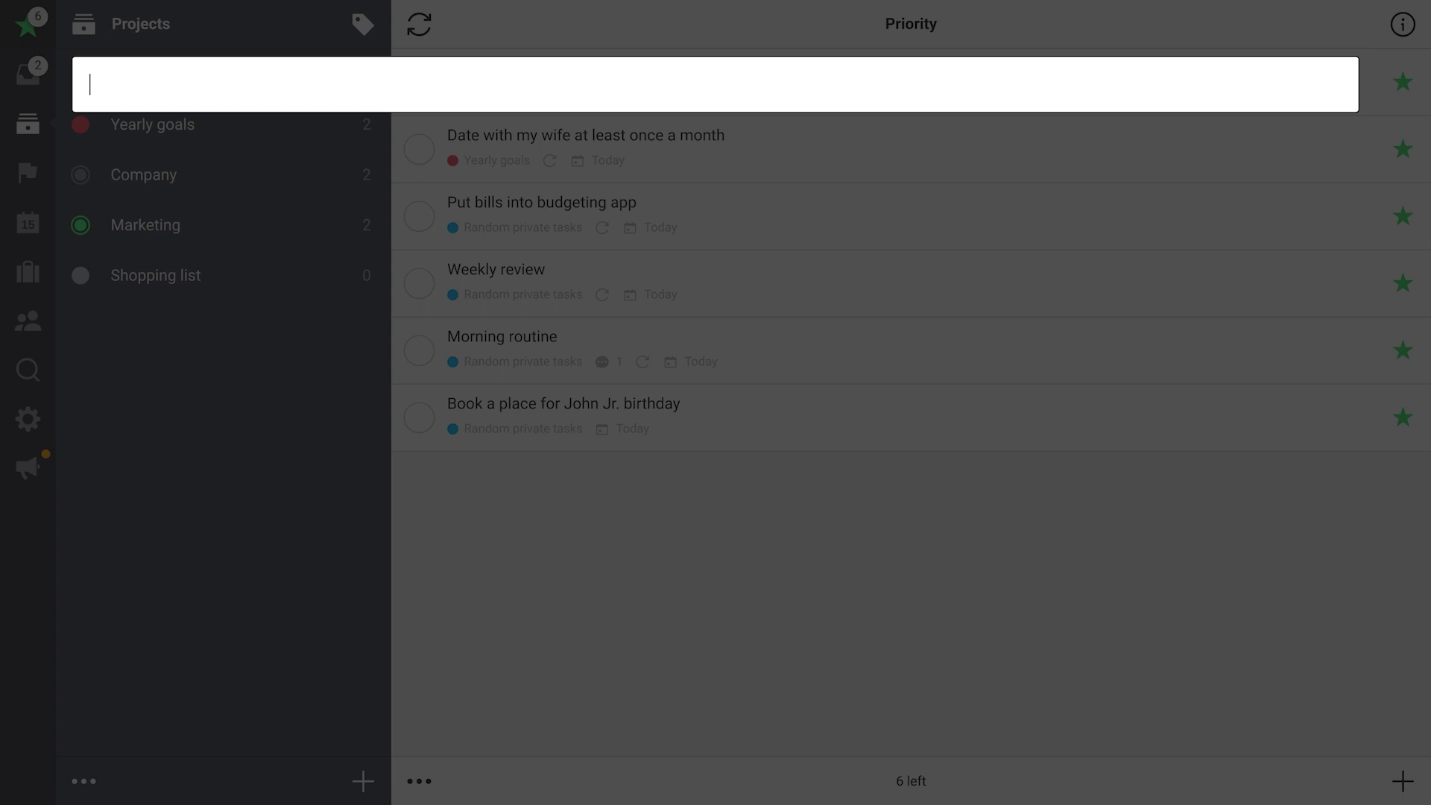
text(Send our old clothes to charity organization)
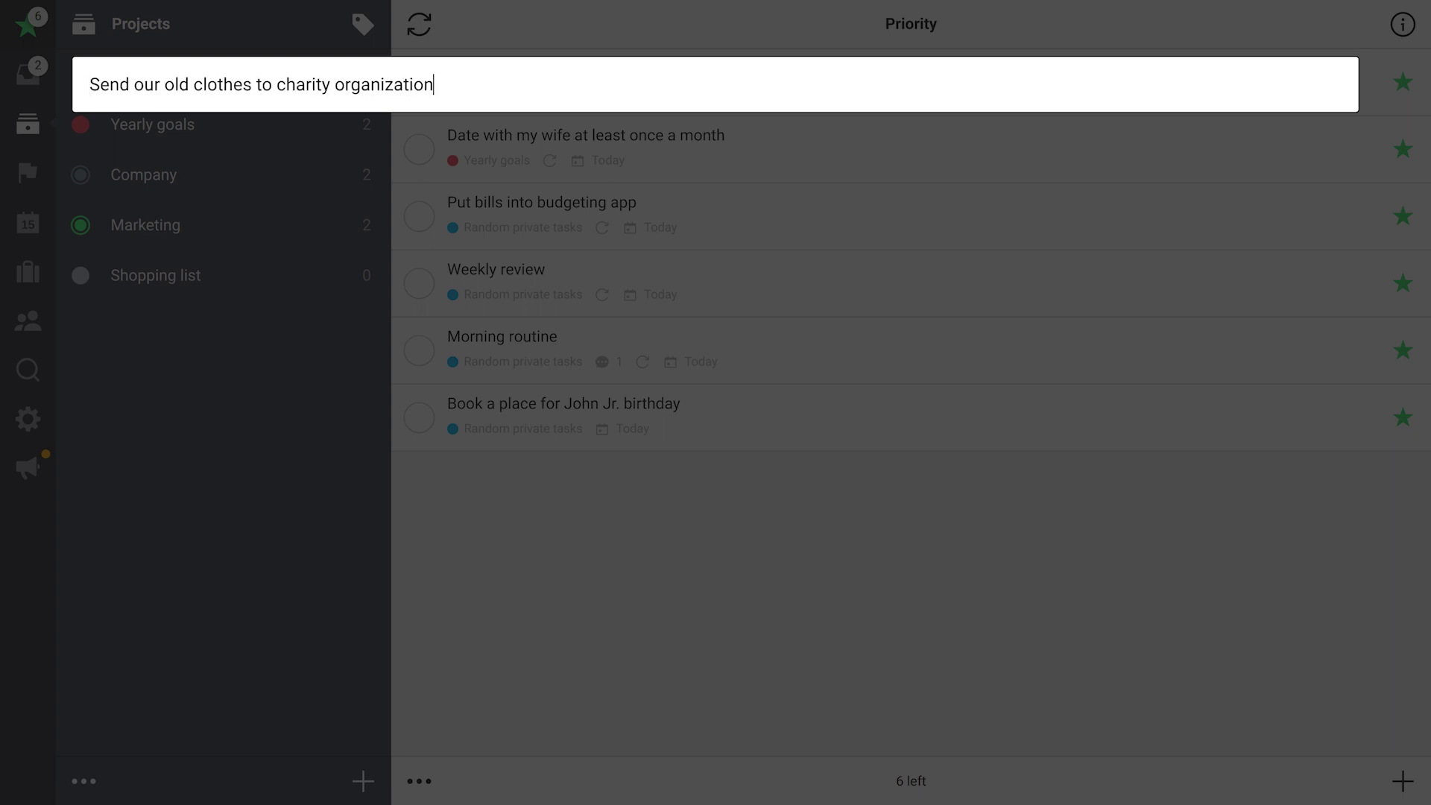
text( #Rand)
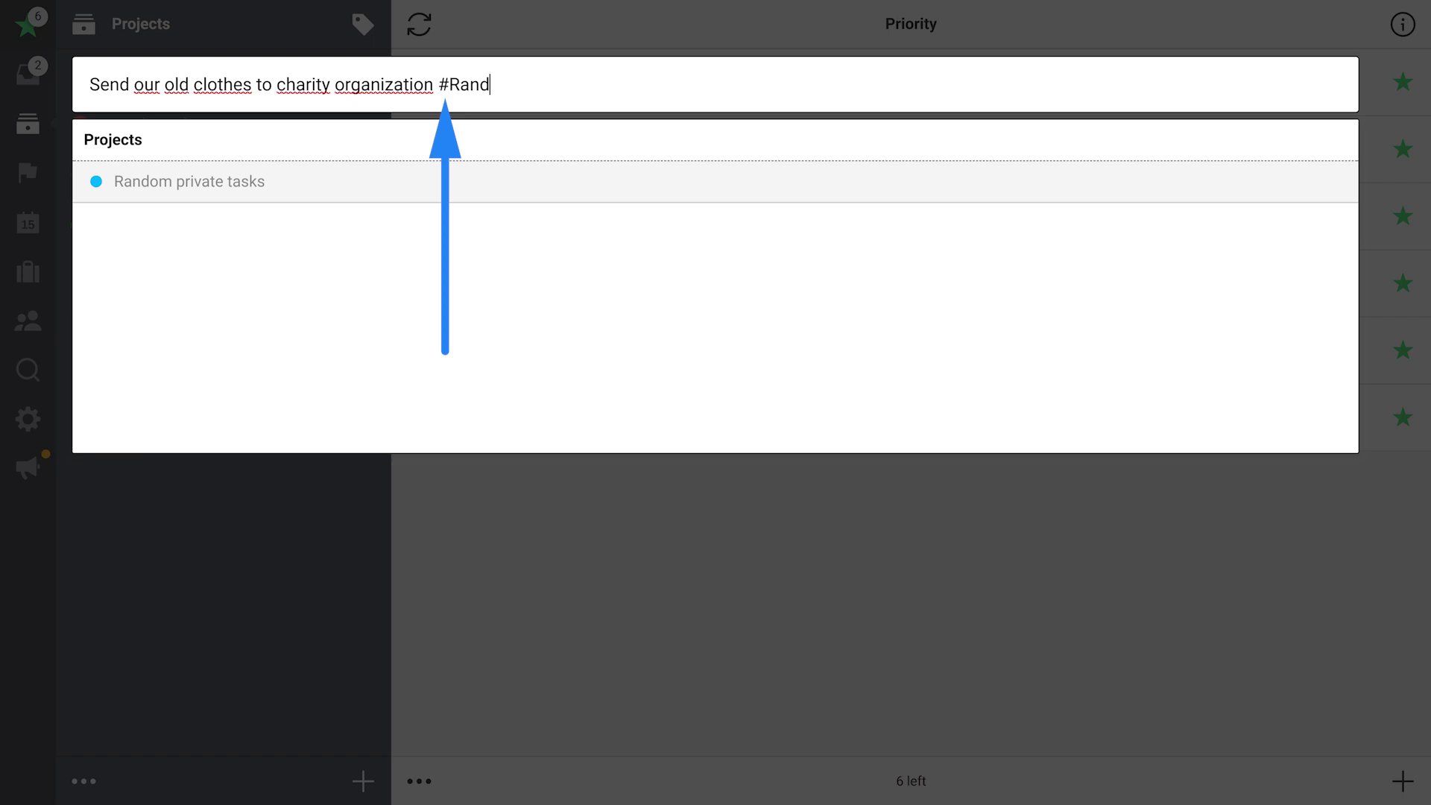
key(Return)
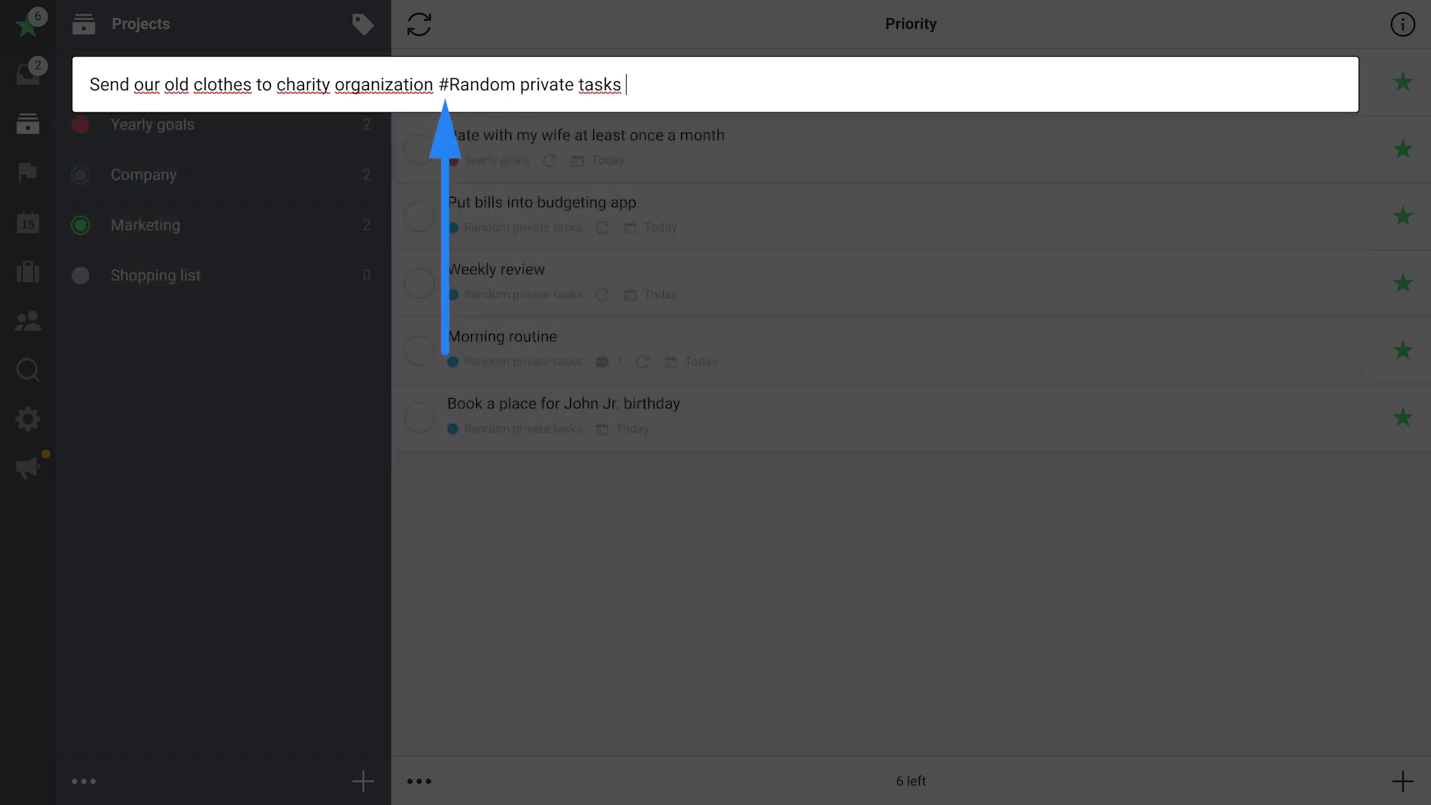
text(#Tomorrow ##John knows some of them)
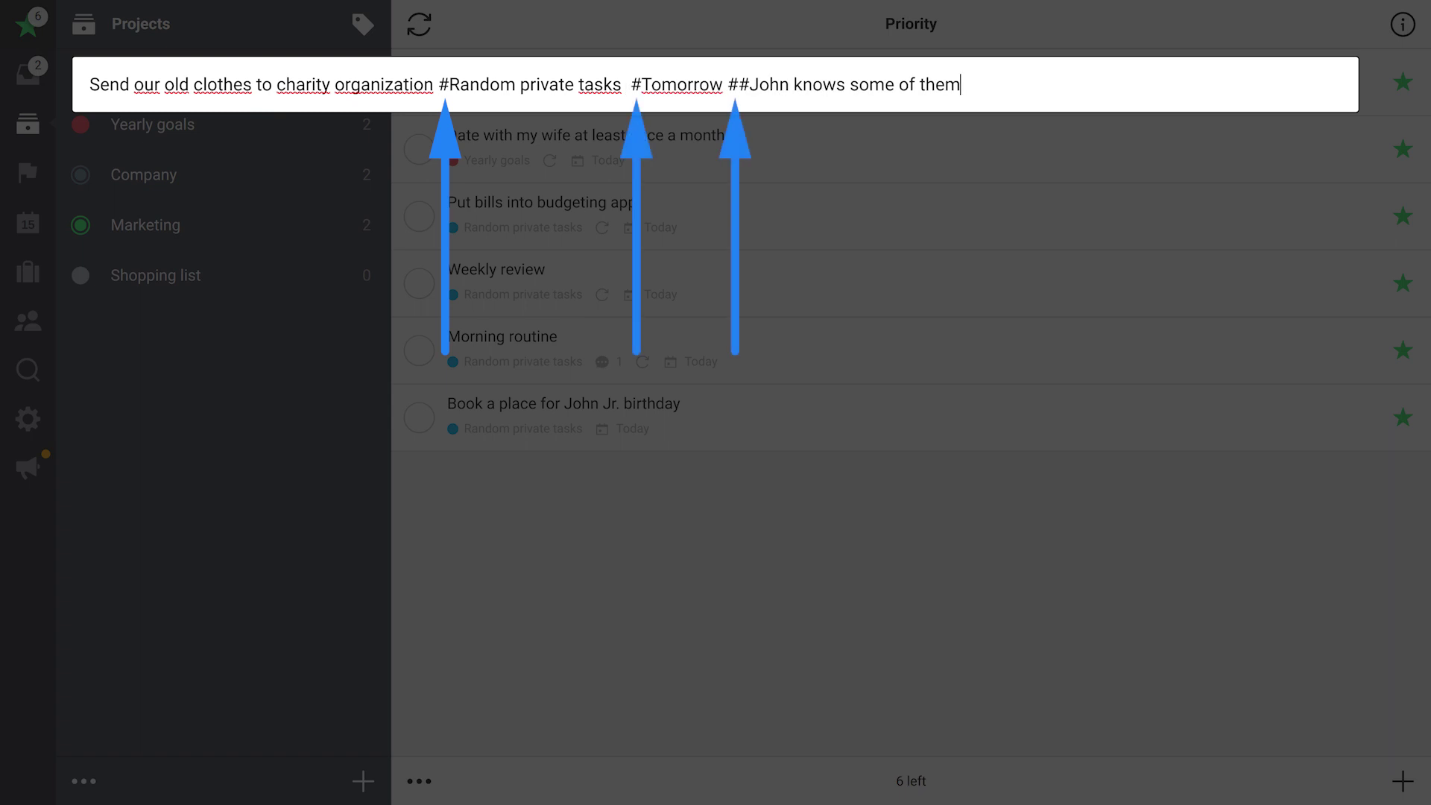
key(Return)
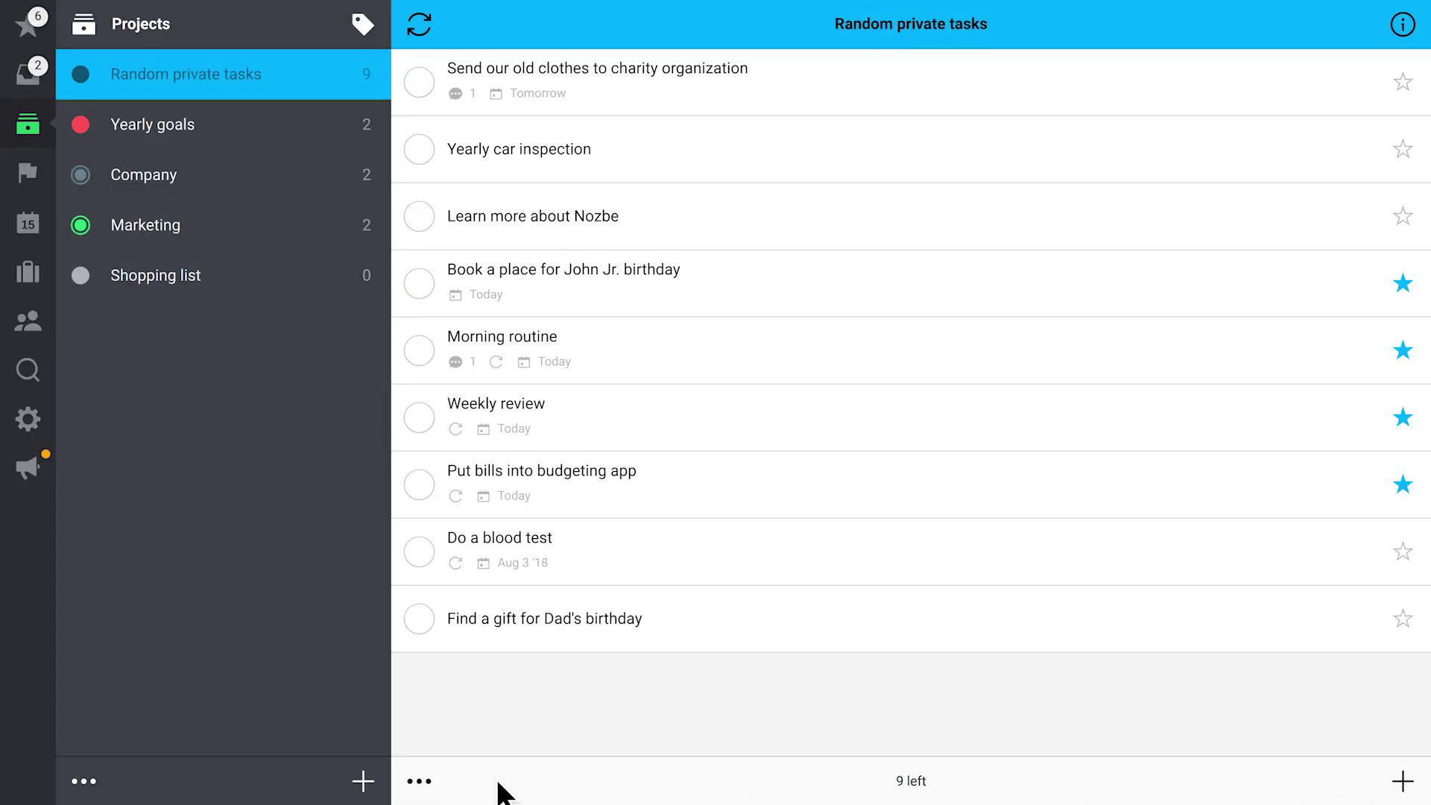
Create a new project named 'Make my website great again'
click(363, 781)
text(Make my website great again)
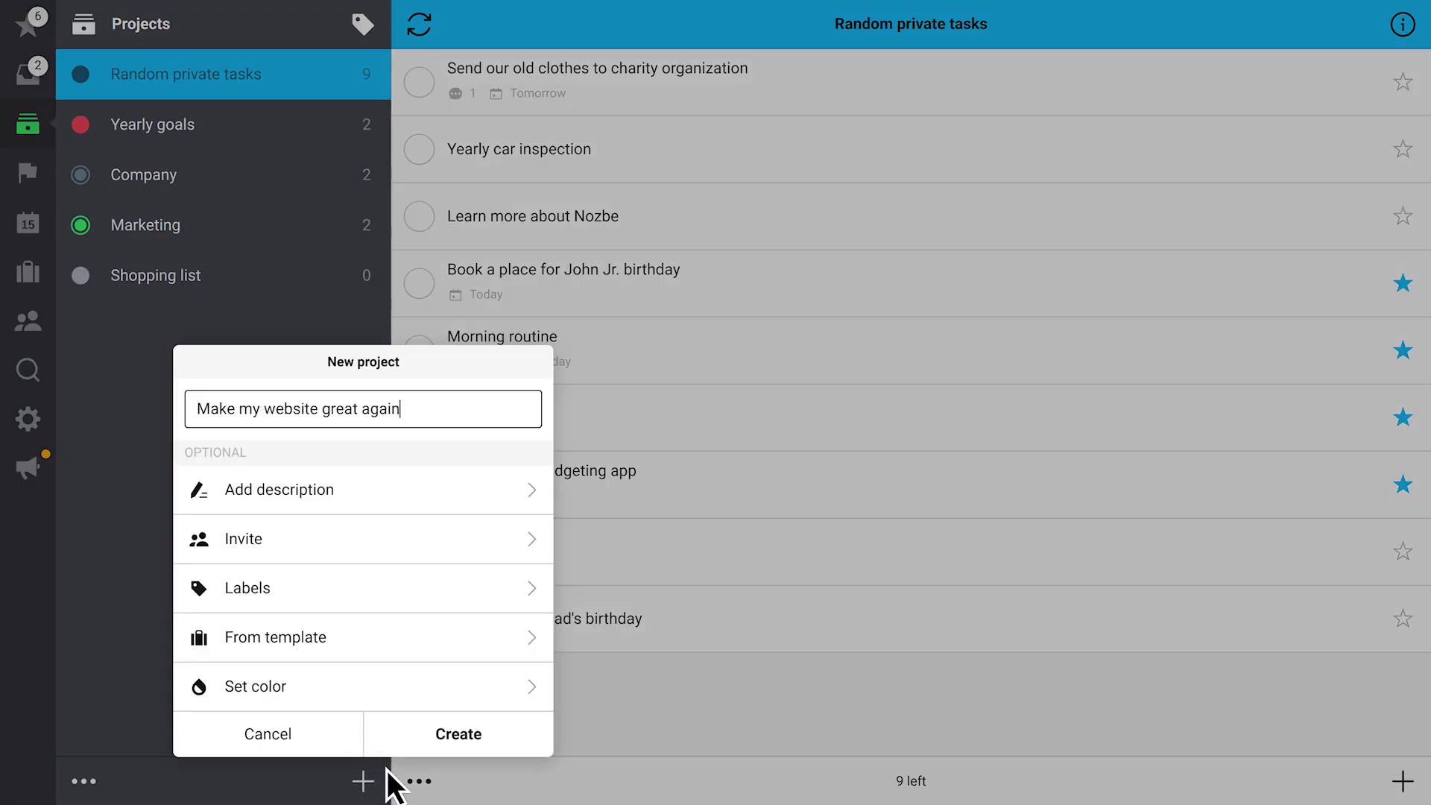
click(485, 733)
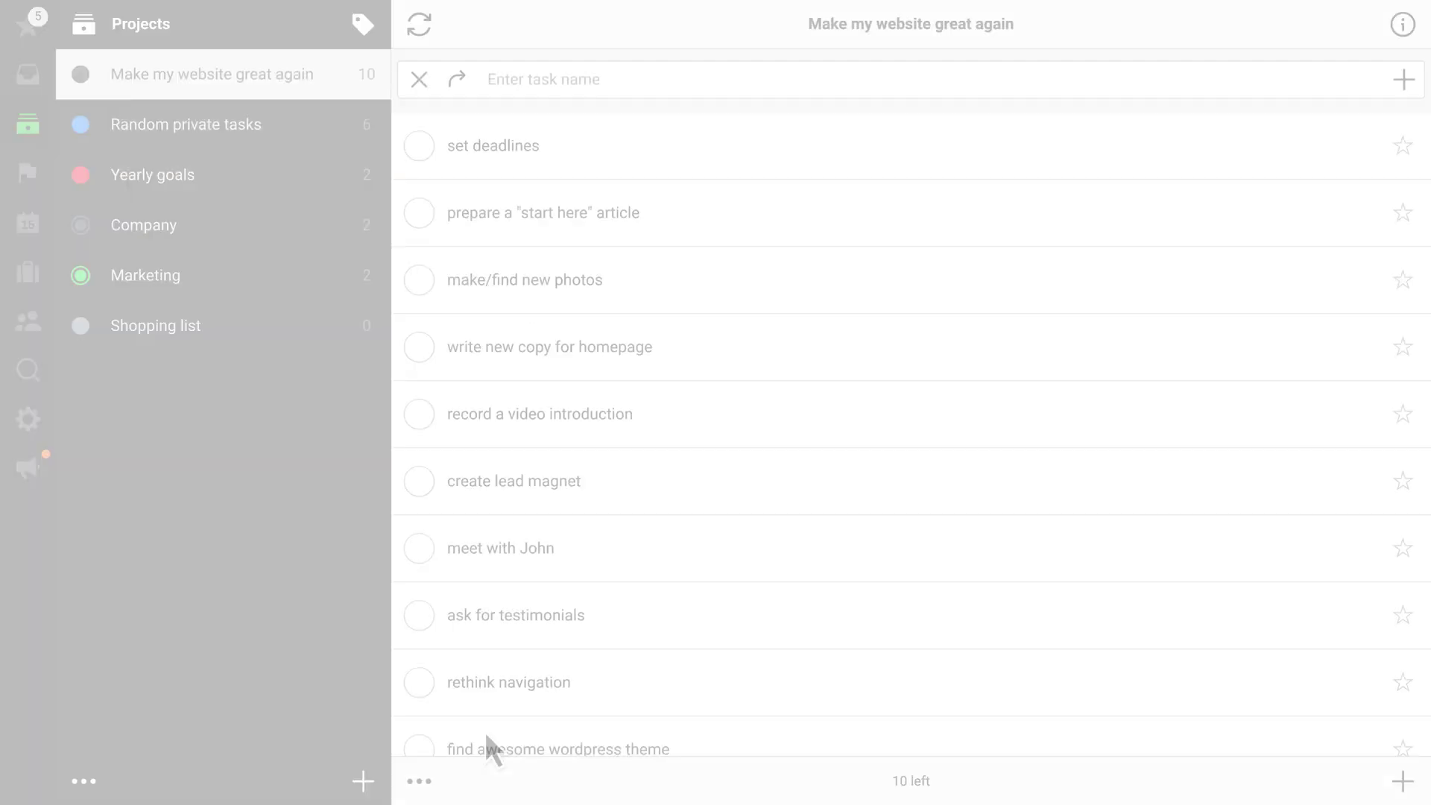
Move the meeting task into the Random private tasks project
click(569, 551)
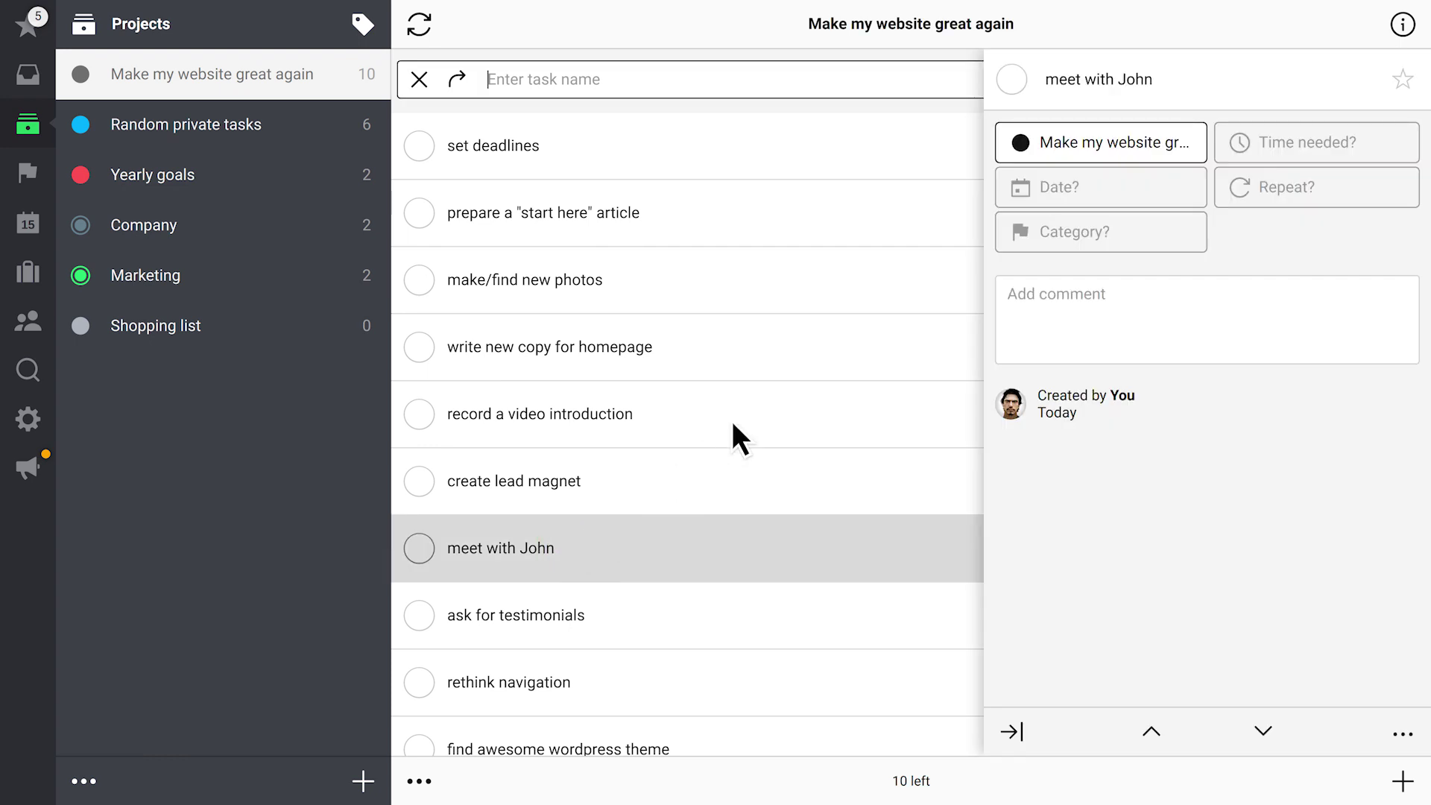
click(1073, 147)
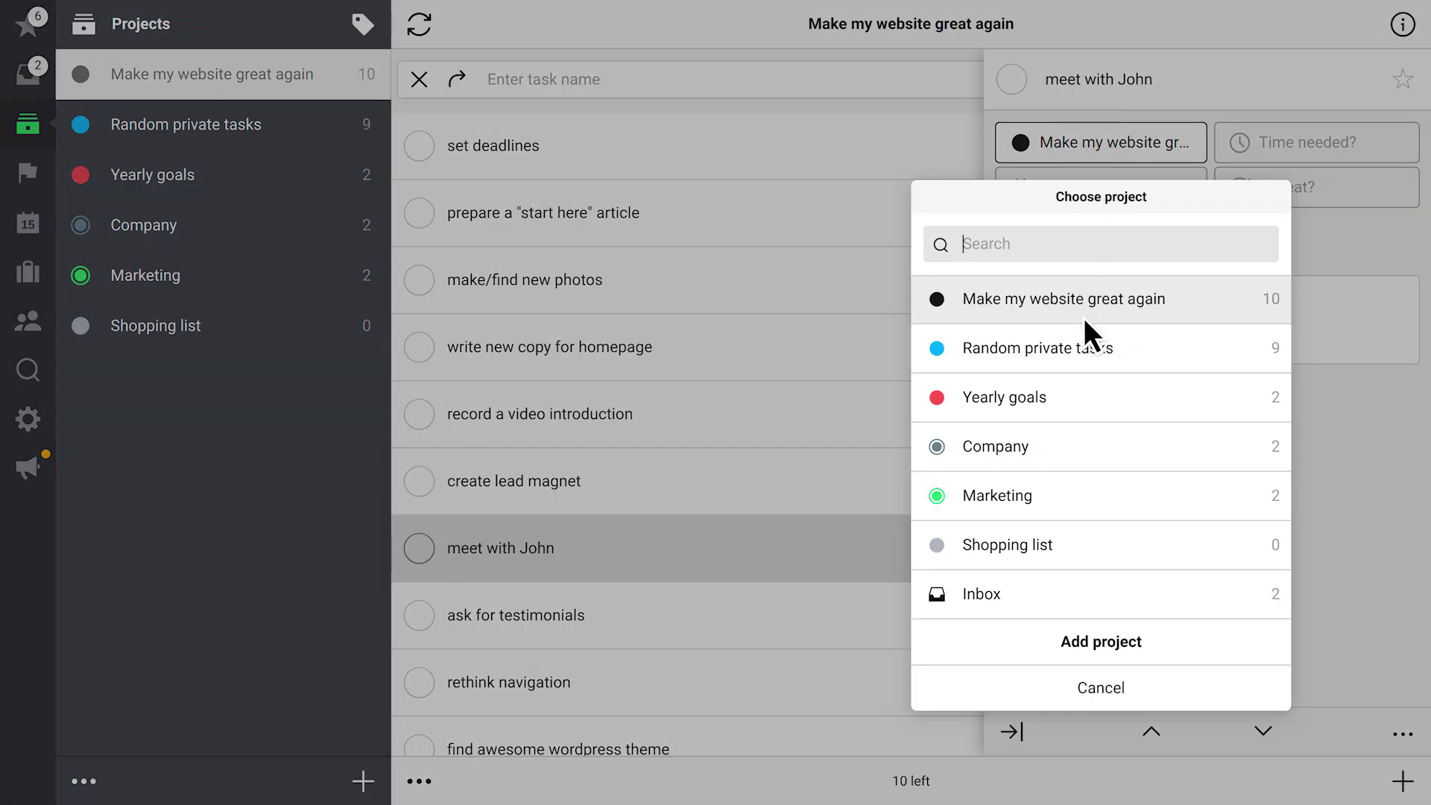
click(1082, 348)
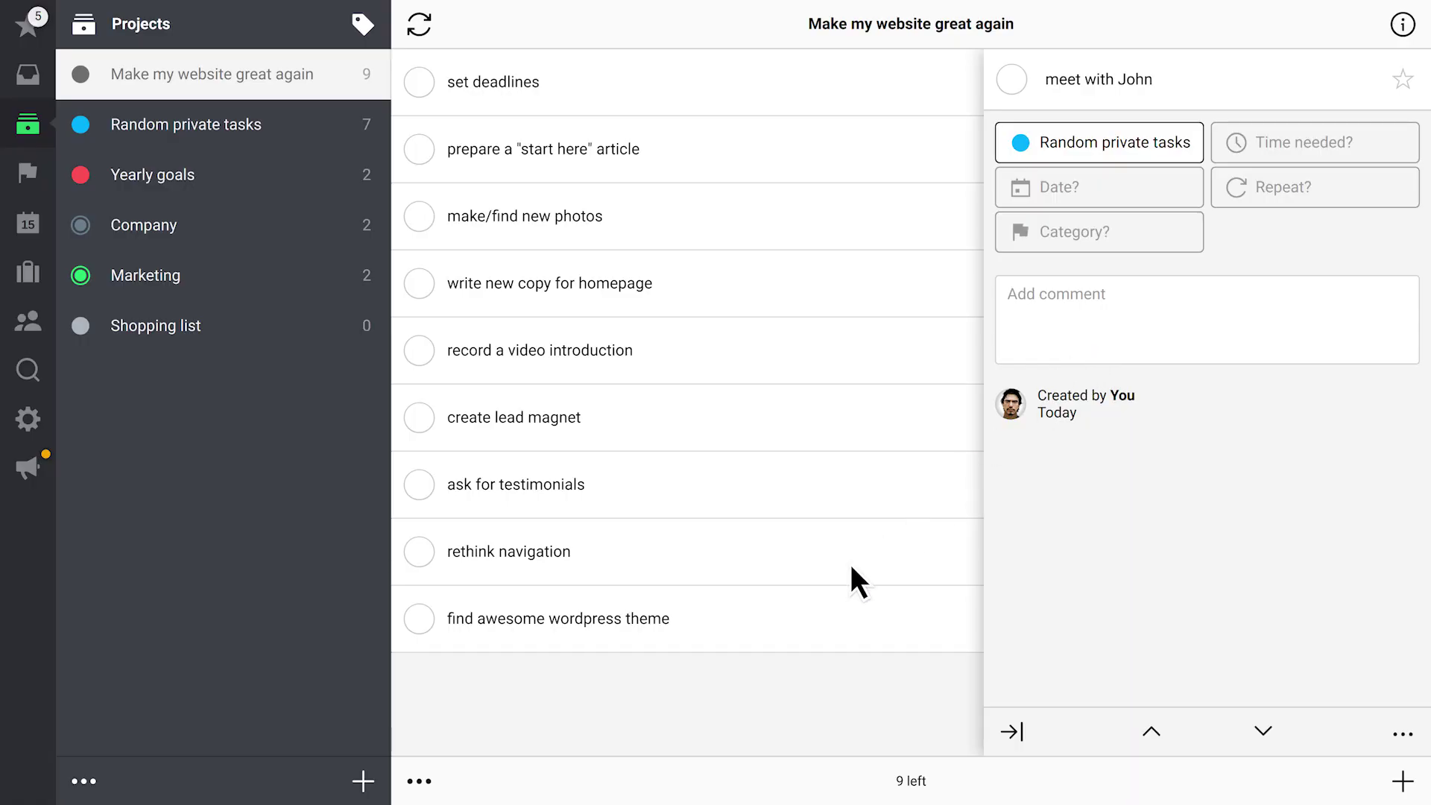
click(706, 701)
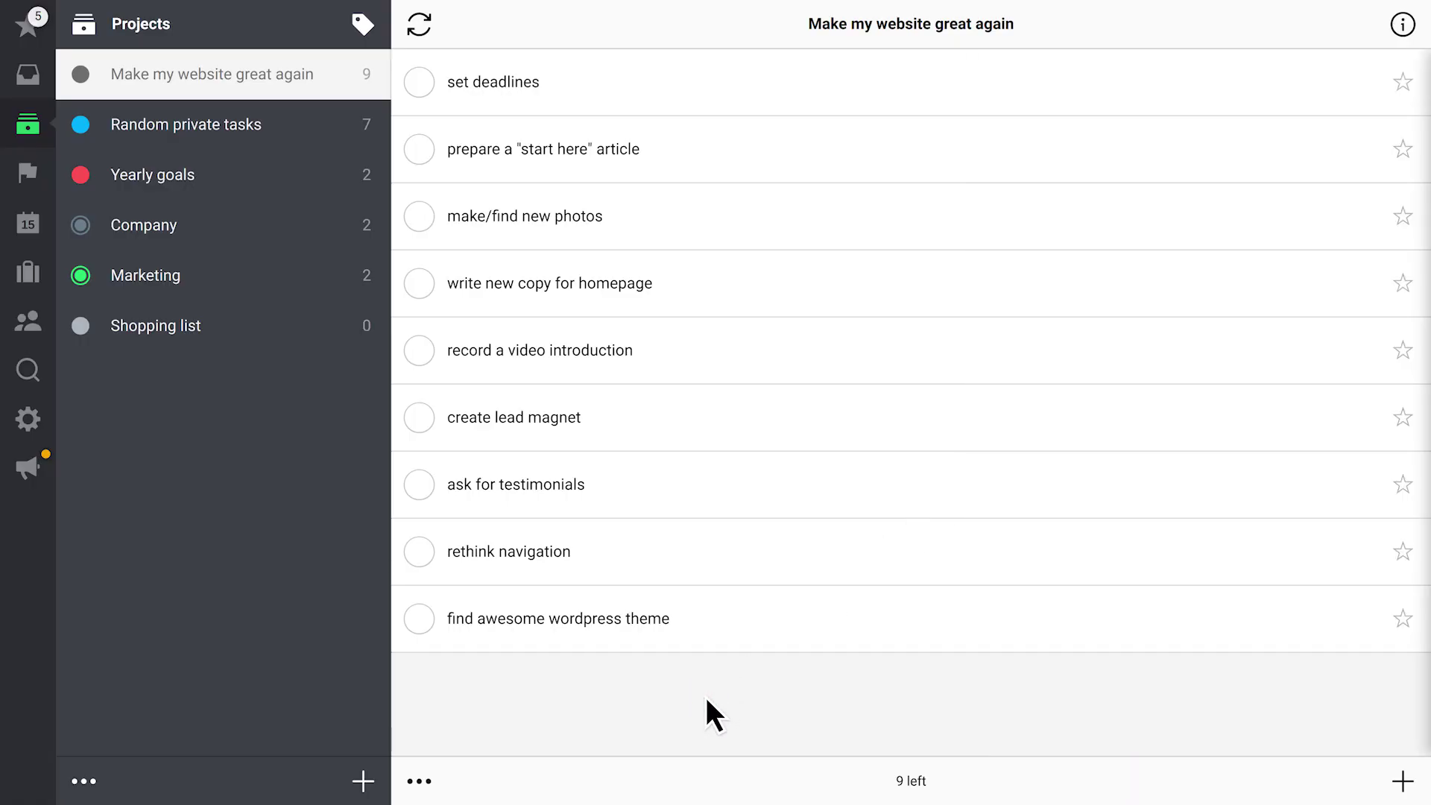
Share 'Make my website great again' with the chosen teammate
click(1412, 31)
click(1362, 350)
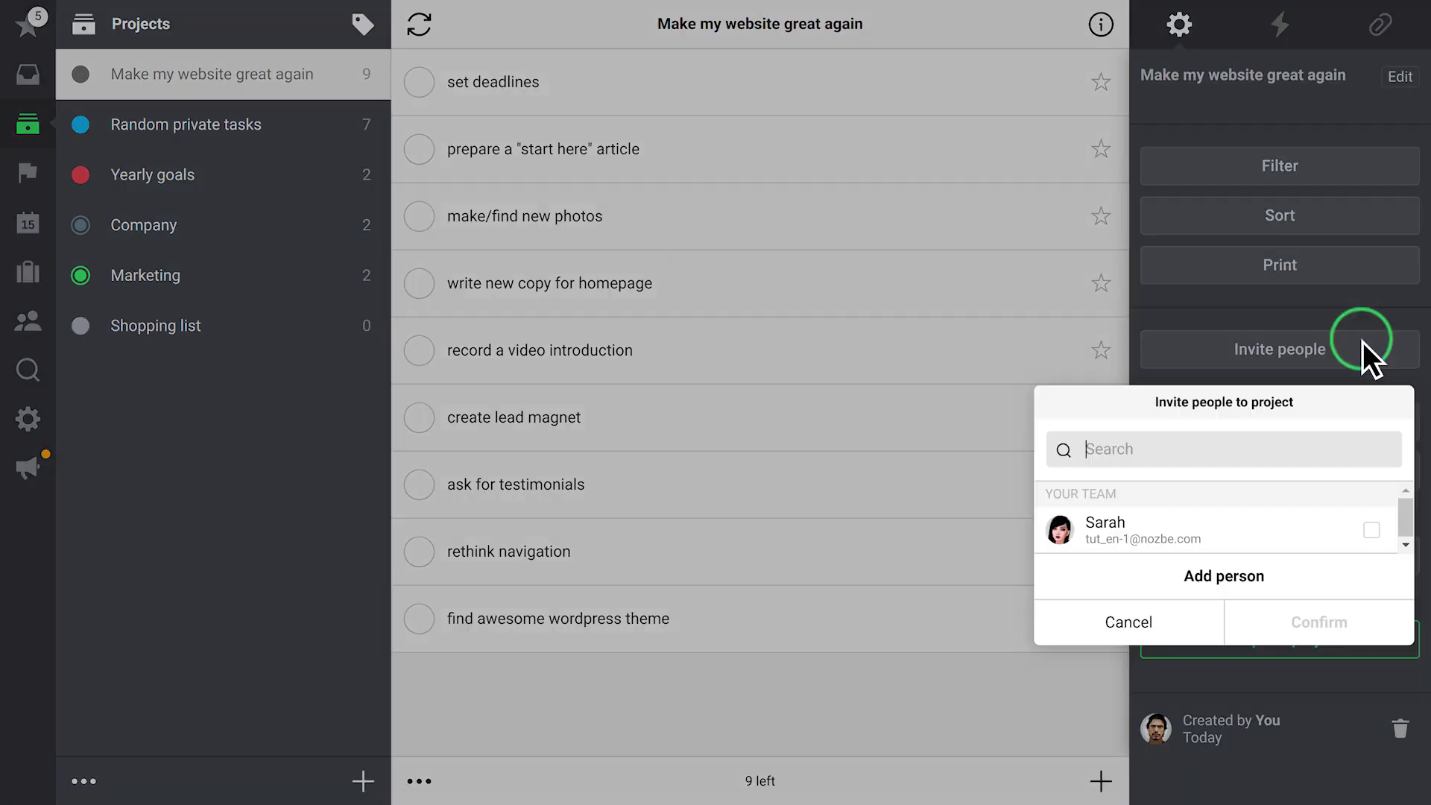
click(1372, 530)
click(1372, 616)
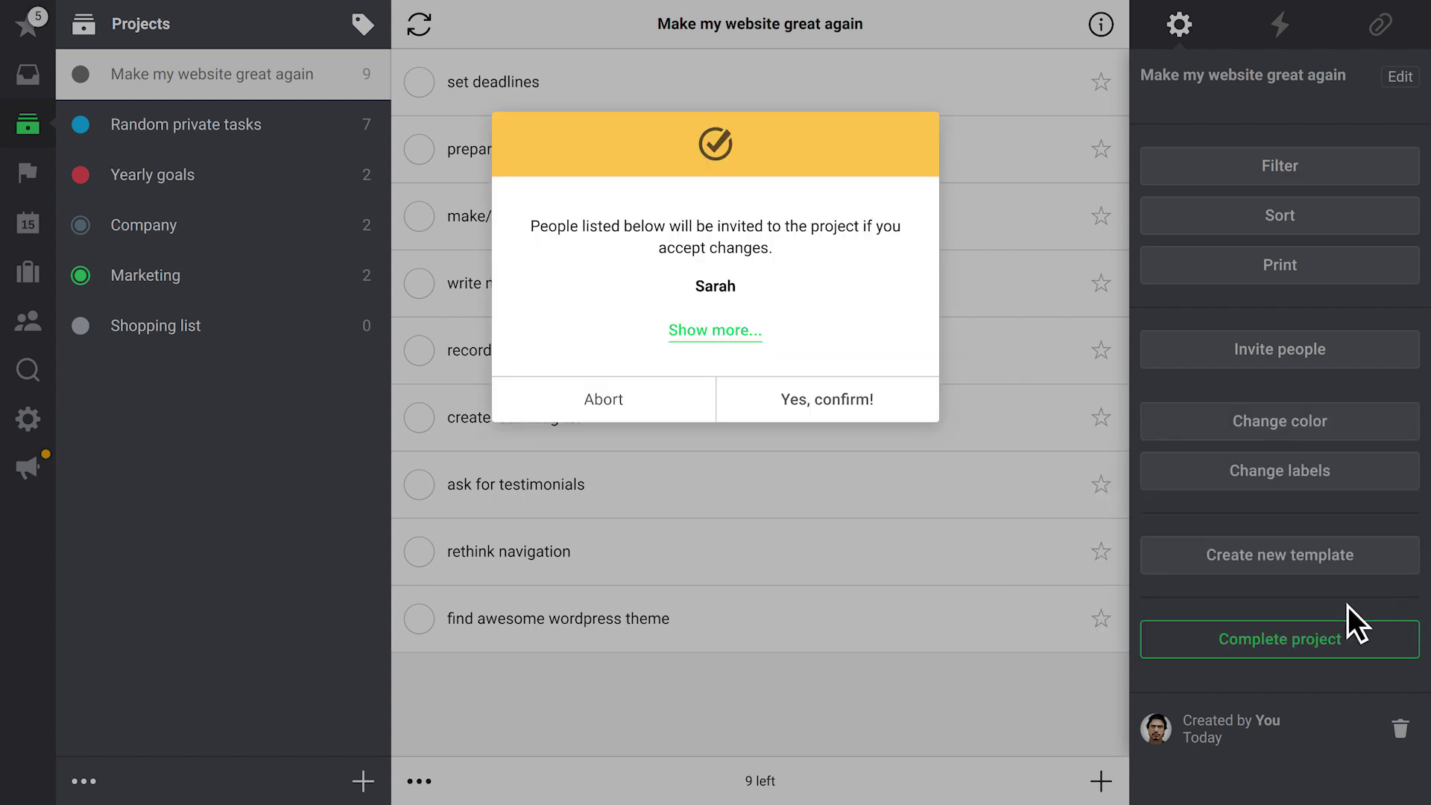
click(888, 399)
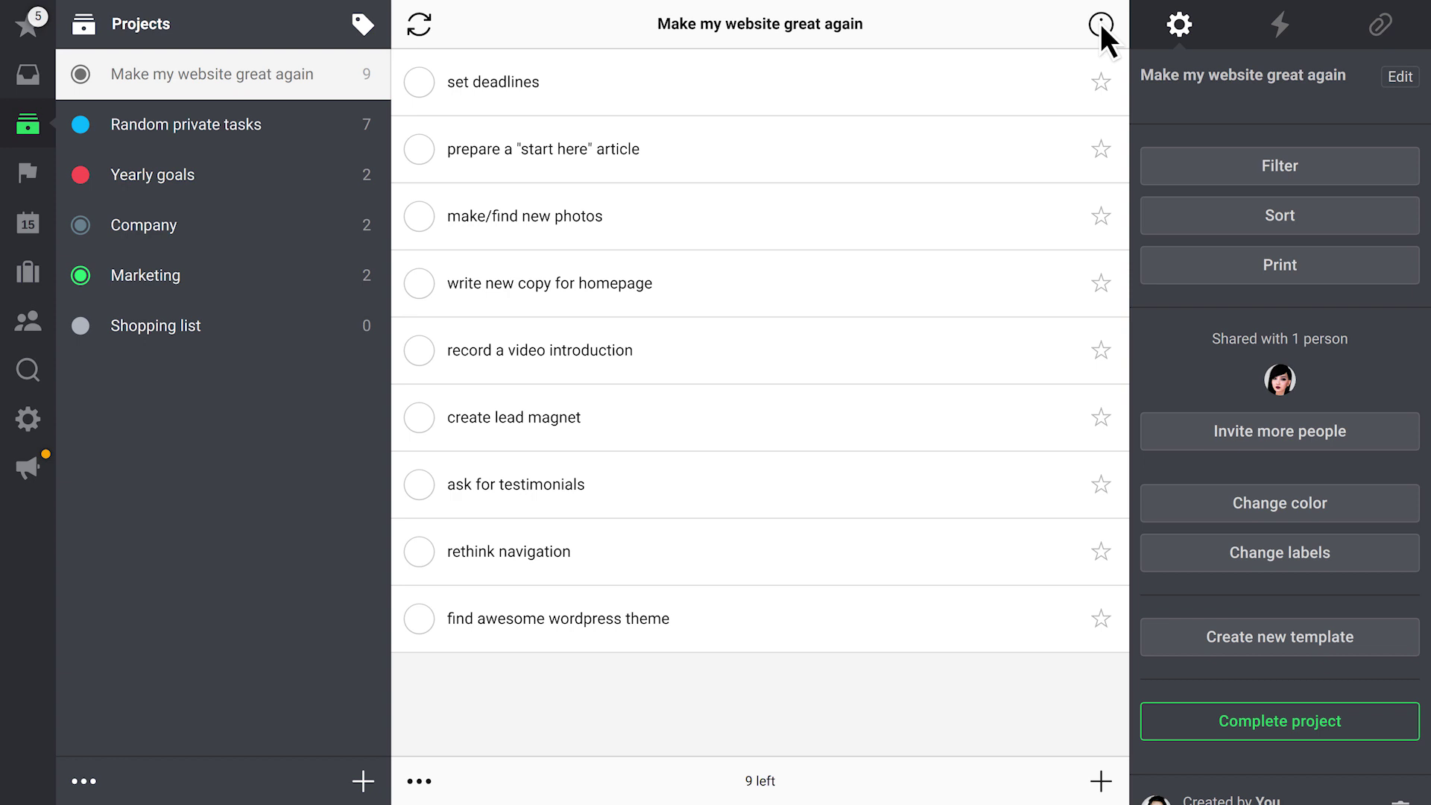
click(1100, 23)
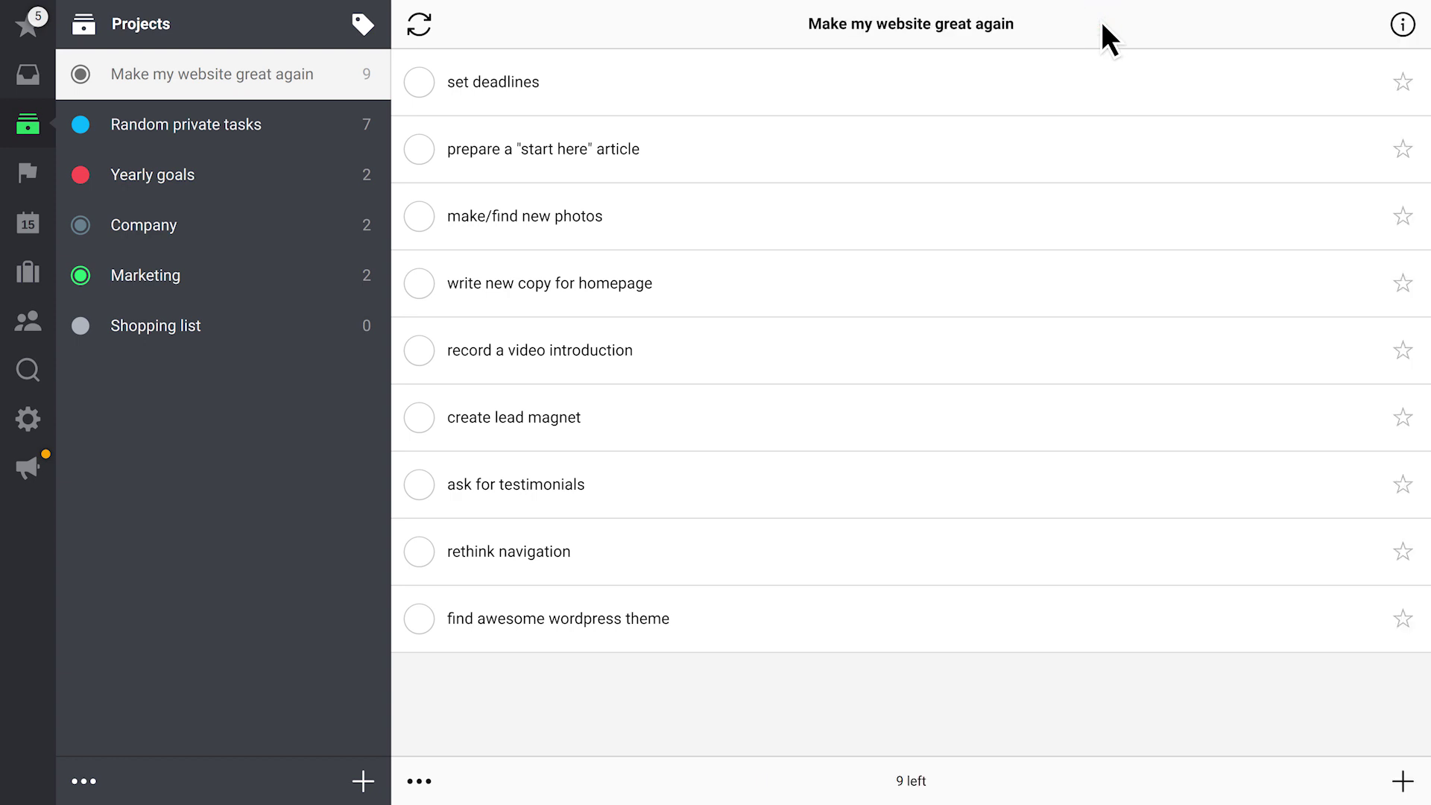
Assign 'find awesome wordpress theme' to the teammate and date it February 17
click(701, 617)
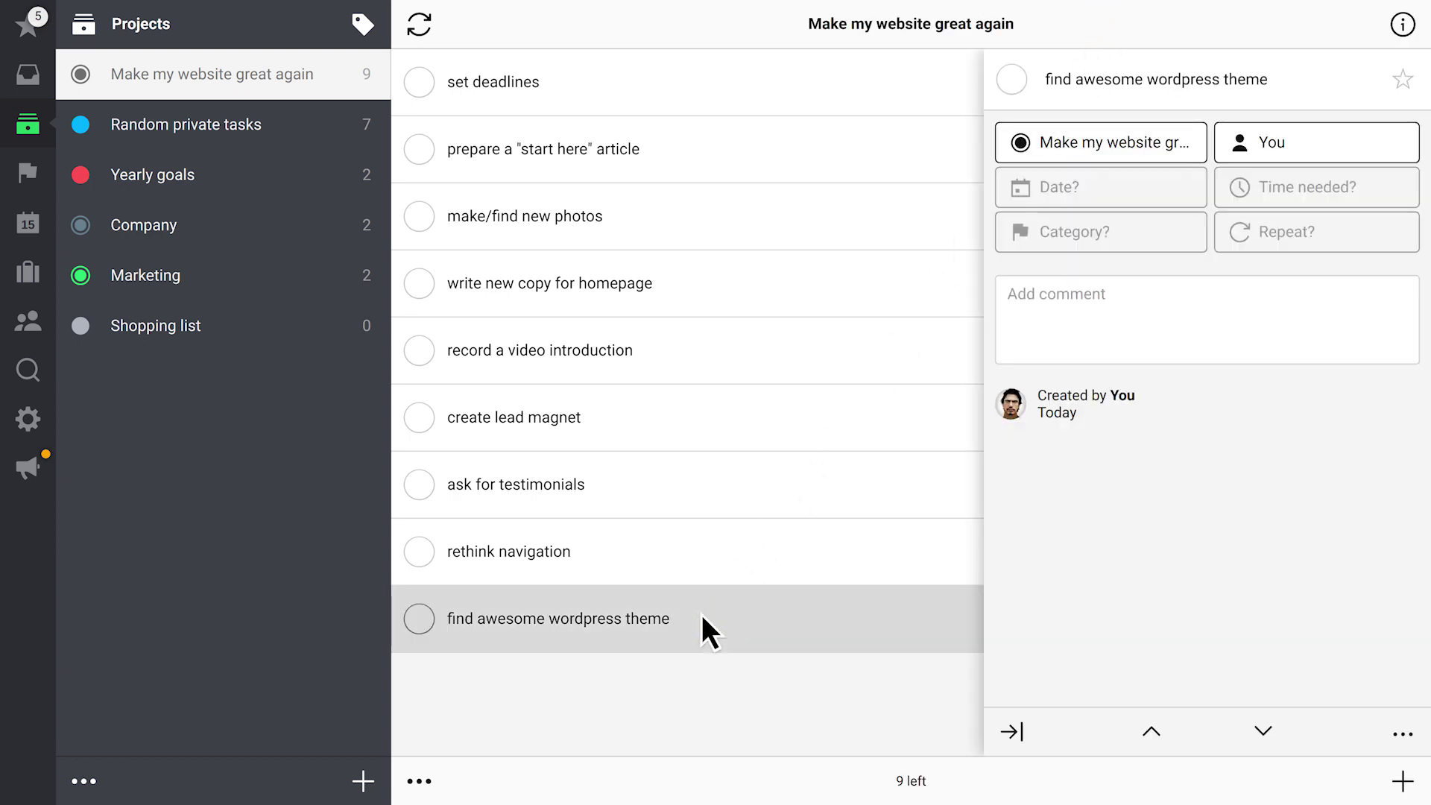
click(1316, 139)
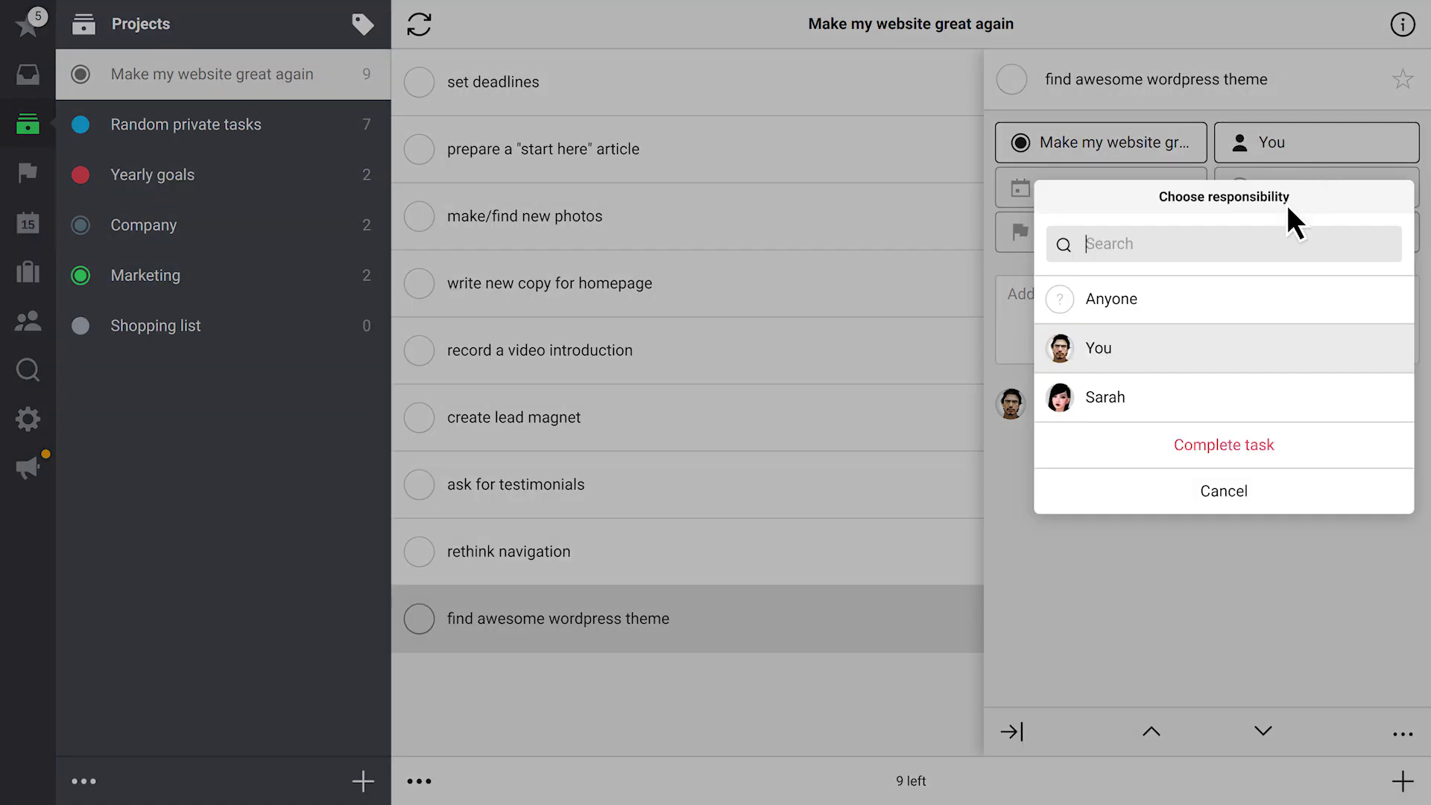
click(1204, 397)
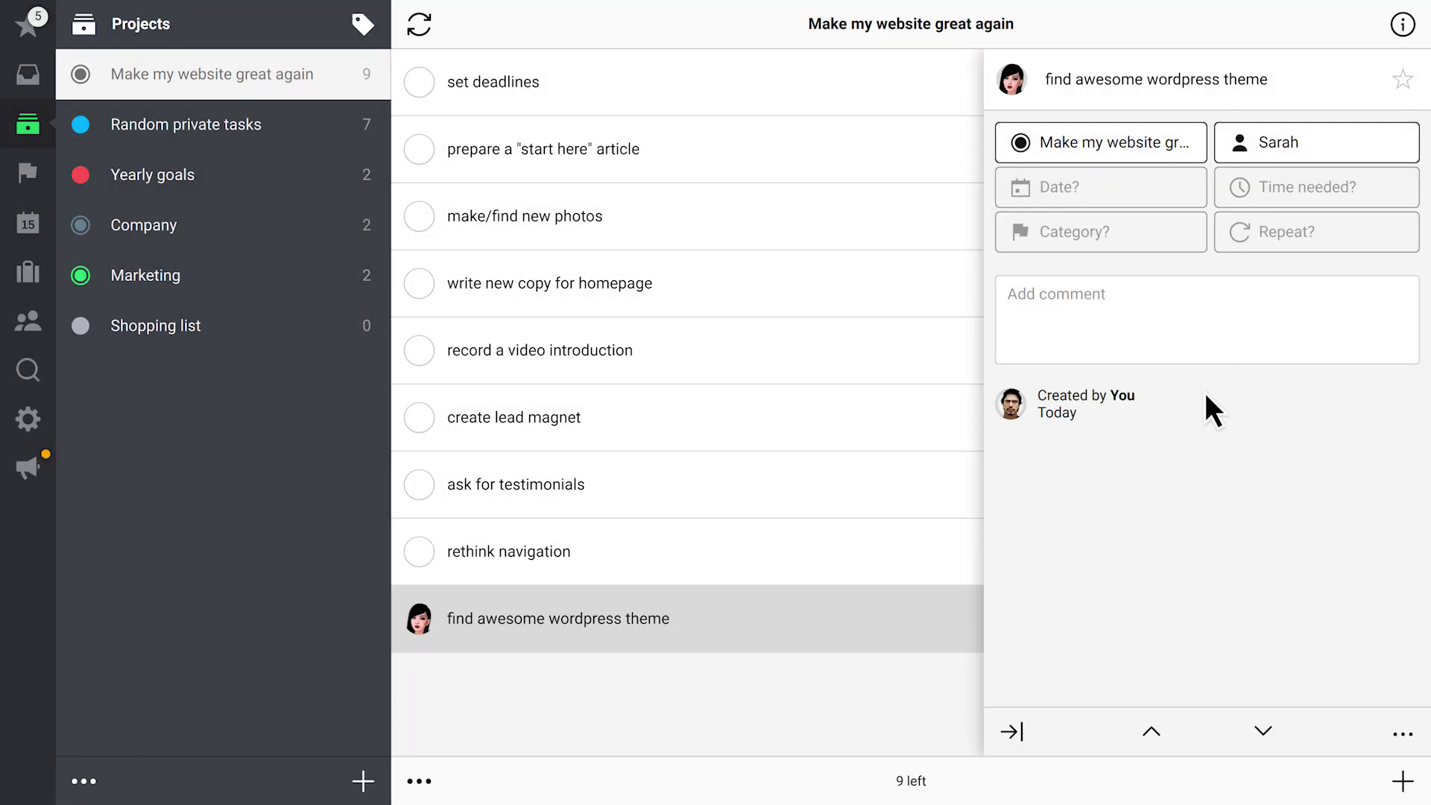
click(1067, 186)
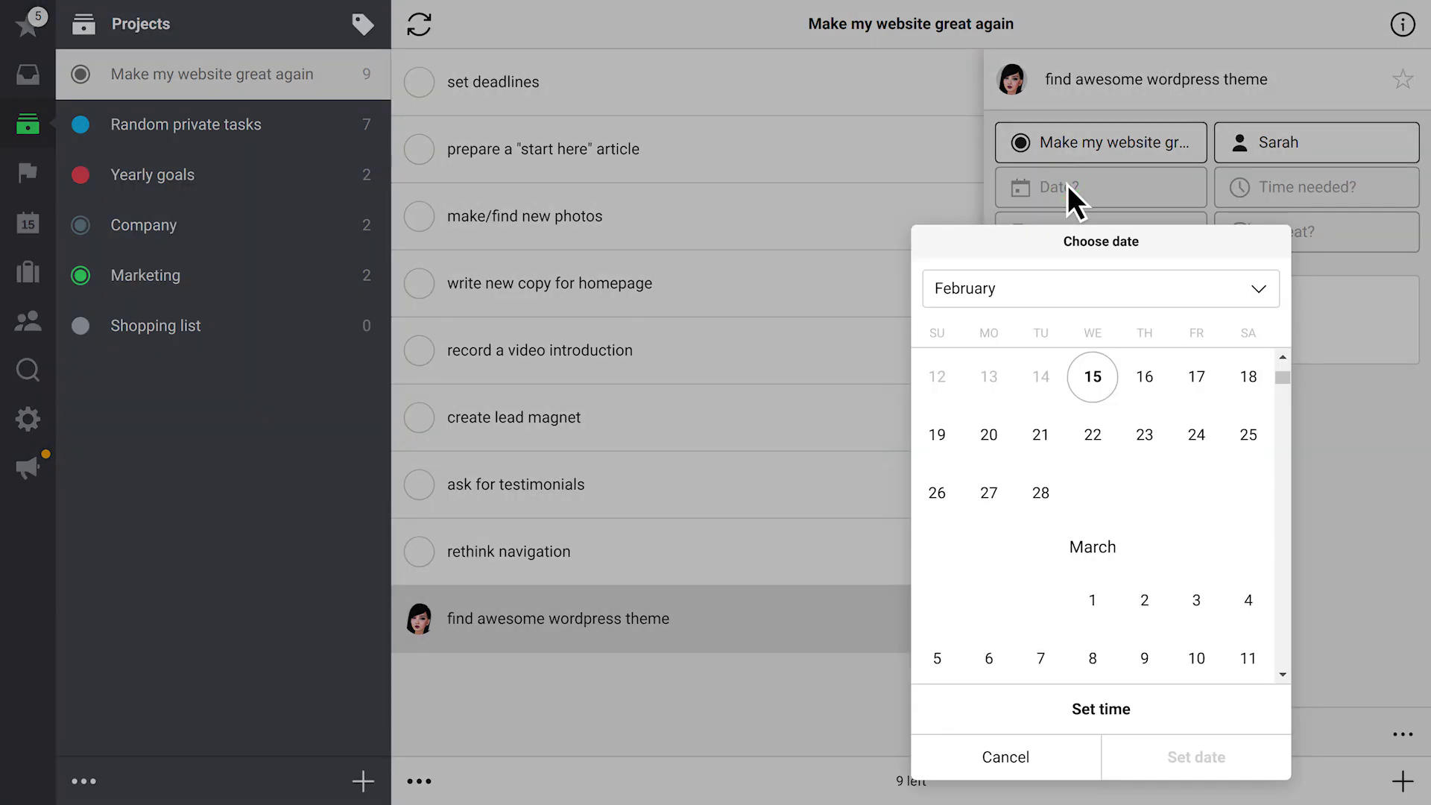
click(1197, 377)
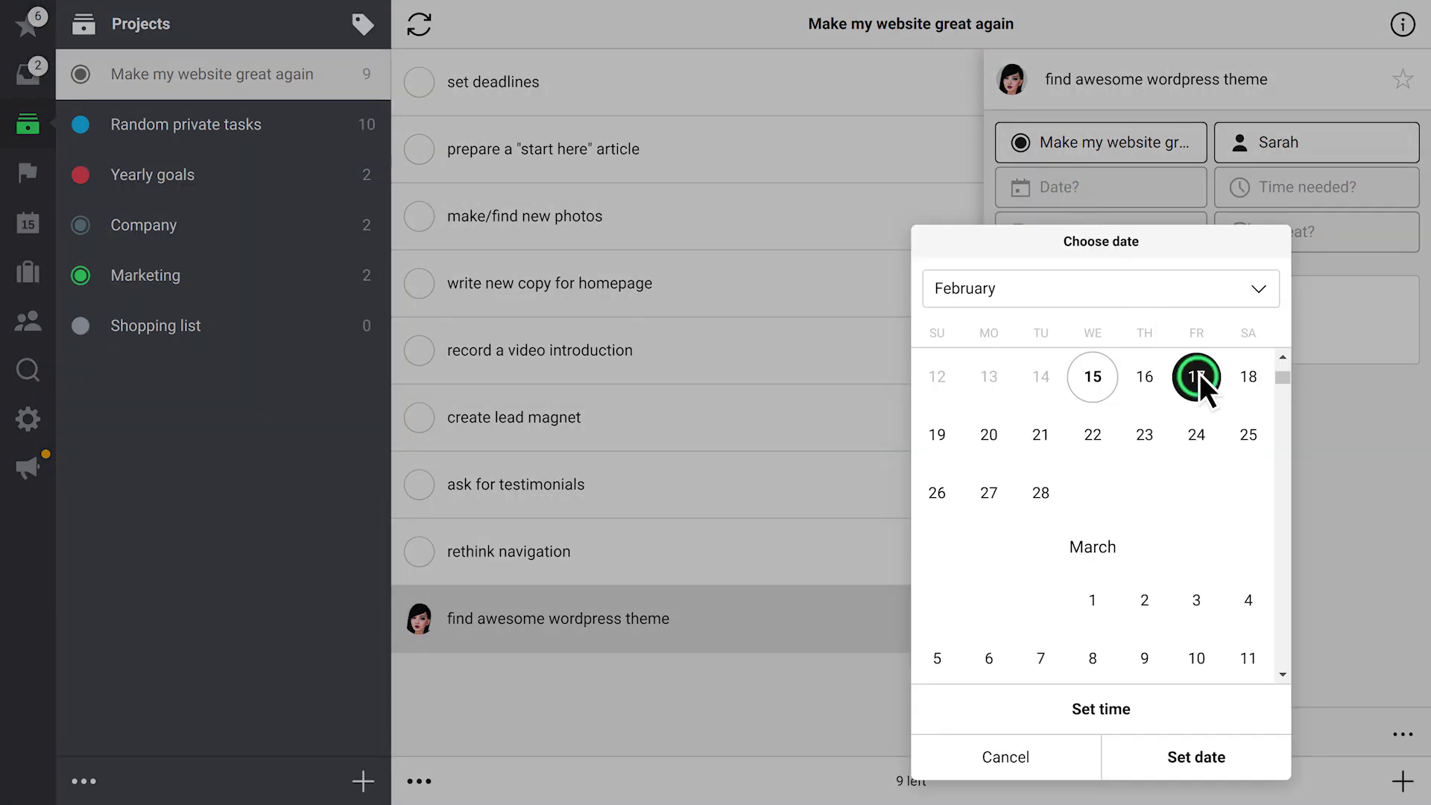
click(1148, 751)
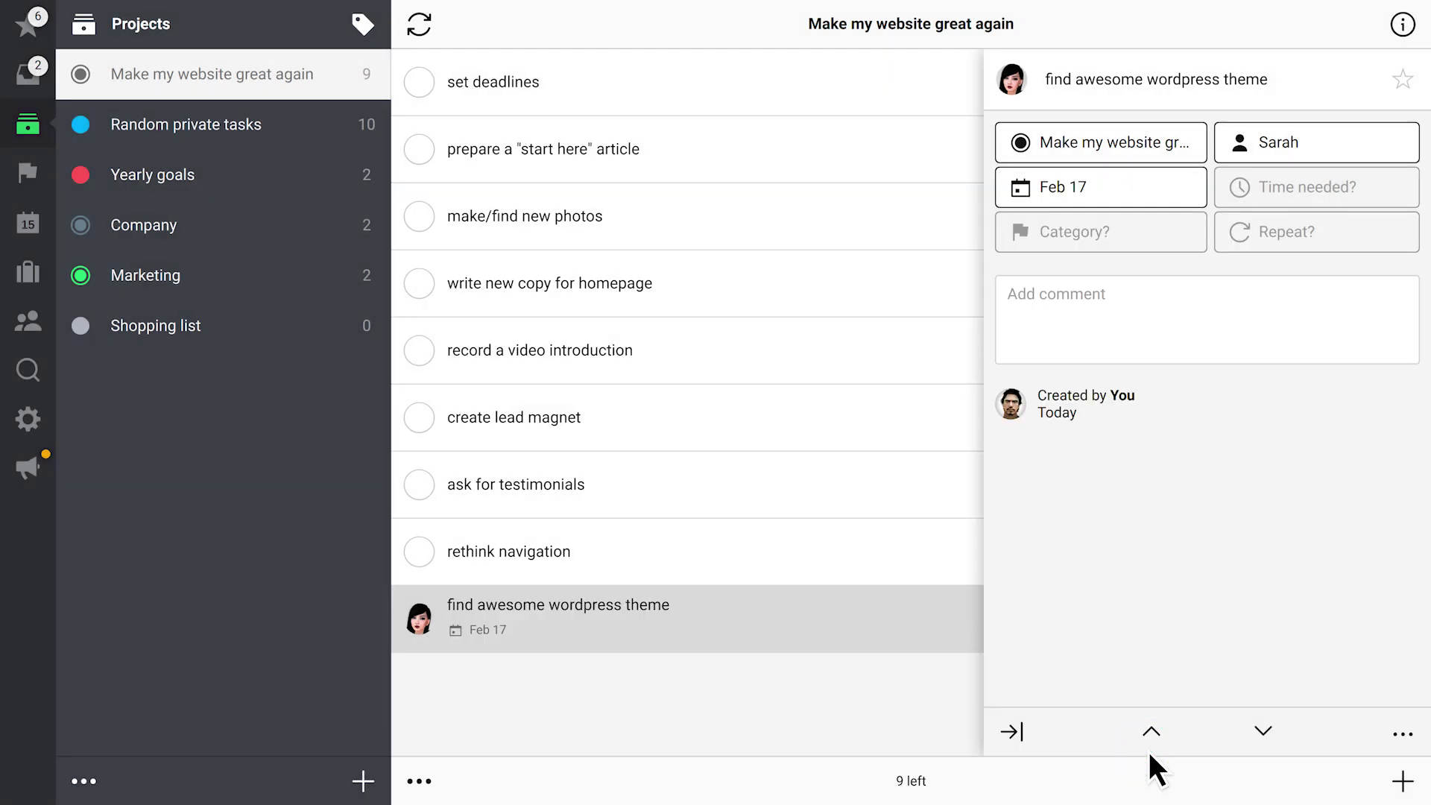
Set a 4 h time estimate on 'prepare a "start here" article'
click(664, 159)
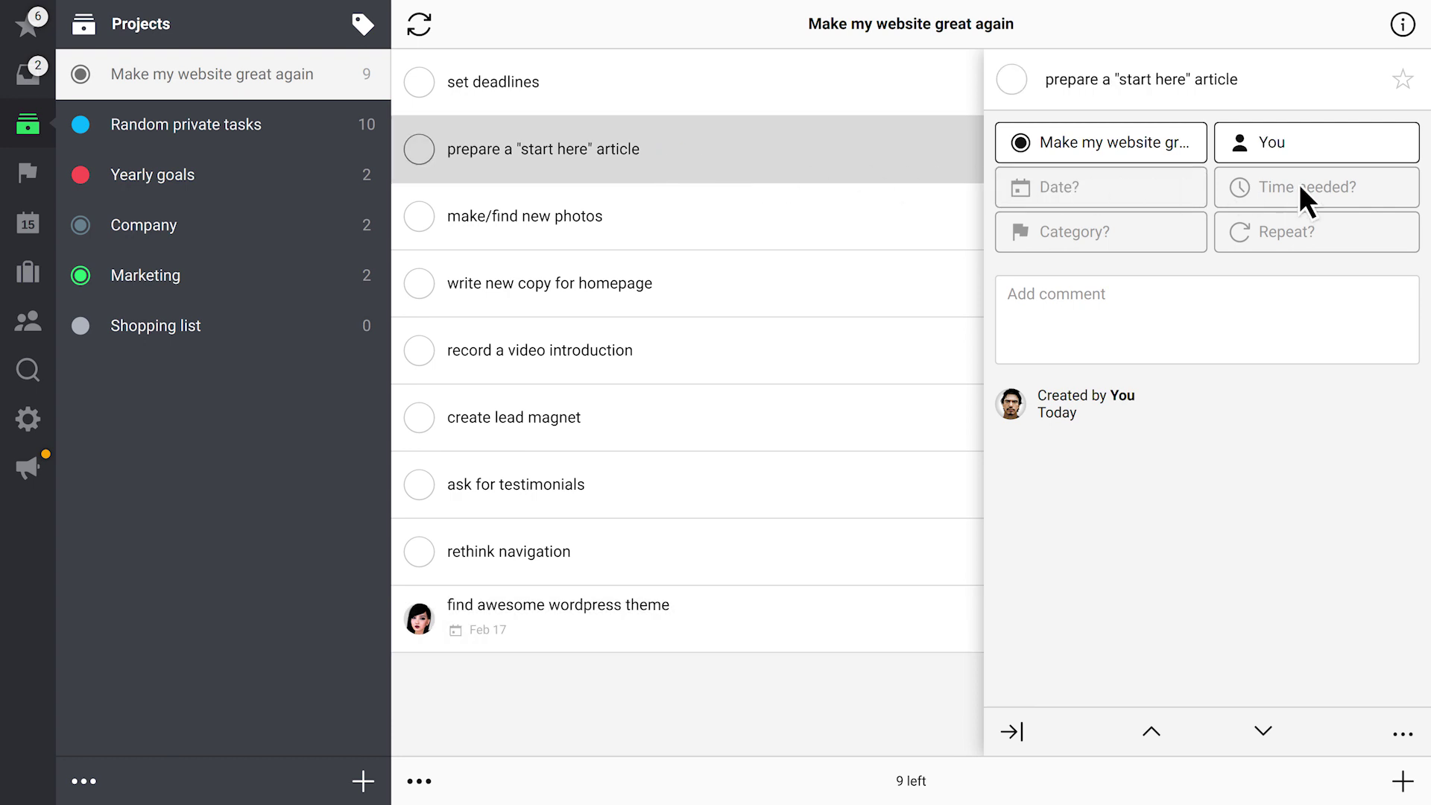
click(1321, 185)
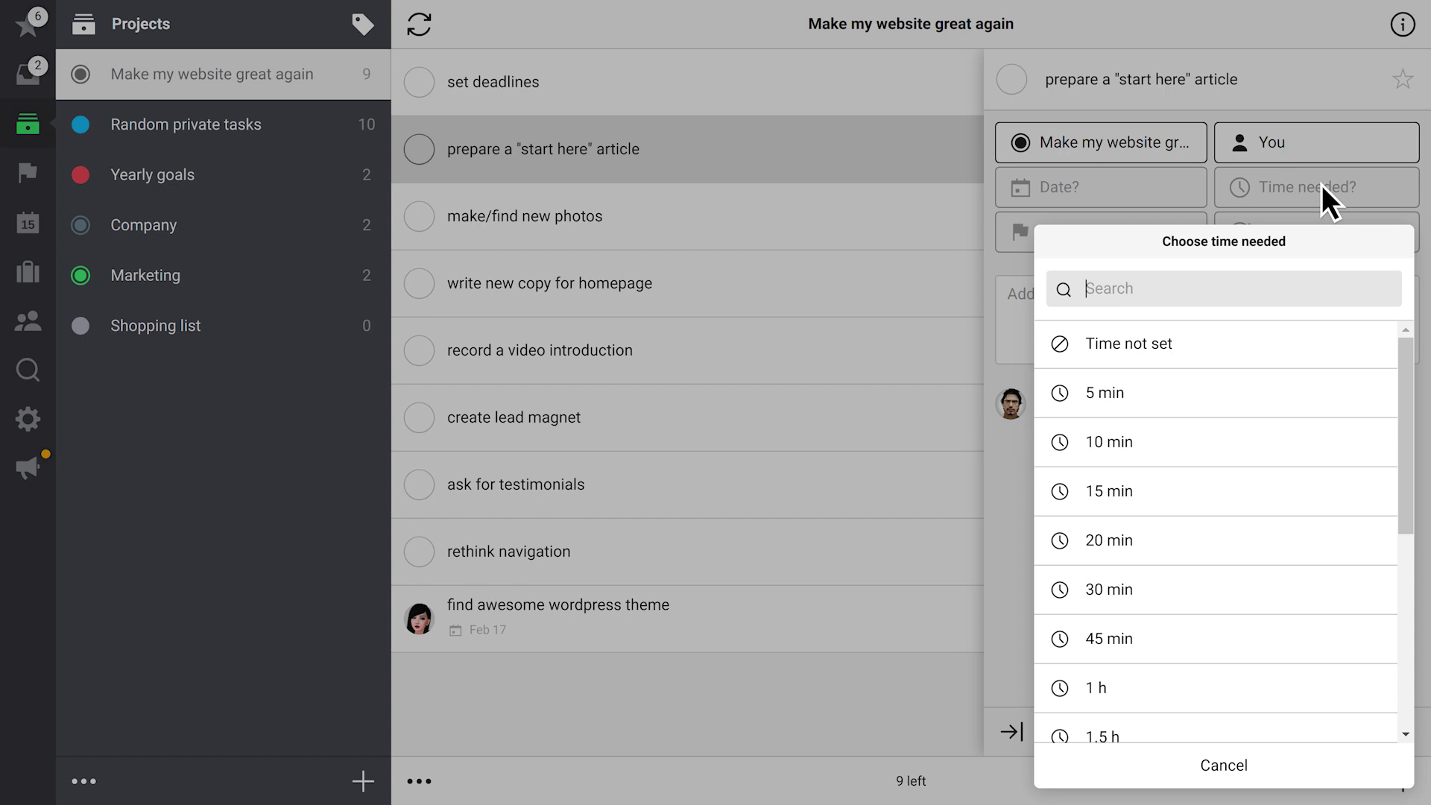
text(4)
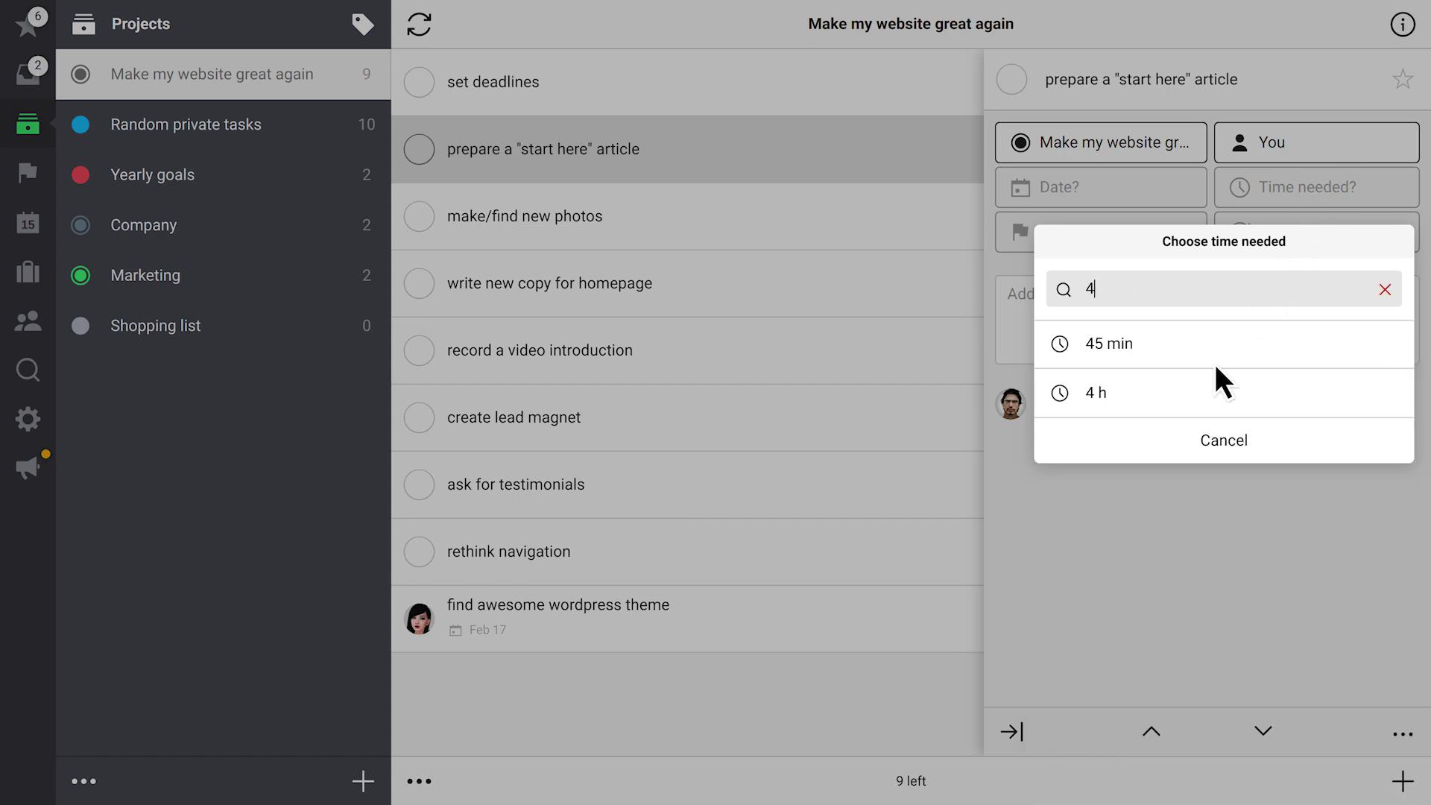
click(1199, 392)
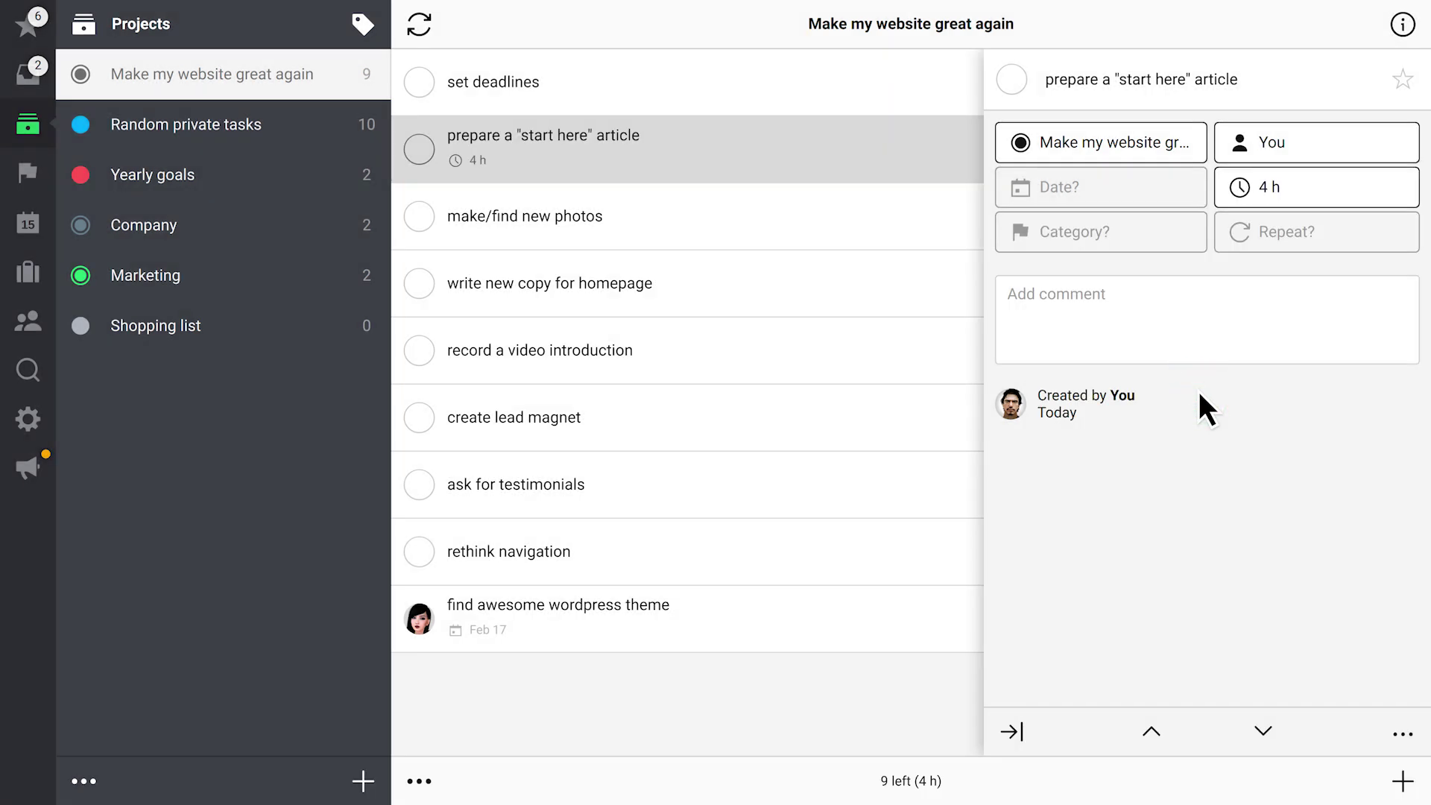
click(618, 487)
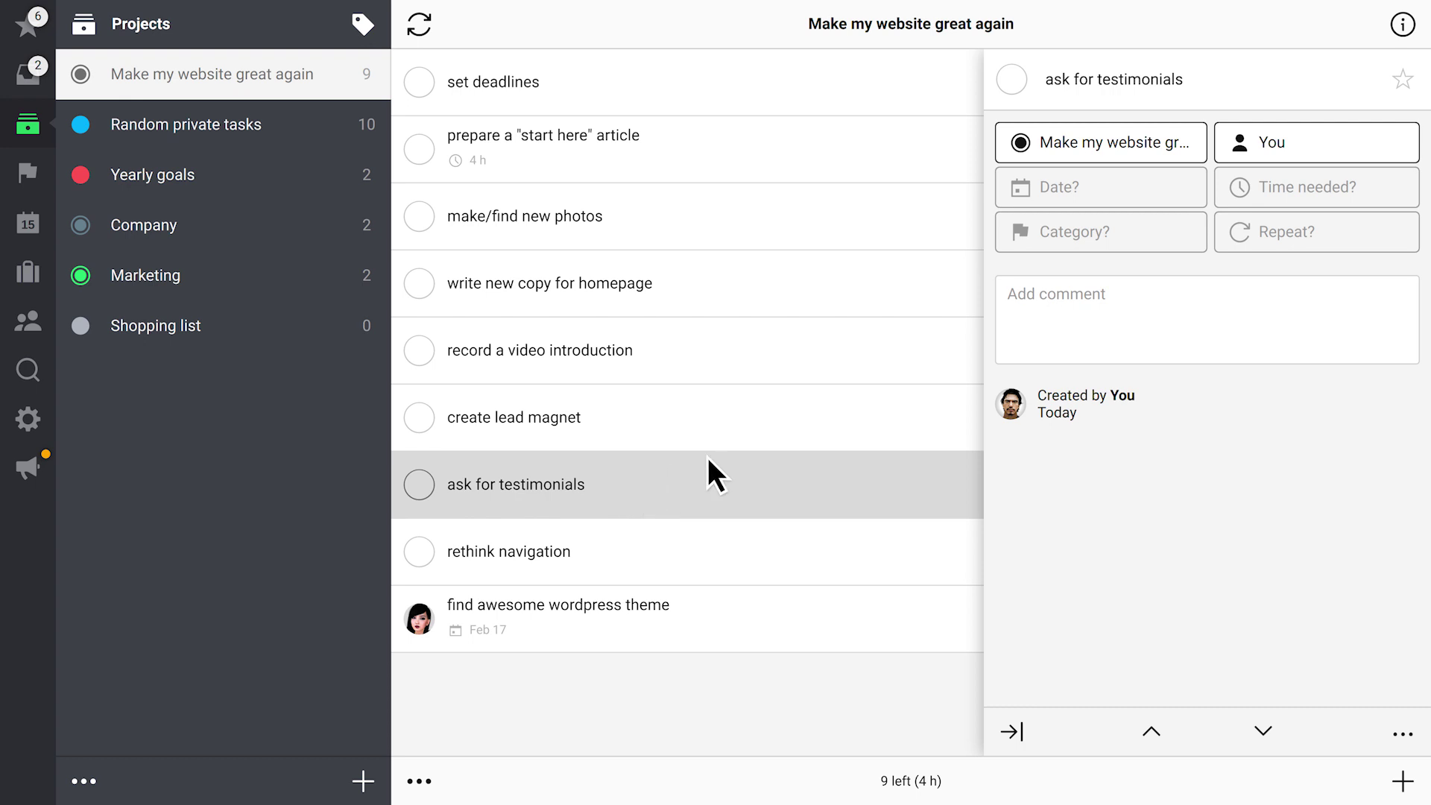
Set 'ask for testimonials' to repeat Every 3 Months
click(1322, 236)
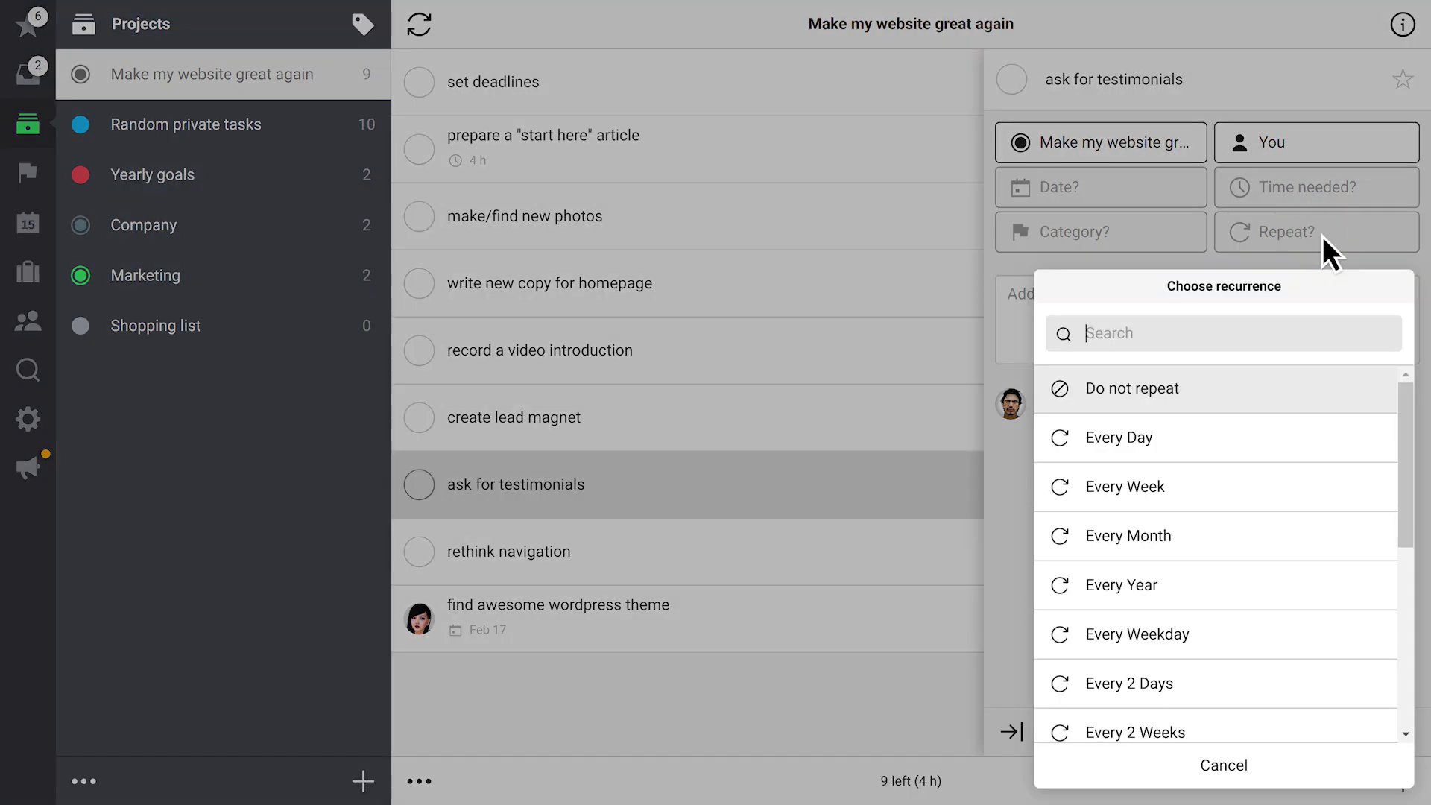
text(3)
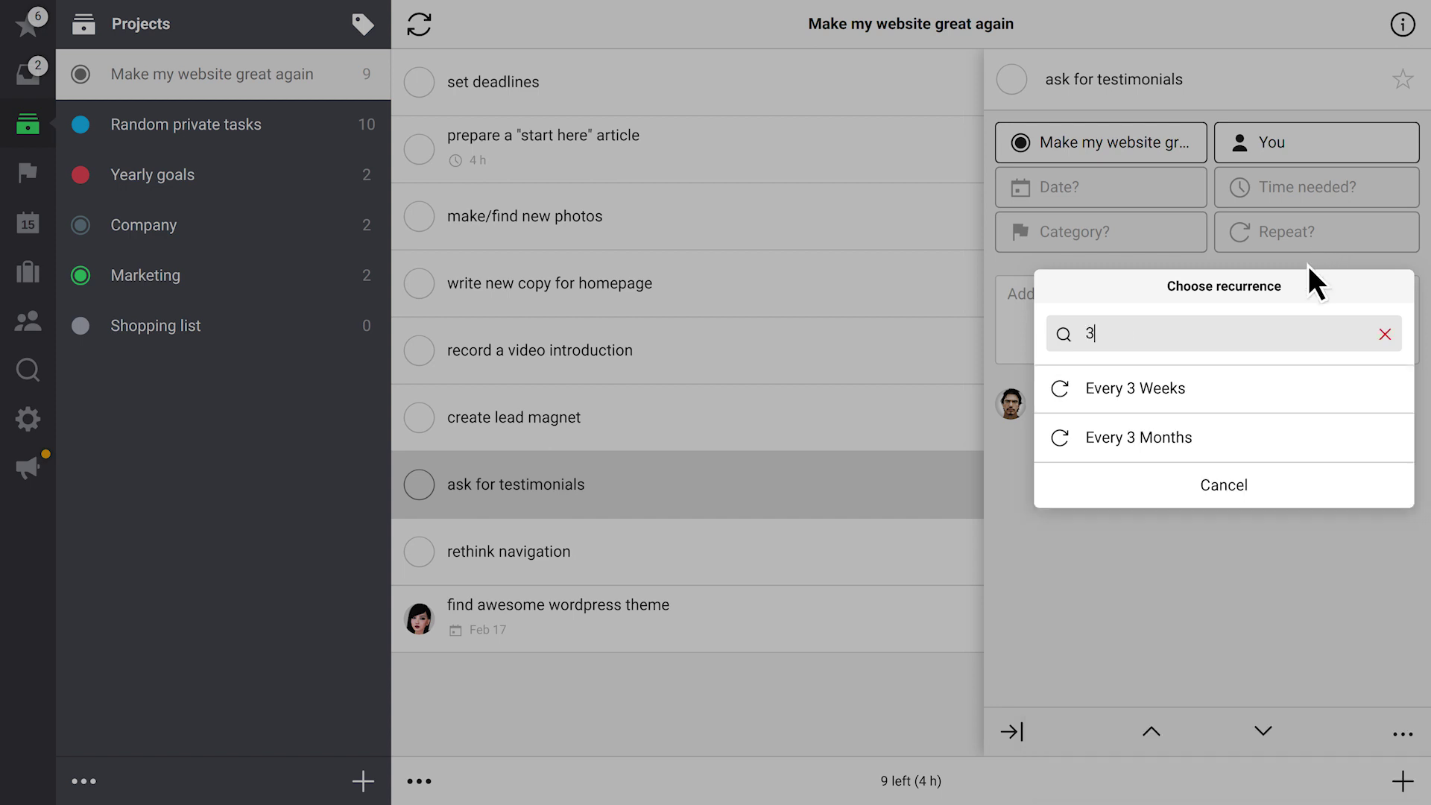
click(1225, 438)
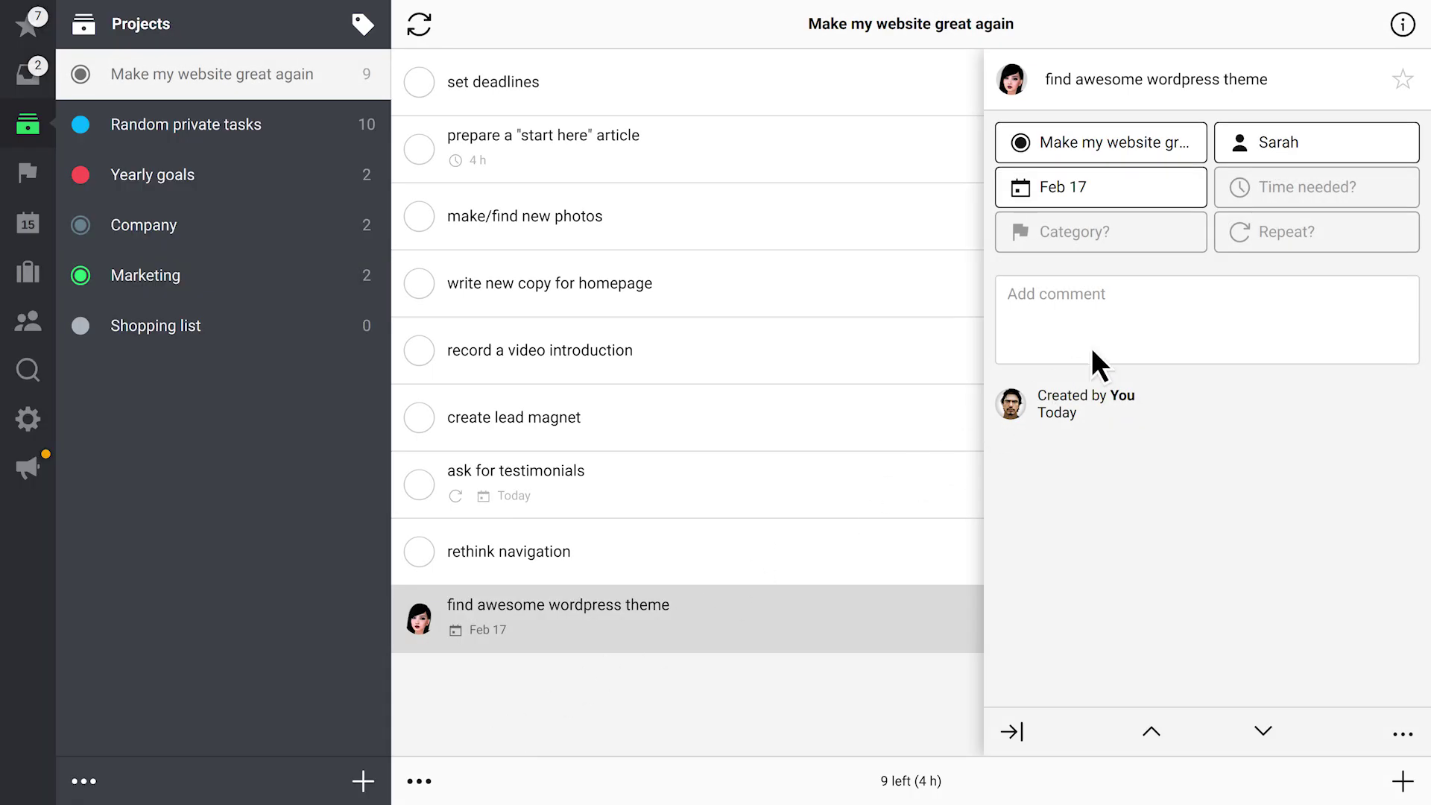
Paste and post the dark-colours comment on the wordpress theme task
click(1153, 322)
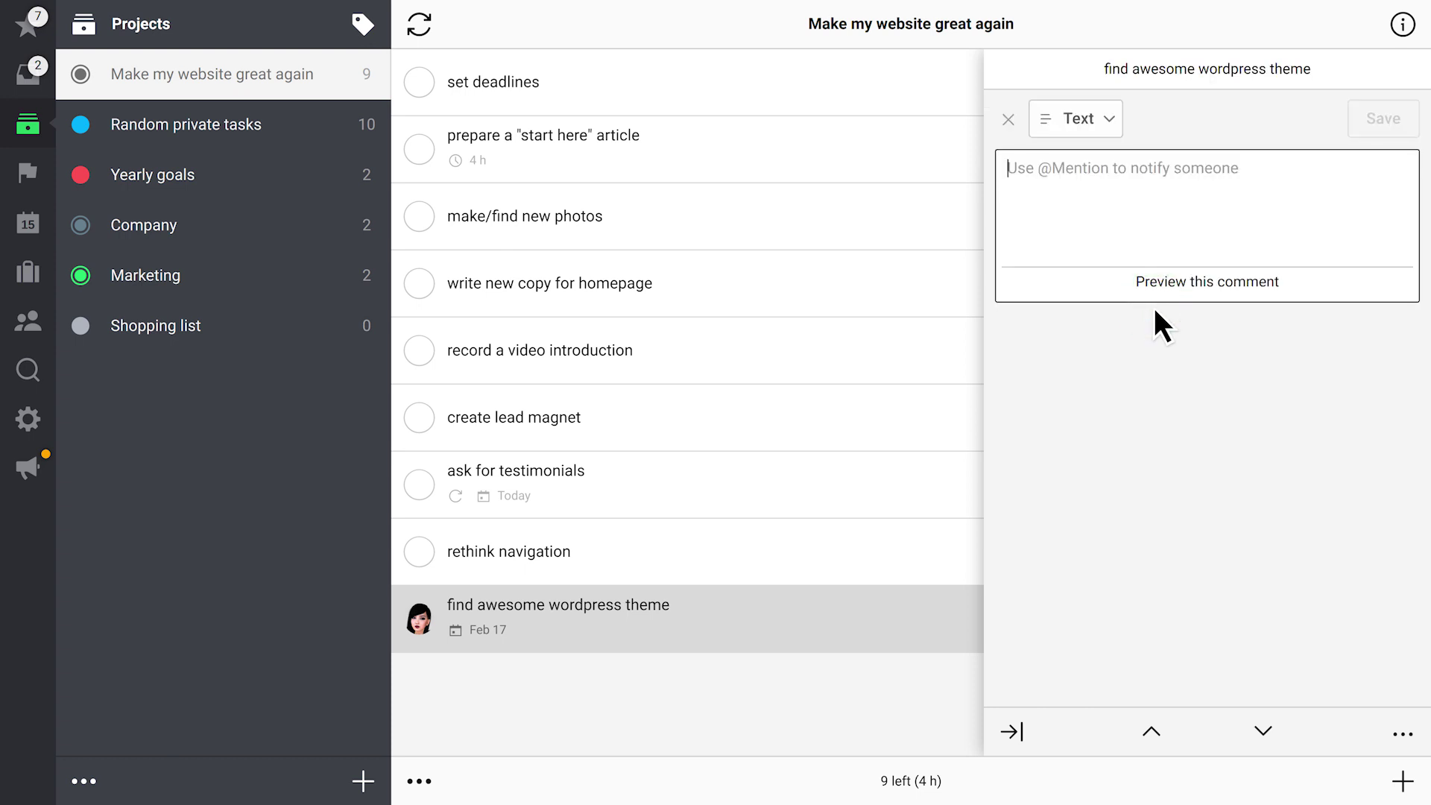
text(New skin has to look great on a mobile devices. I think that dark colors will be the best choice for us.)
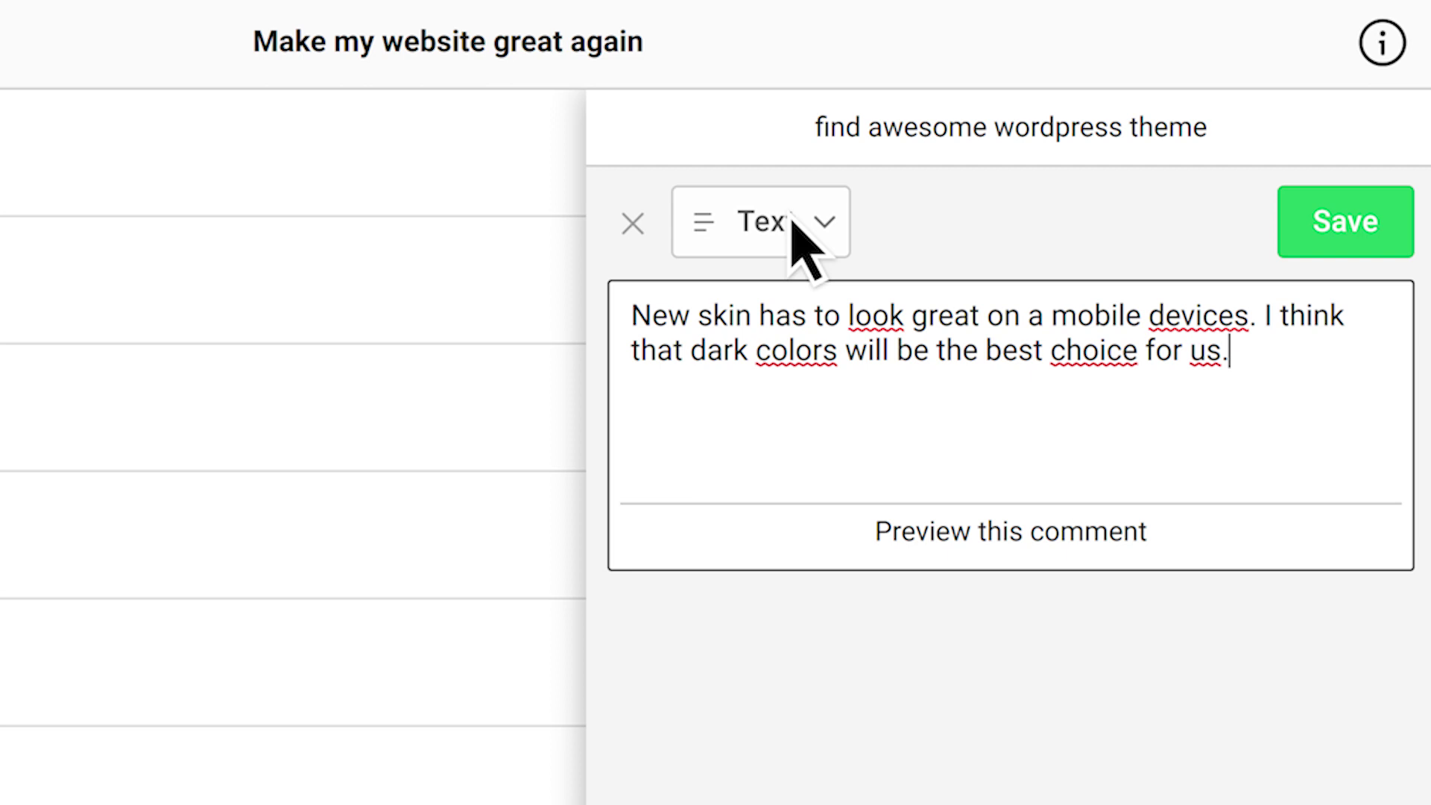
click(793, 219)
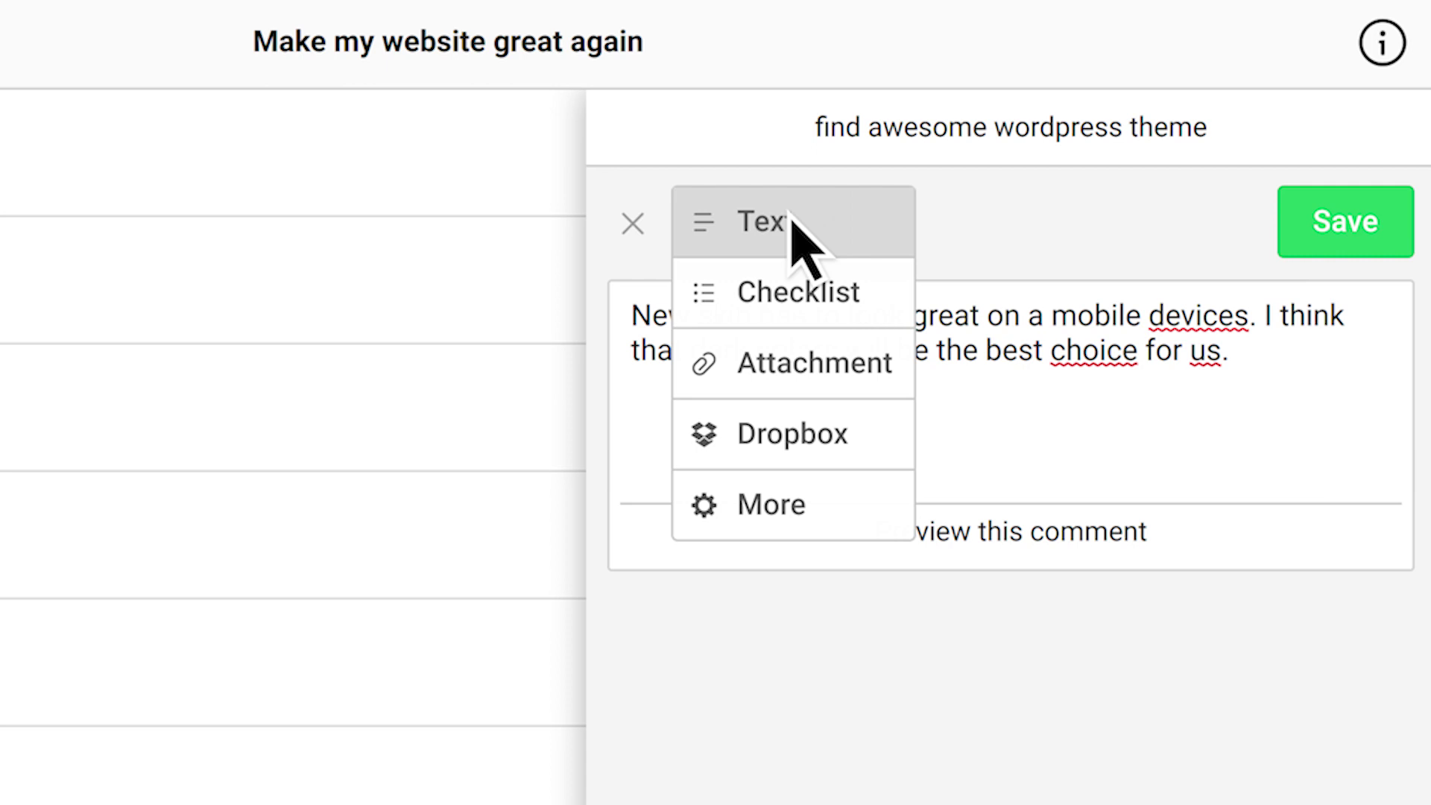
click(1149, 438)
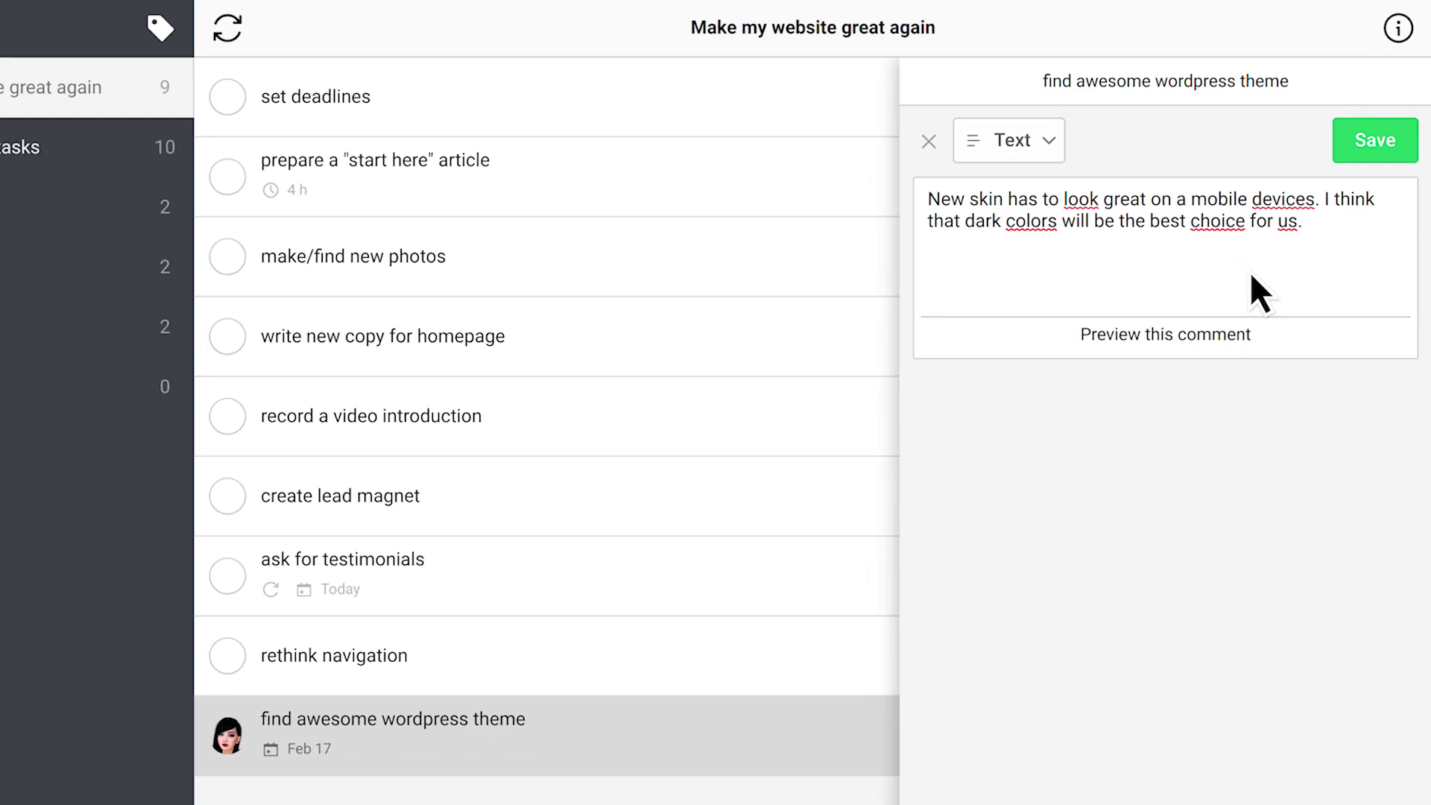
click(1391, 120)
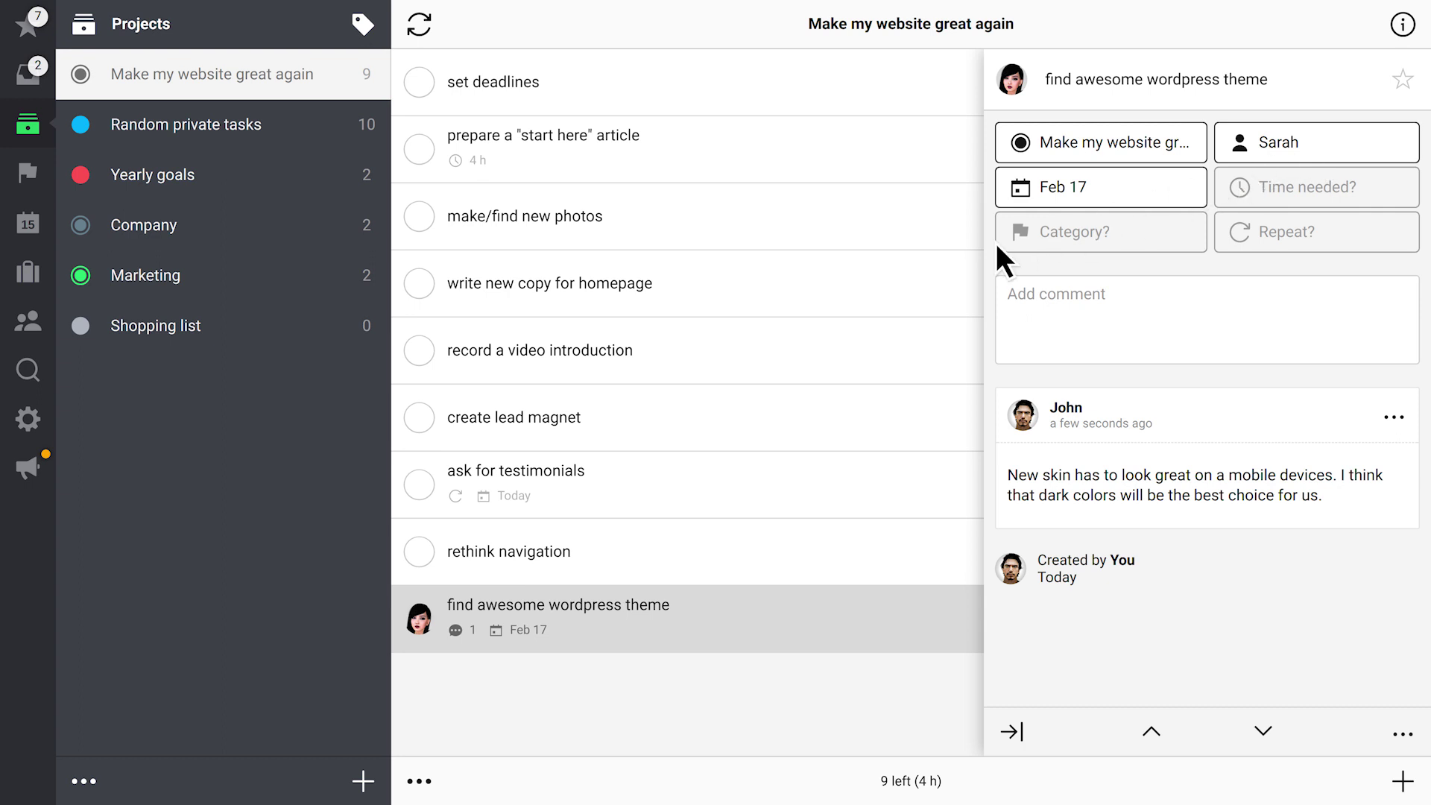
click(660, 347)
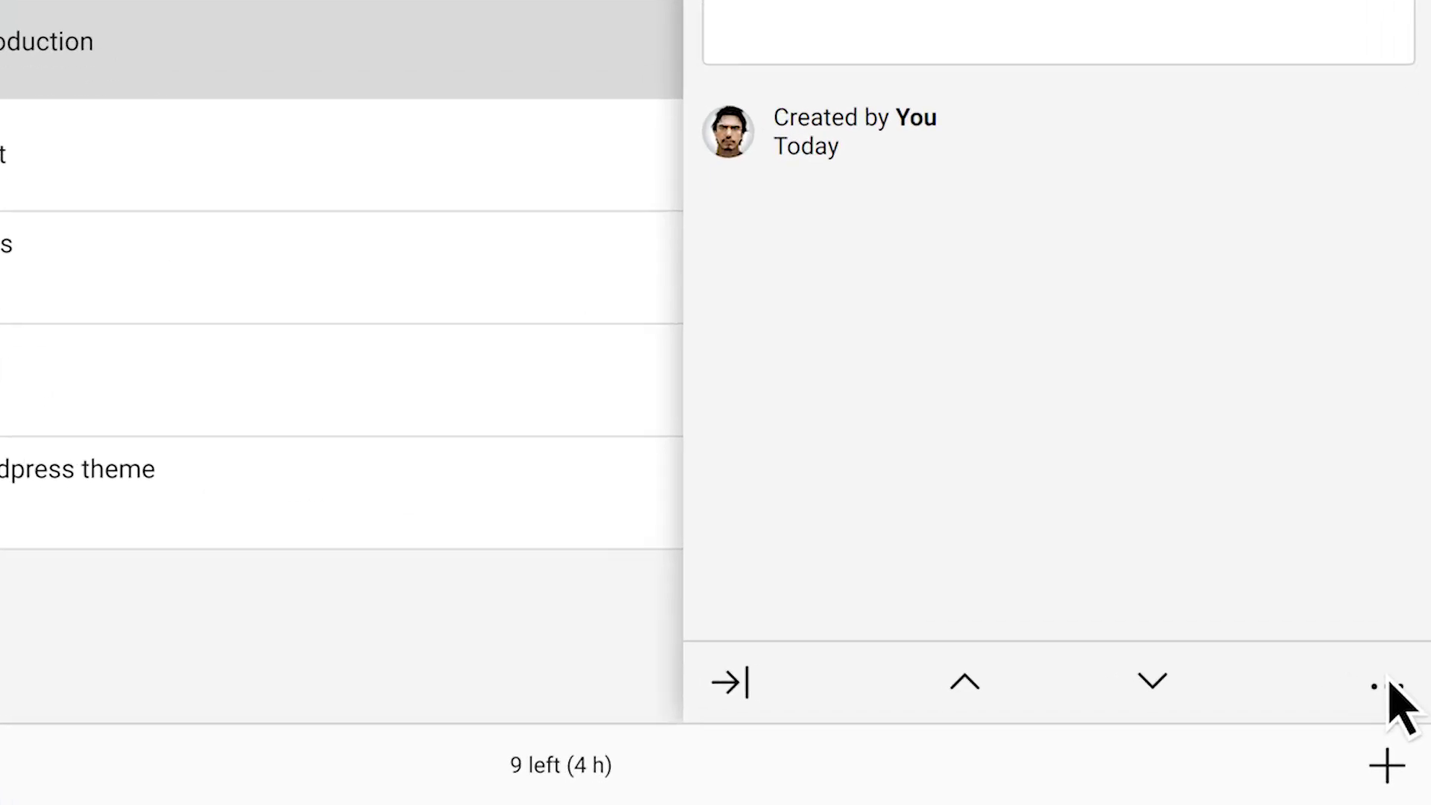
Convert 'record a video introduction' into its own project
click(1378, 663)
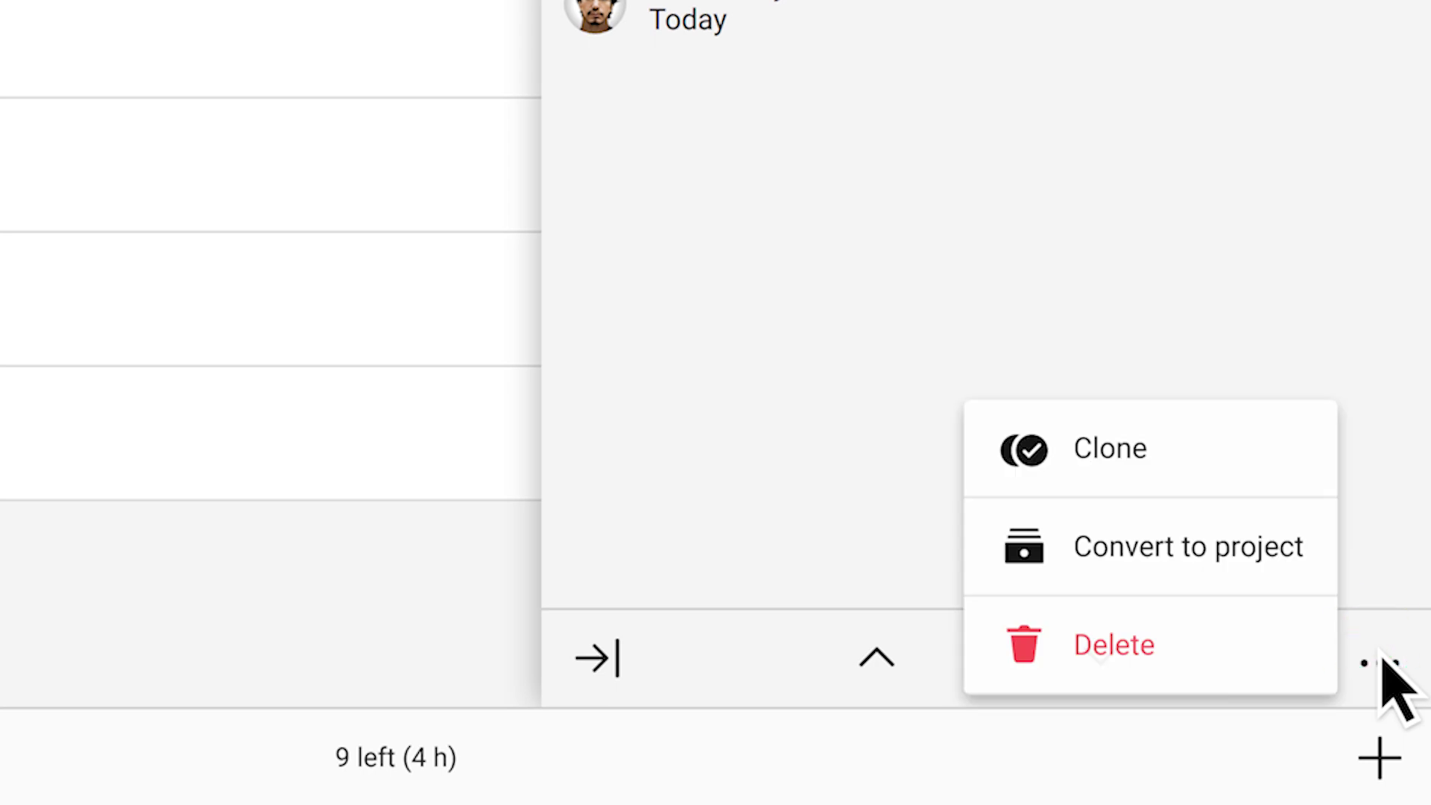
click(1226, 549)
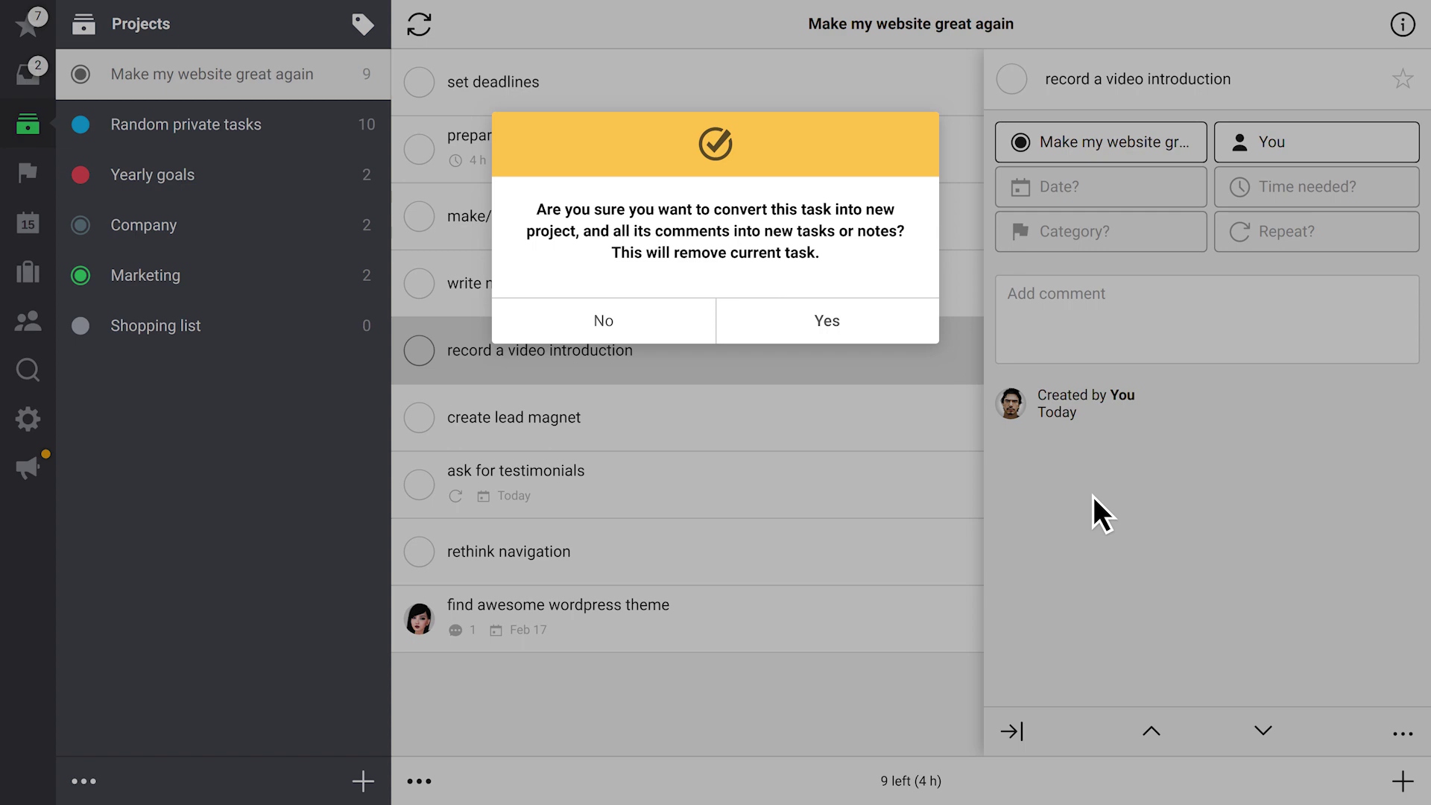
click(862, 321)
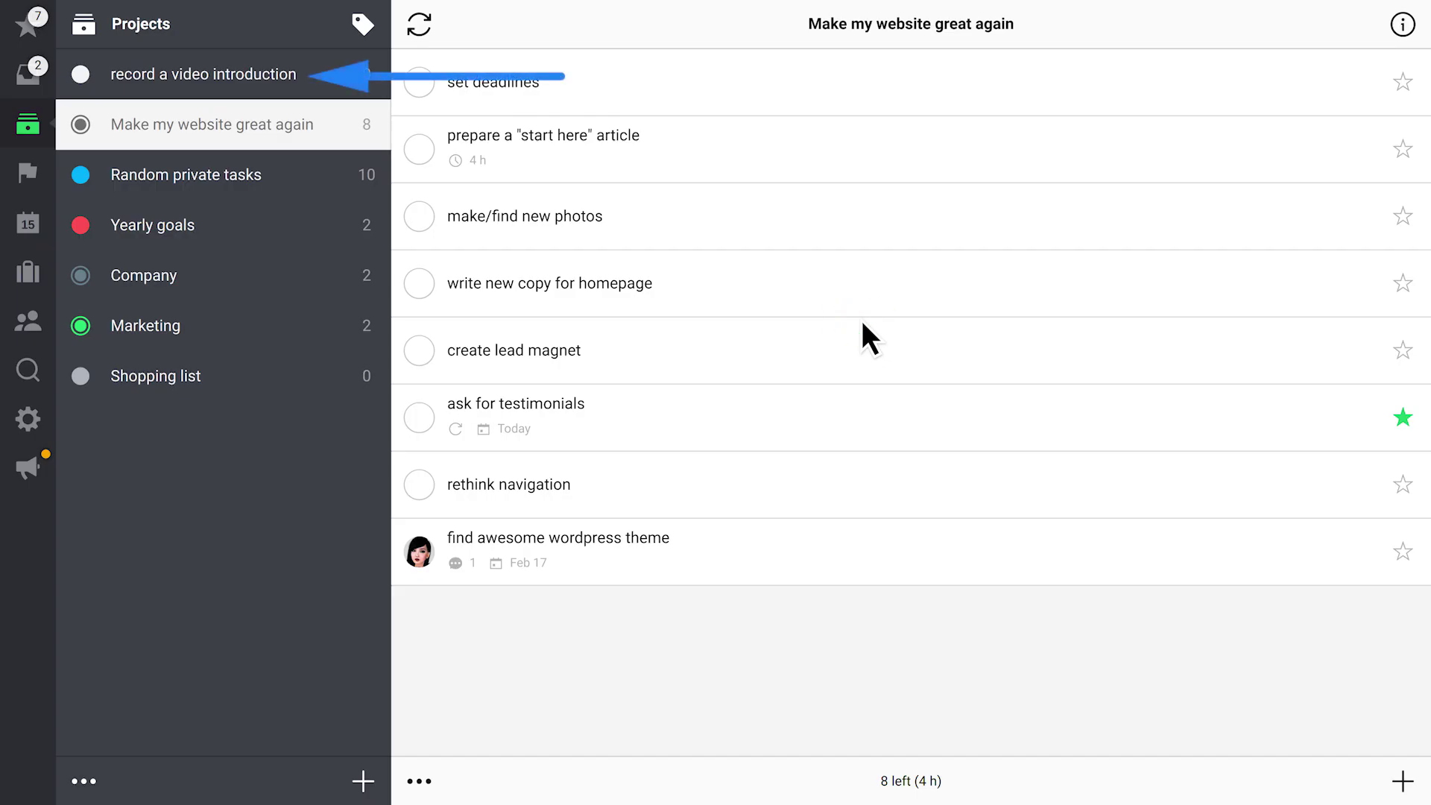
click(863, 215)
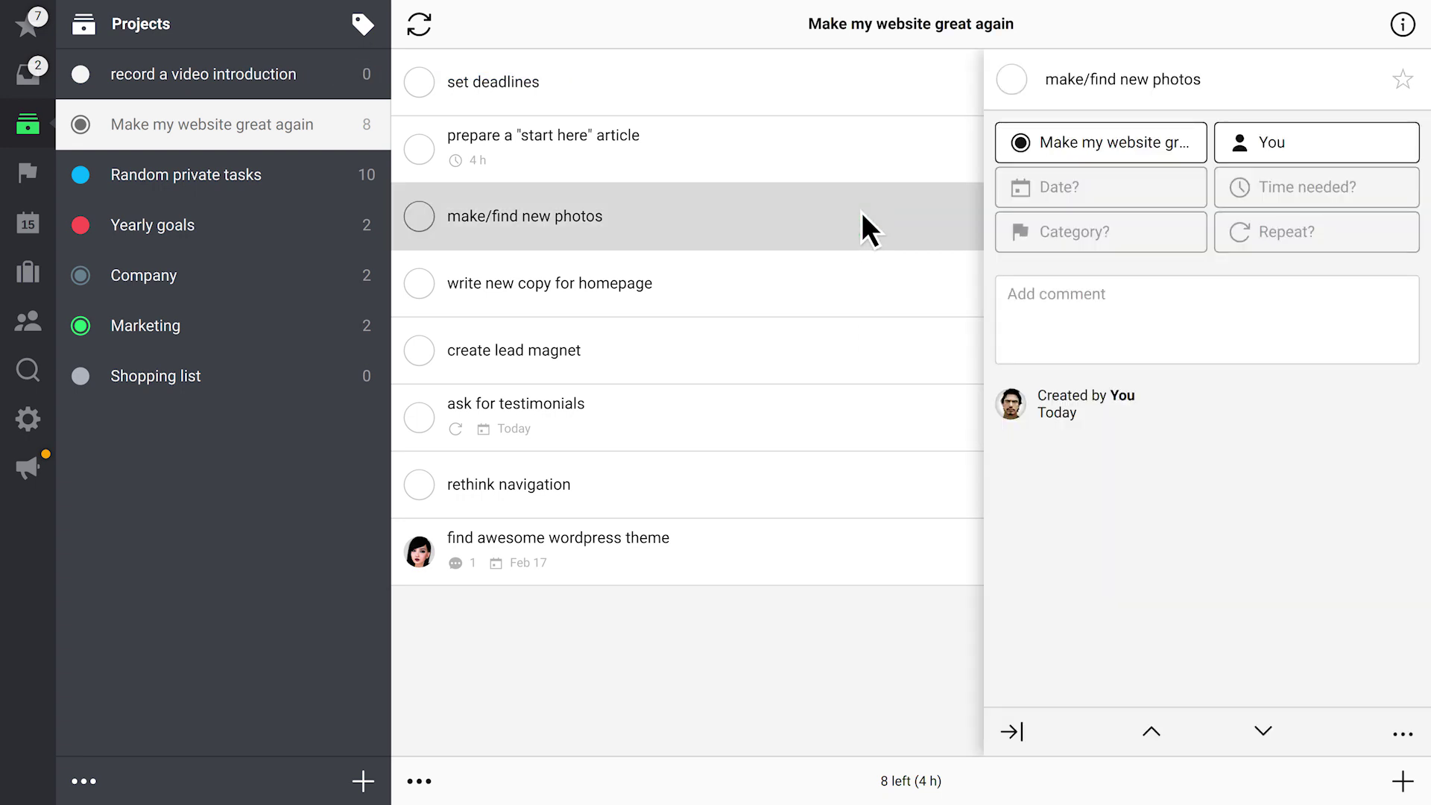
Clone the make/find new photos task and make the other teammate responsible for the copy
click(1403, 733)
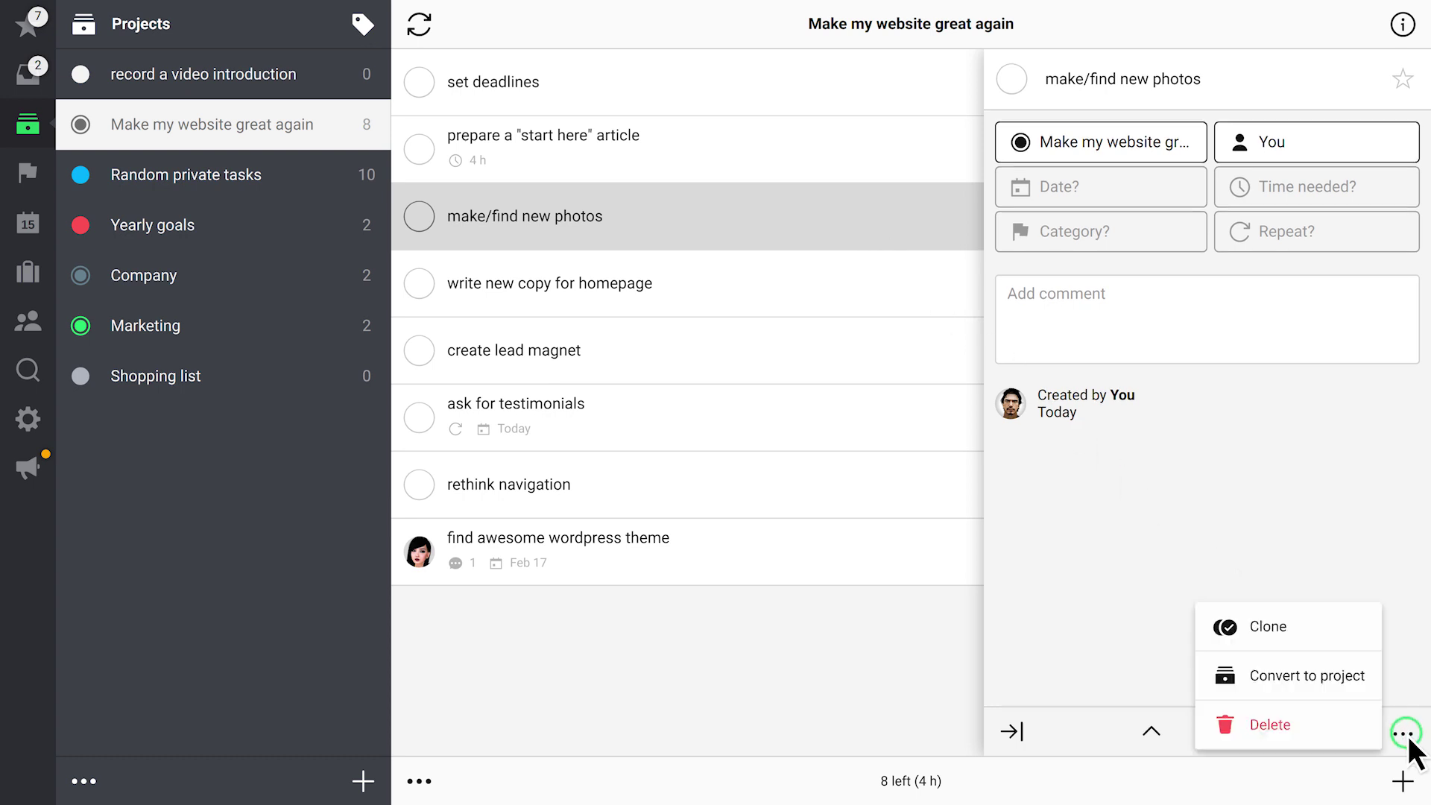
click(1304, 627)
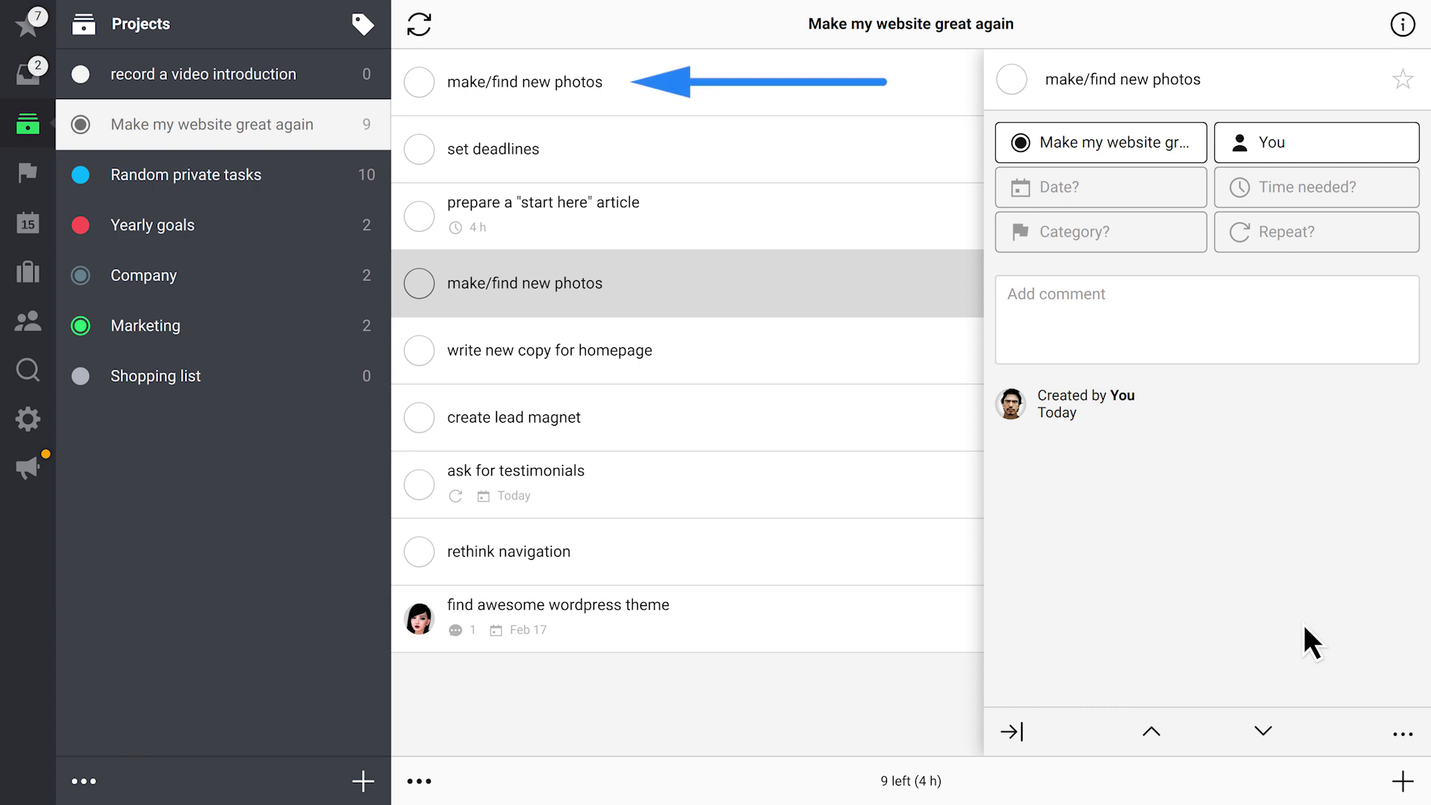
click(1304, 145)
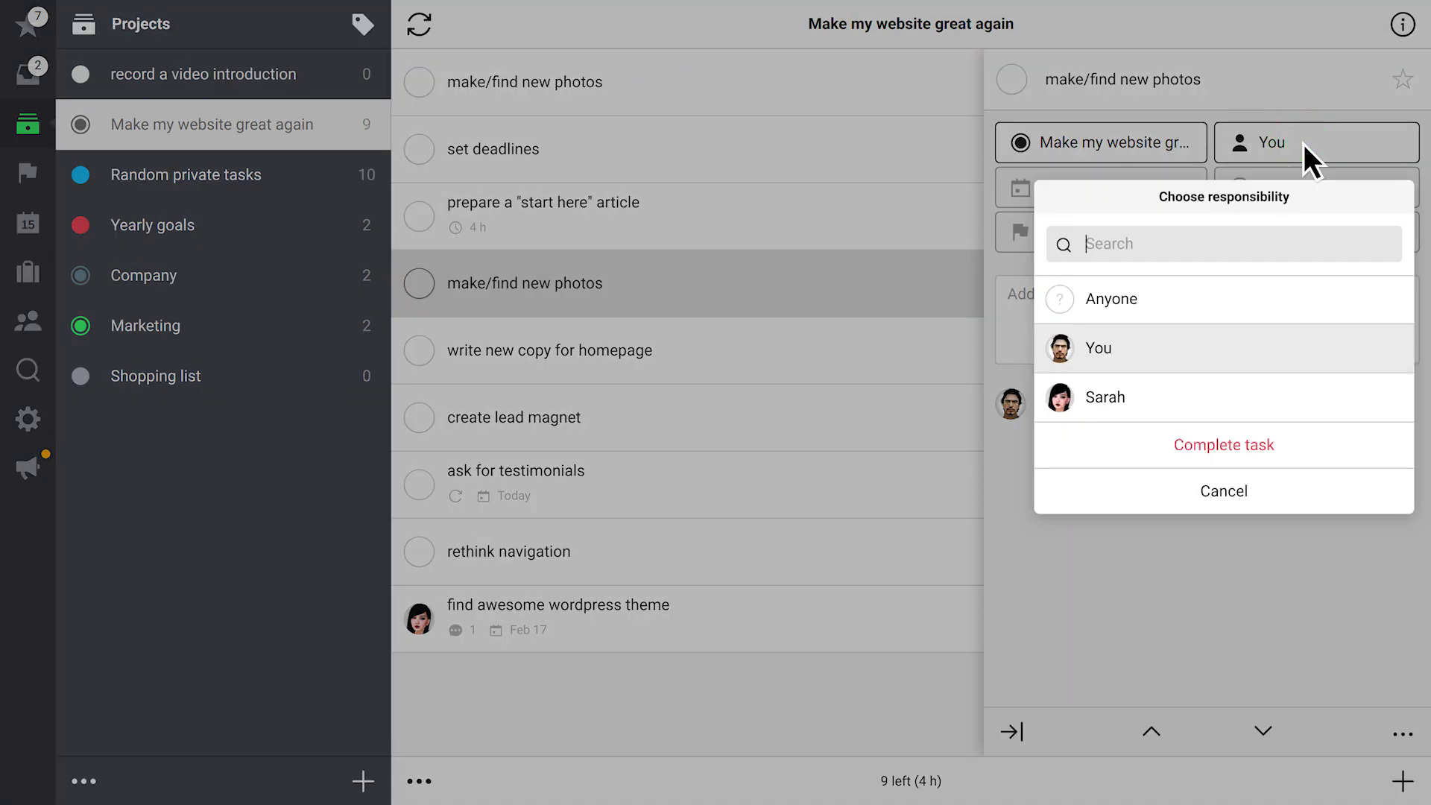
click(1304, 402)
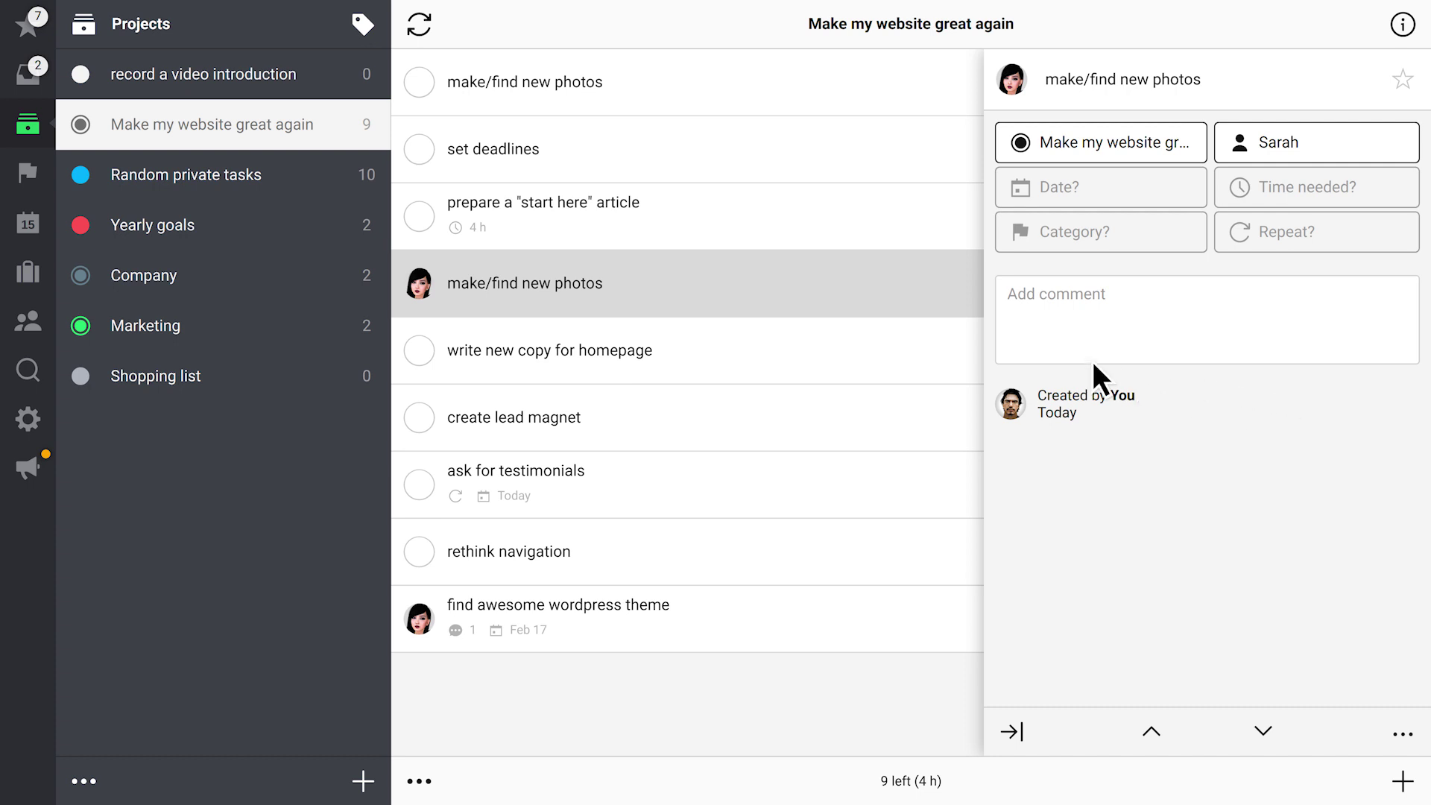
click(664, 283)
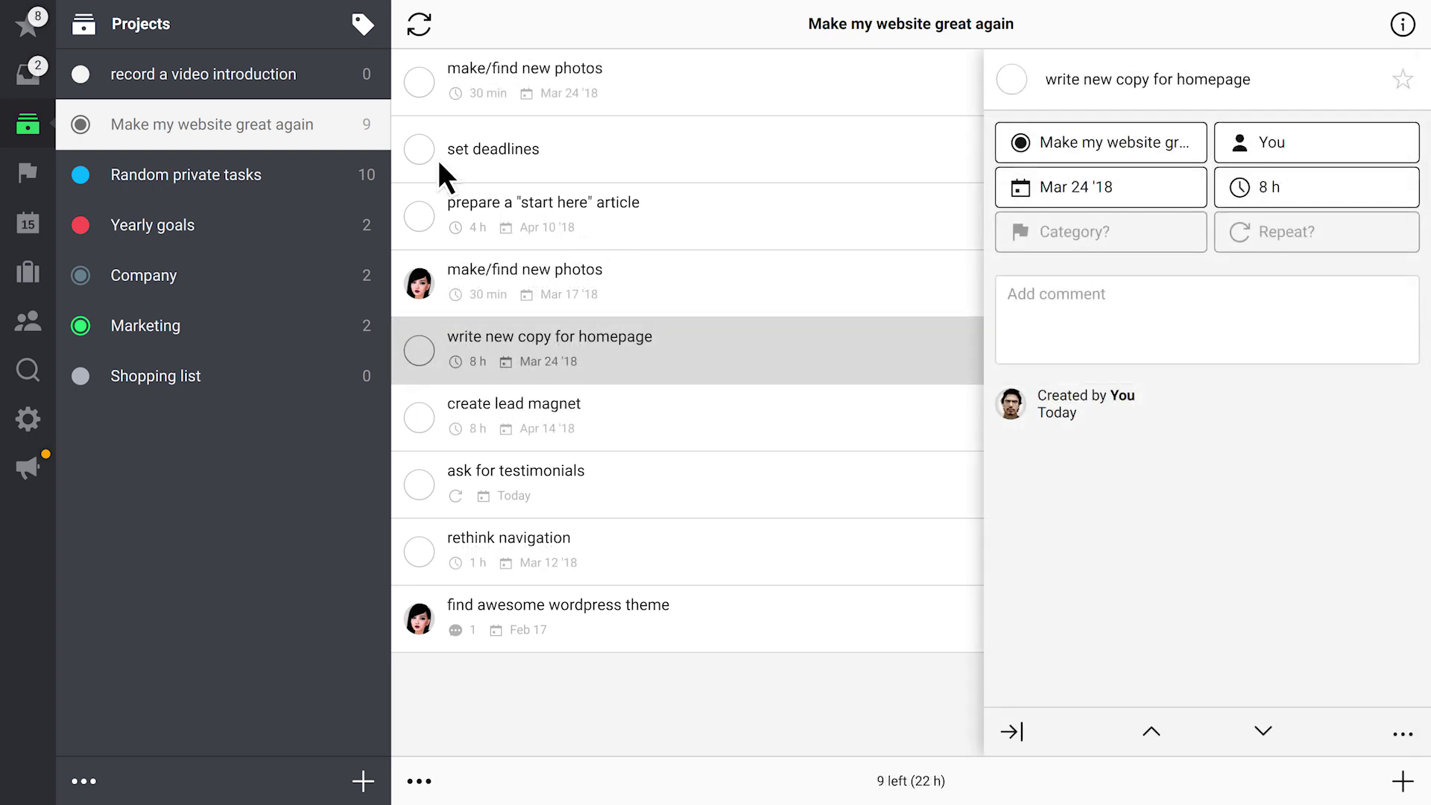
Complete the 'set deadlines' task so the project reads 1 done : 8 left
click(419, 149)
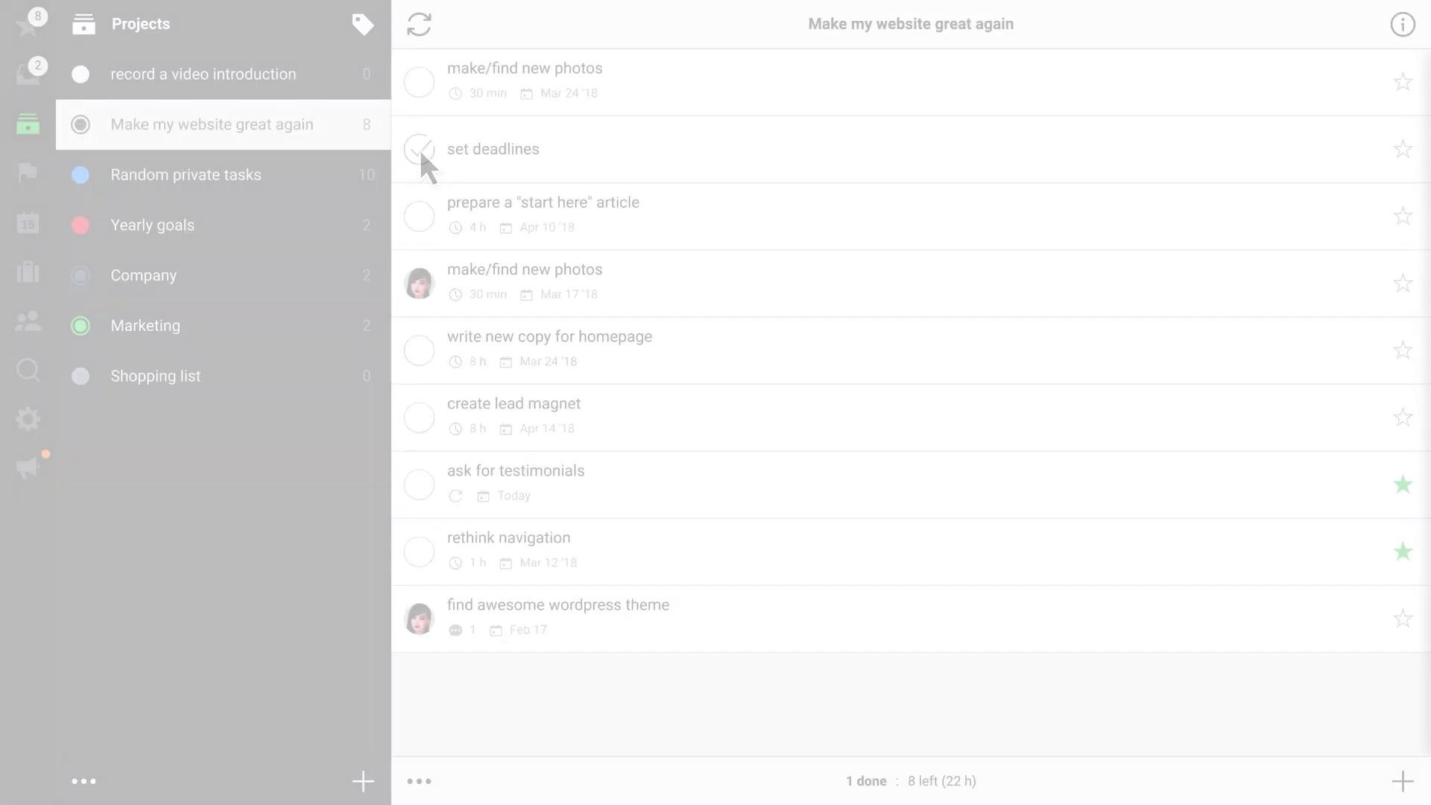
In Edit Mode, select the first three website tasks and open Change for them
click(420, 781)
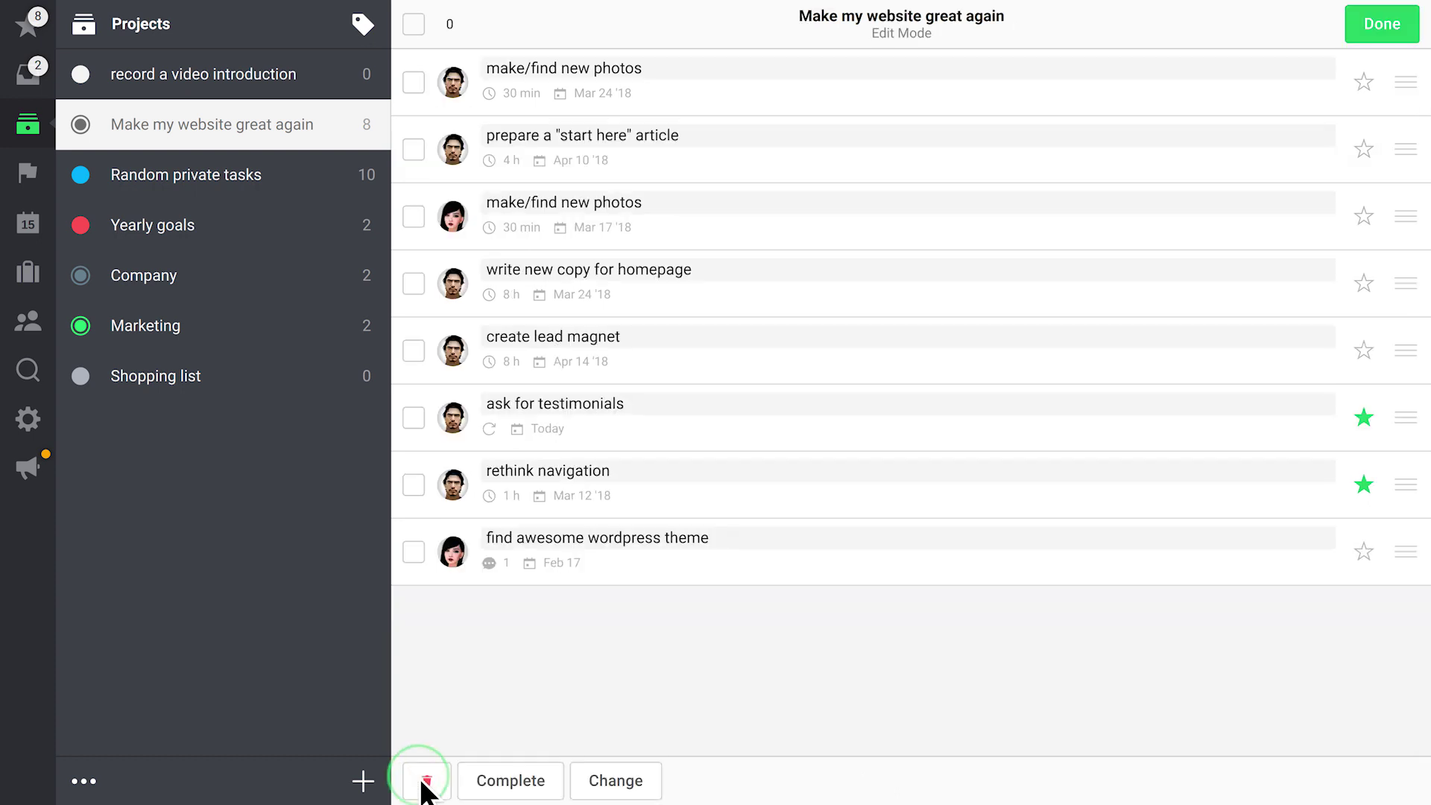
click(413, 81)
click(414, 148)
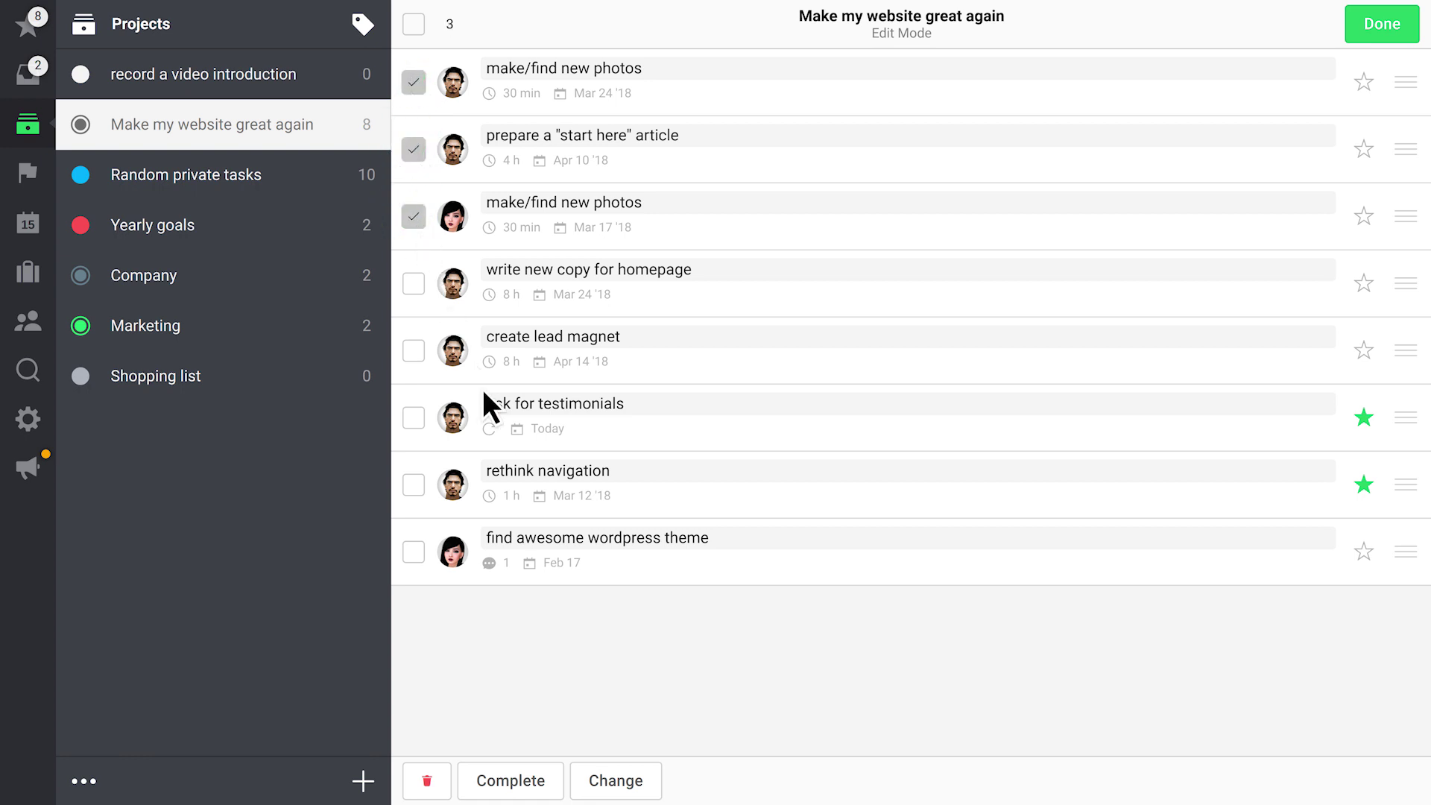
click(637, 780)
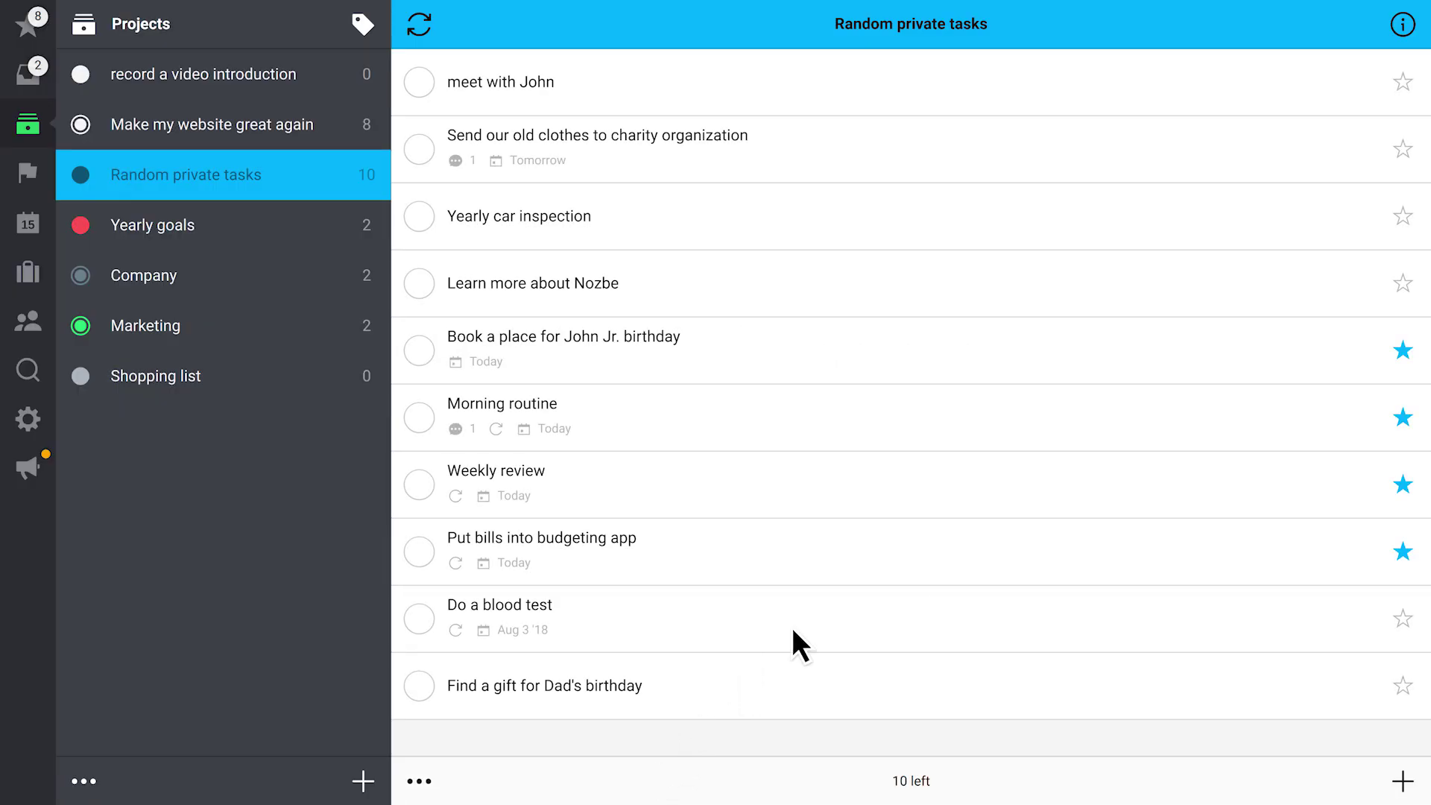
Open the project info panel and show it for Make my website great again
click(1403, 25)
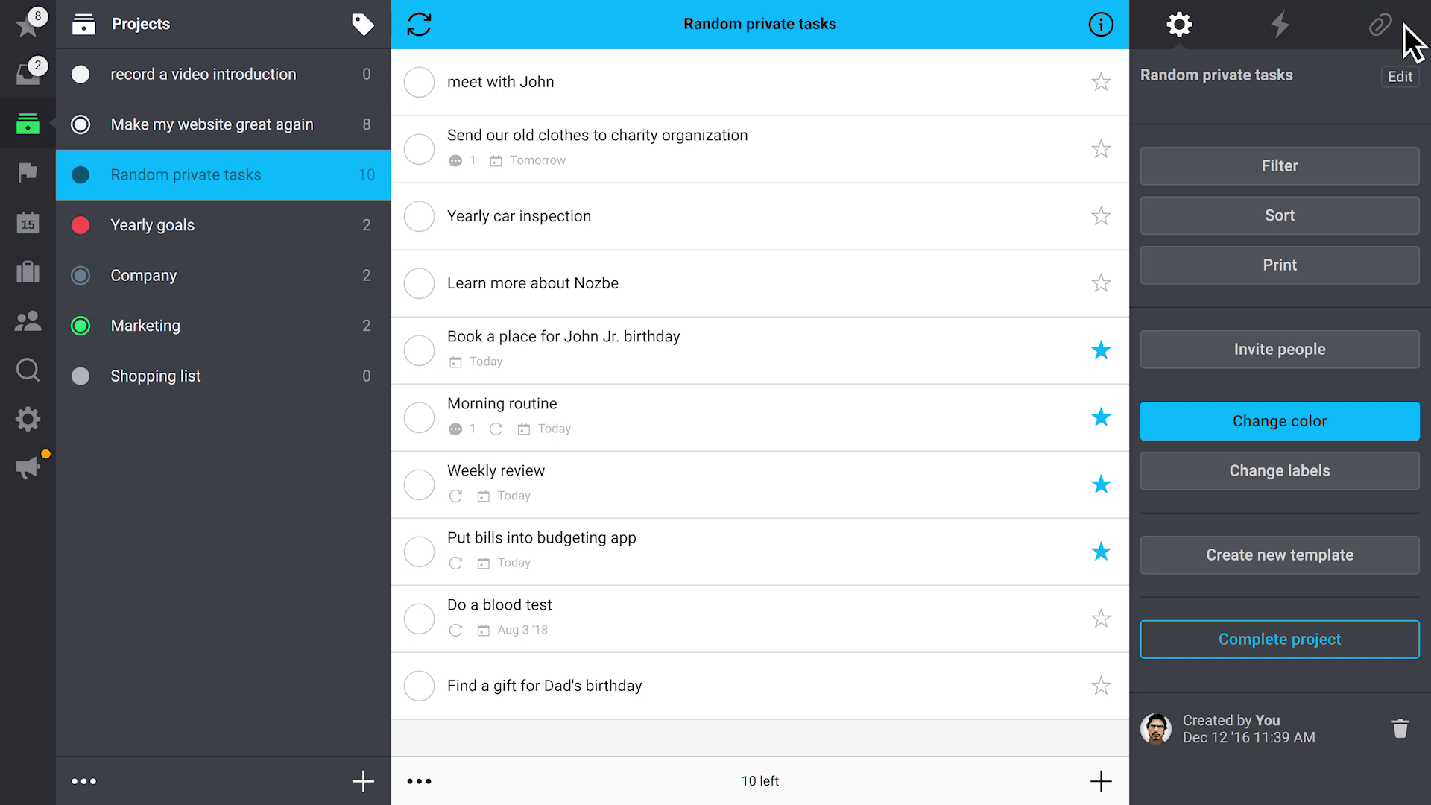
click(185, 124)
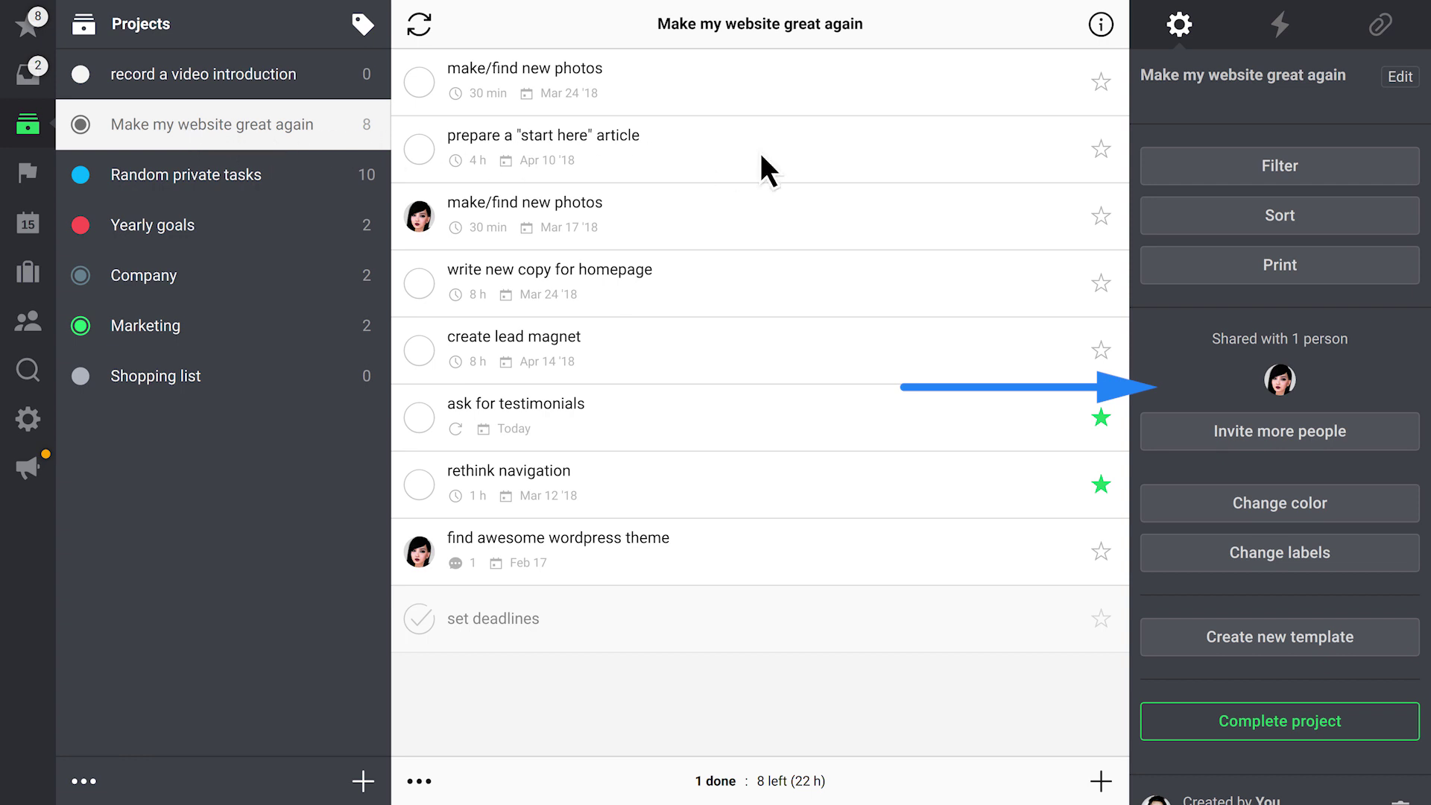
Filter the website tasks to You and sort by Nearest first, then remove both
click(1201, 173)
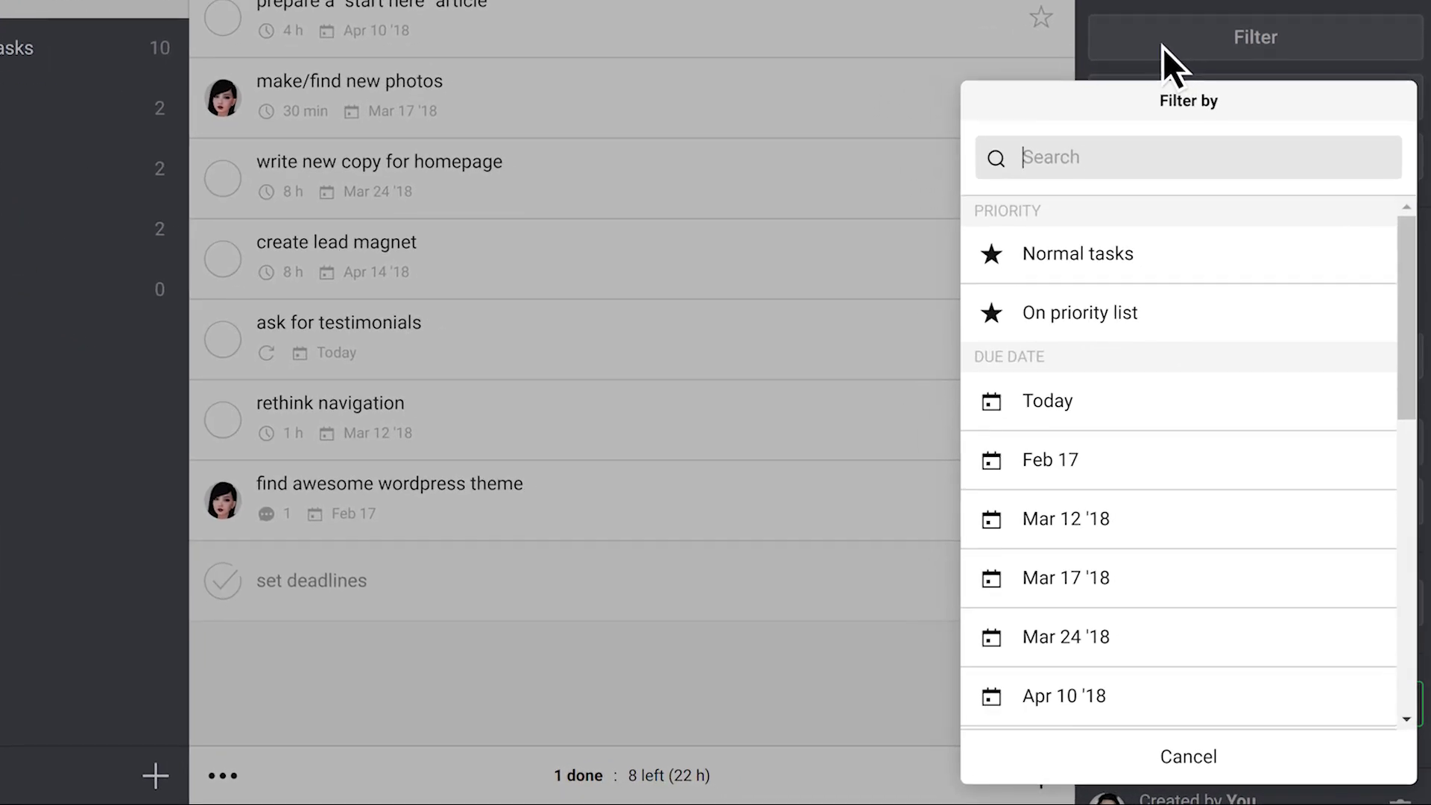
text(You)
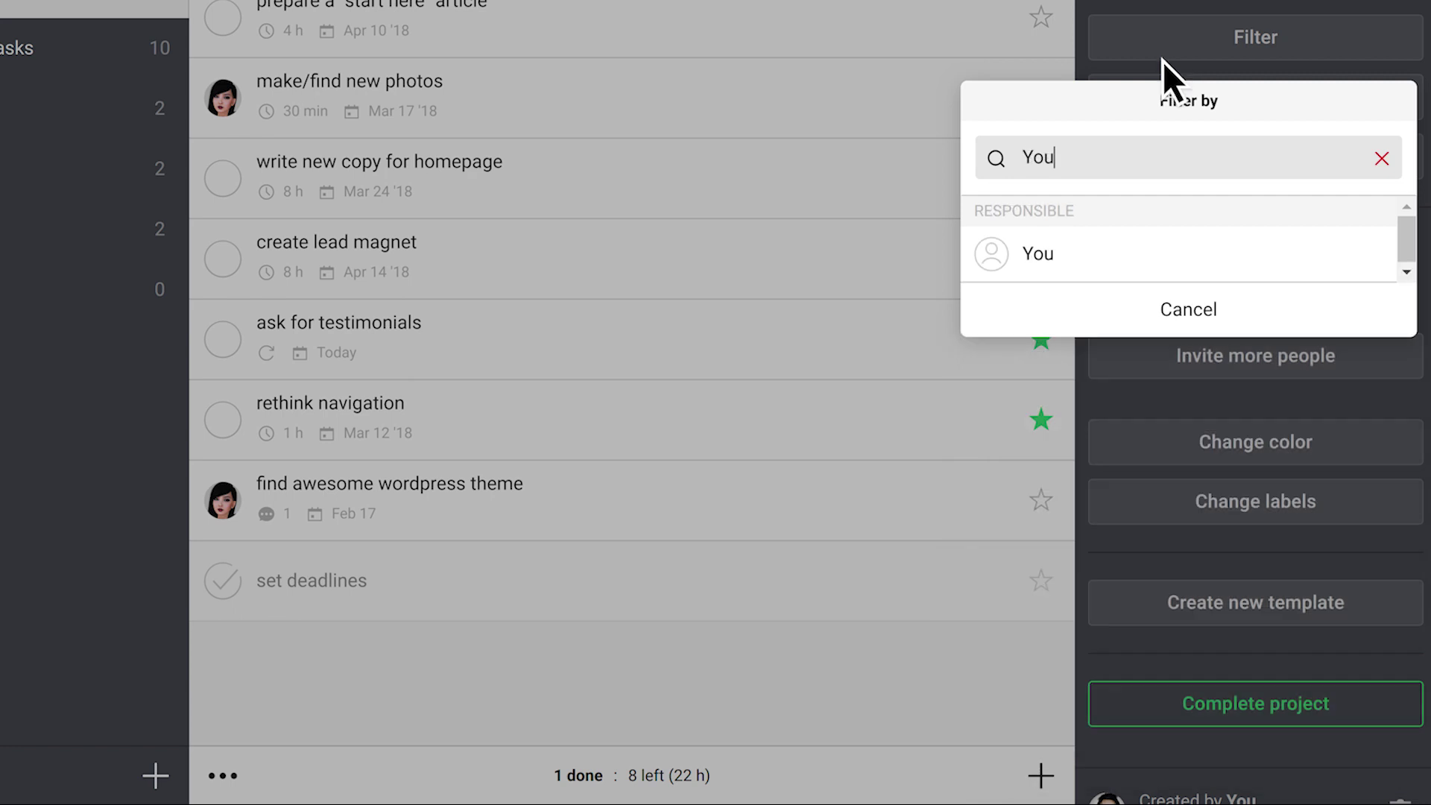
click(1162, 248)
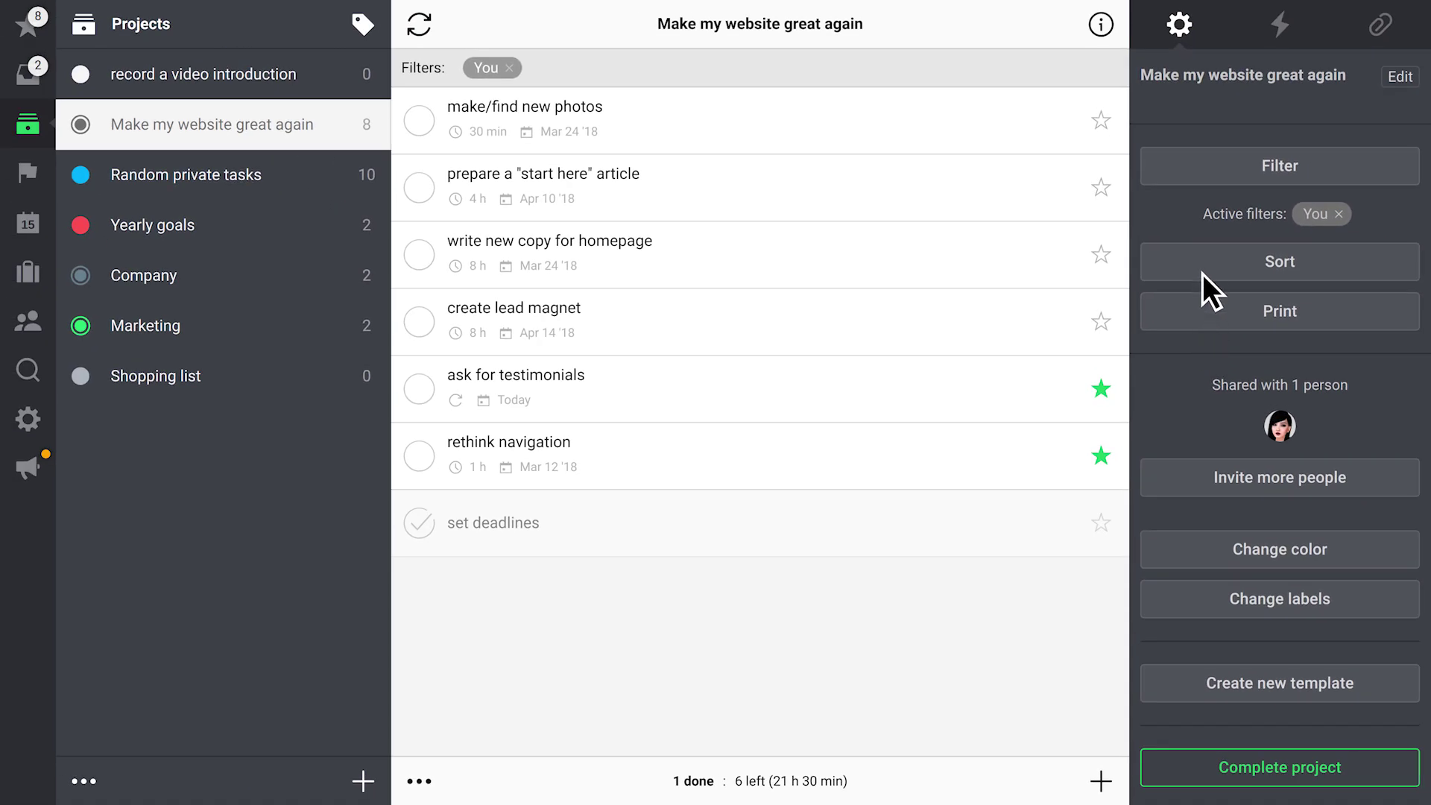
click(1202, 262)
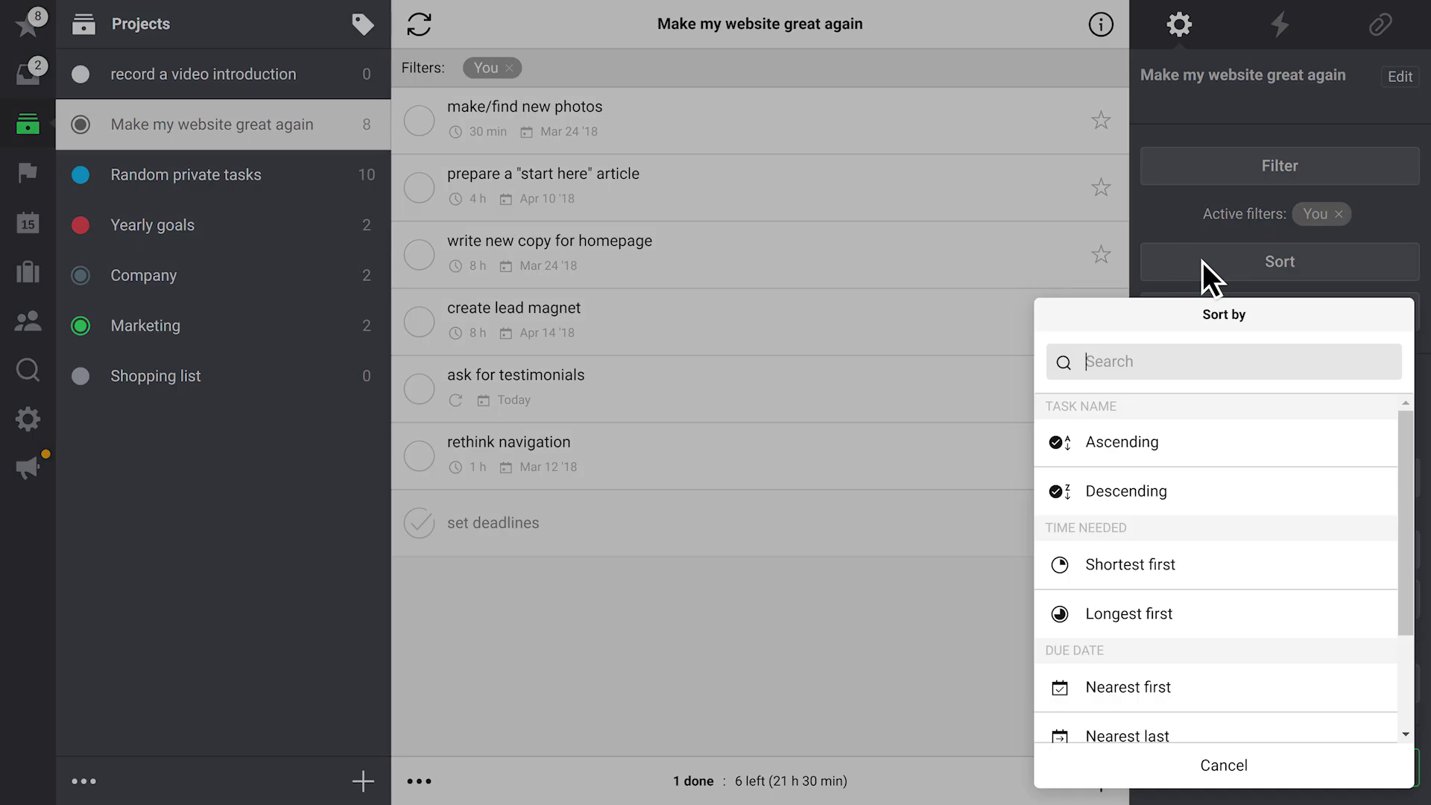
text(near)
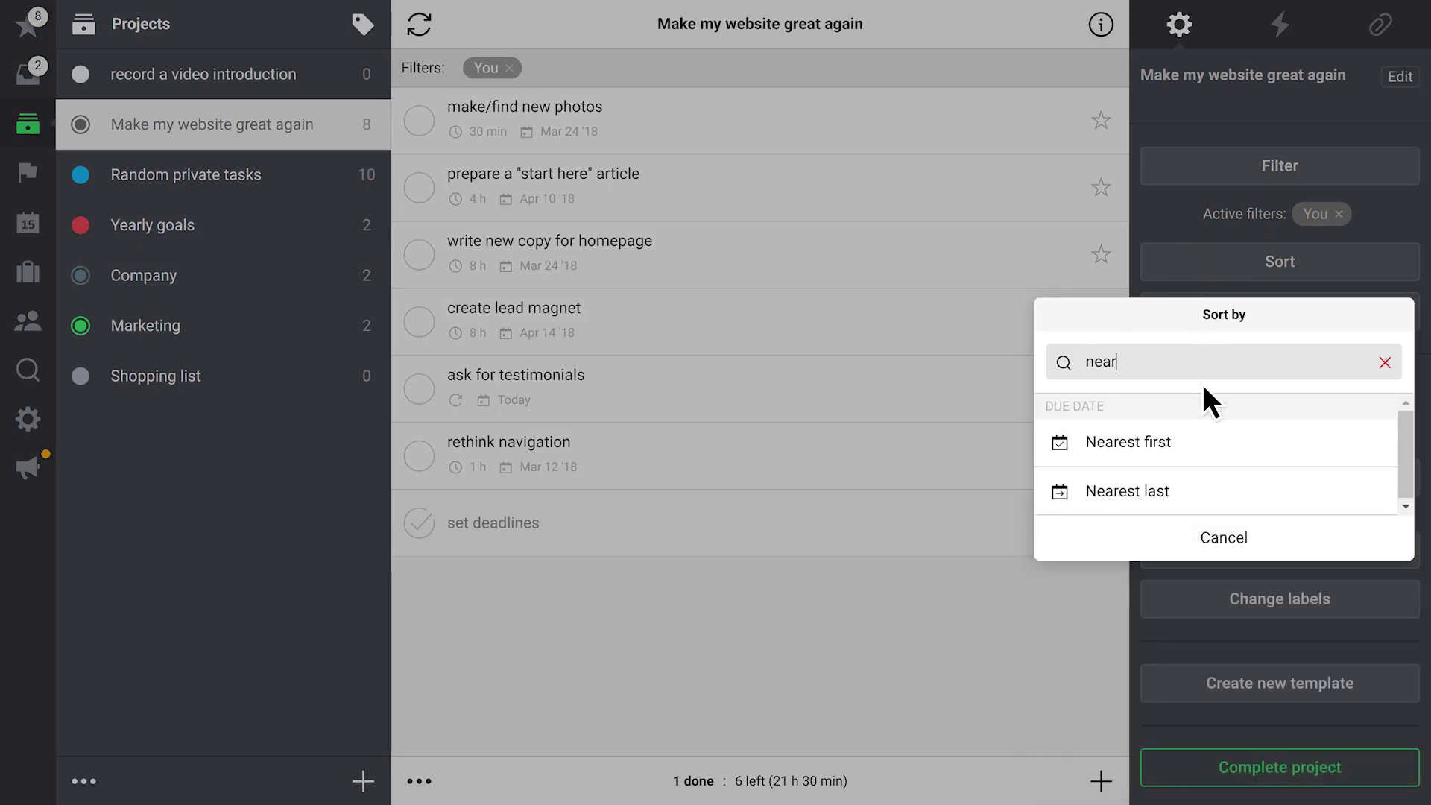
click(1201, 441)
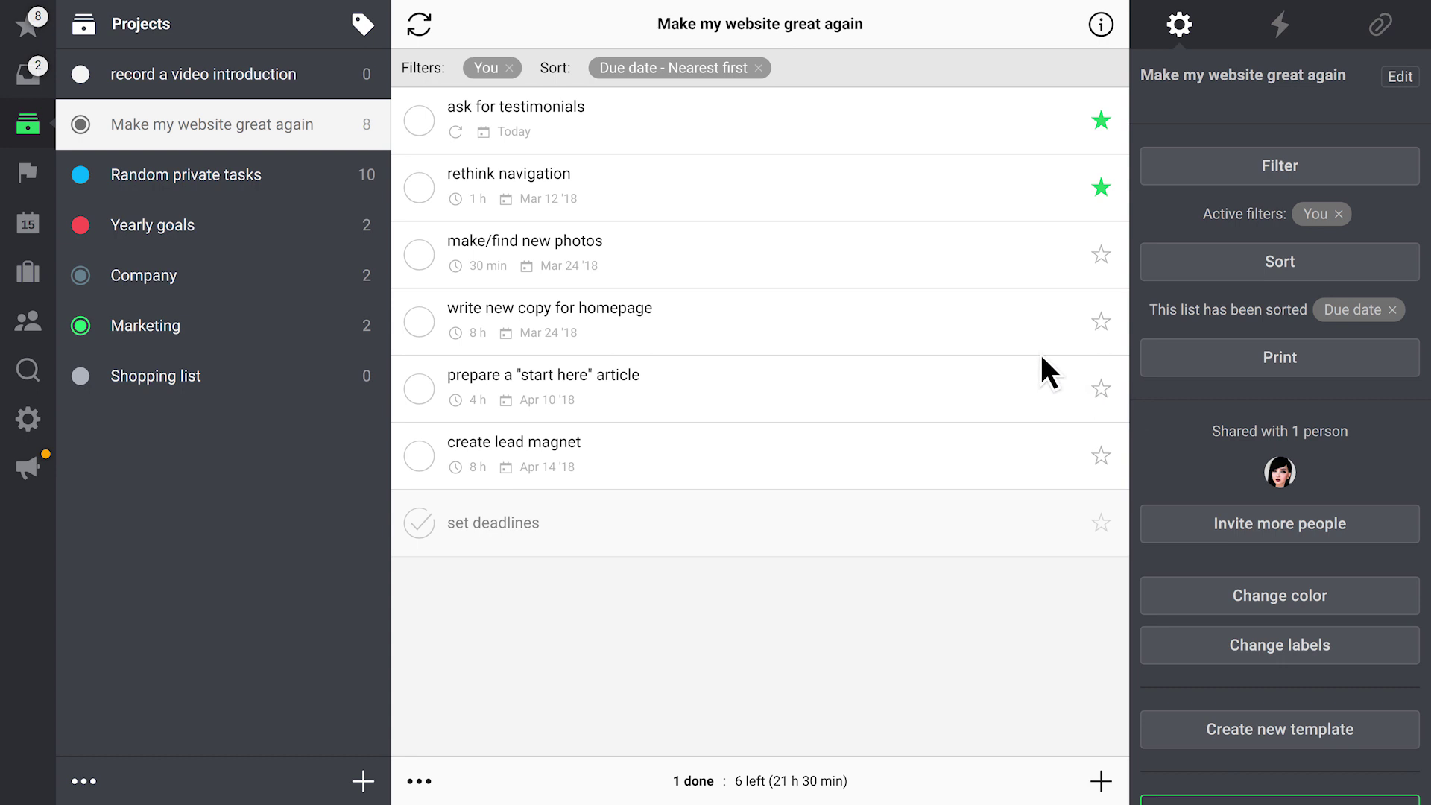
click(511, 68)
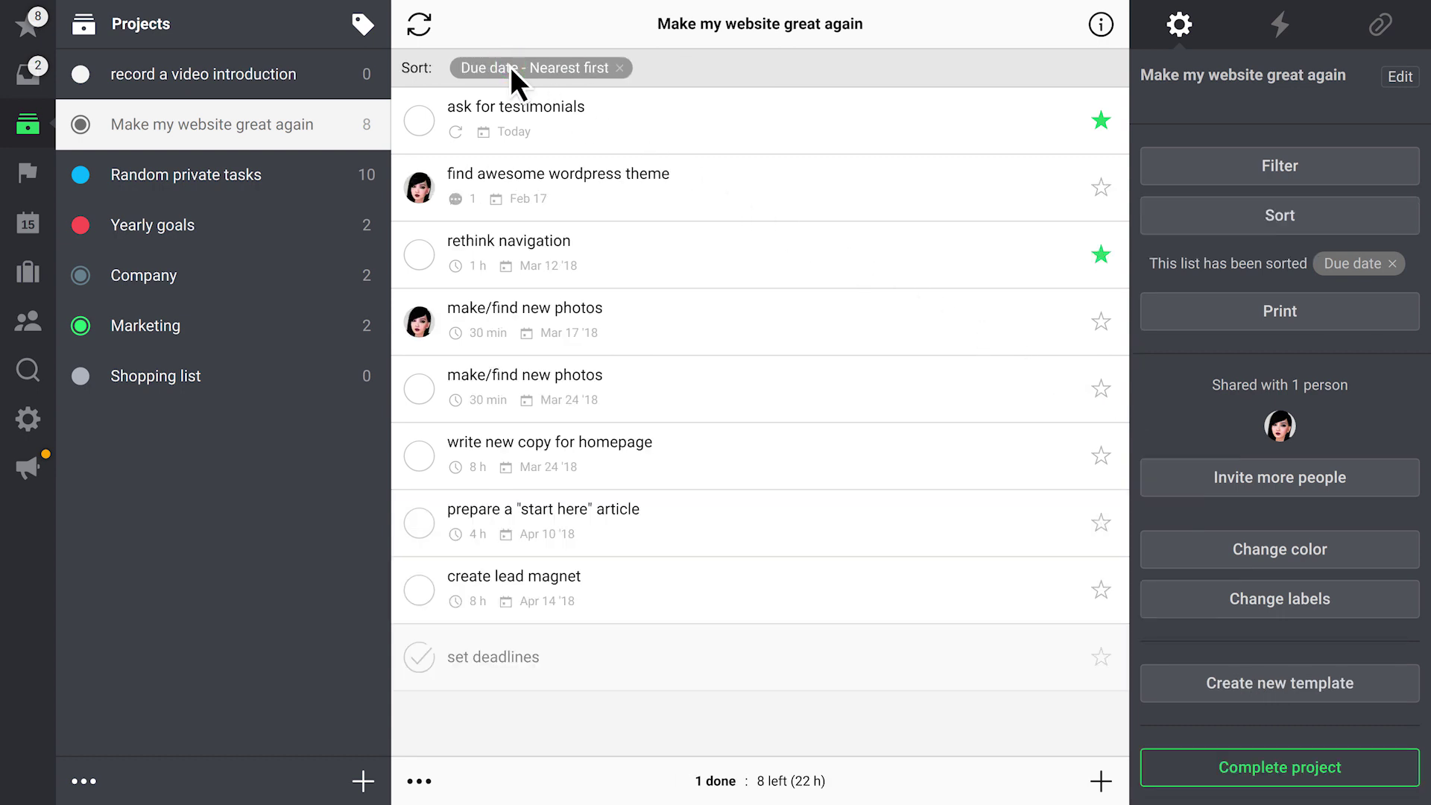
click(621, 67)
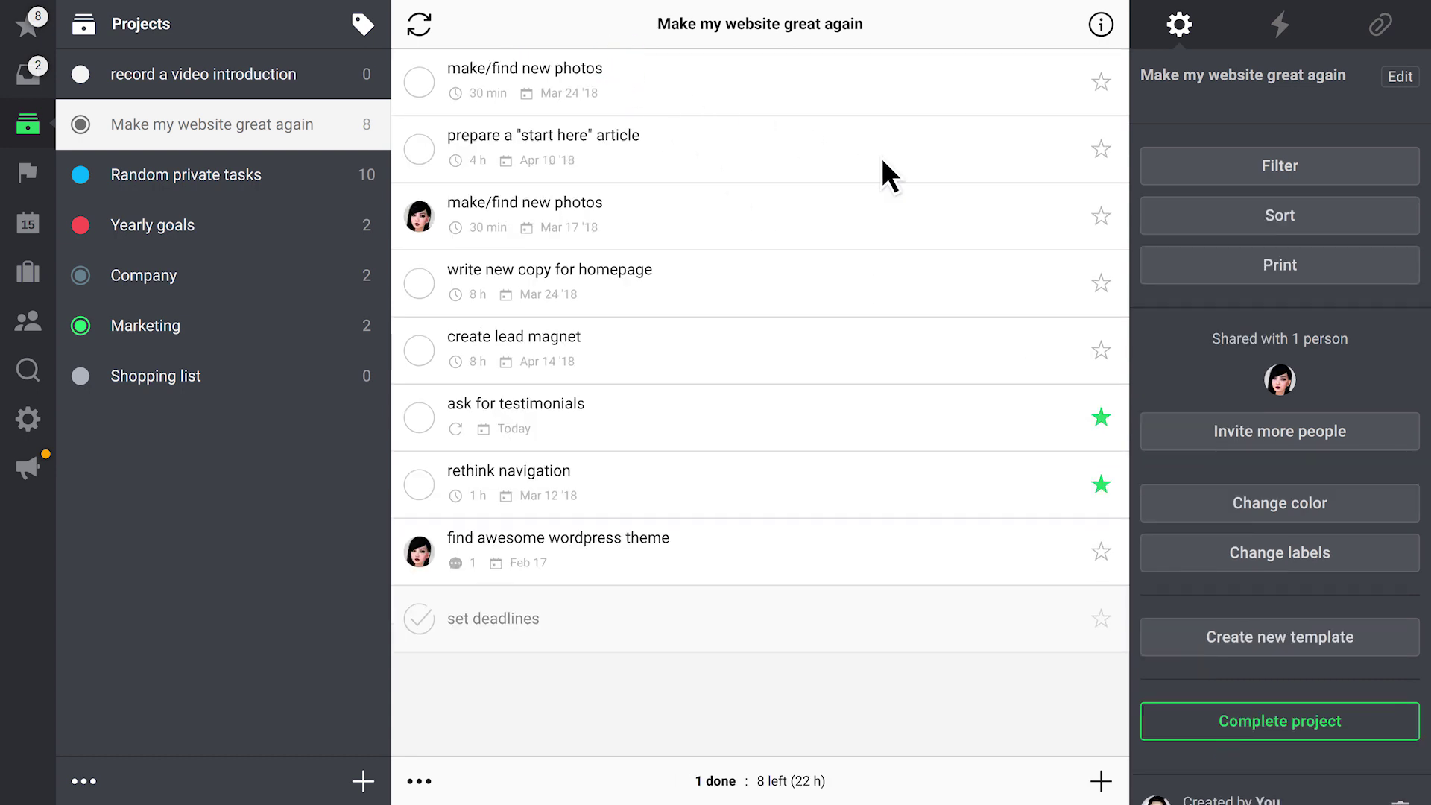
Check the project's print options and shared members without changing anything
click(1202, 270)
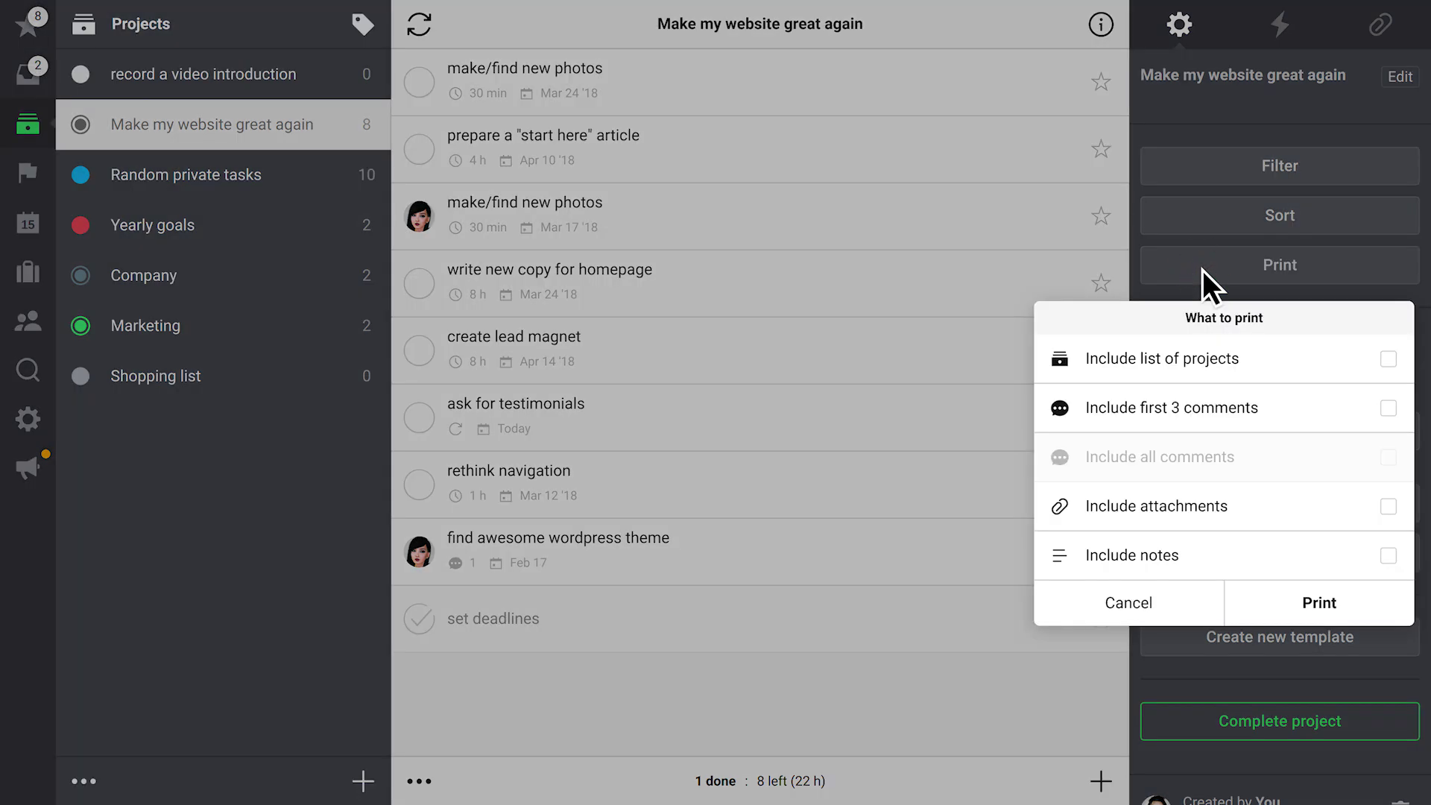
click(1202, 270)
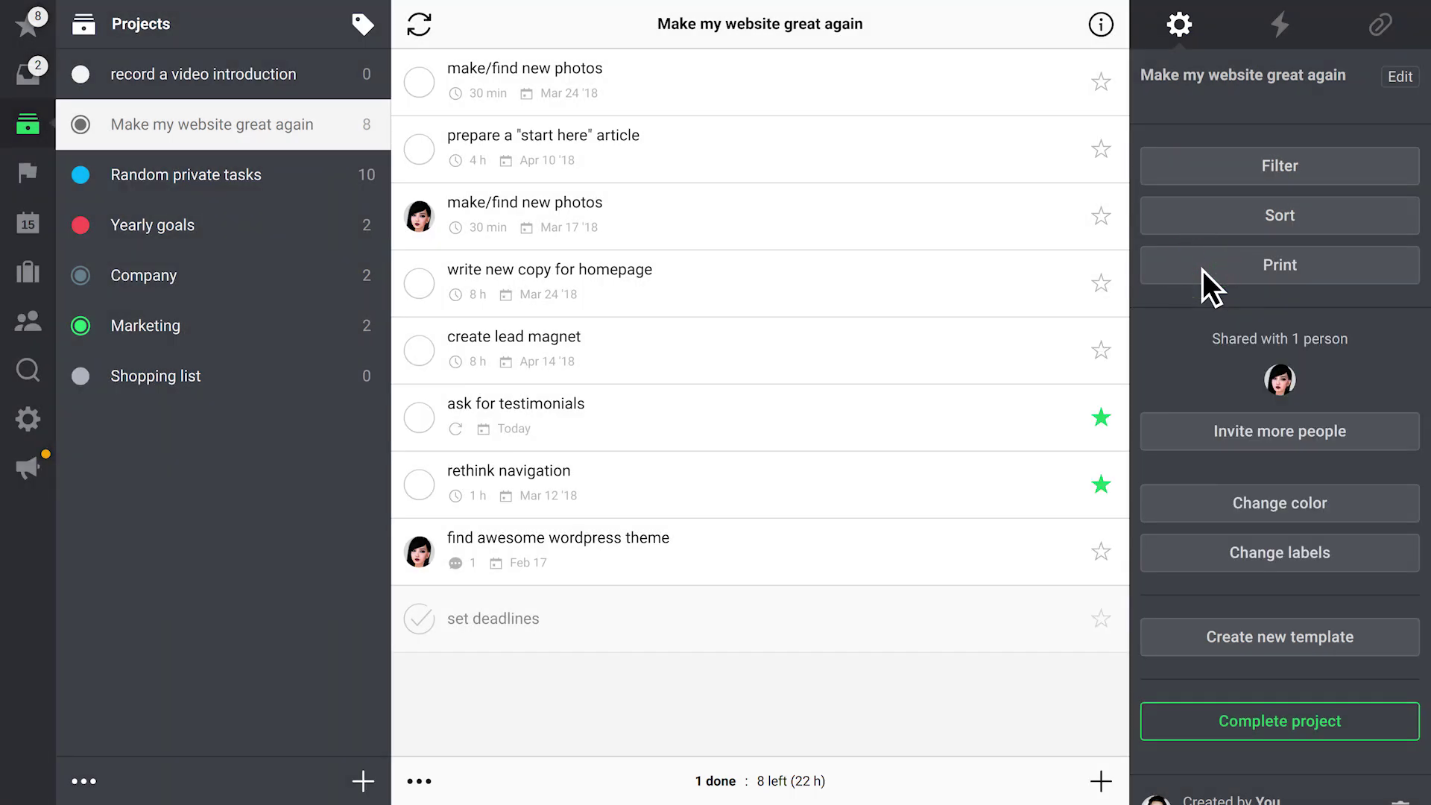
click(1297, 380)
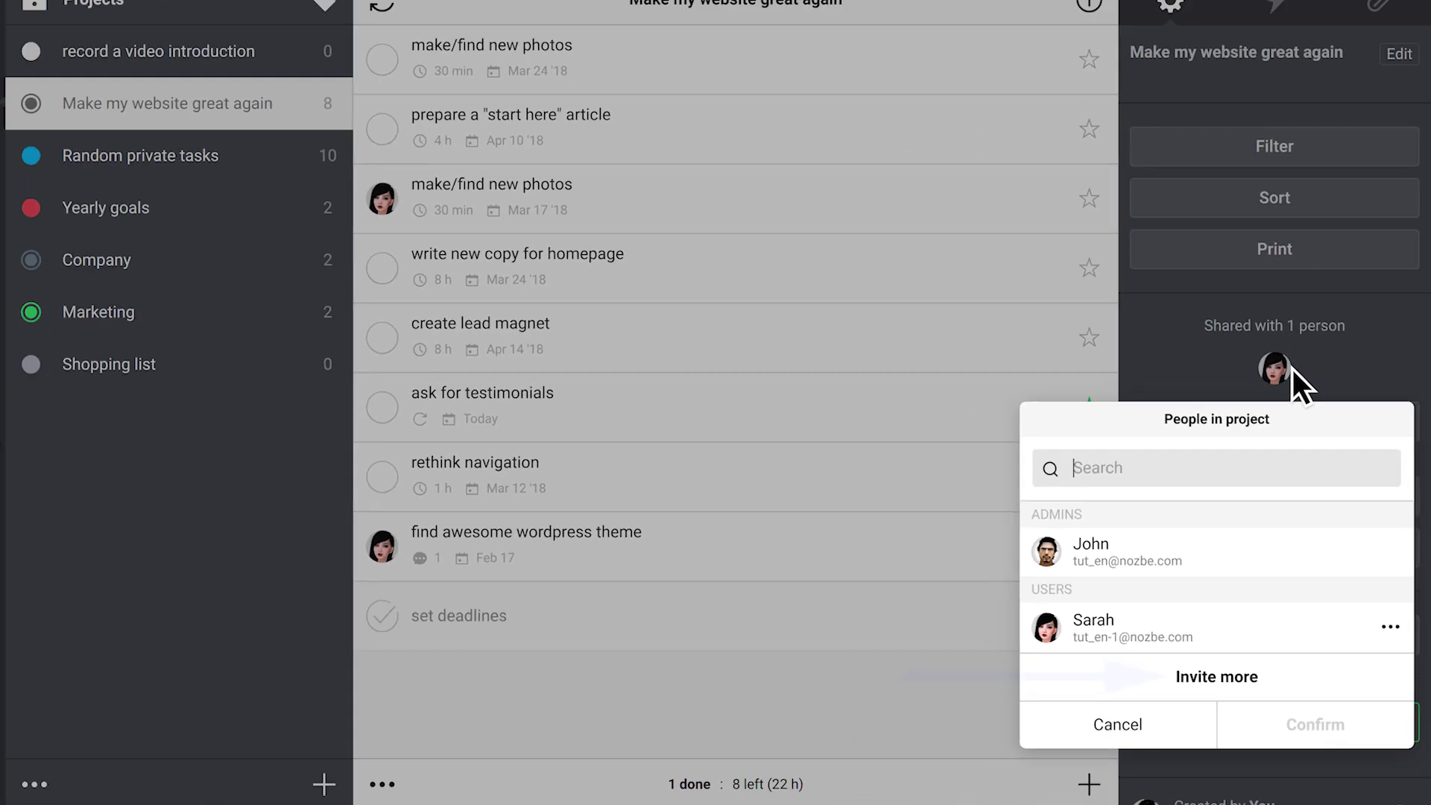
click(1169, 64)
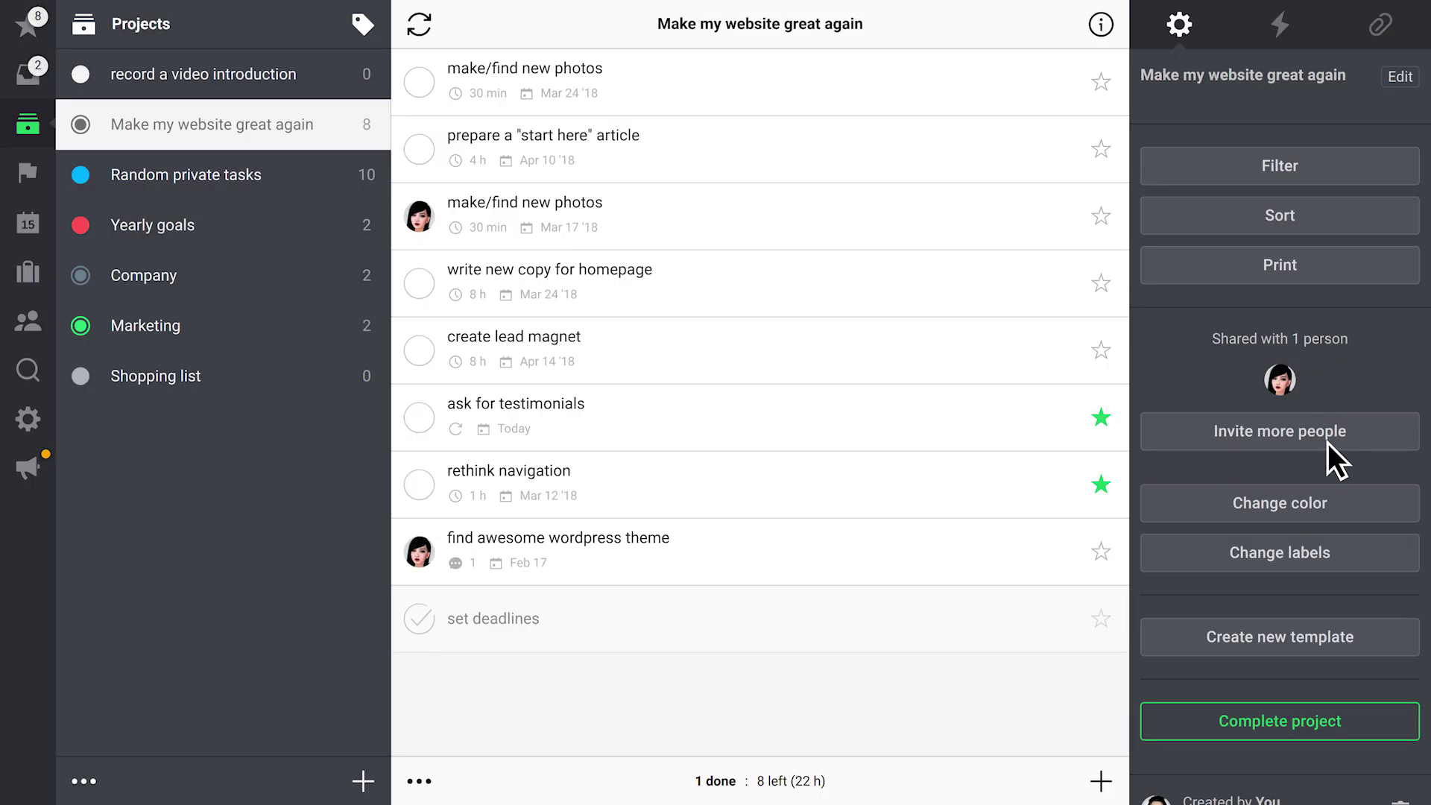
Change the project colour to red, then go to the Priority list
click(1358, 505)
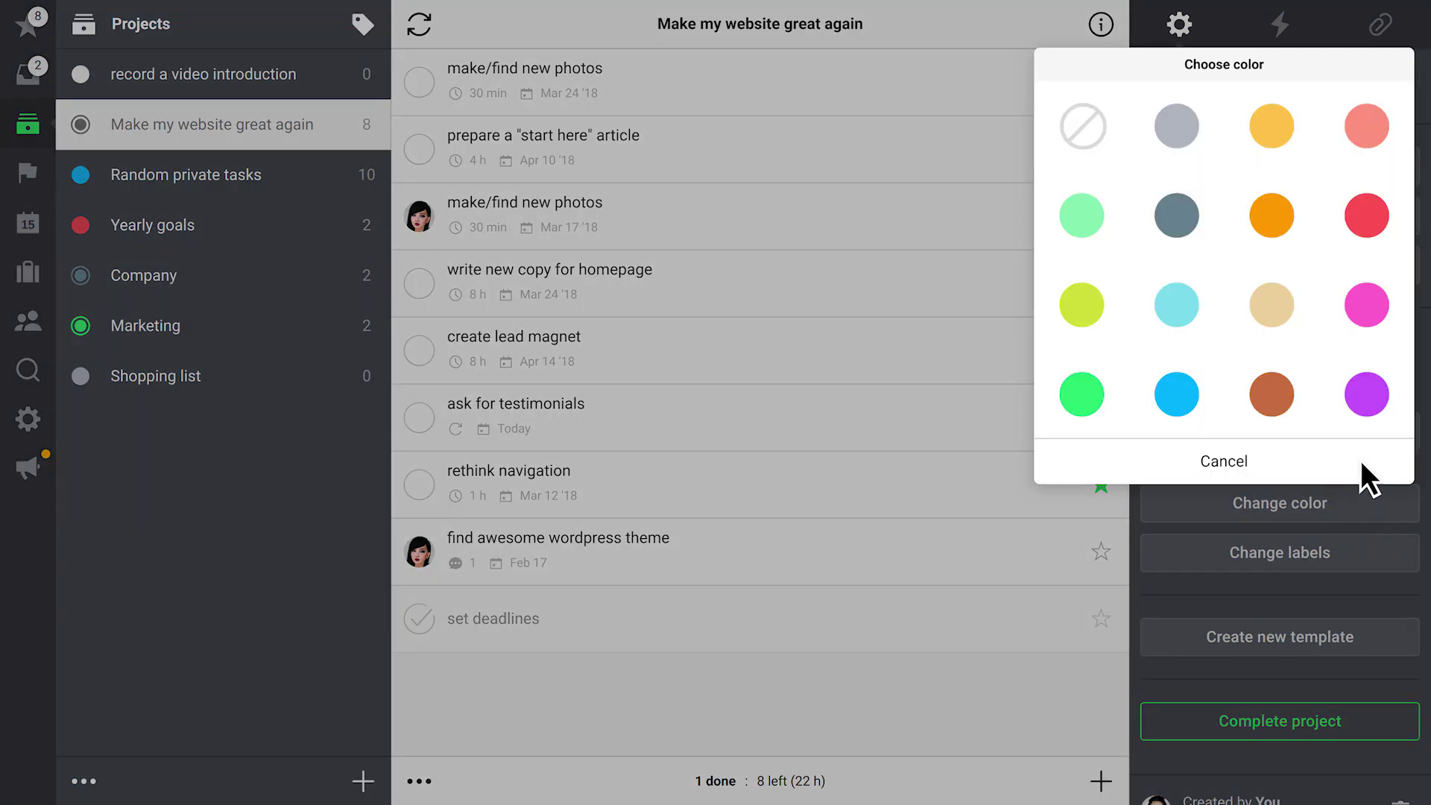
click(1371, 215)
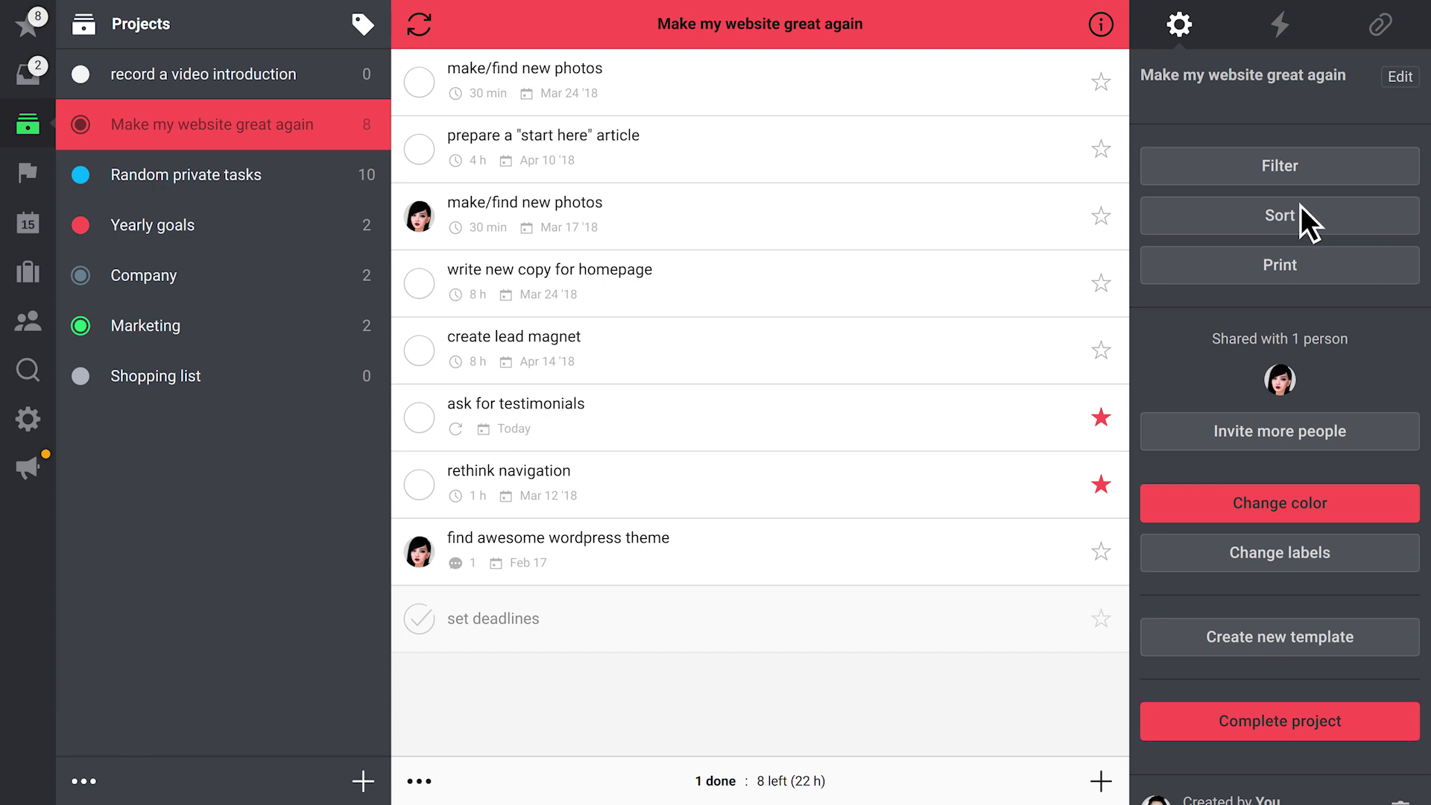
click(36, 26)
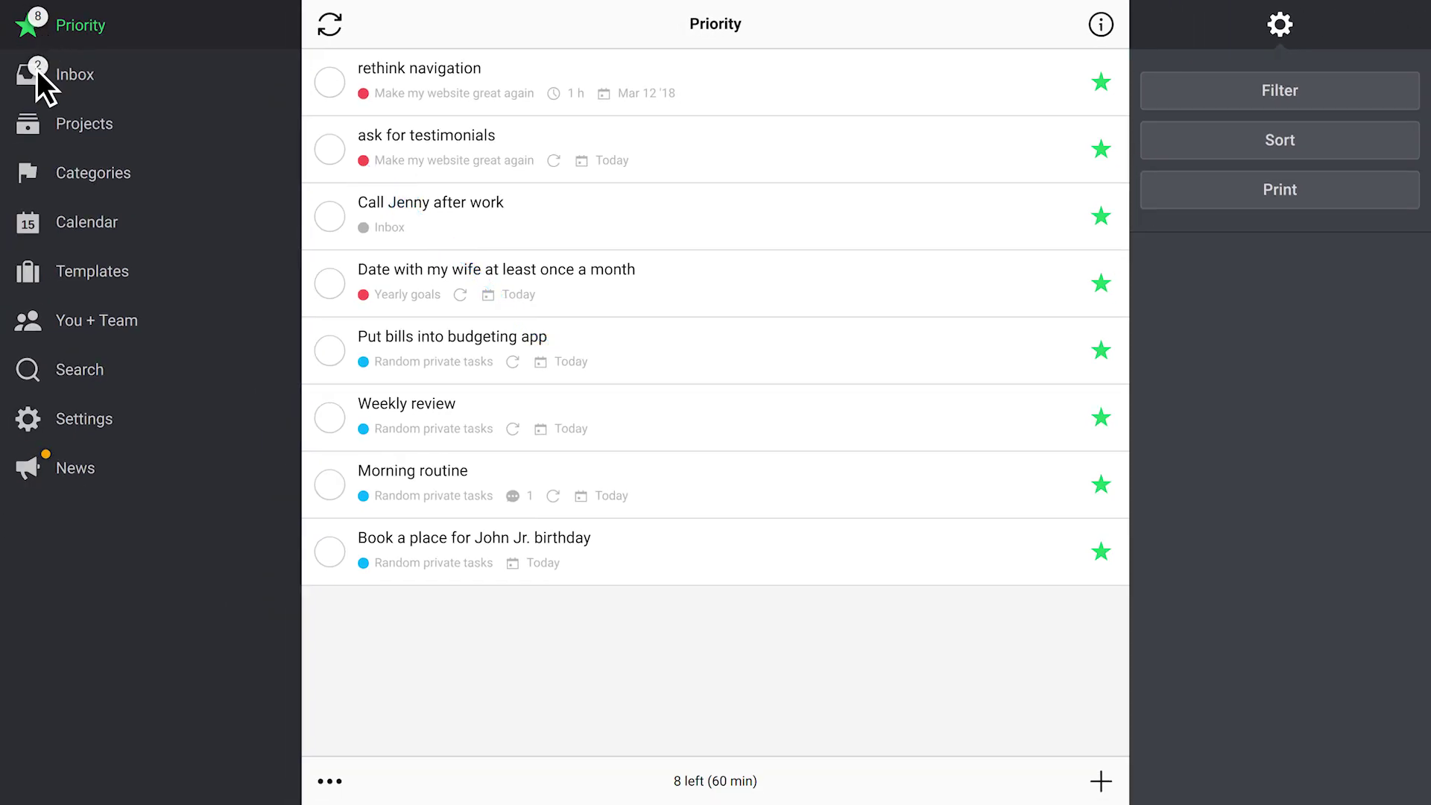
Reopen Make my website great again from Projects with its settings panel showing
click(37, 128)
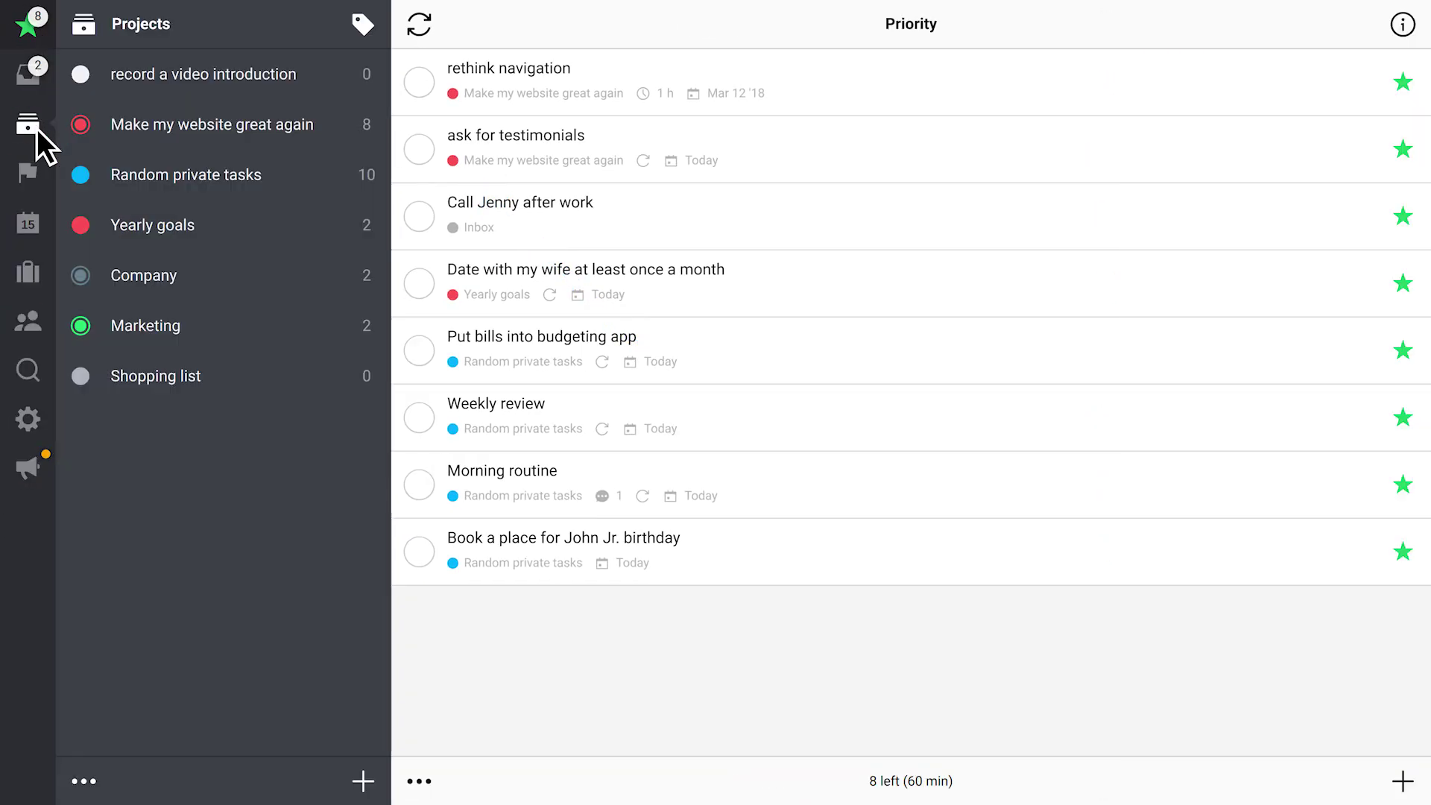
click(209, 129)
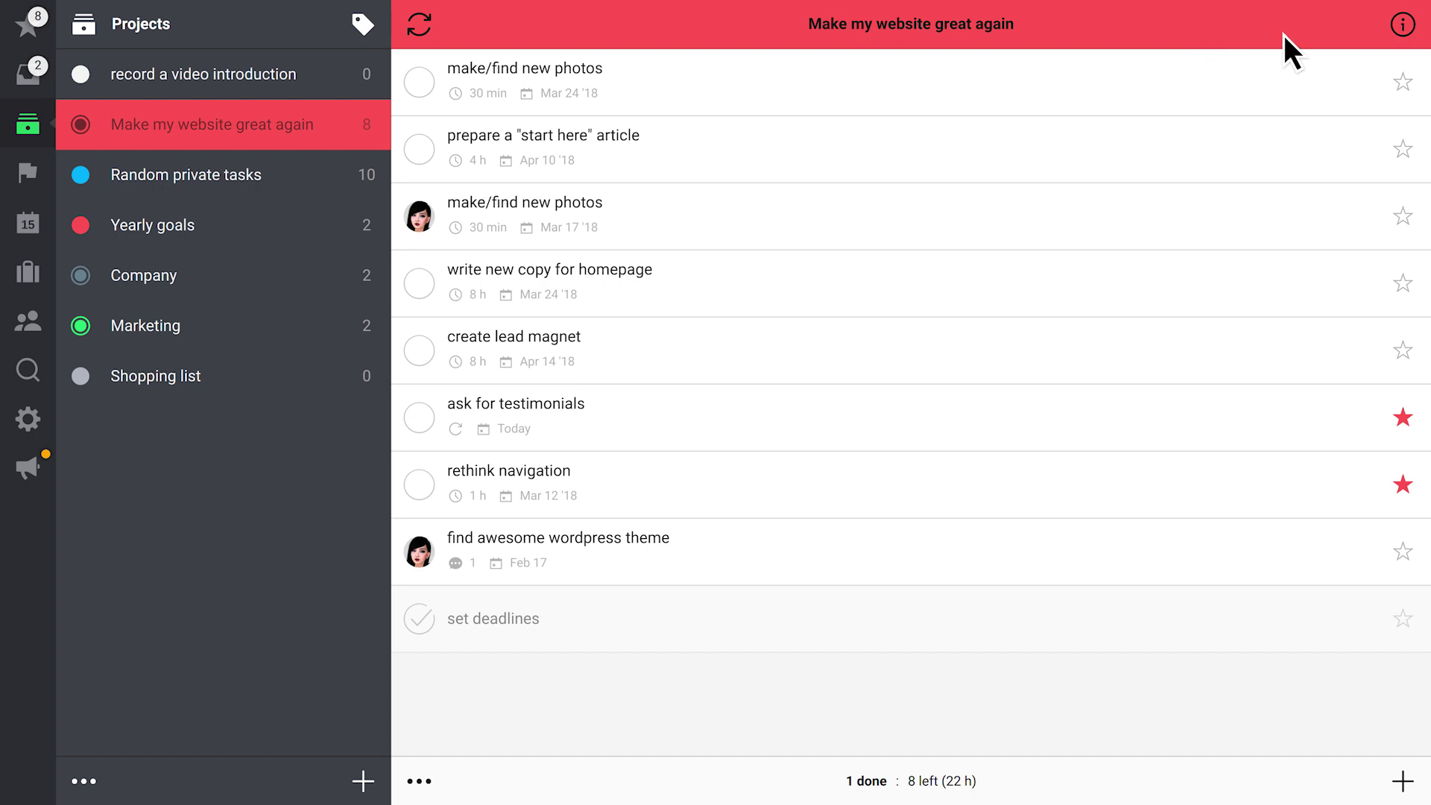
click(1403, 24)
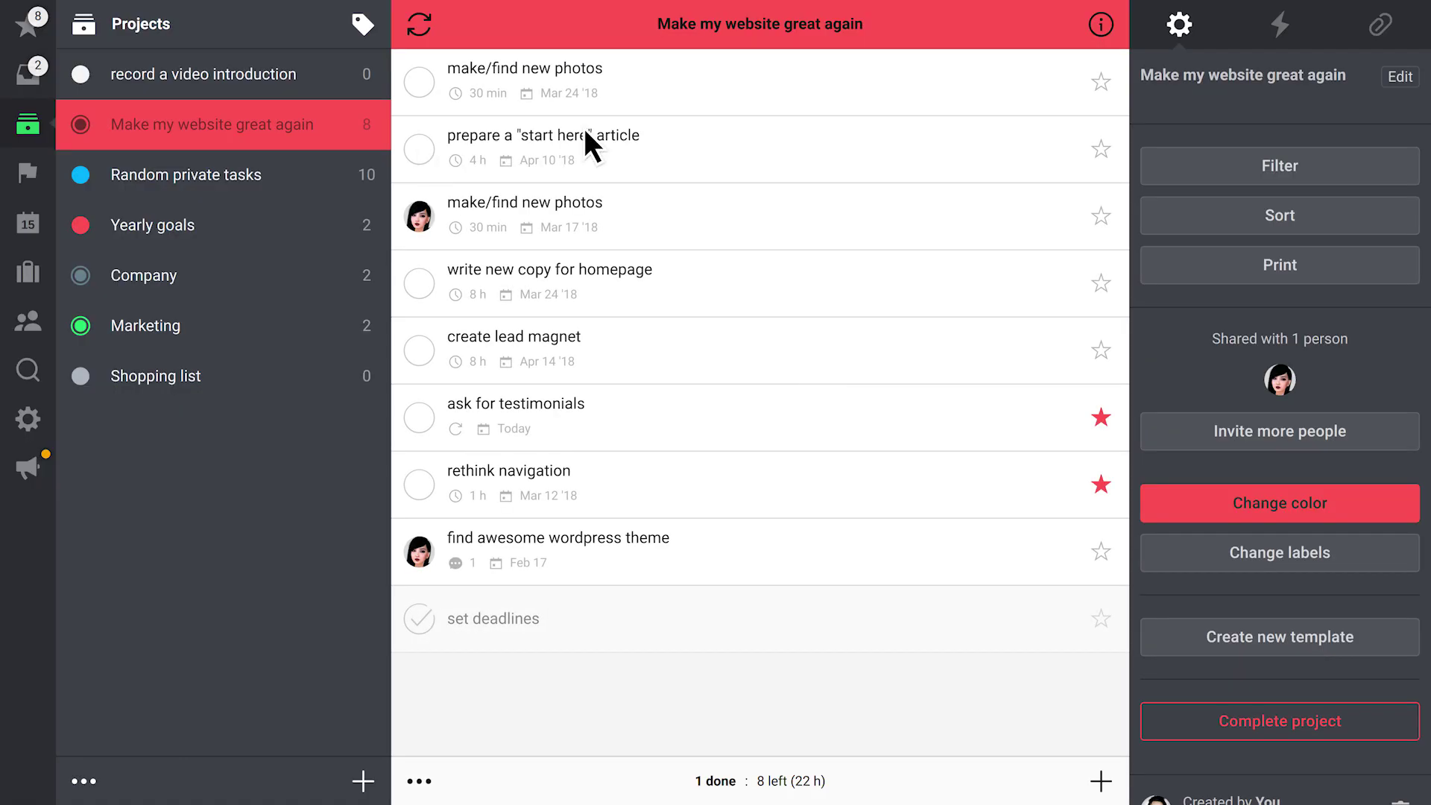
Attach a note titled 'Expenses' saying it will list all the project's expenses
click(1383, 23)
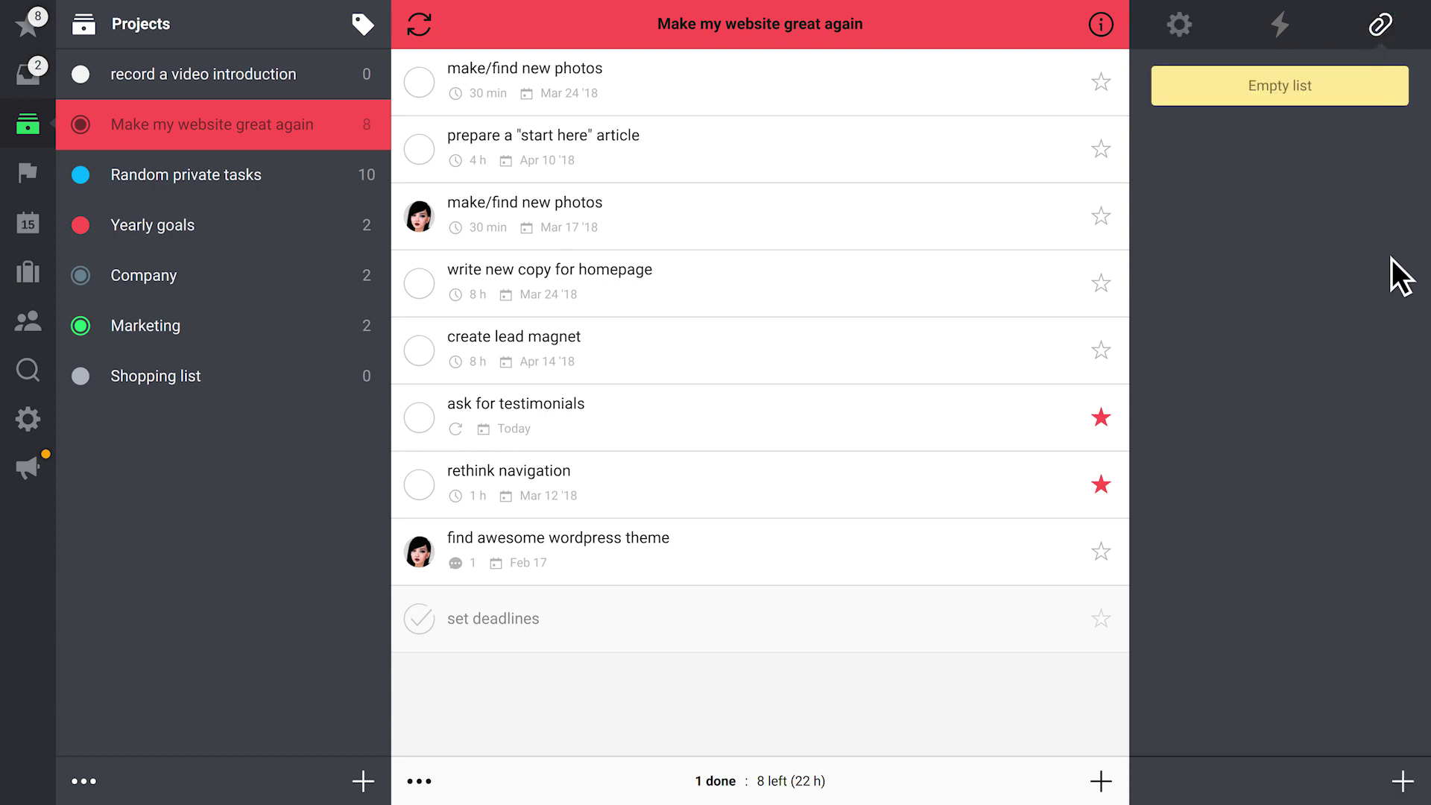
click(1403, 781)
text(Expenses)
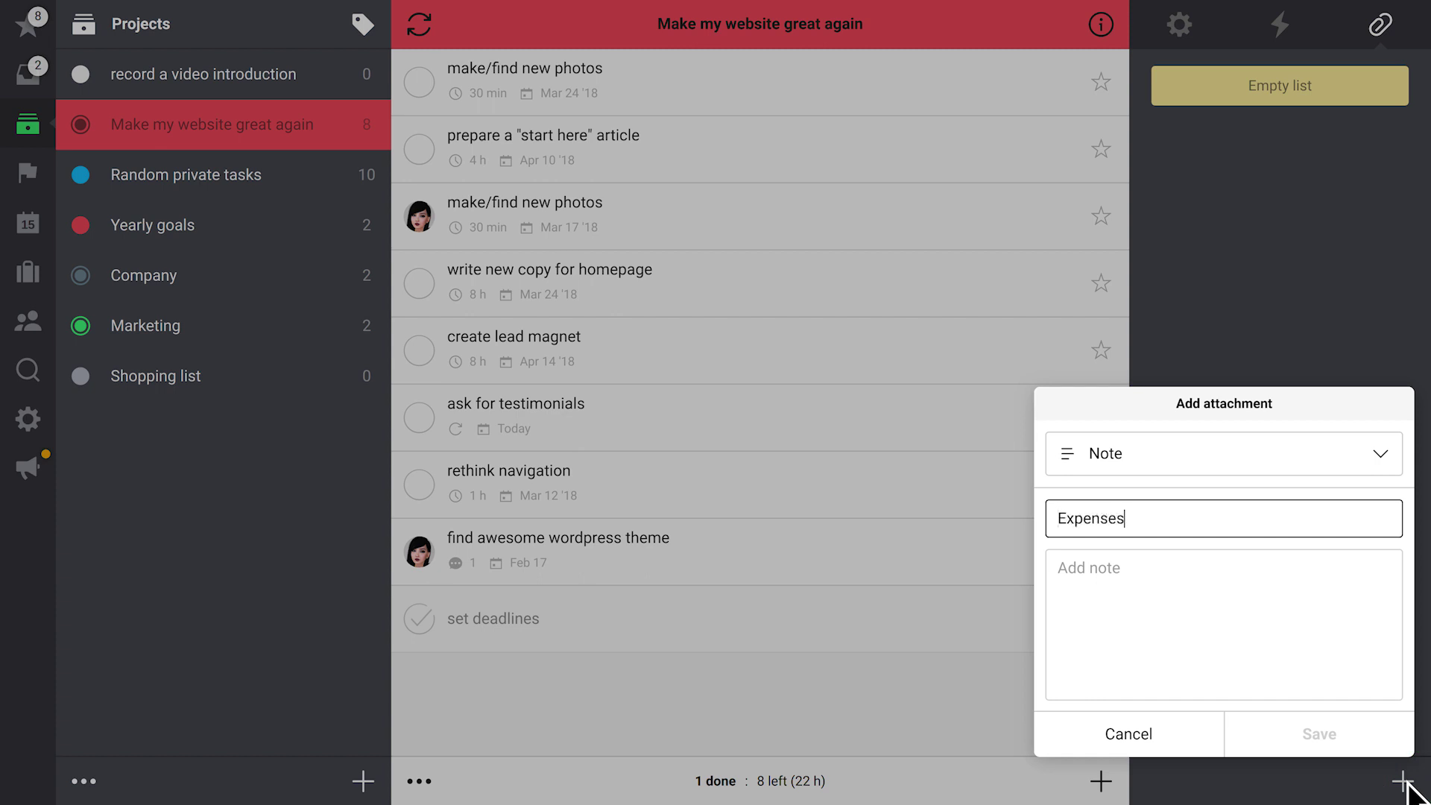
key(Tab)
text(In this note, we will list all the expenses we have to complete this project)
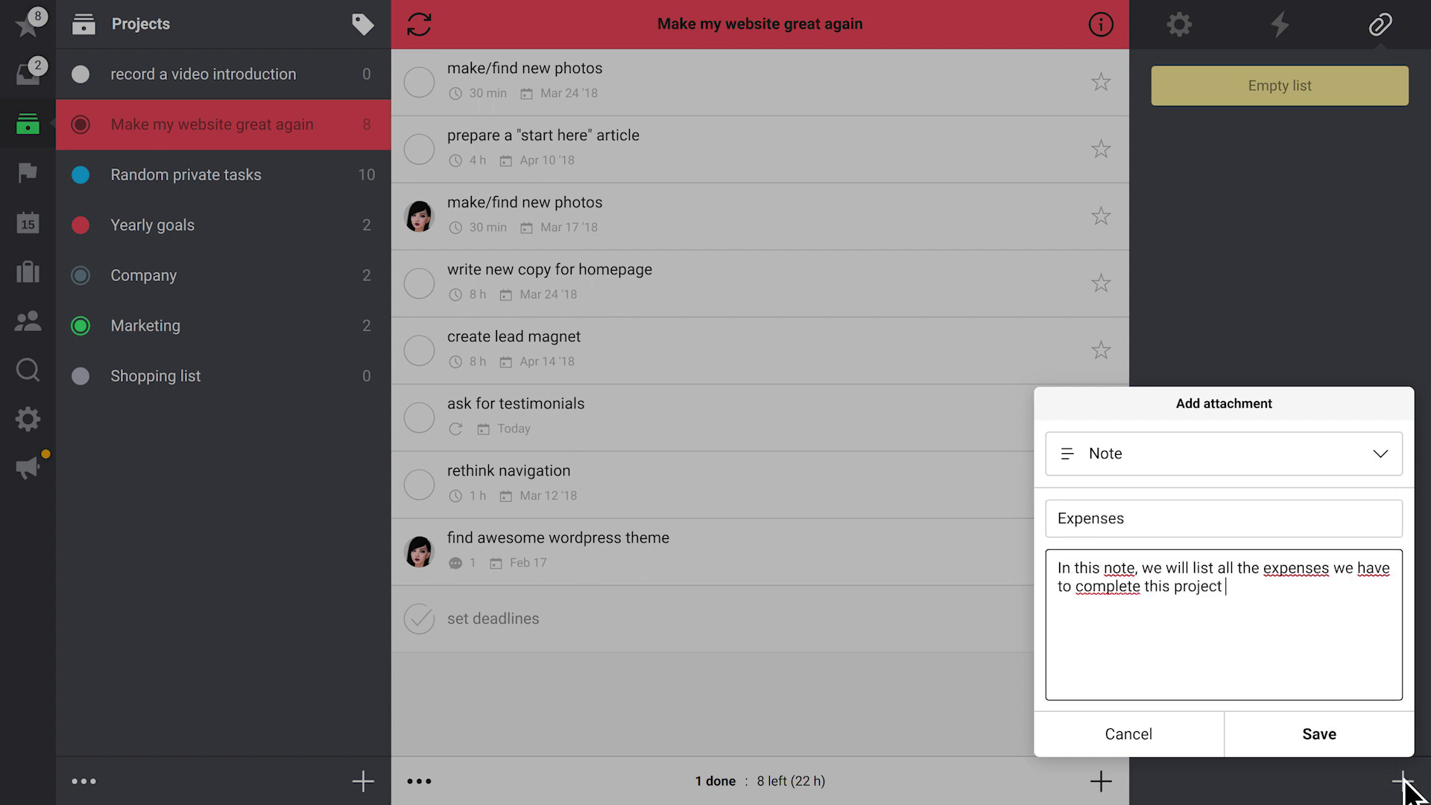
click(1345, 731)
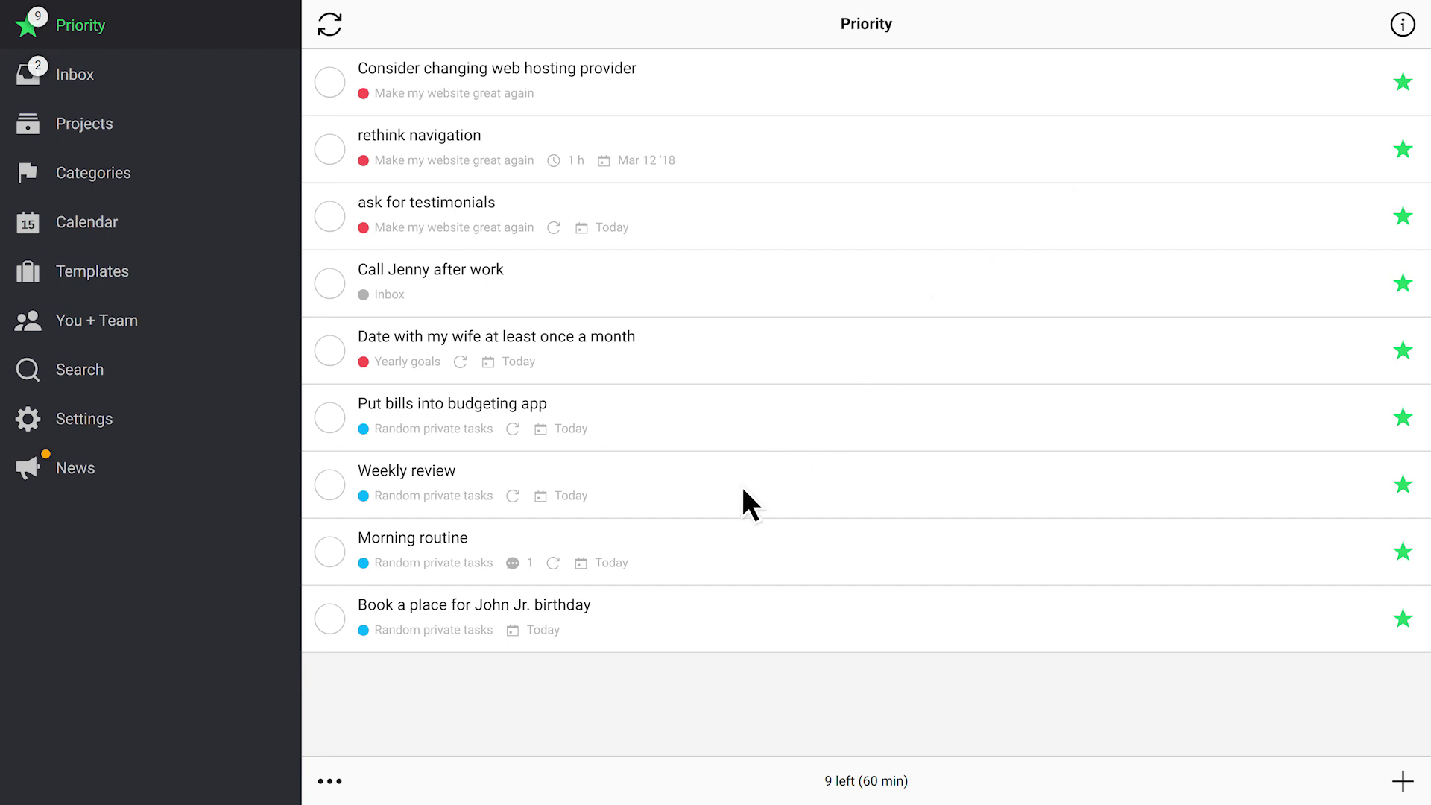
Unstar the birthday venue booking task to take it off the Priority list
click(617, 614)
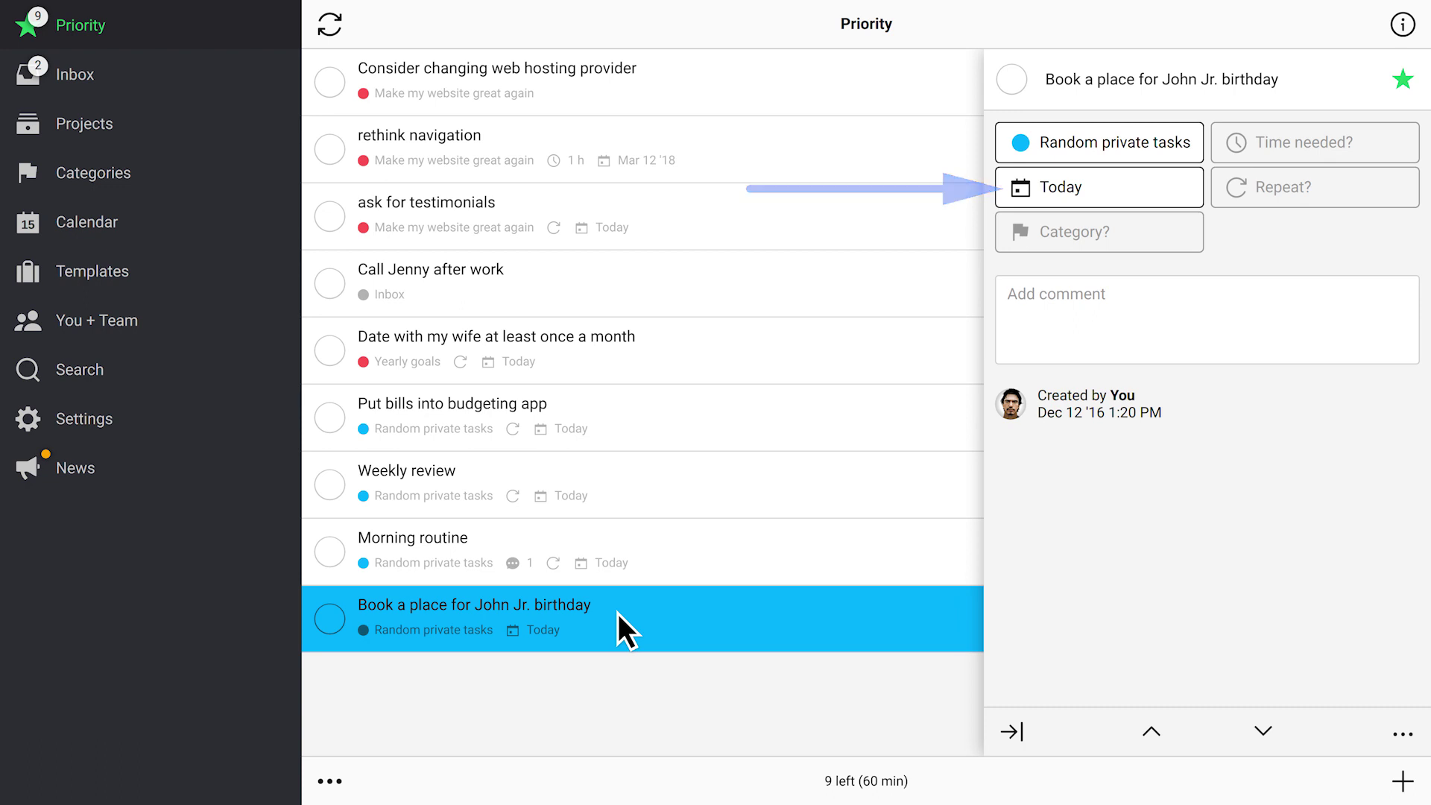
click(703, 617)
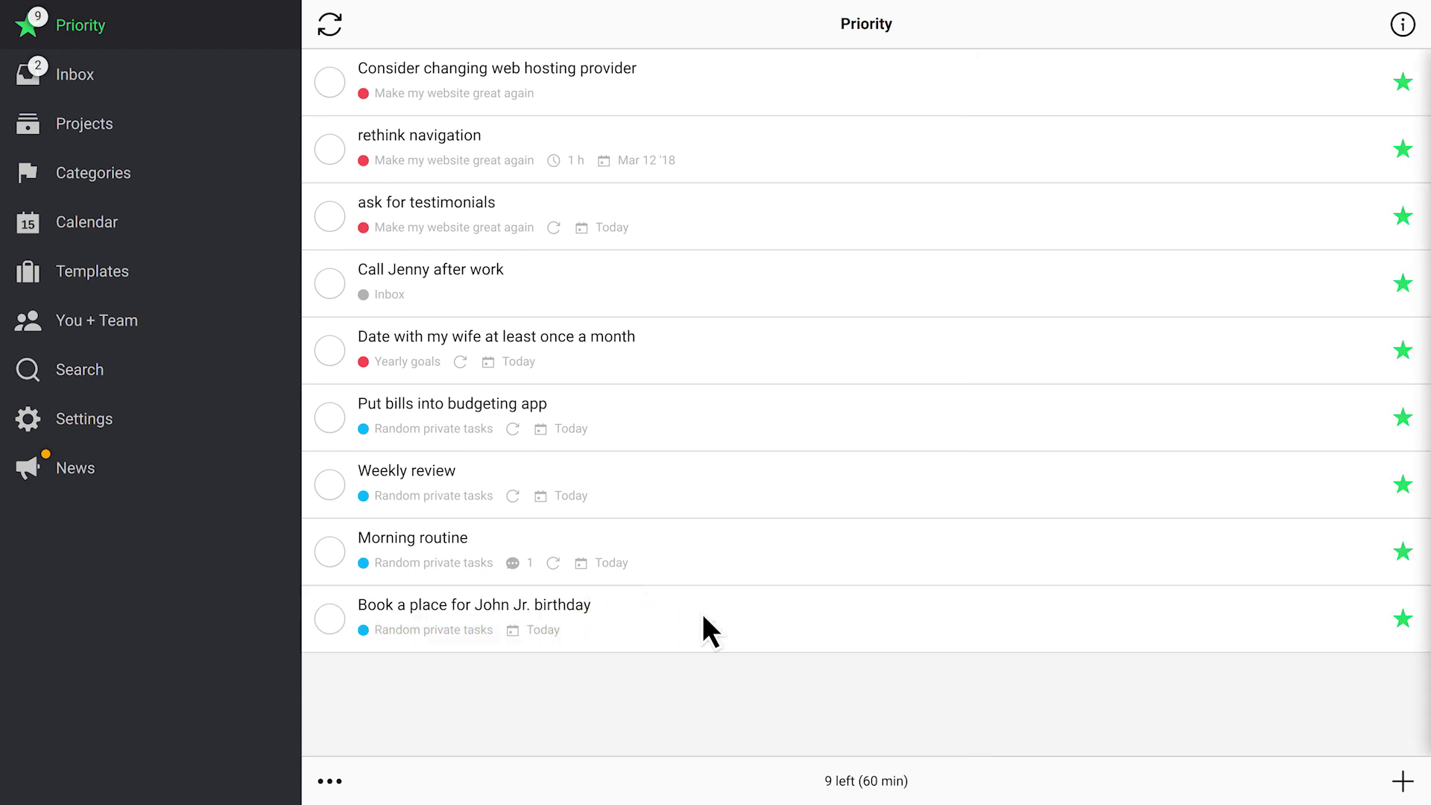
click(1390, 616)
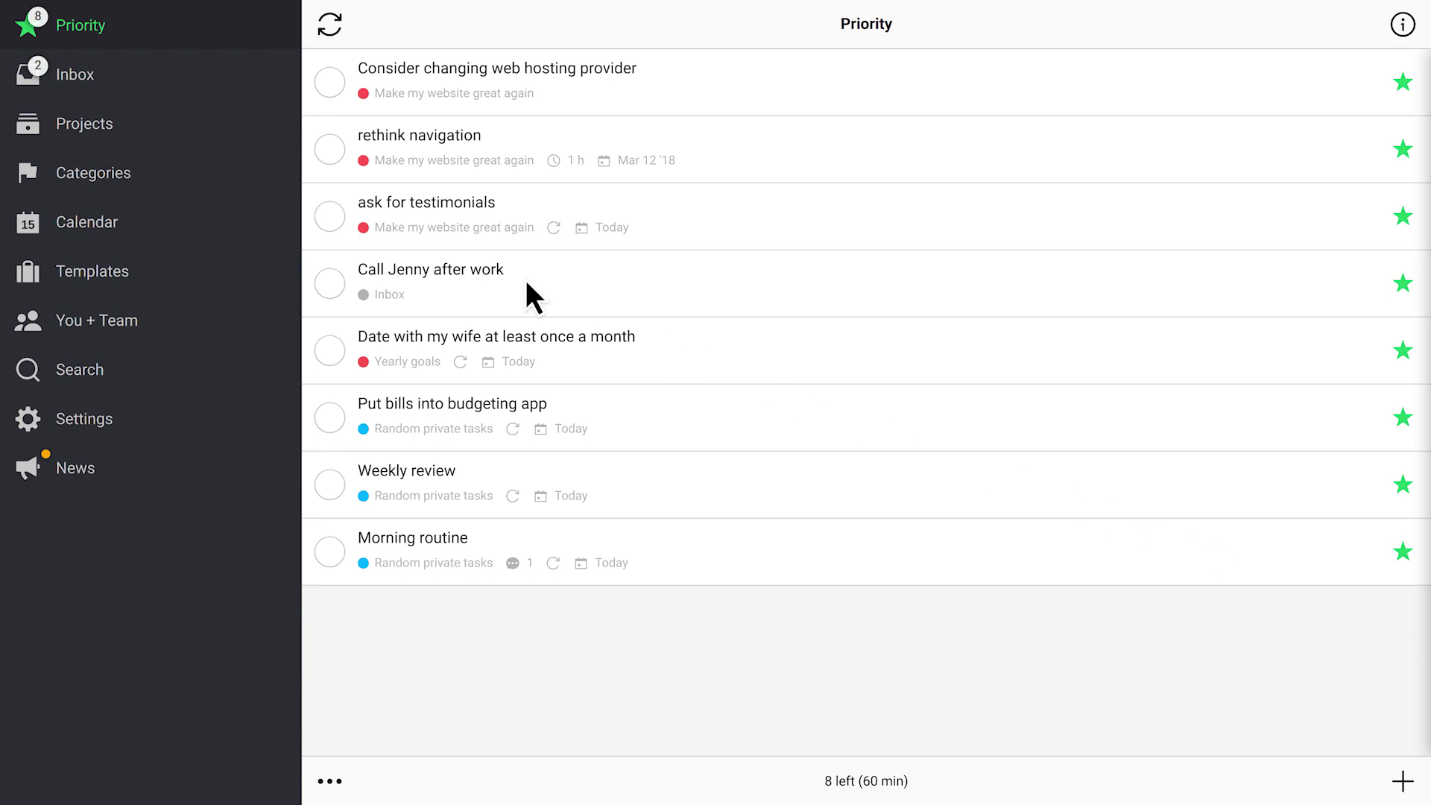
click(133, 130)
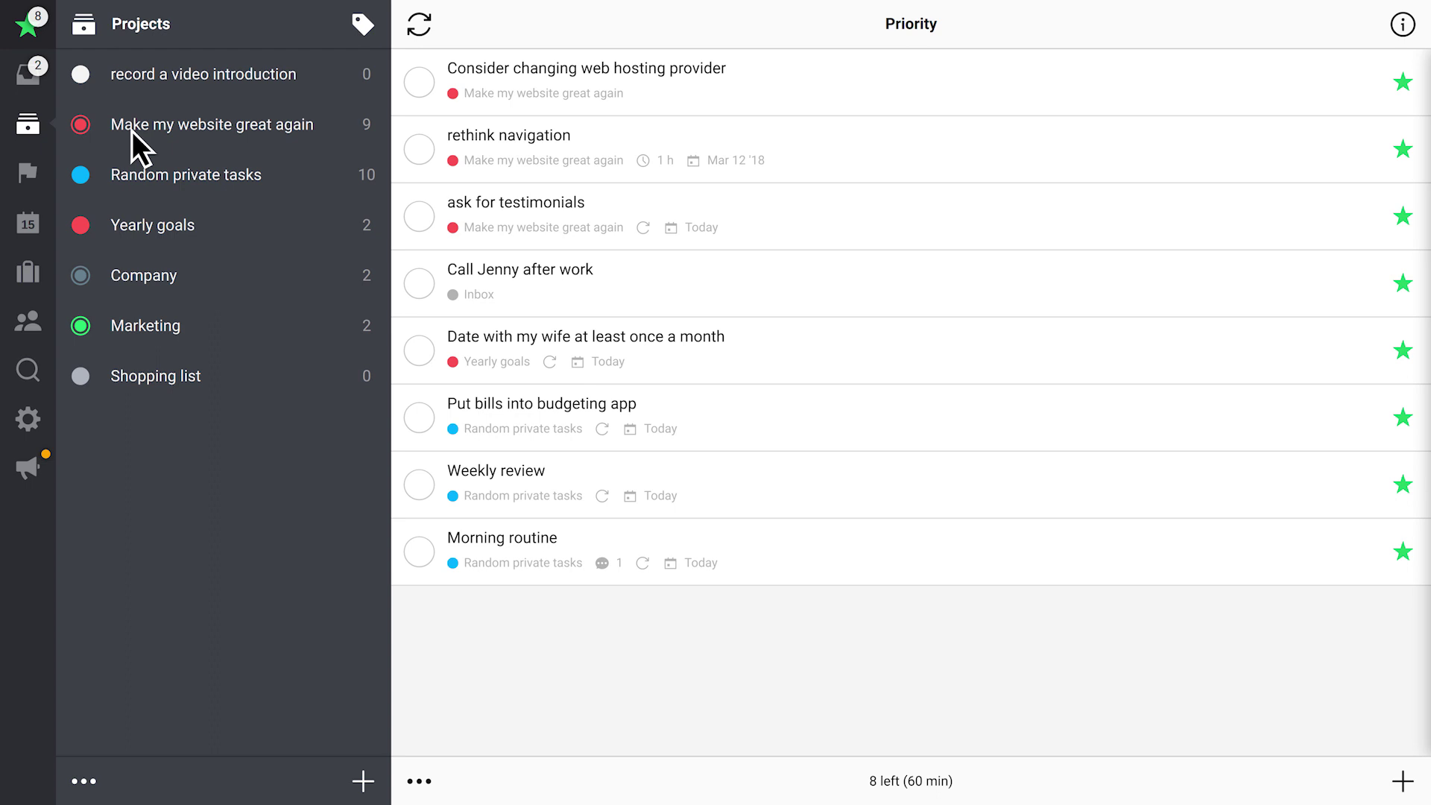
Star the meeting task in Random private tasks as a priority
click(132, 180)
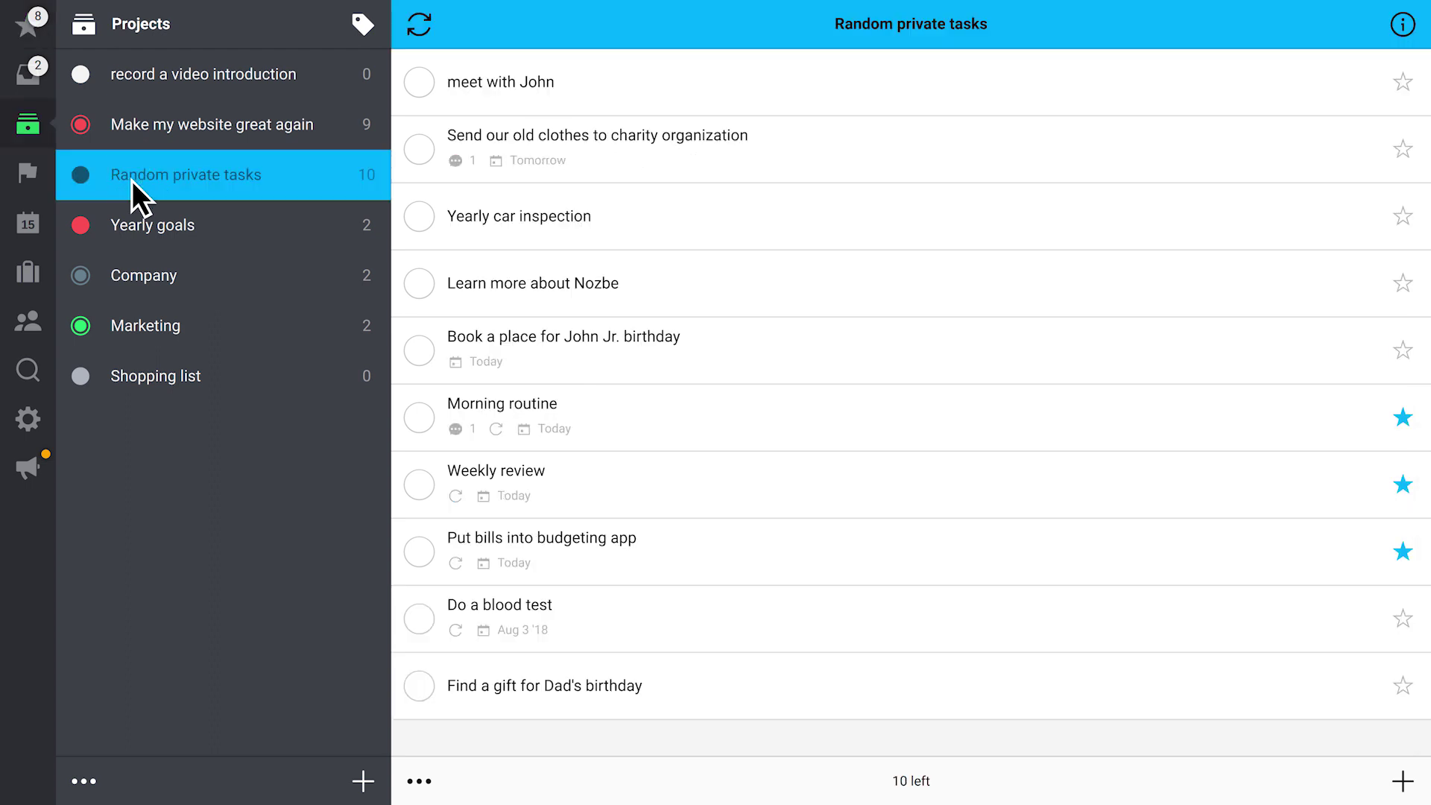
click(1402, 84)
click(189, 121)
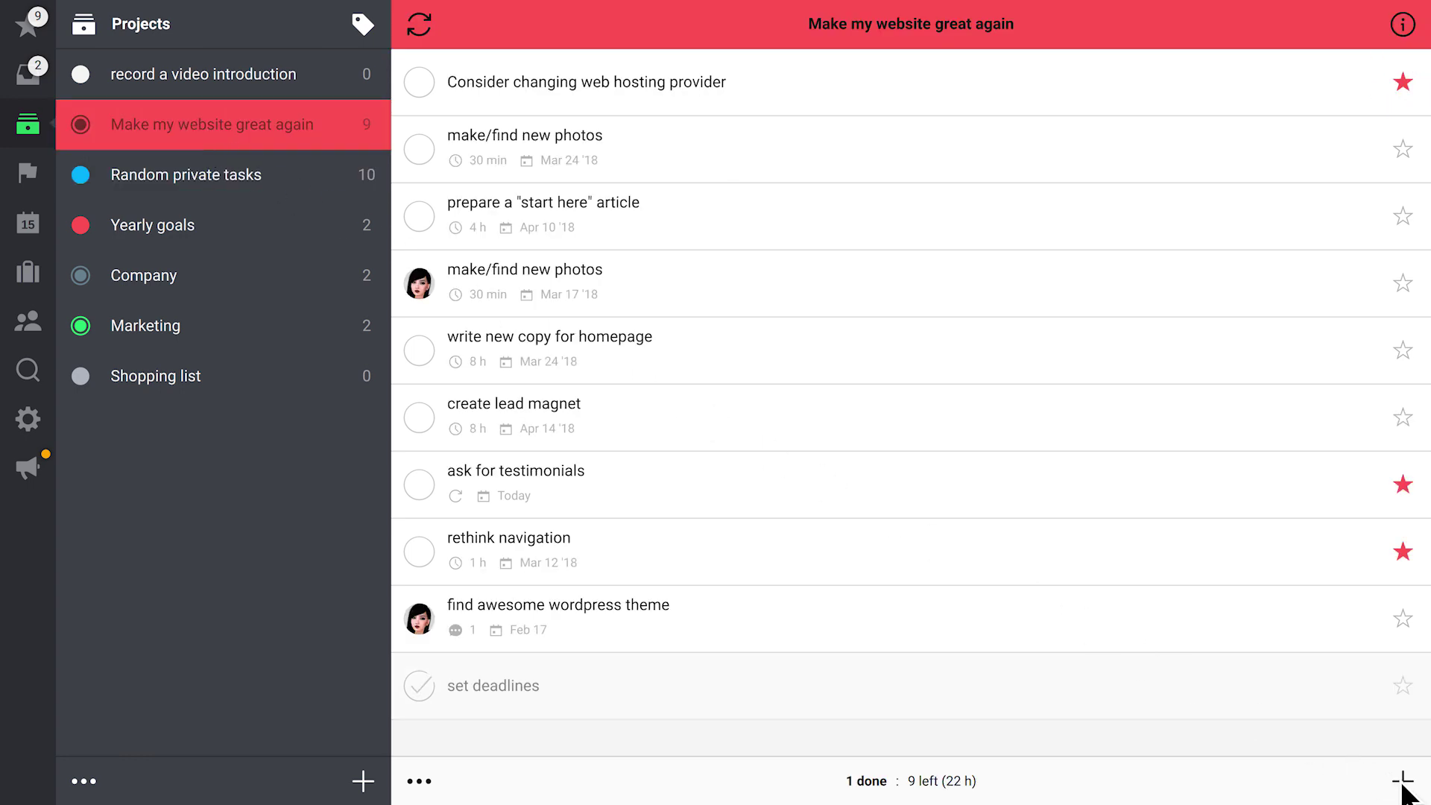
Add the task 'What exactly should be changed on our website' with responsibility set to Anyone
click(1403, 781)
text(What exactly should be changed on our website)
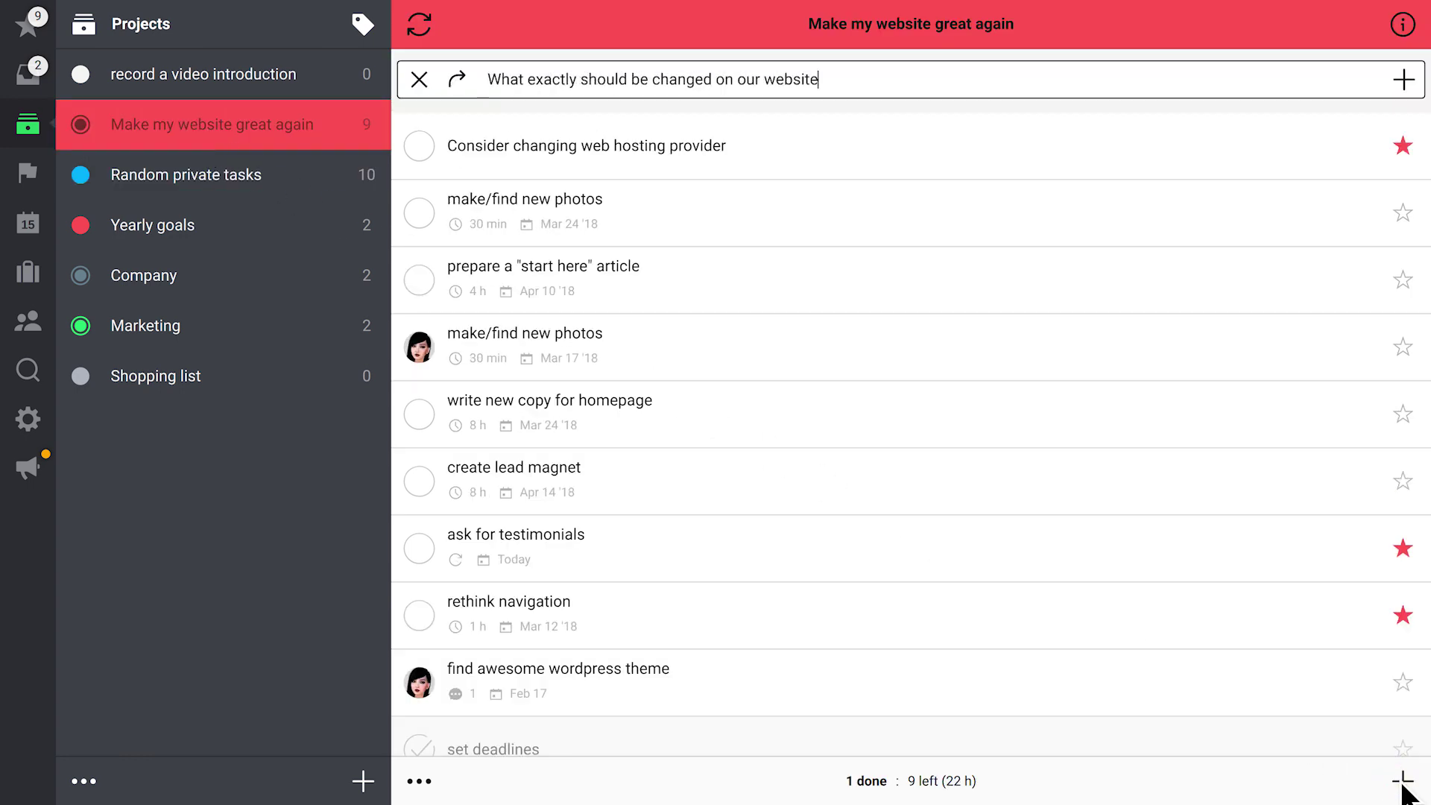
key(Return)
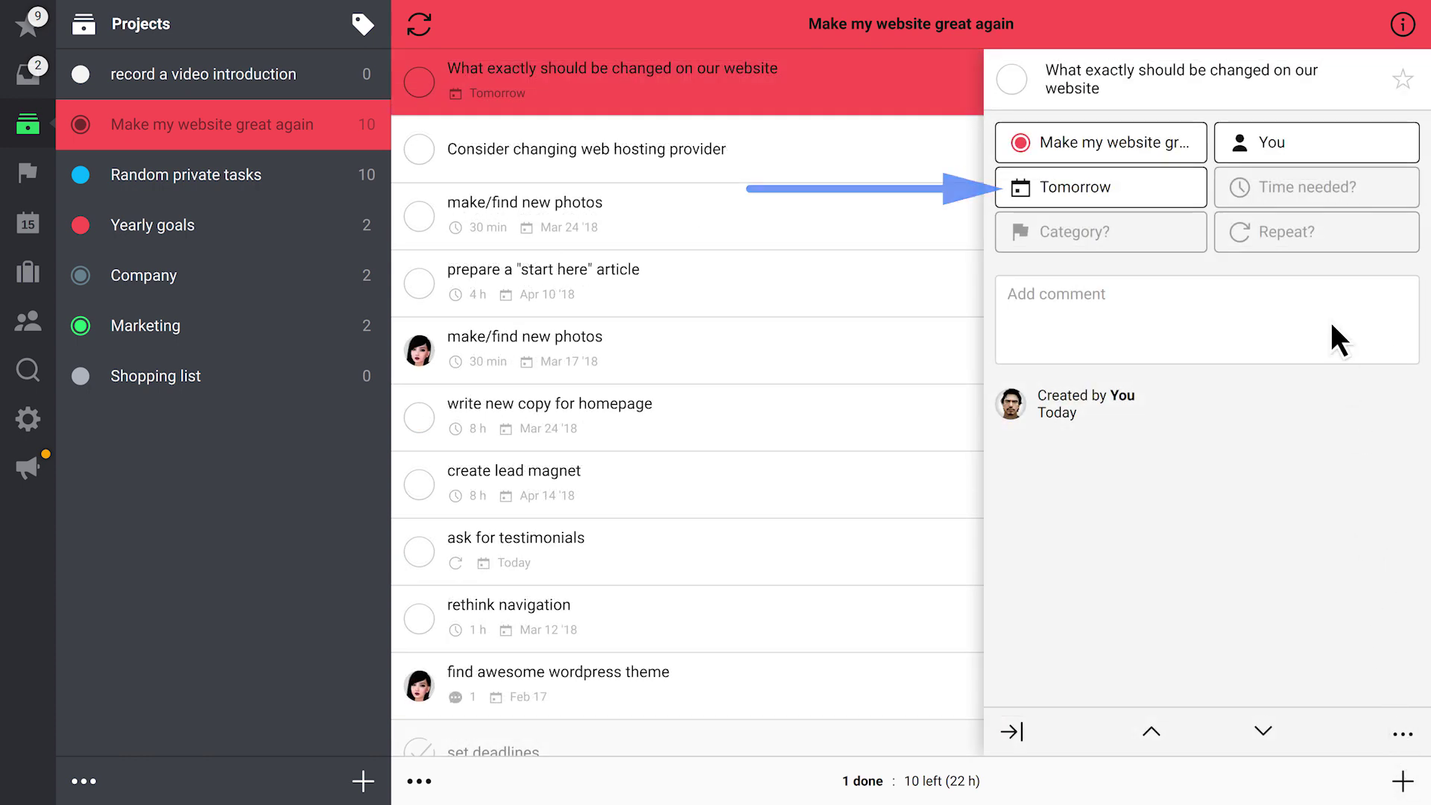
click(1302, 138)
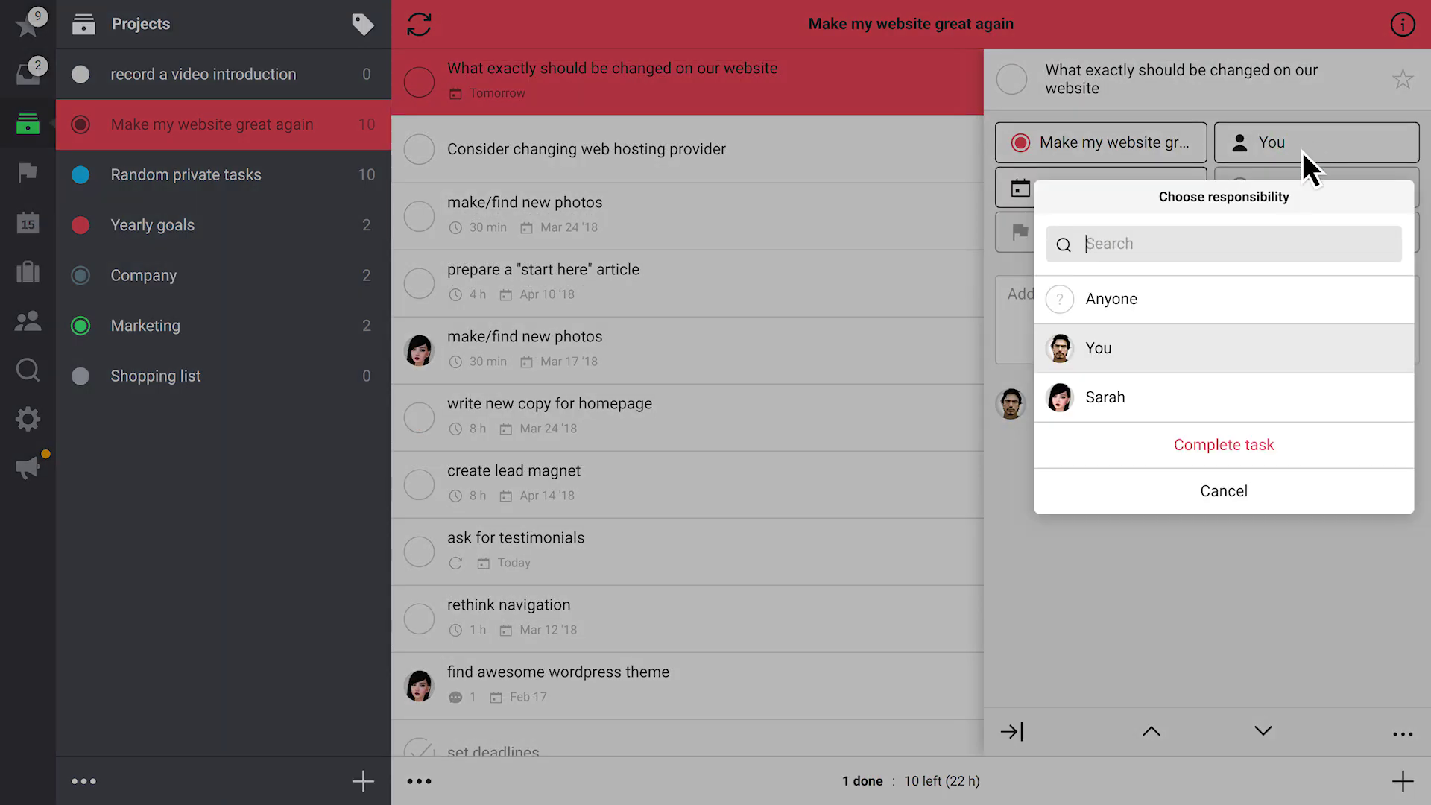
click(1302, 290)
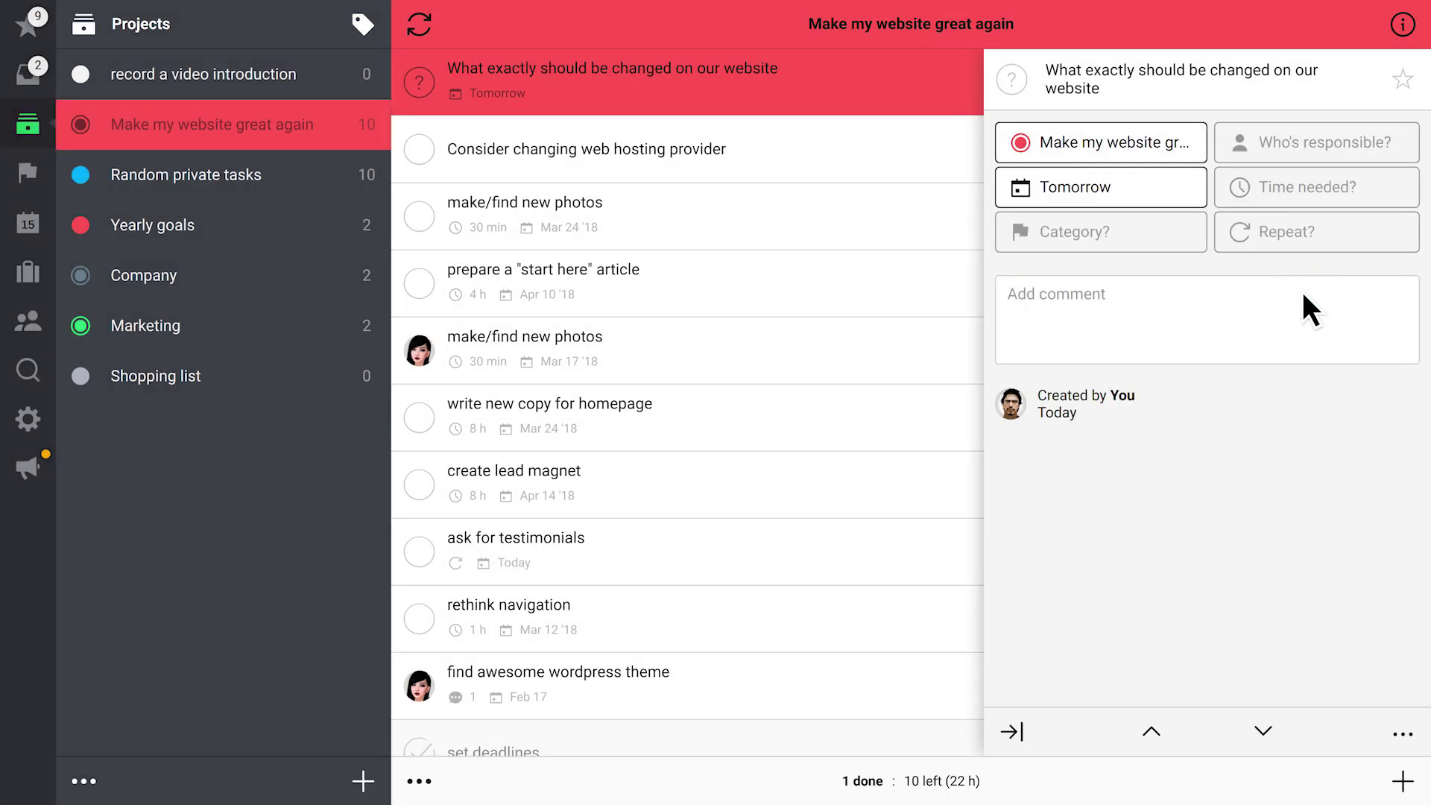
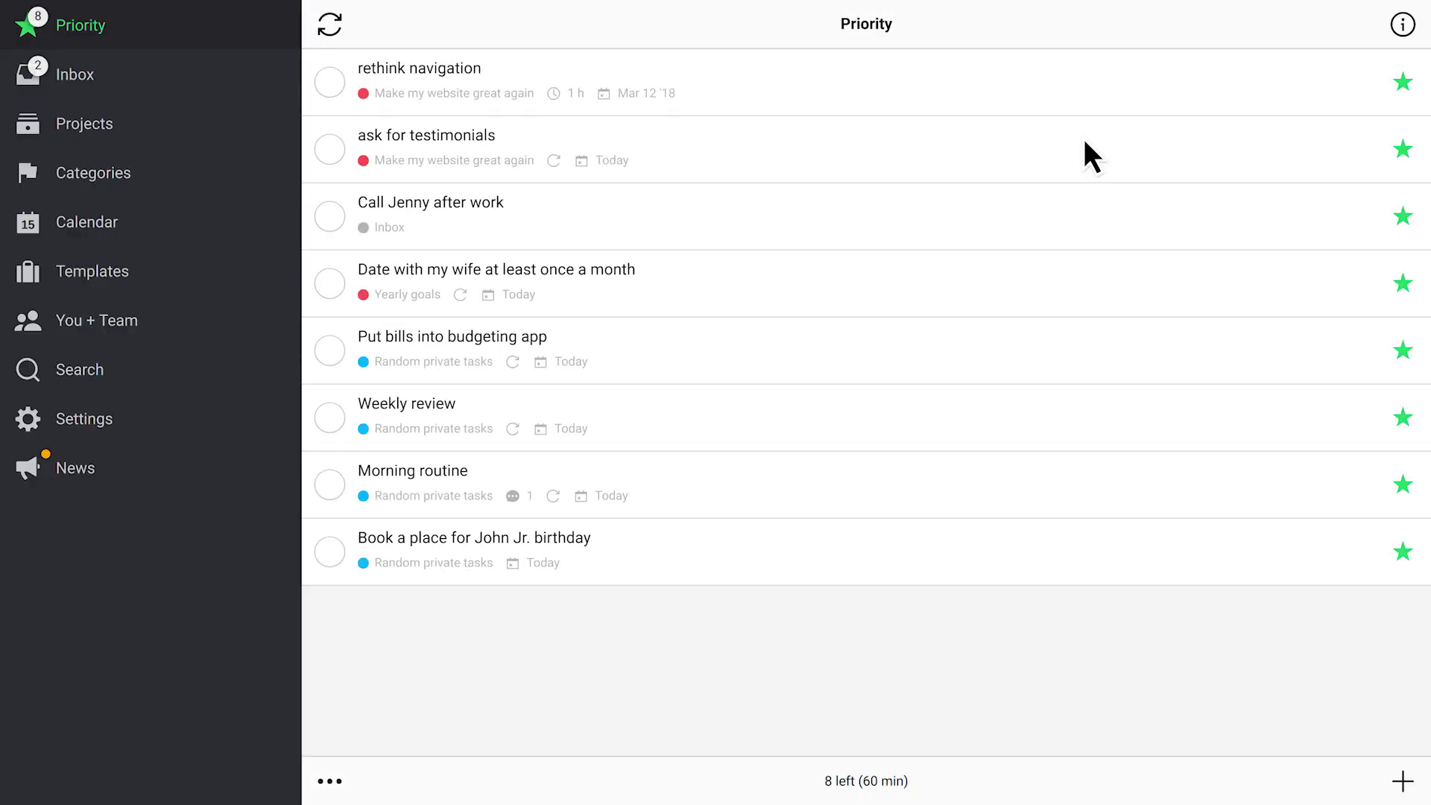
Open the Categories list, which has no categories yet
click(155, 176)
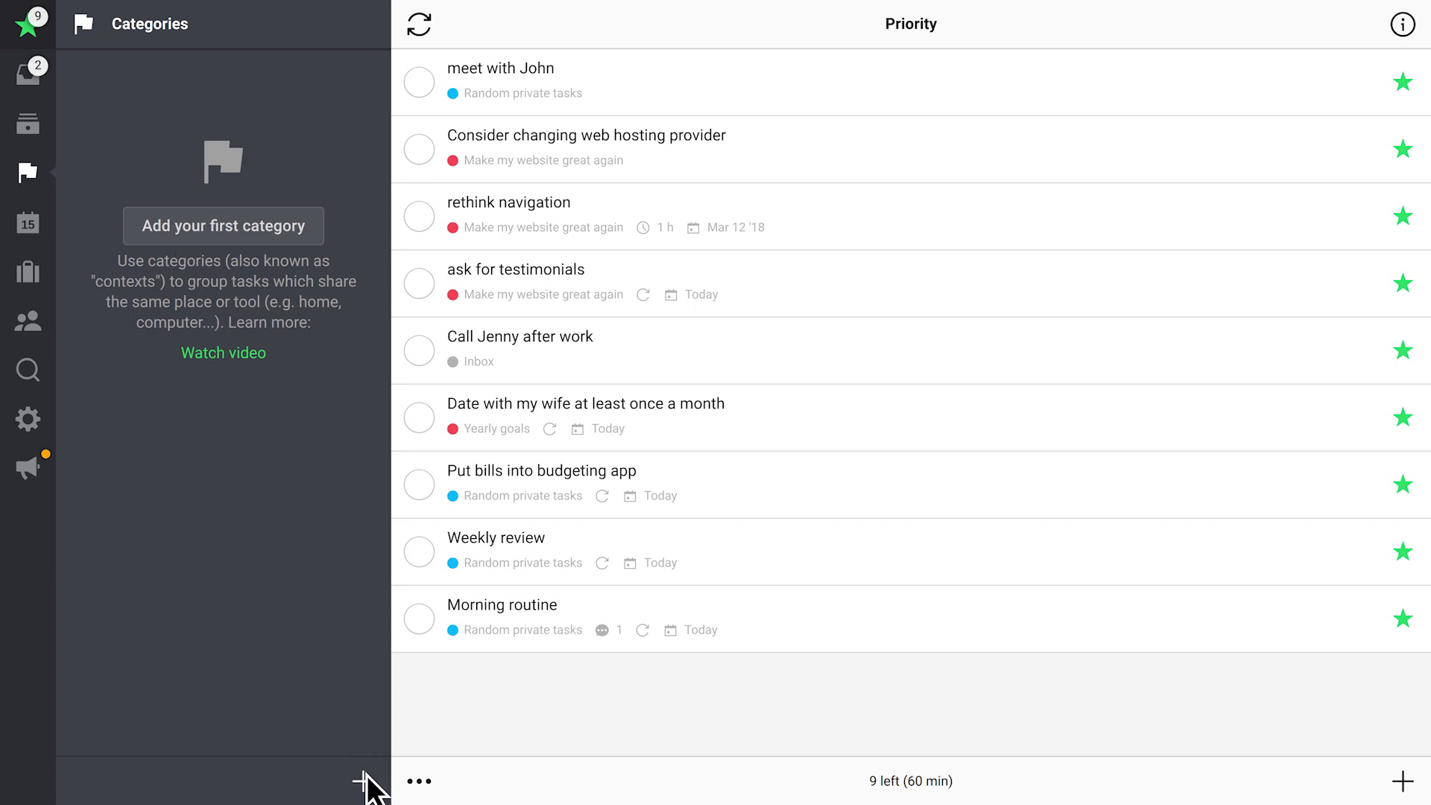
Add categories must-do, writing, errands, home and phone, and make must-do red with a stopwatch icon
click(366, 782)
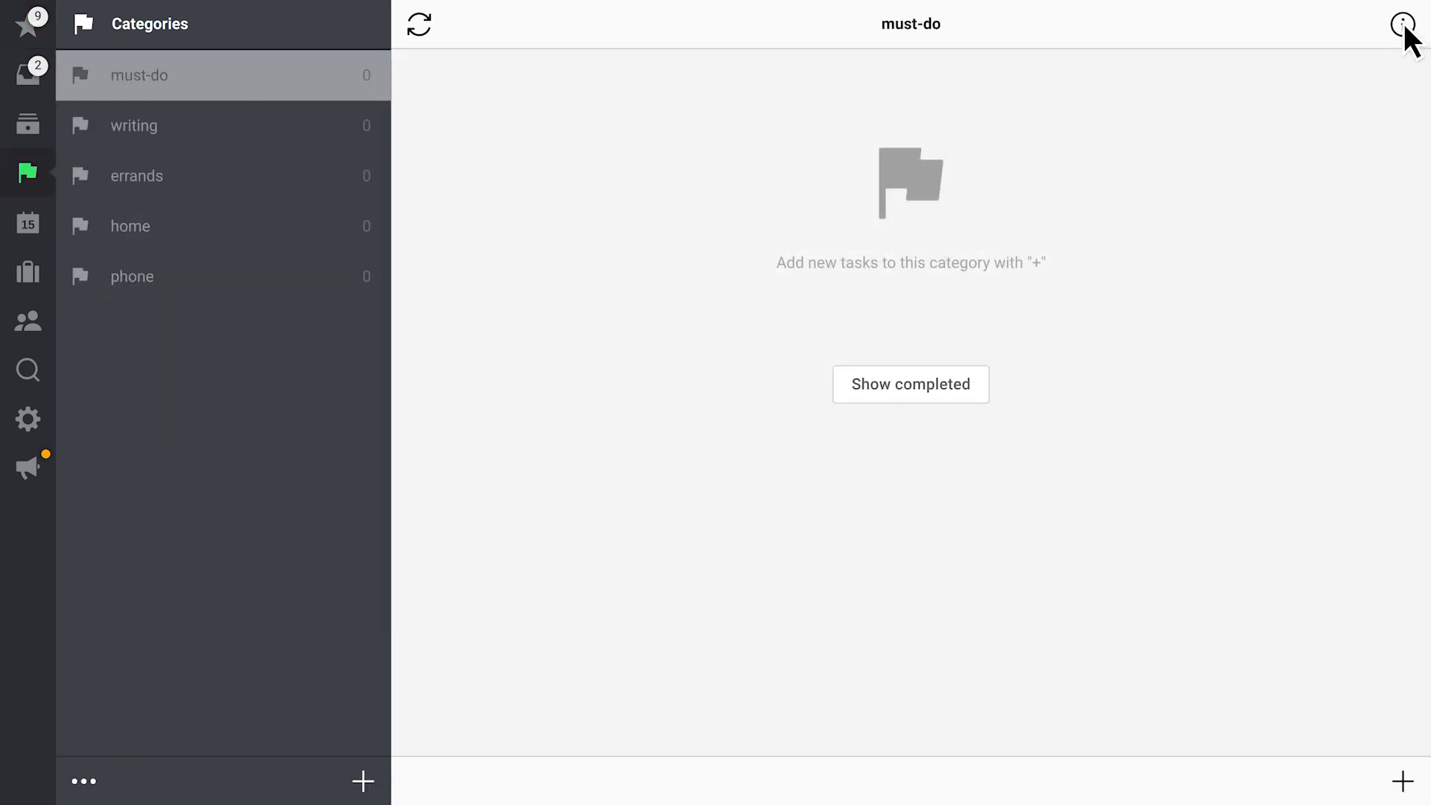
click(1403, 24)
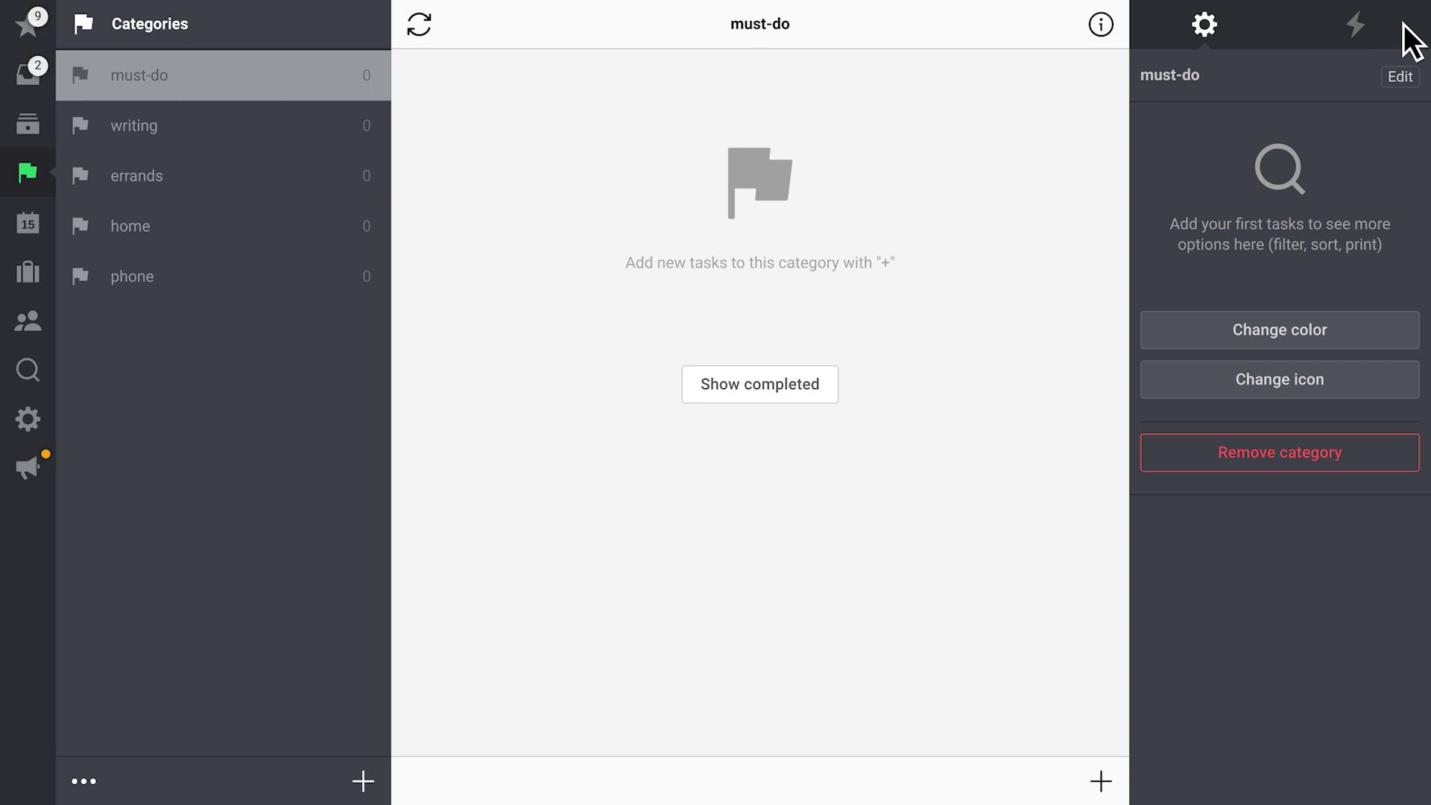
click(1339, 333)
click(1366, 533)
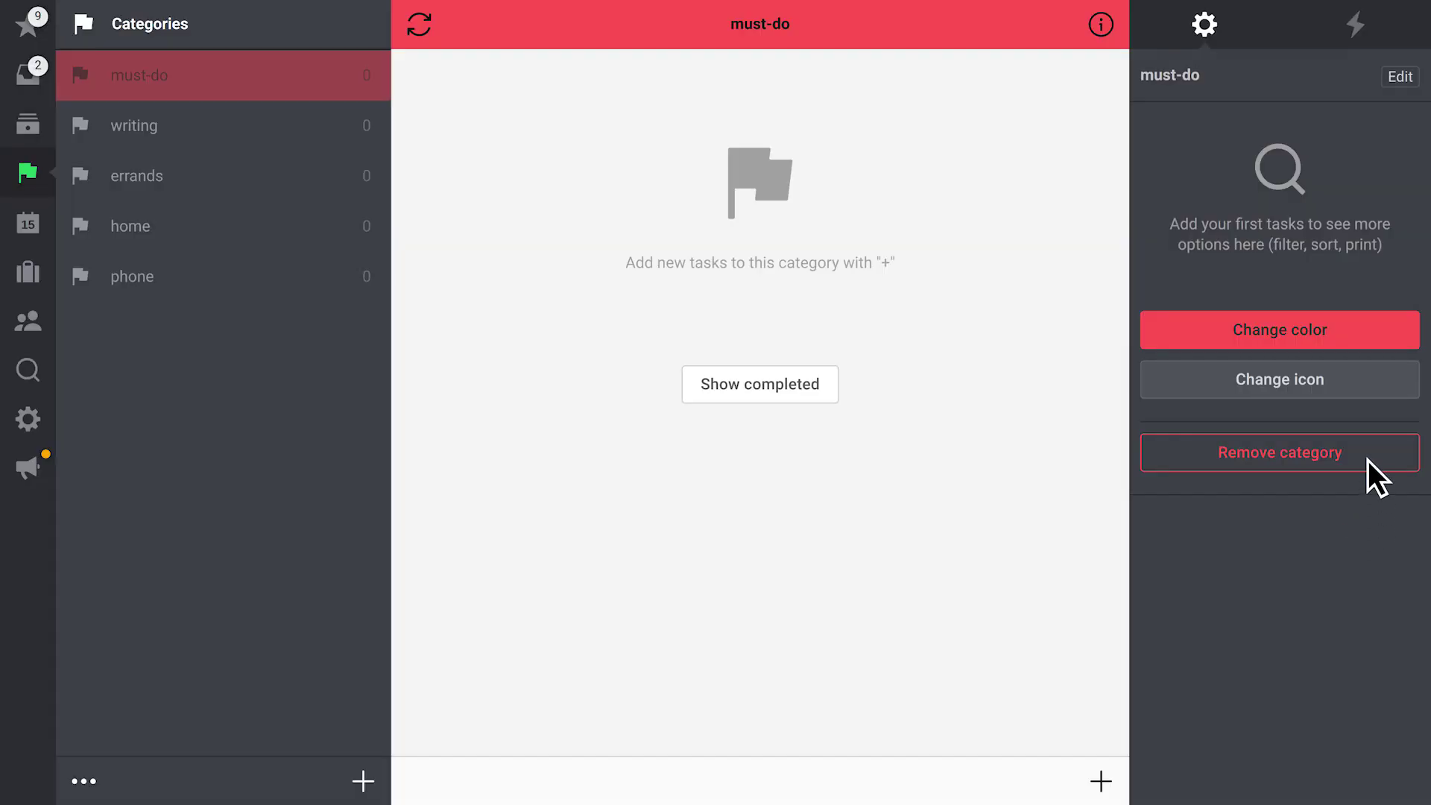
click(1368, 385)
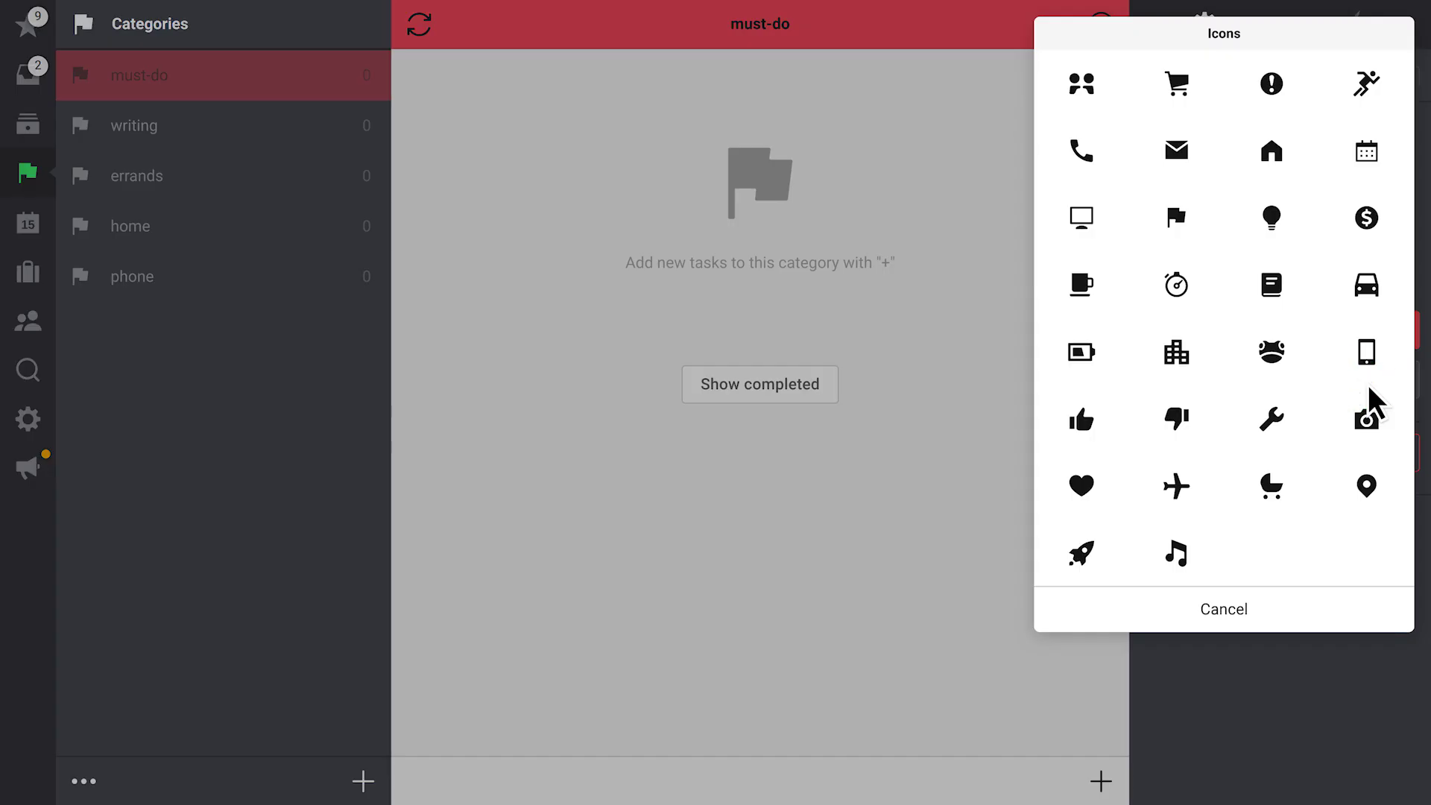
click(1177, 285)
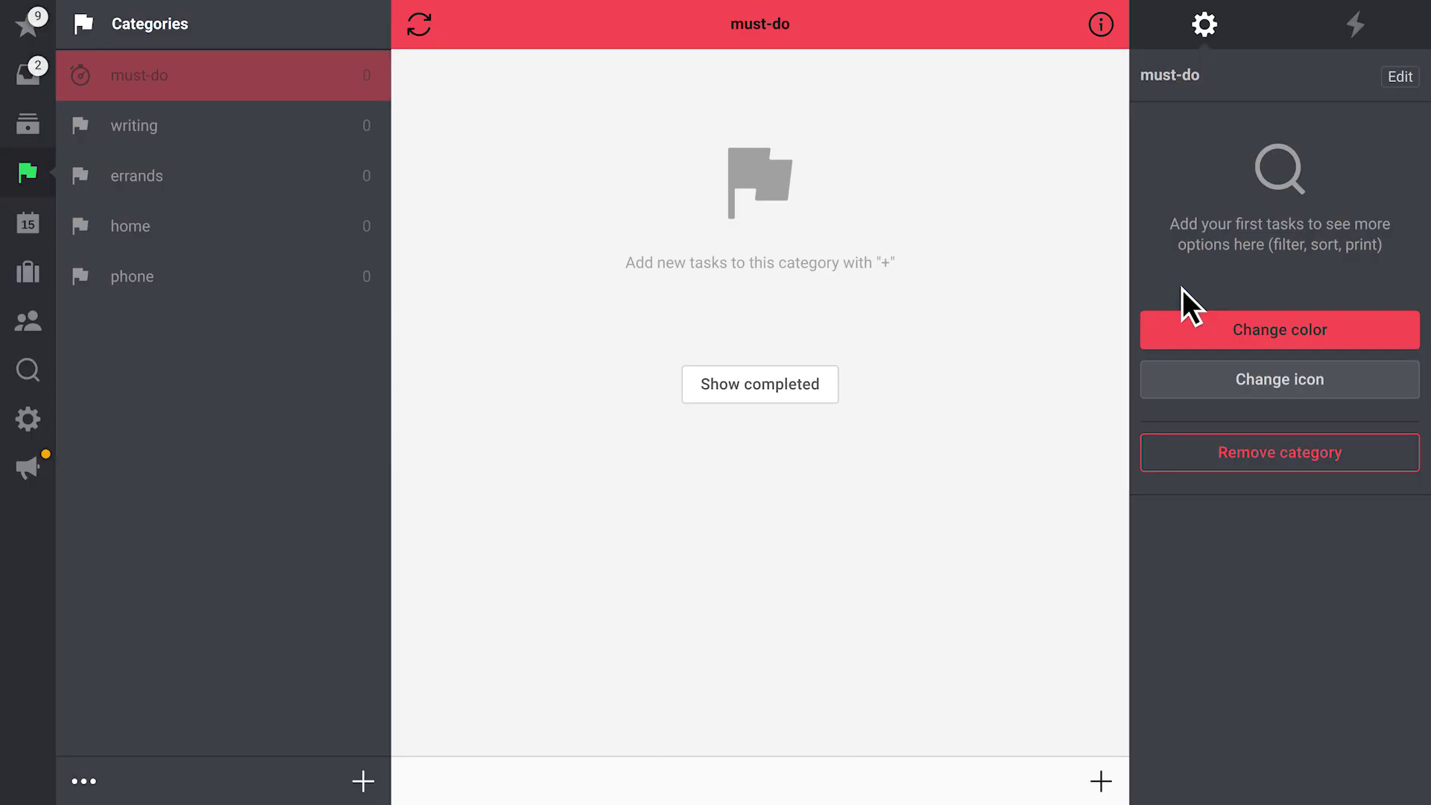
click(1102, 25)
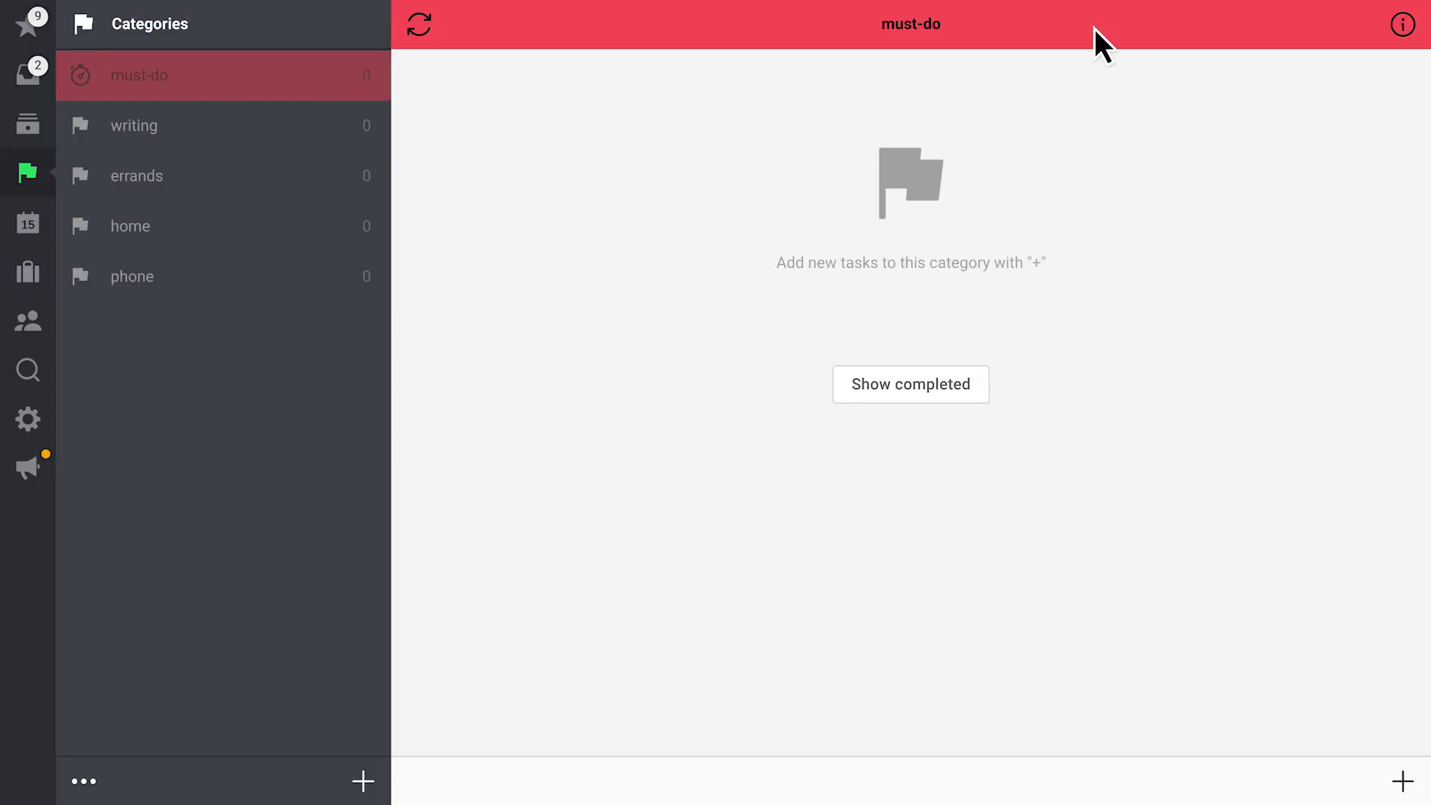
click(31, 124)
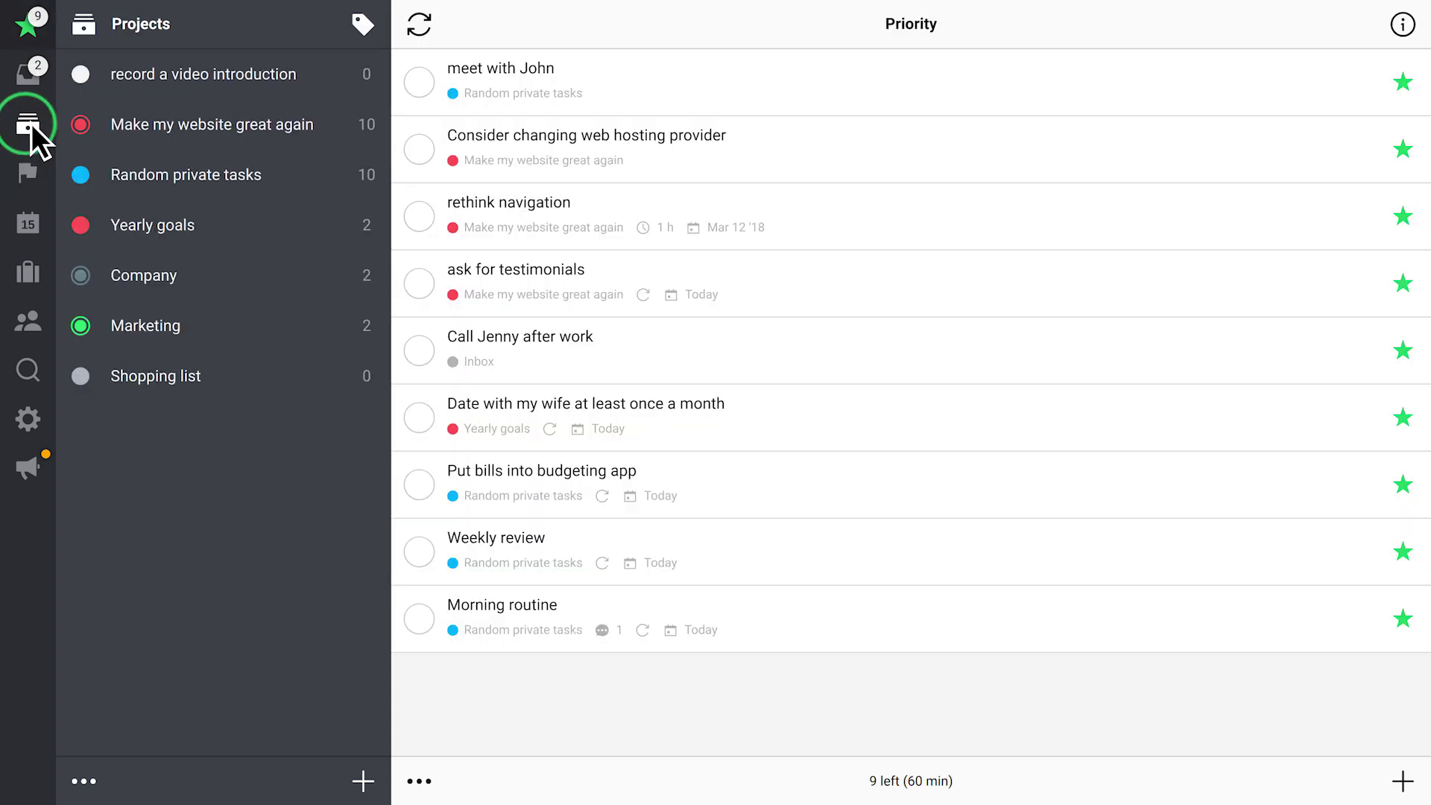
Put the 'find awesome wordpress theme' task from Make my website great again in the must-do category
click(248, 124)
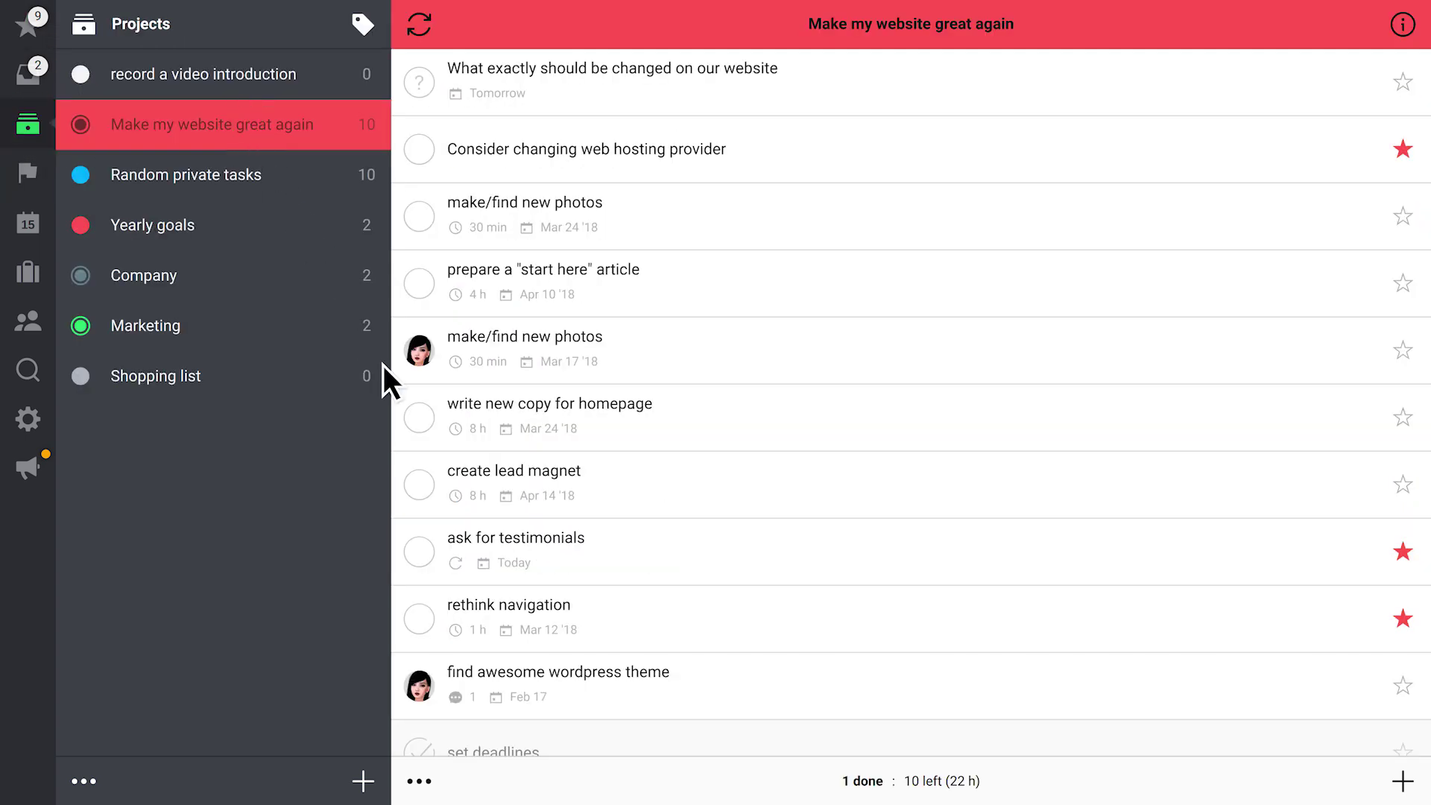
click(560, 684)
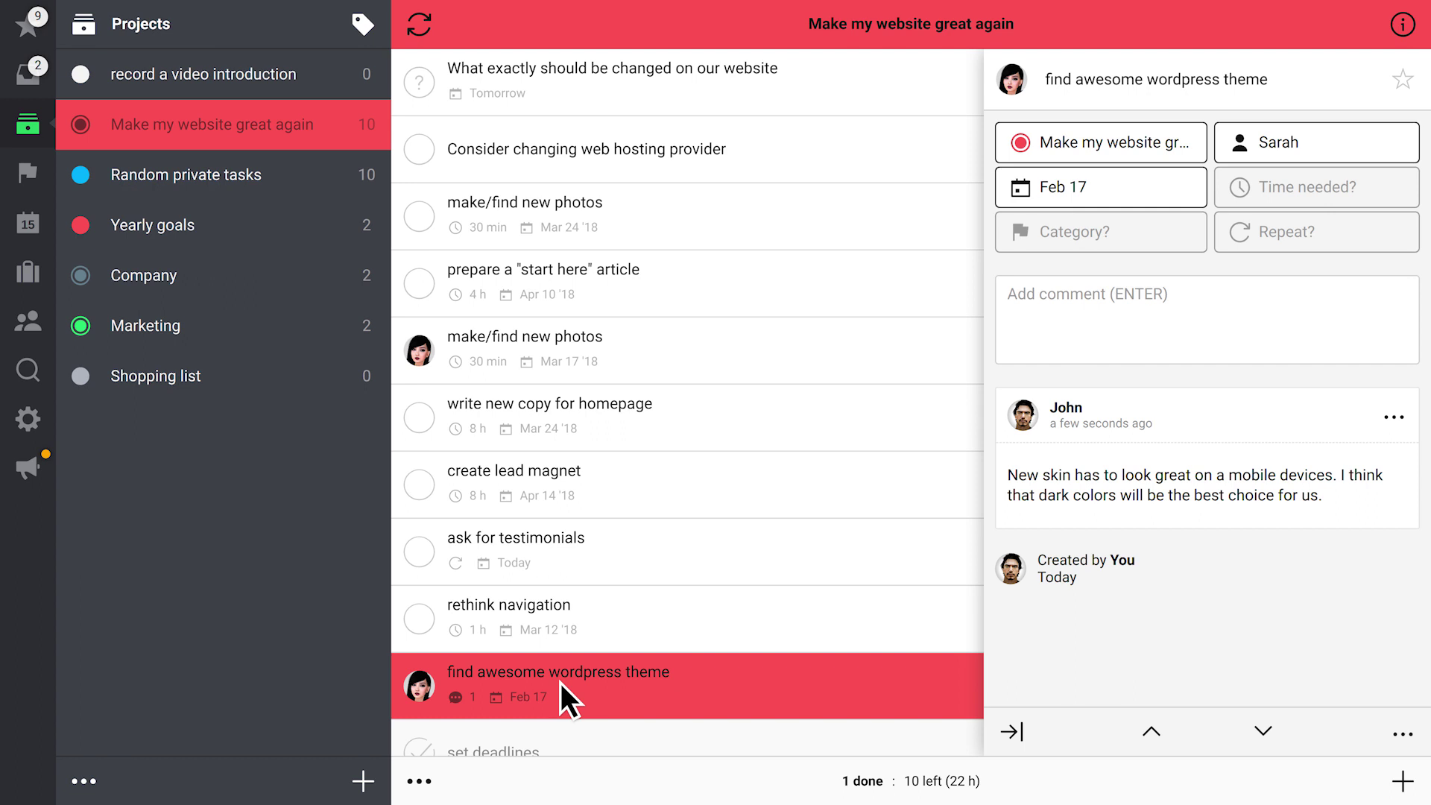
click(1093, 233)
click(1092, 387)
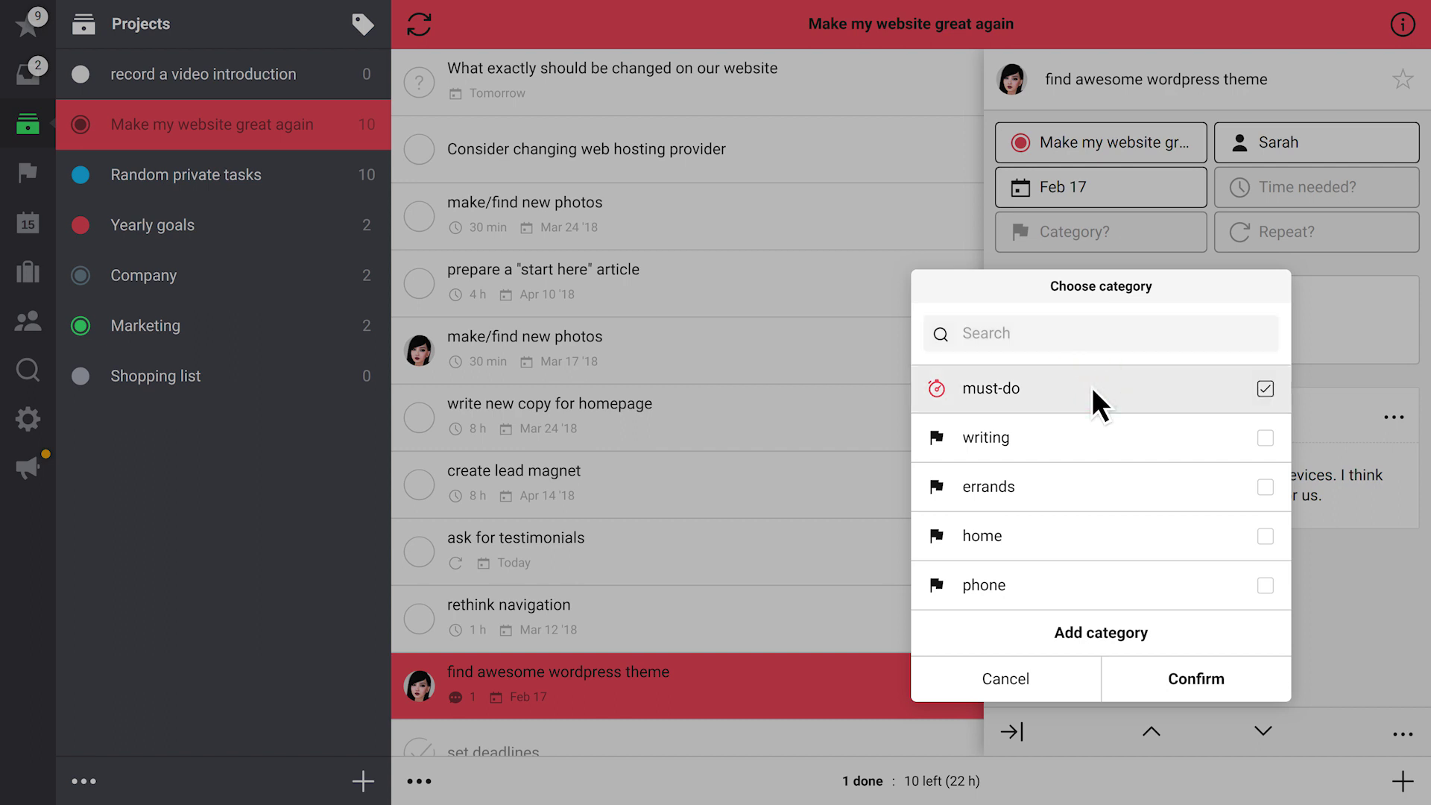
click(1137, 679)
click(277, 173)
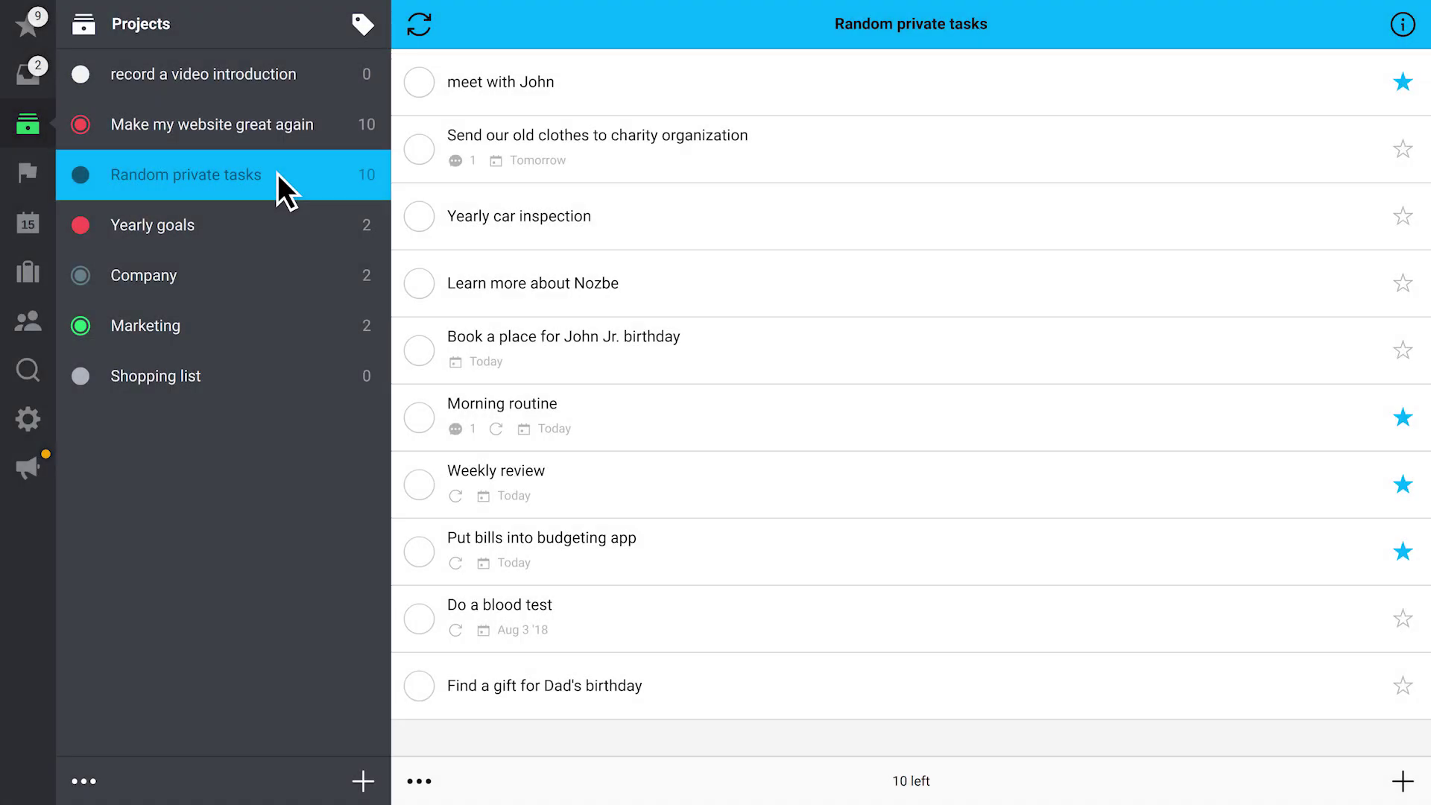
Tag 'Learn more about Nozbe' and 'Book a place for John Jr. birthday' together with the phone category
click(420, 780)
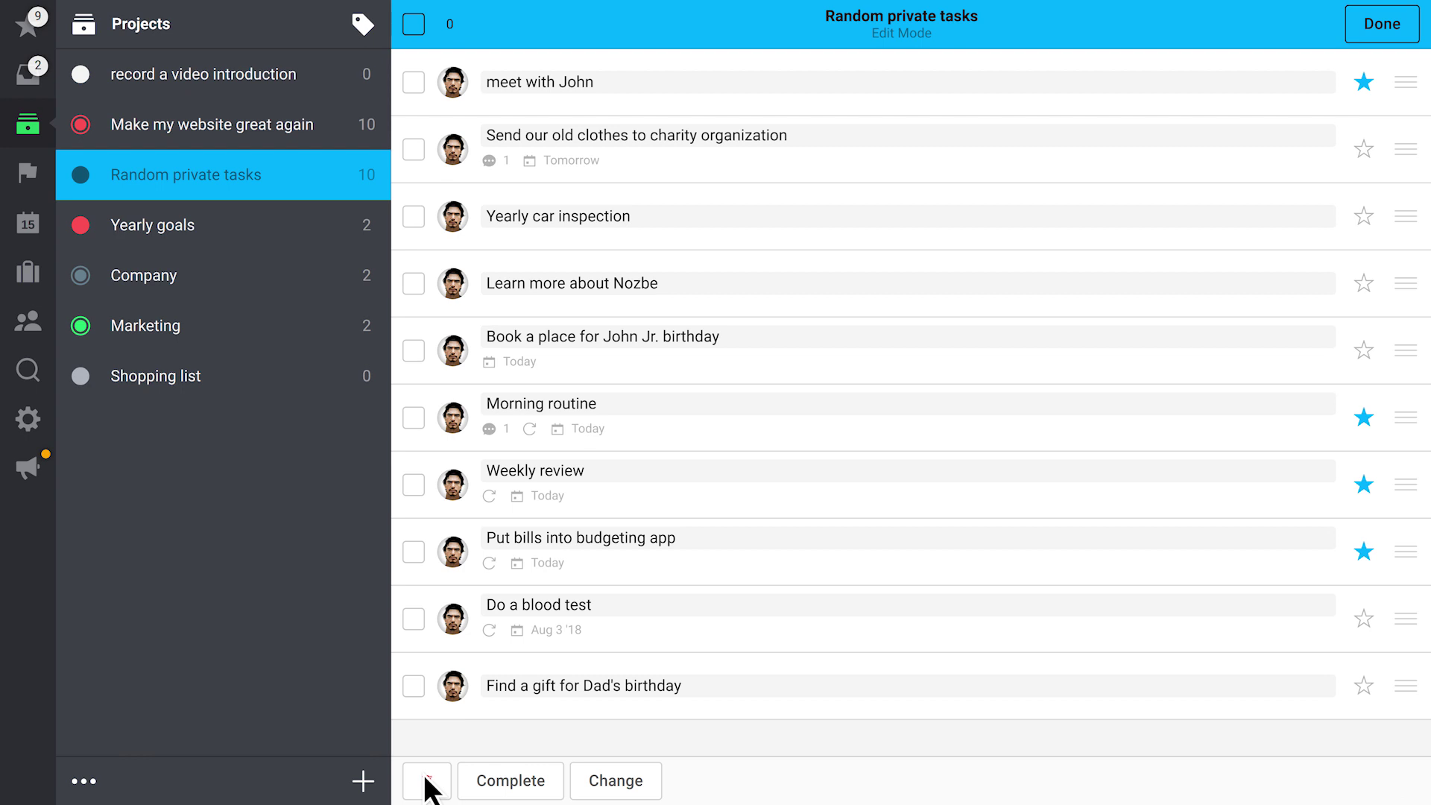
click(411, 282)
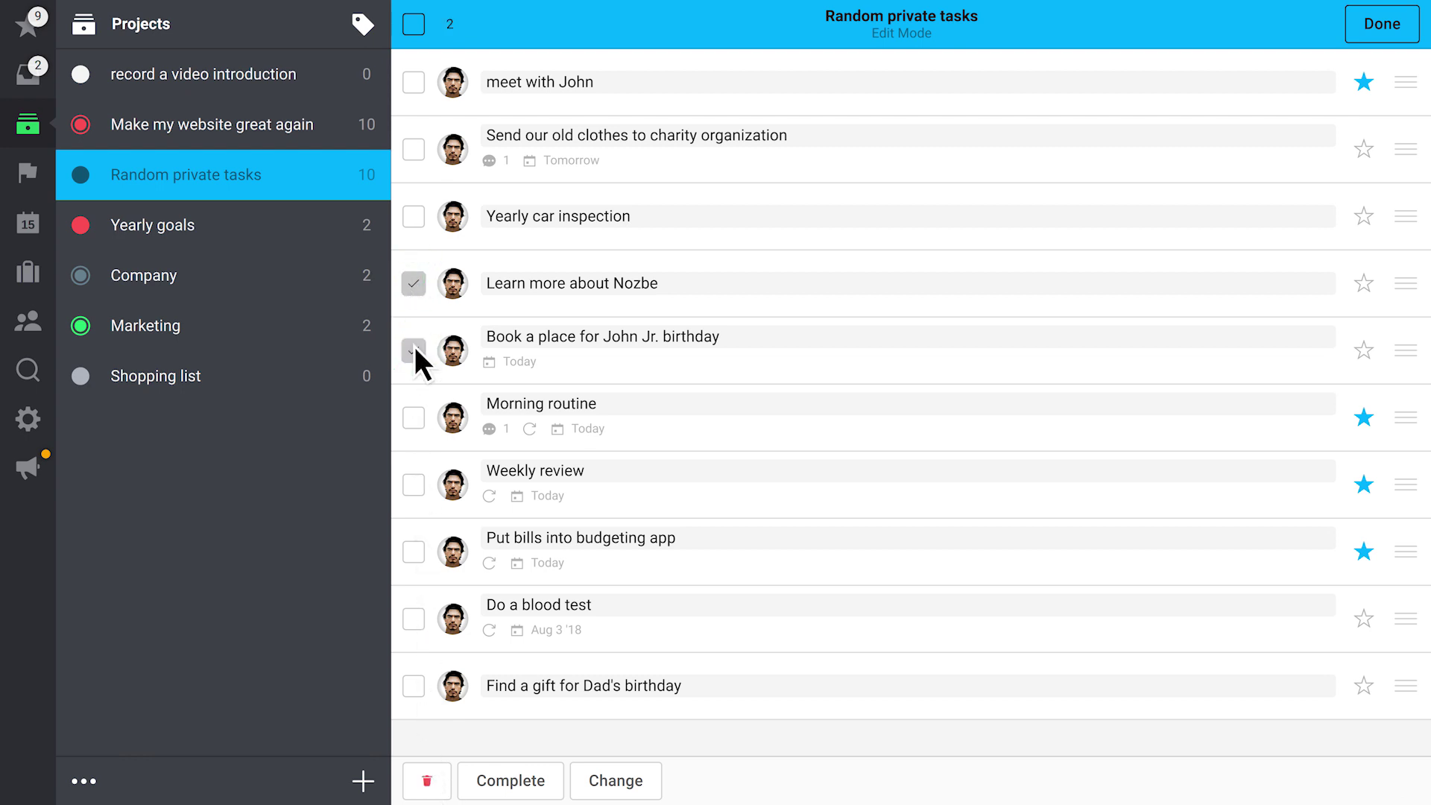
click(632, 783)
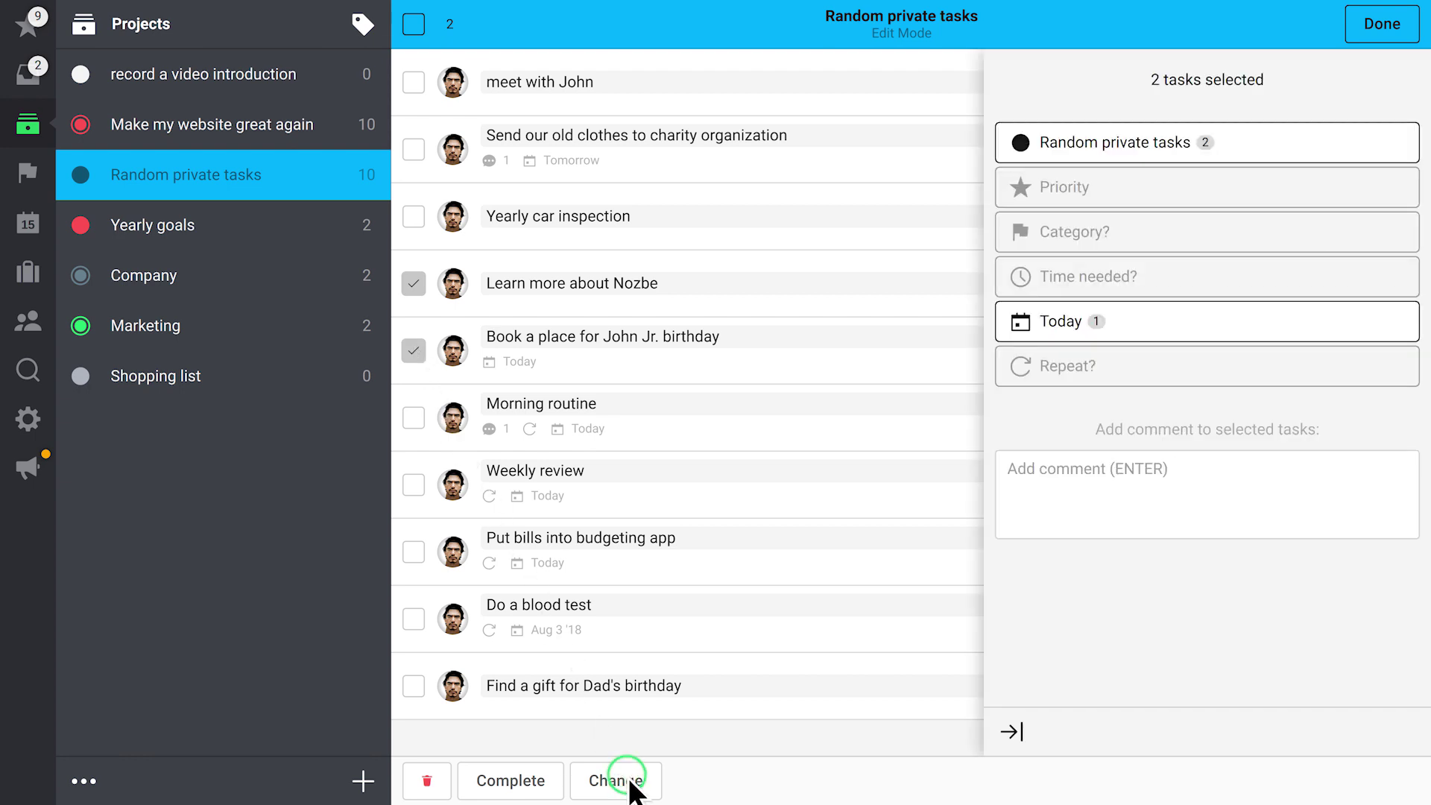
click(1067, 232)
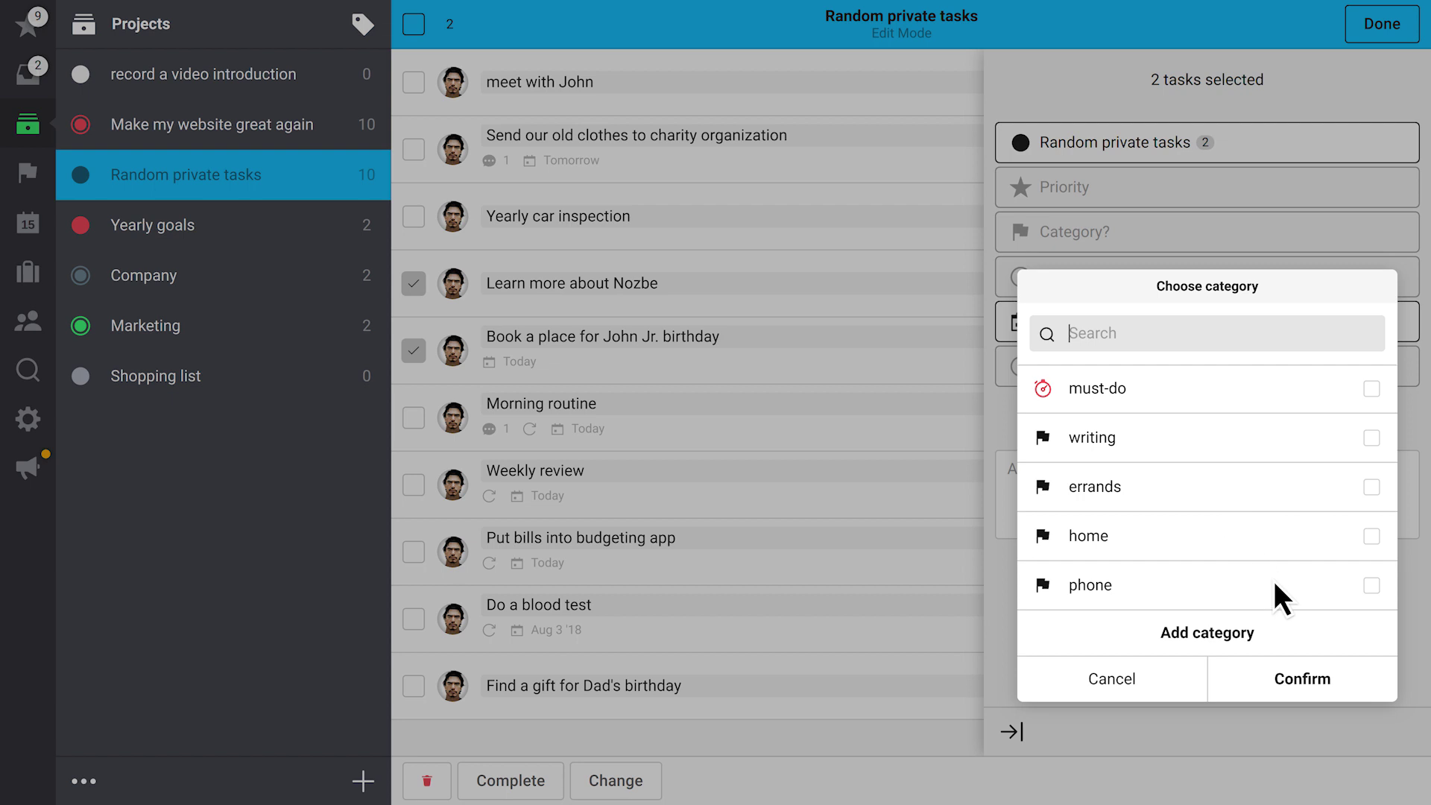
click(1273, 582)
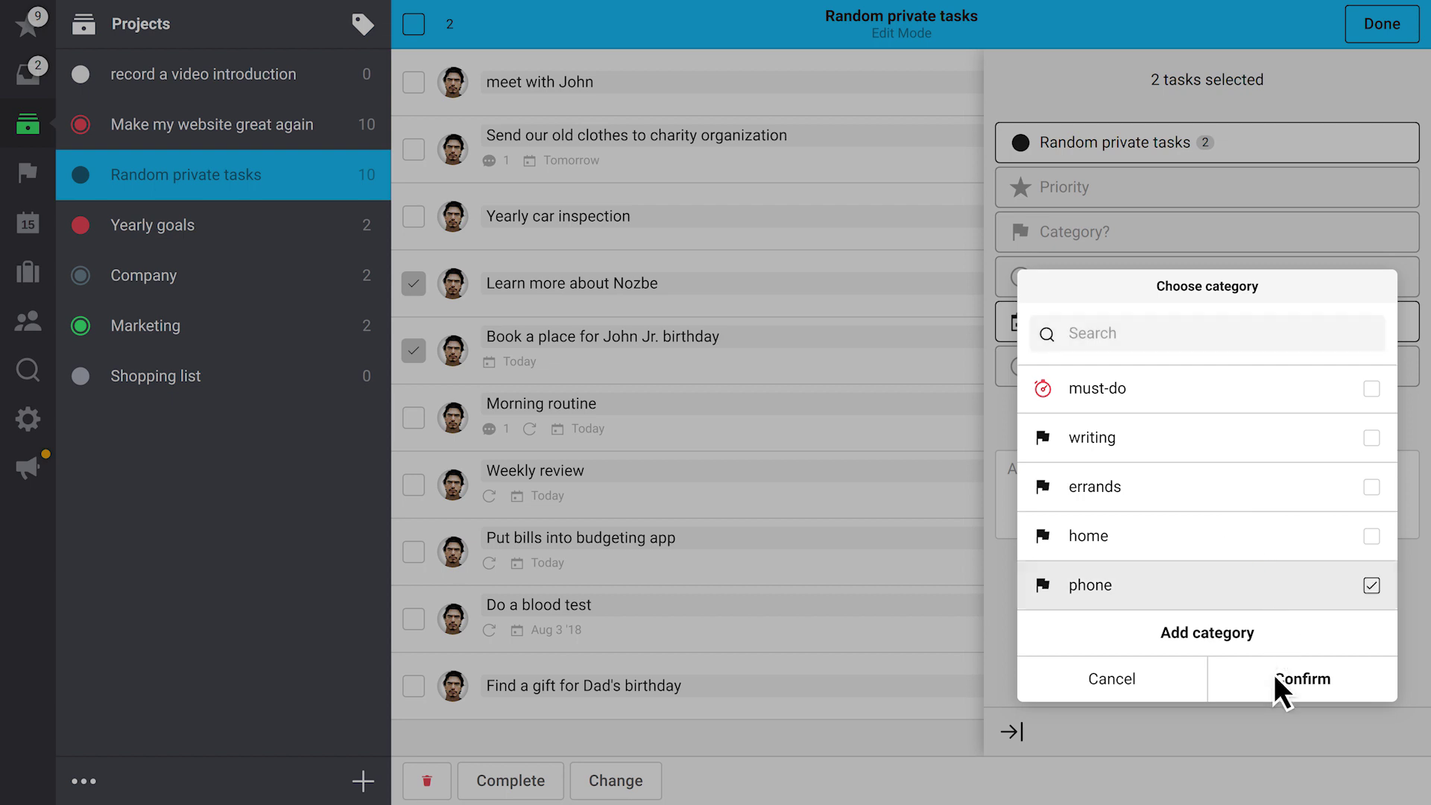
click(1272, 674)
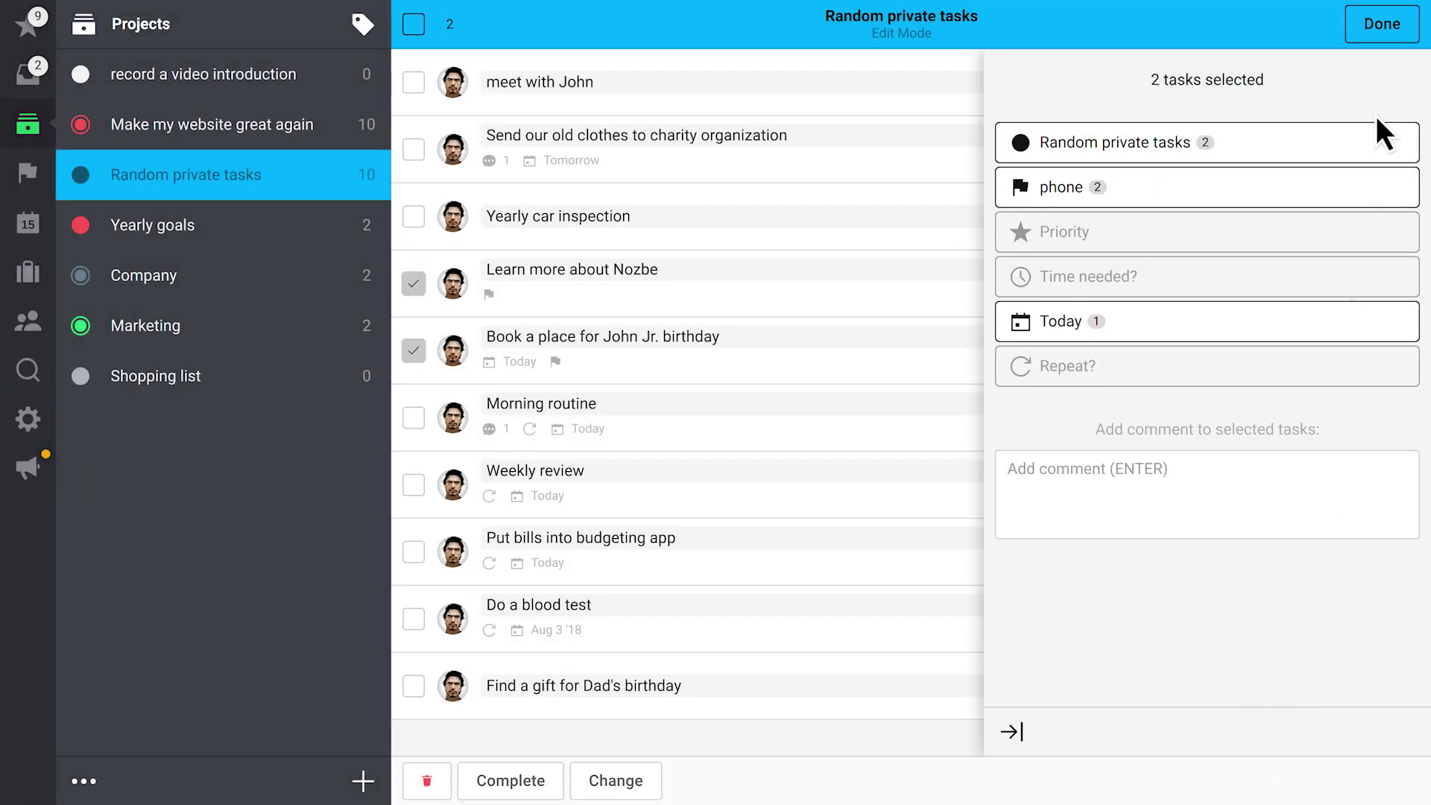
click(1389, 23)
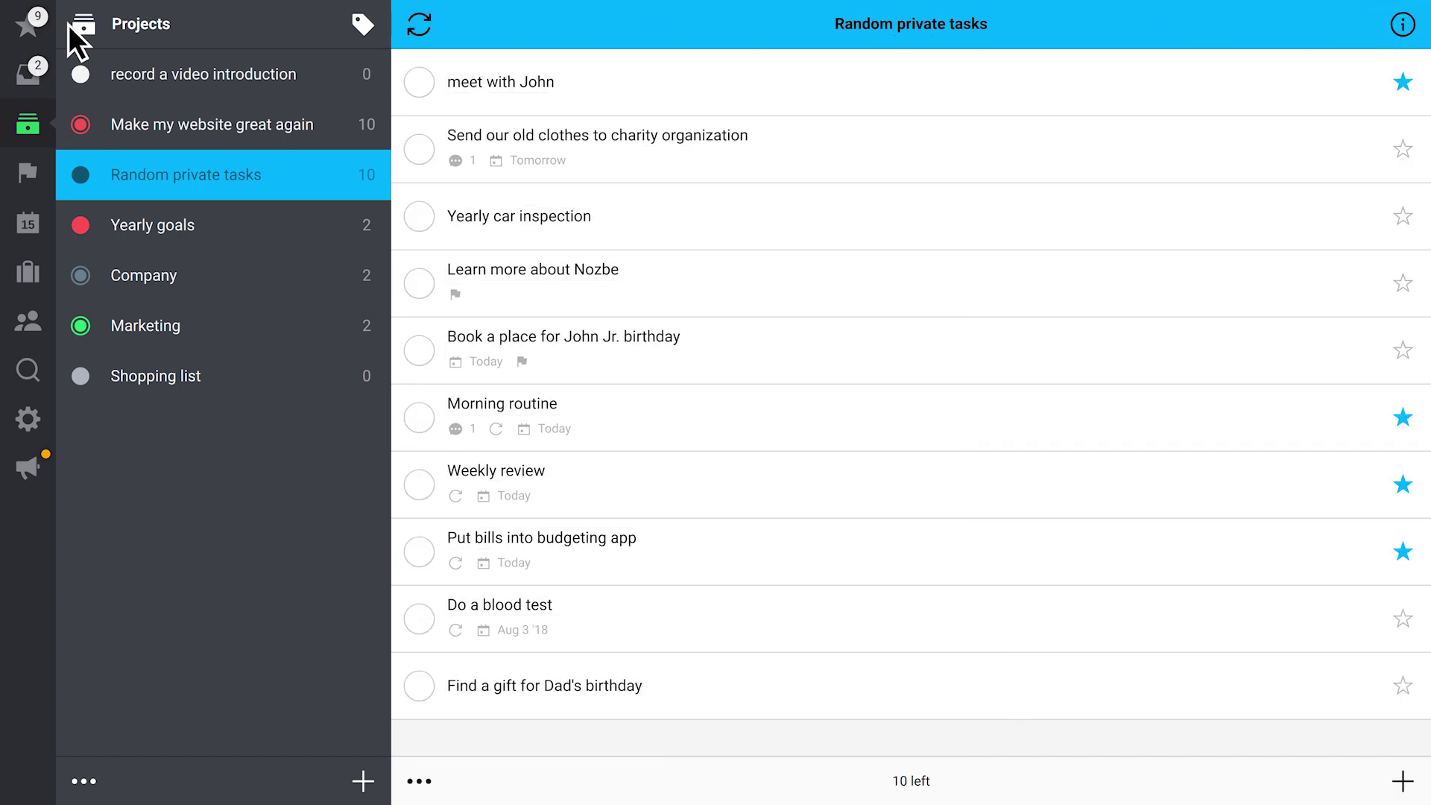
click(29, 24)
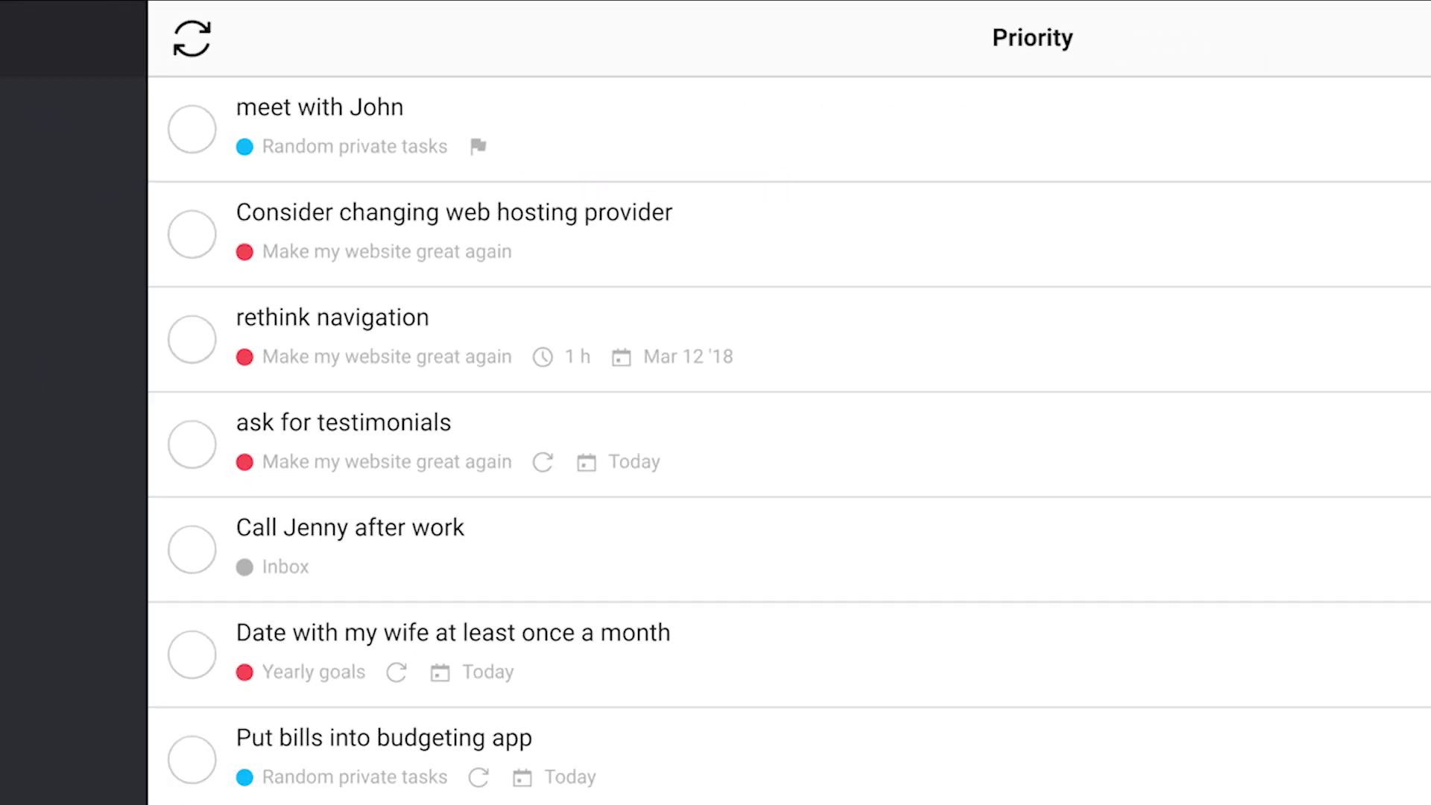
Filter the Priority list to phone-category tasks, leaving only meet with John
click(1404, 27)
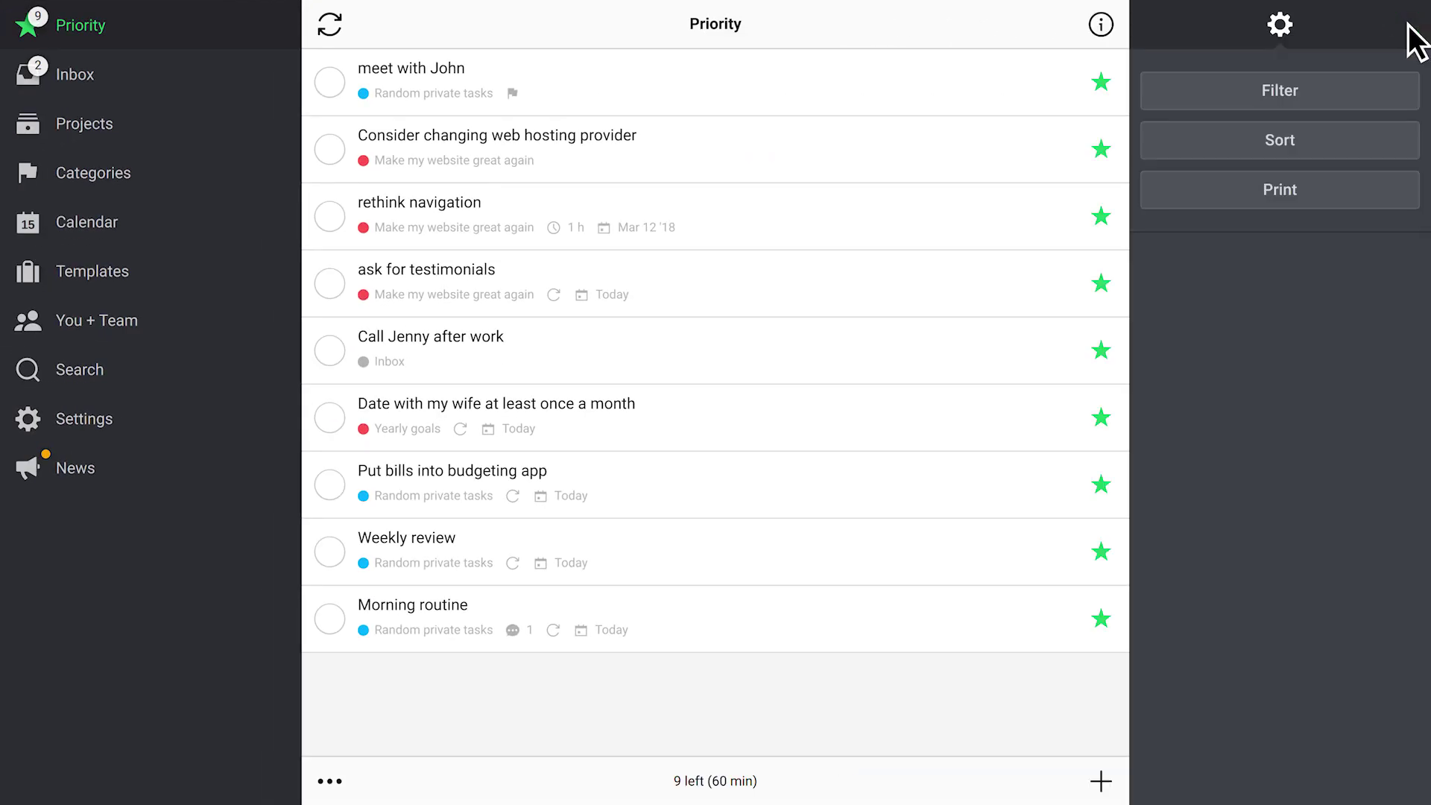
click(1316, 95)
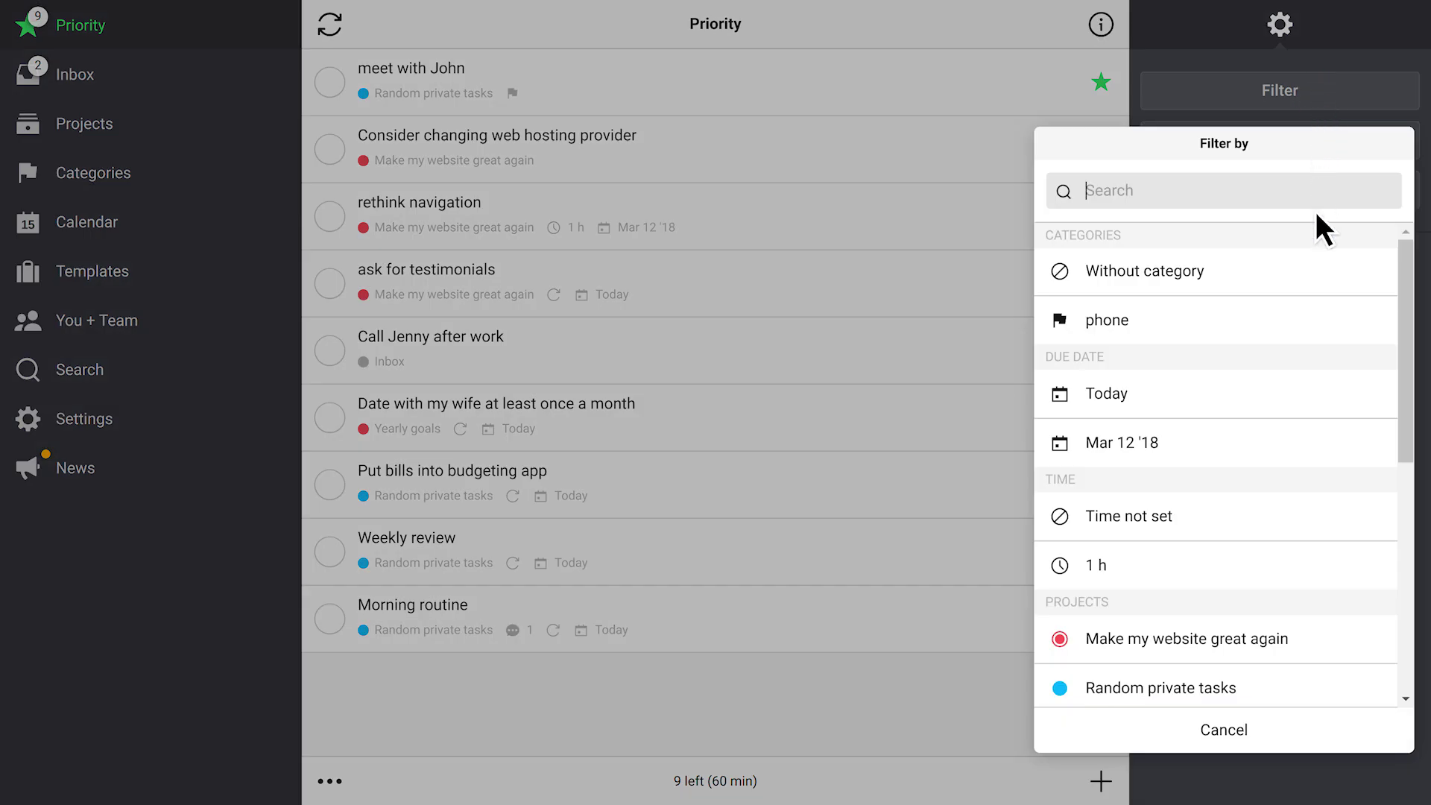
click(1316, 320)
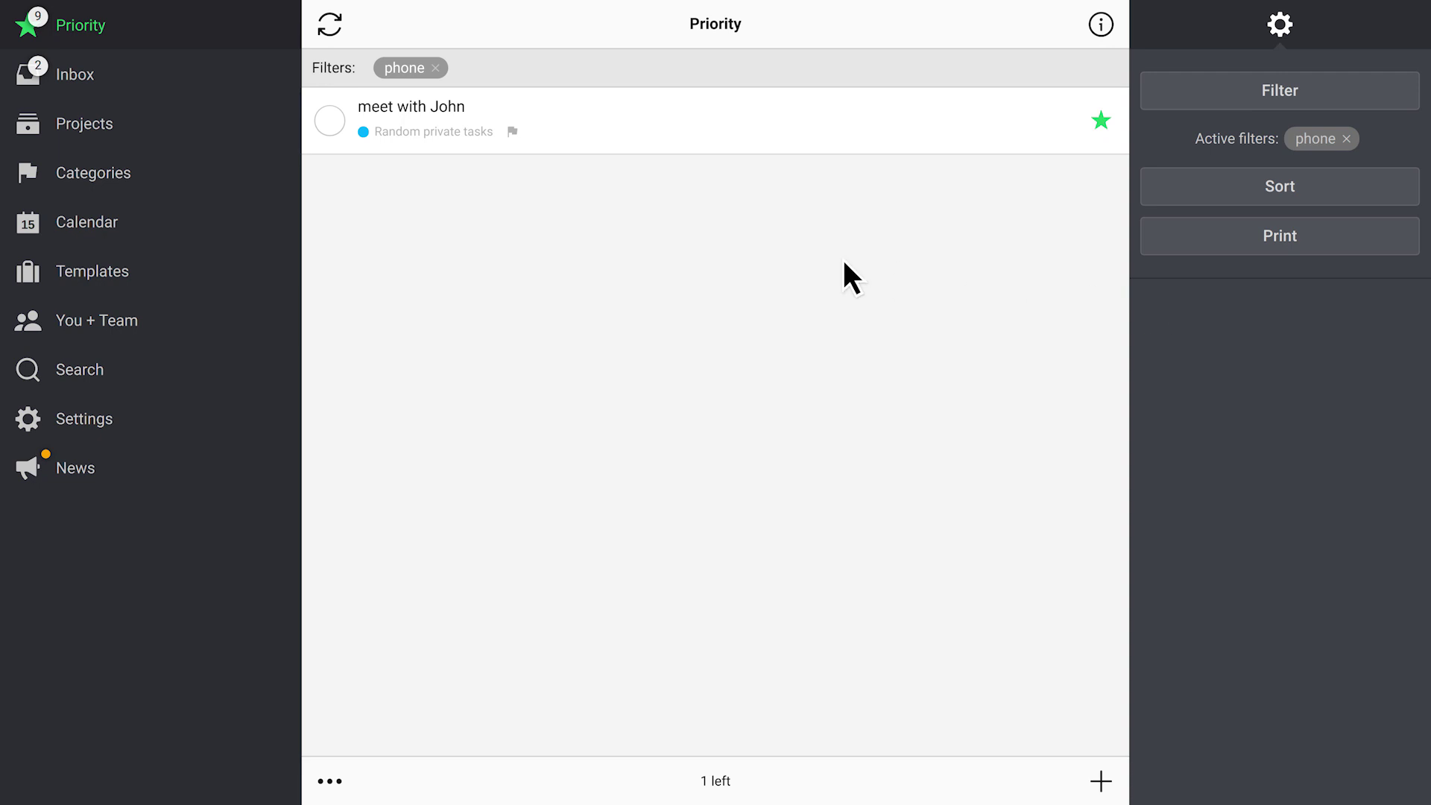
click(155, 179)
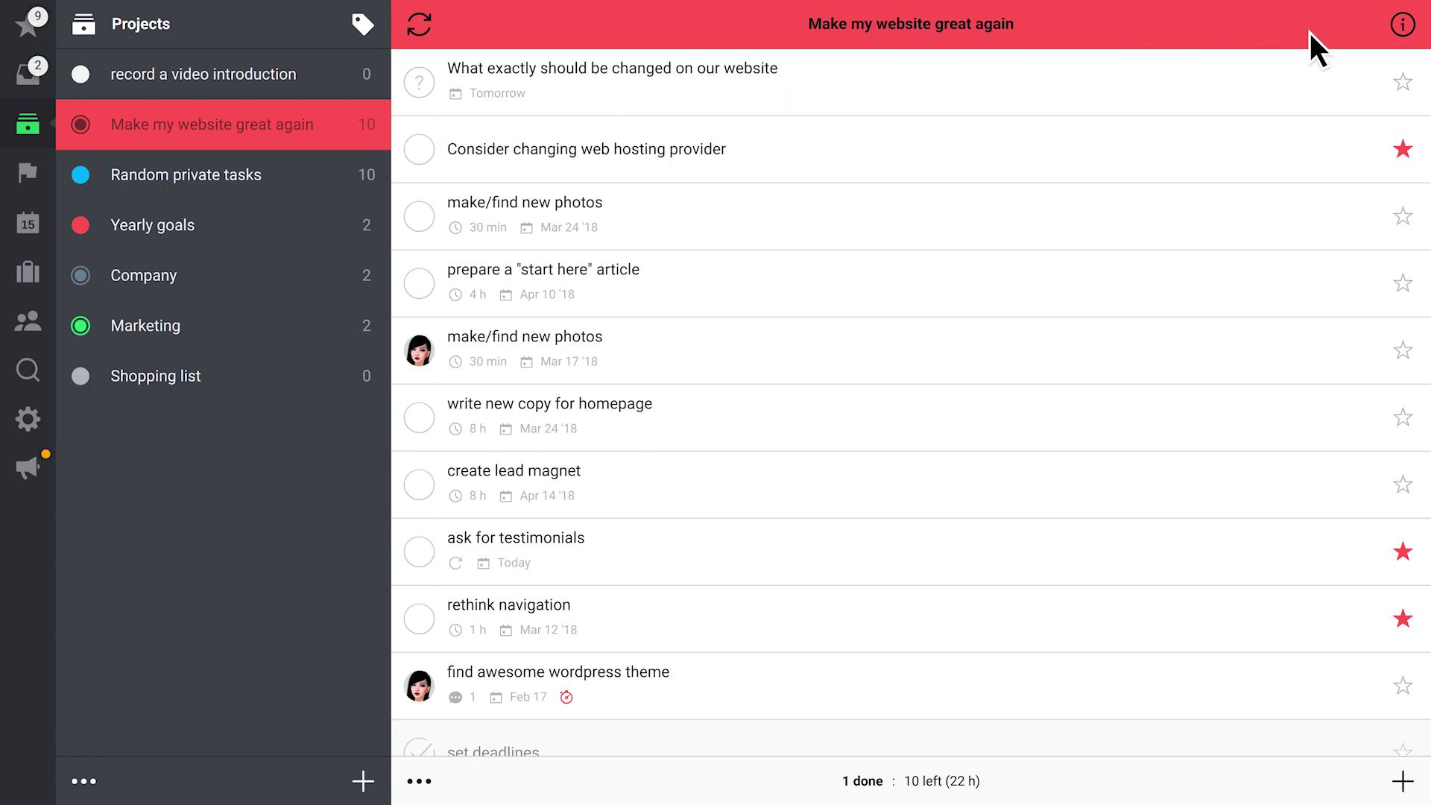
Create a label named Work and tick it on the Make my website great again project
click(1403, 24)
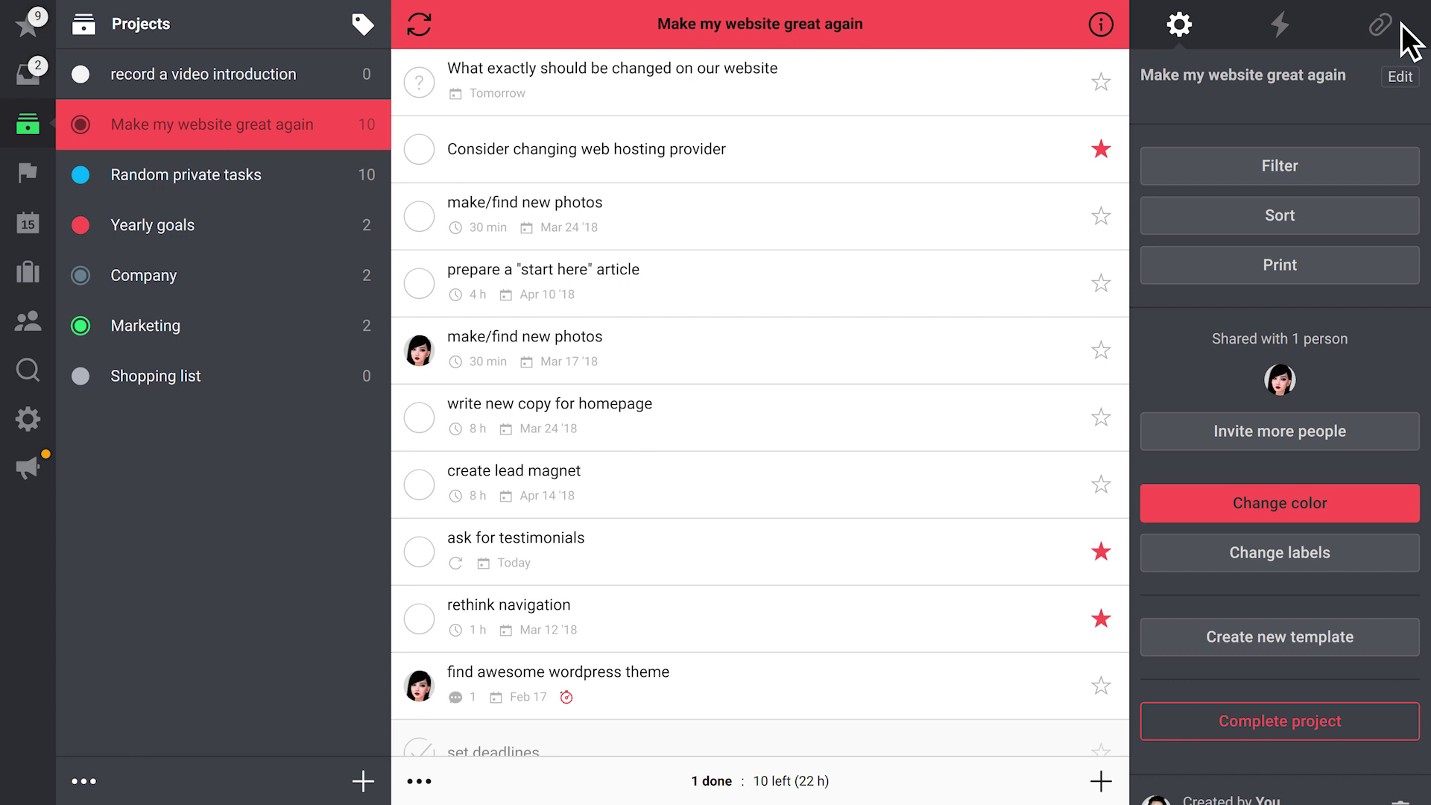
click(1352, 560)
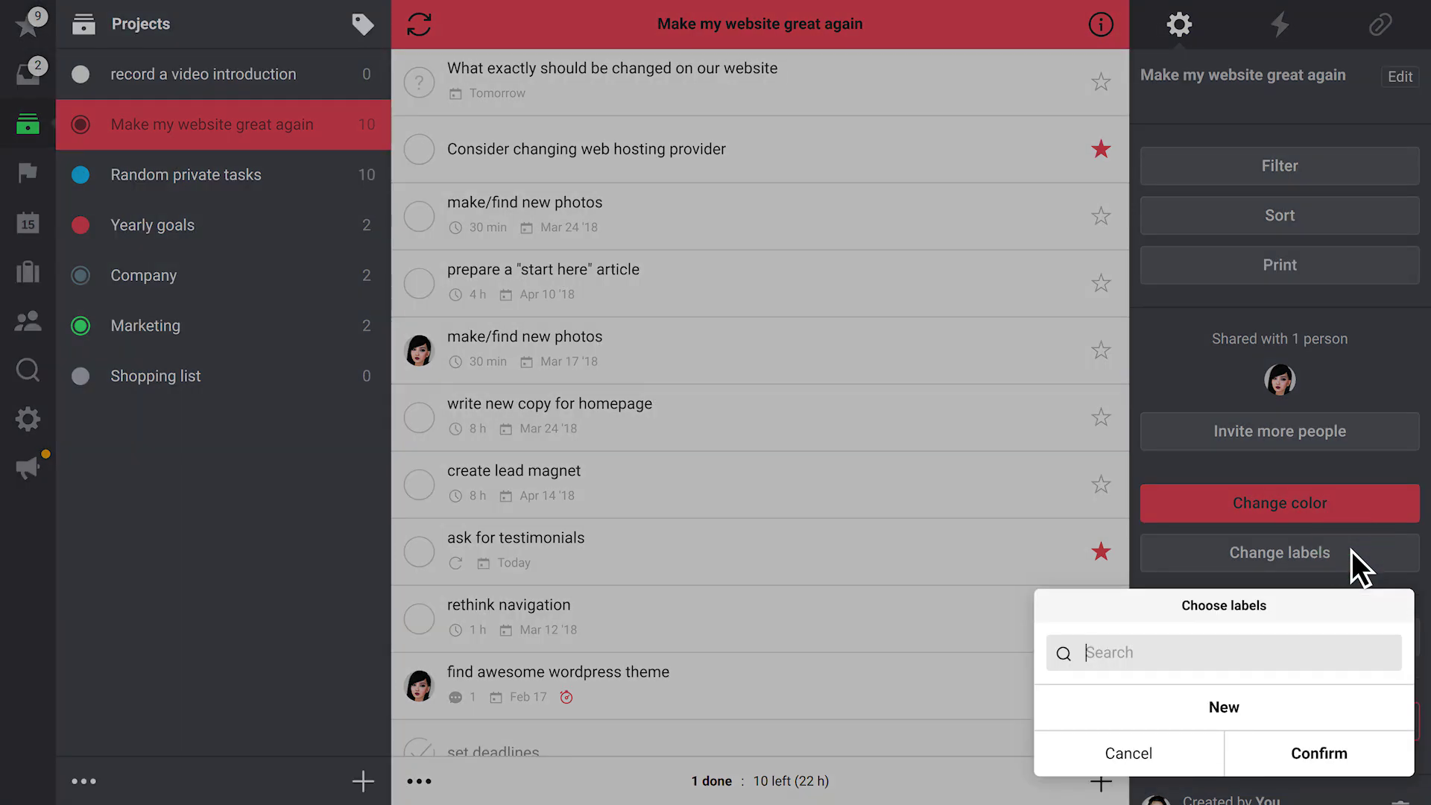
click(1276, 707)
text(Work)
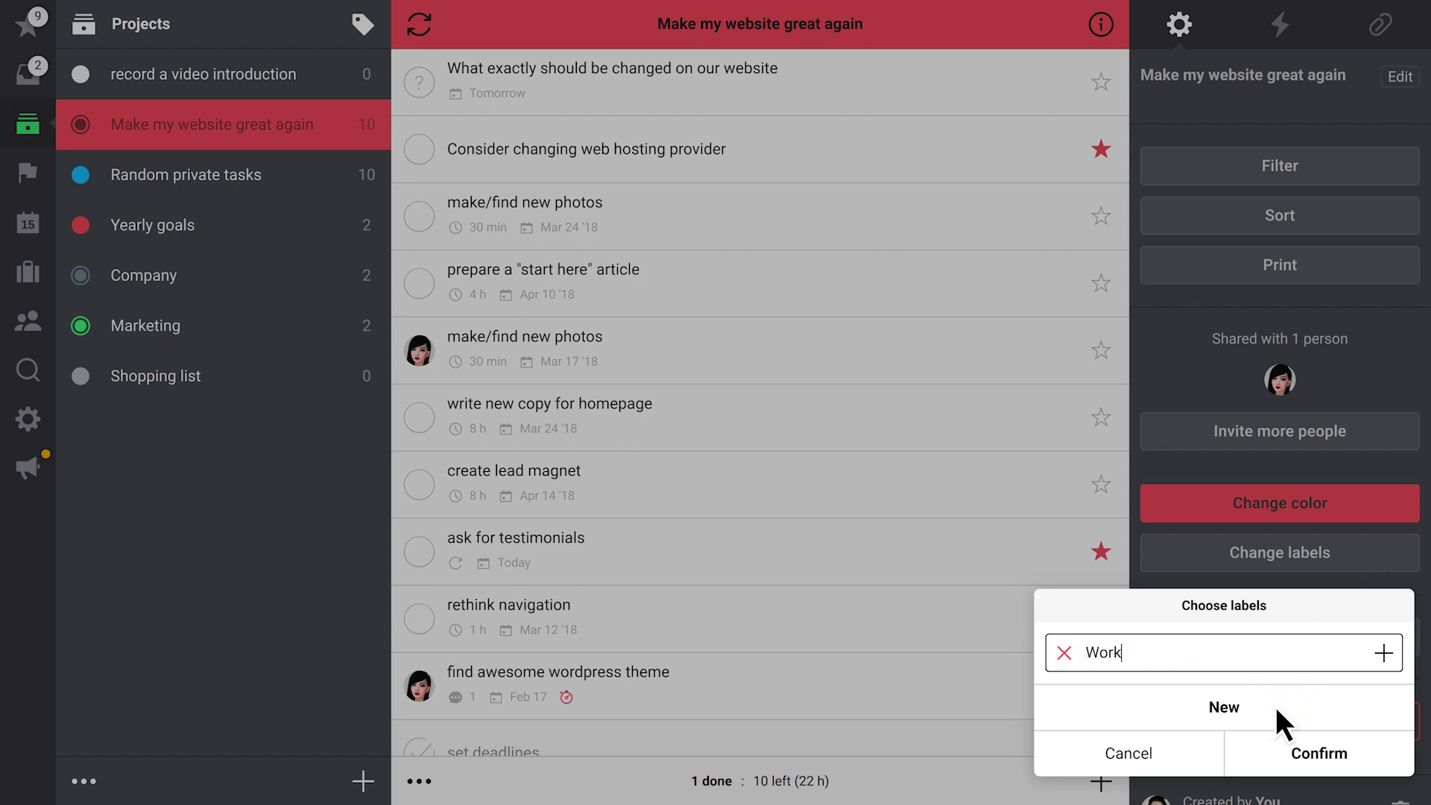
click(1384, 650)
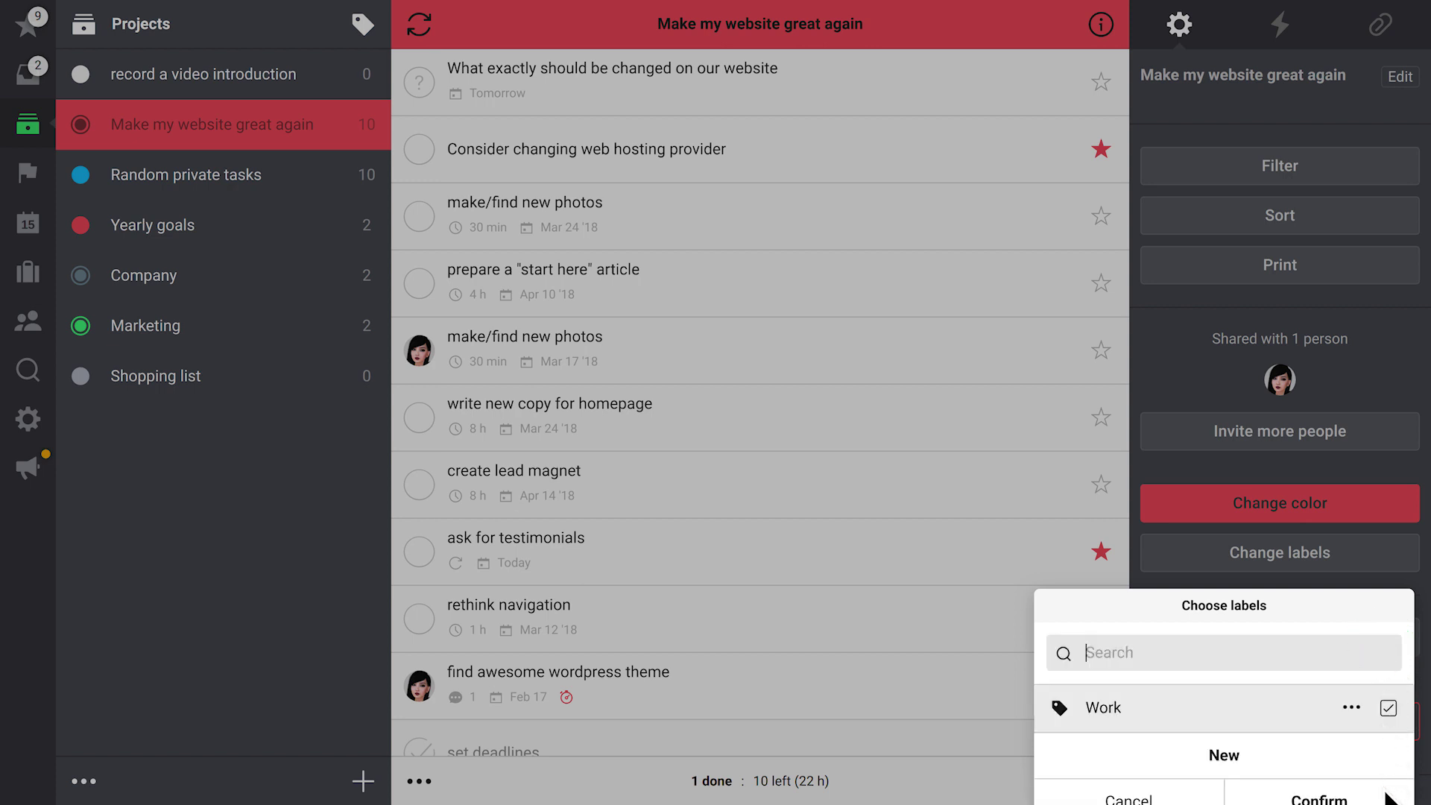
click(1386, 797)
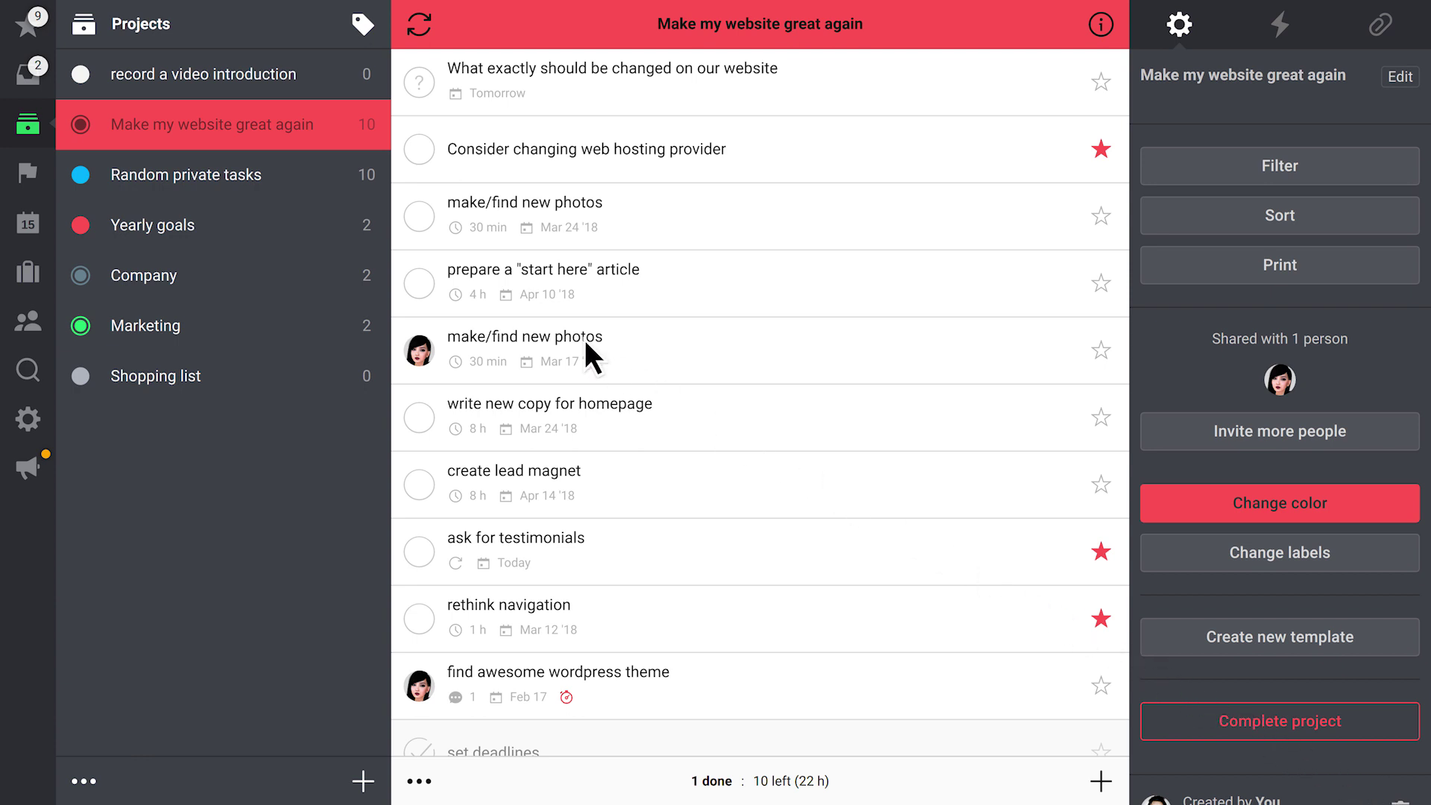
Replace the Priority list's phone filter with a filter for the Work label
click(35, 30)
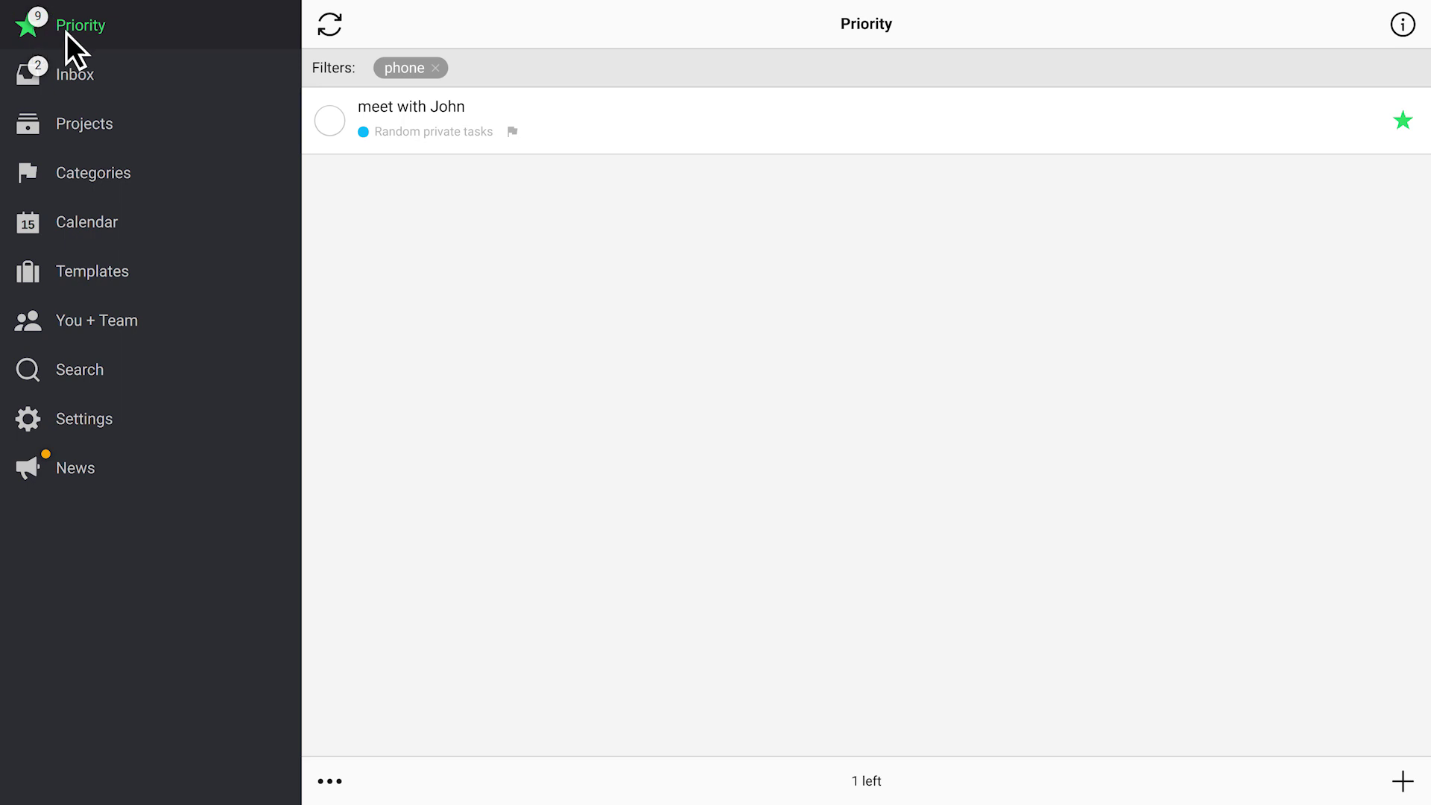
click(443, 68)
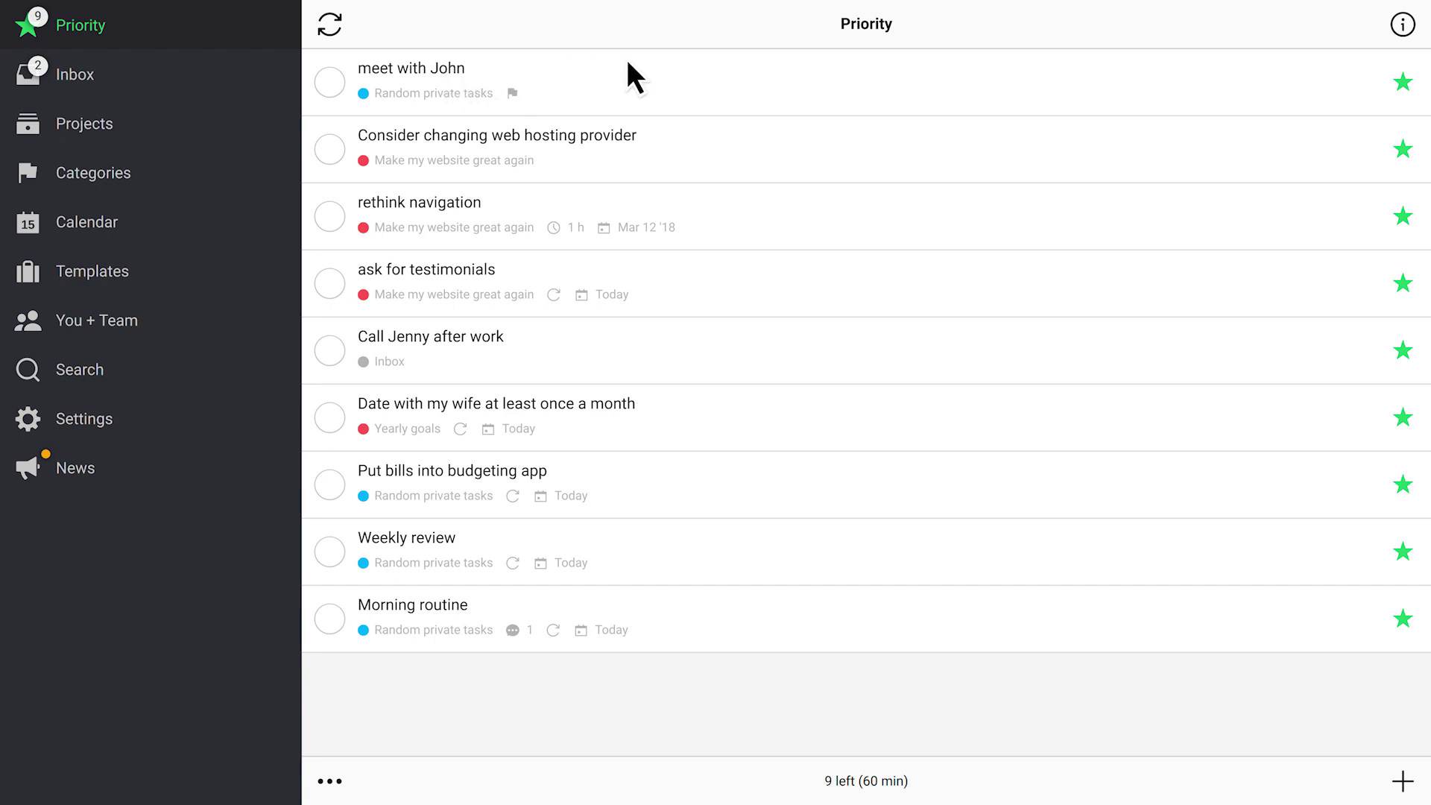
click(1403, 24)
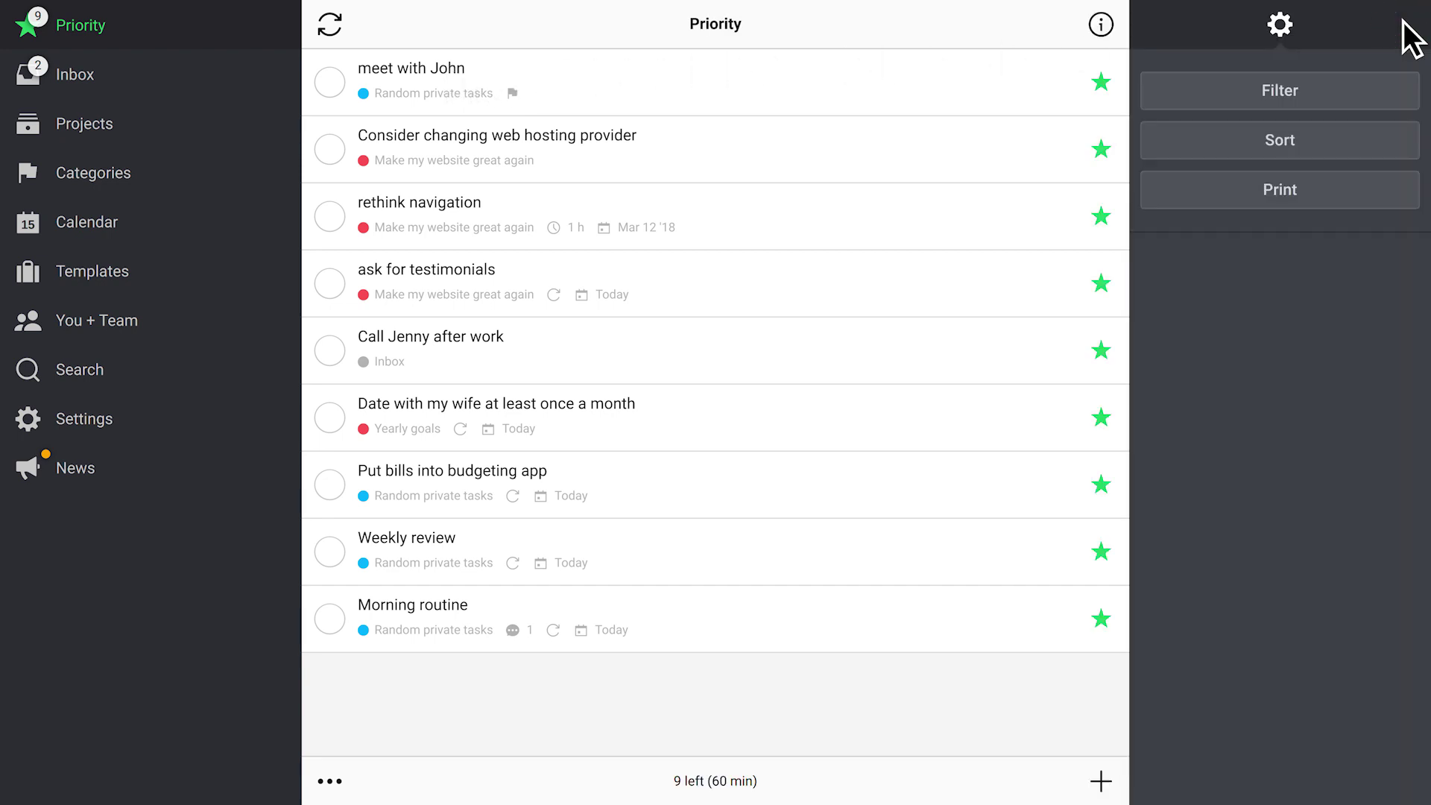
click(1347, 92)
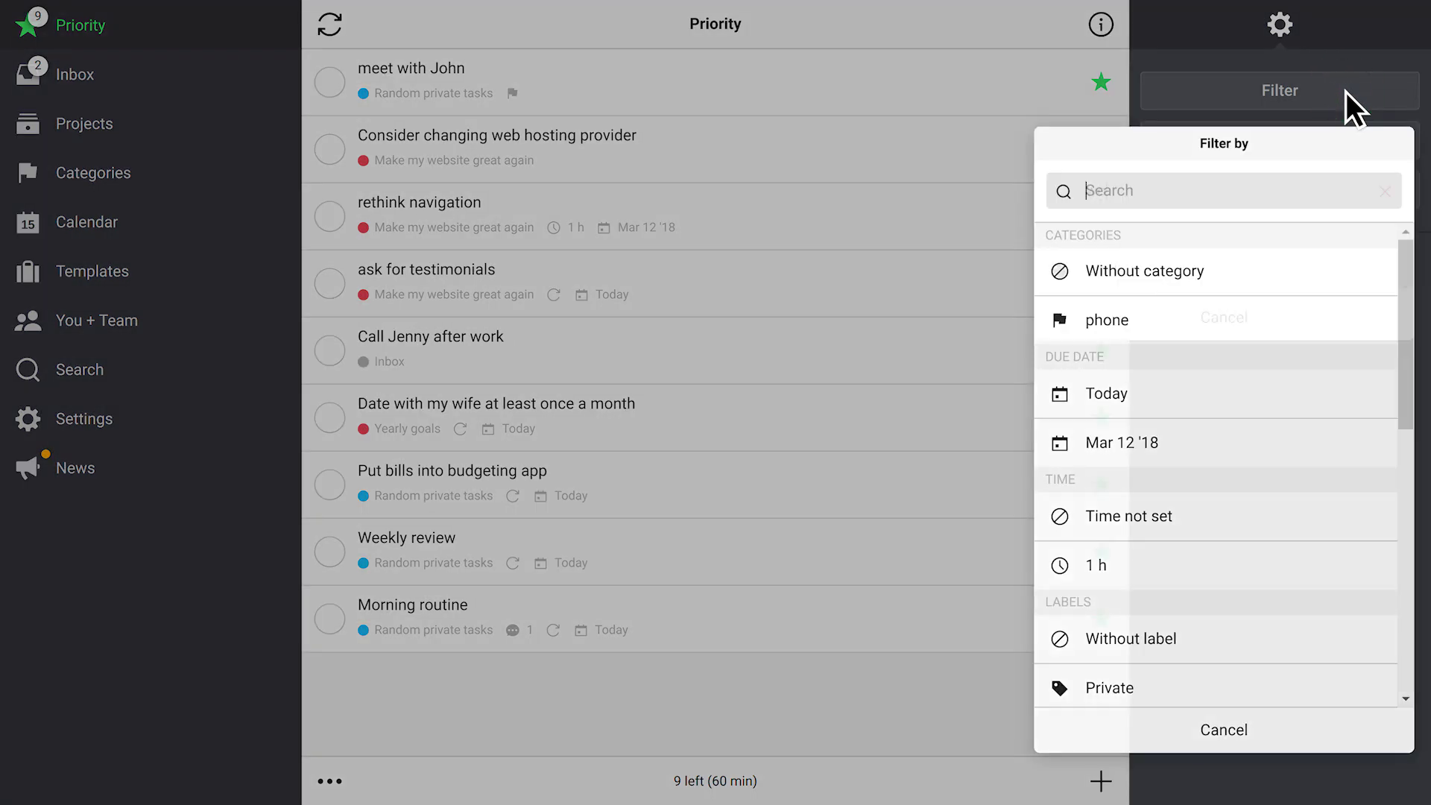
text(wo)
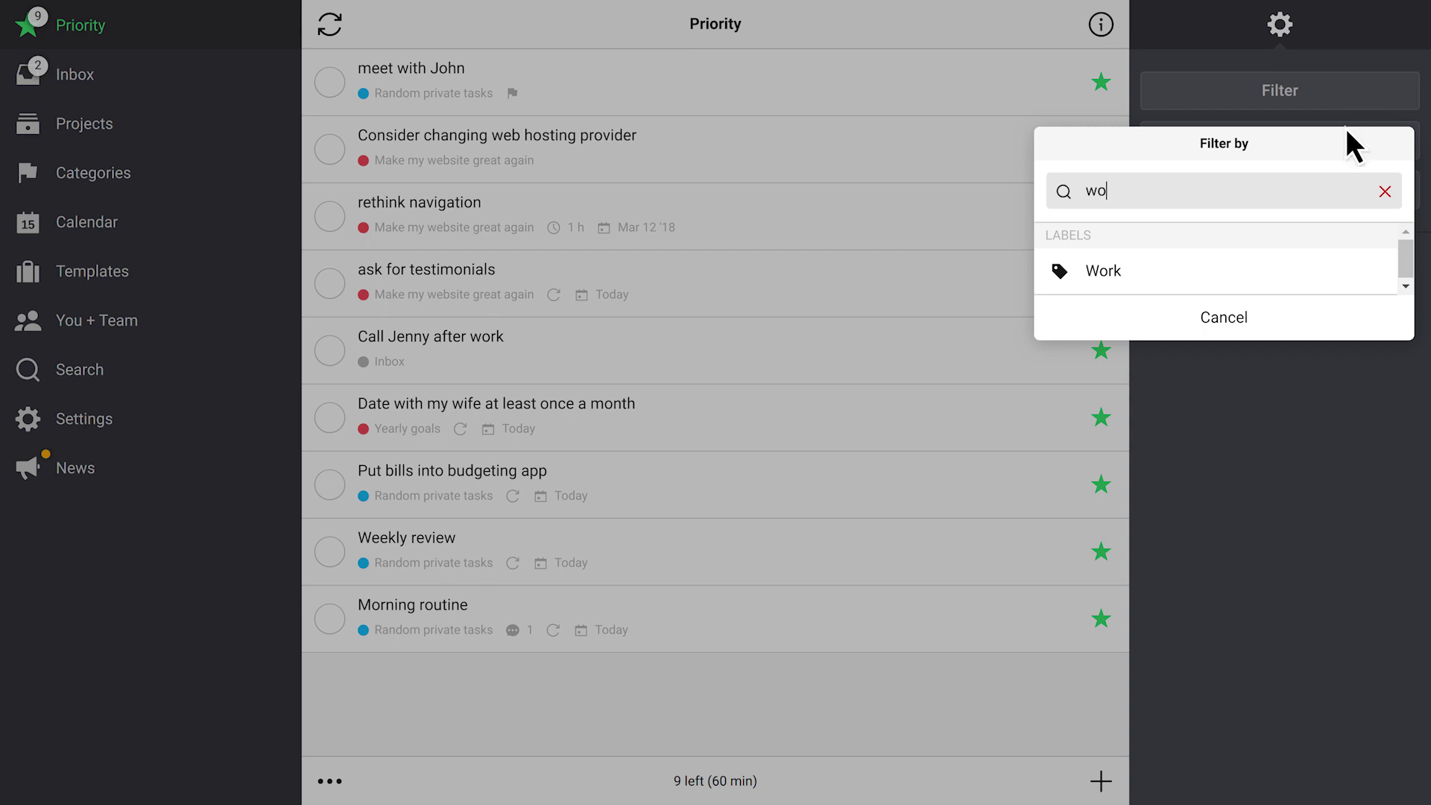
click(1346, 270)
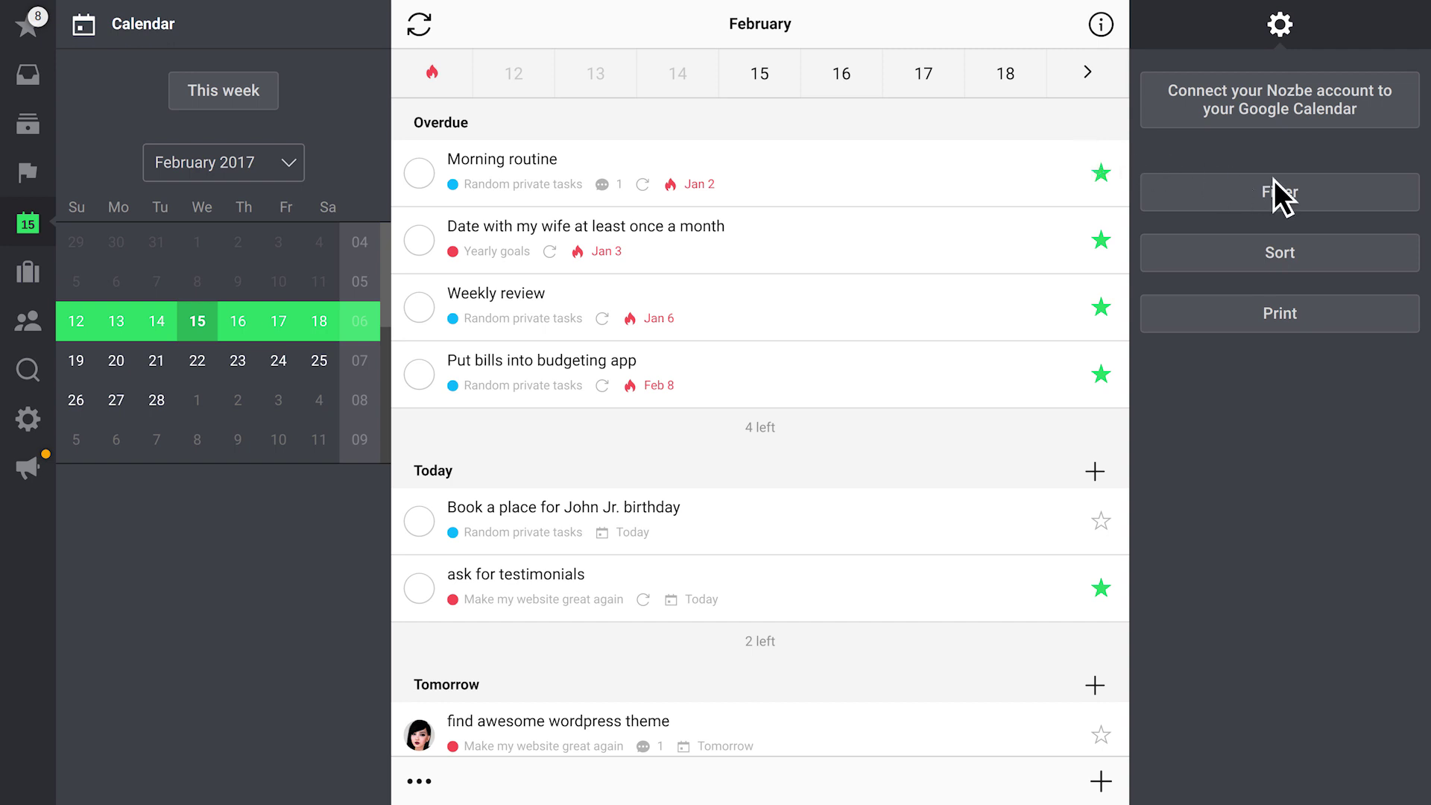
Filter the Calendar's tasks to those where You are responsible
click(1348, 195)
text(you)
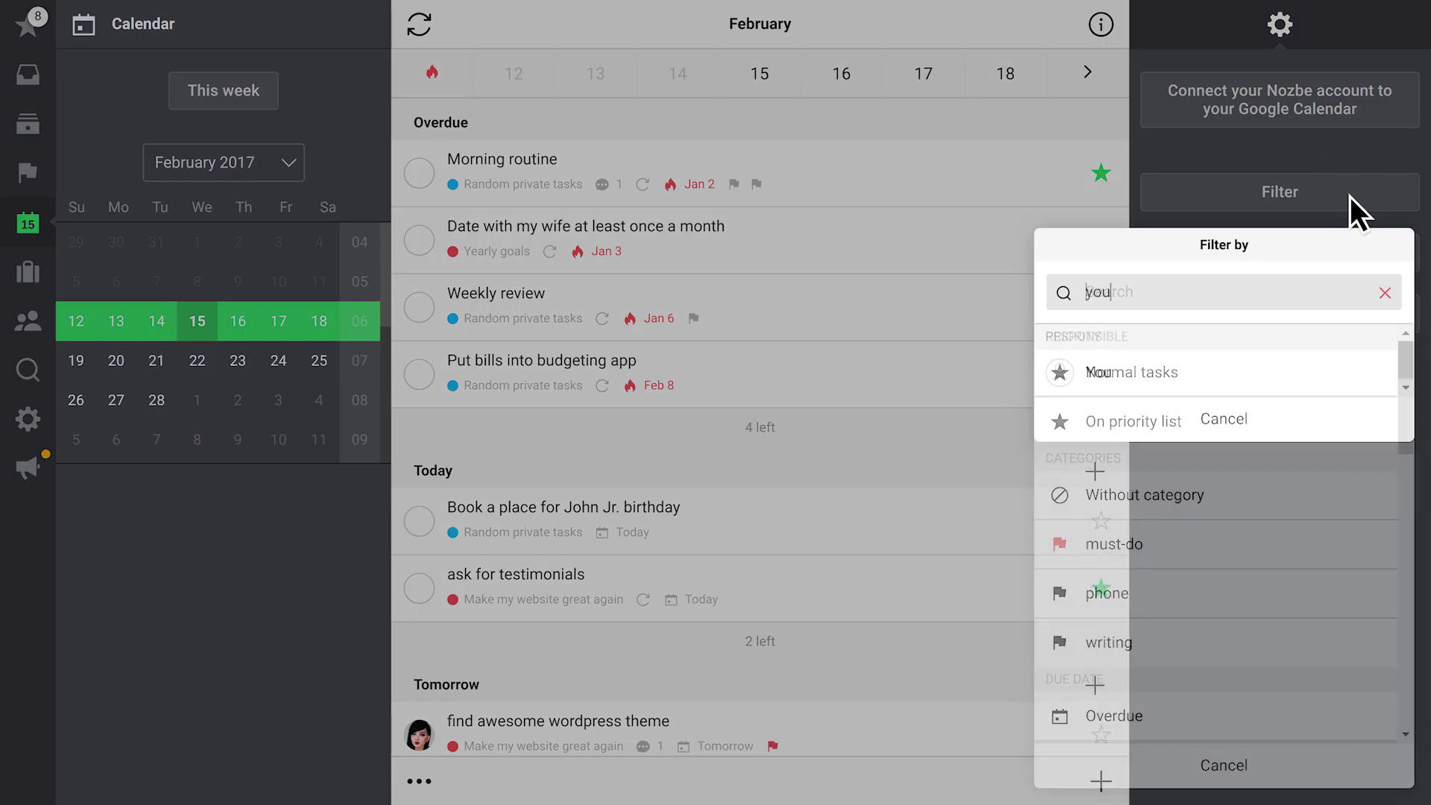
click(1238, 376)
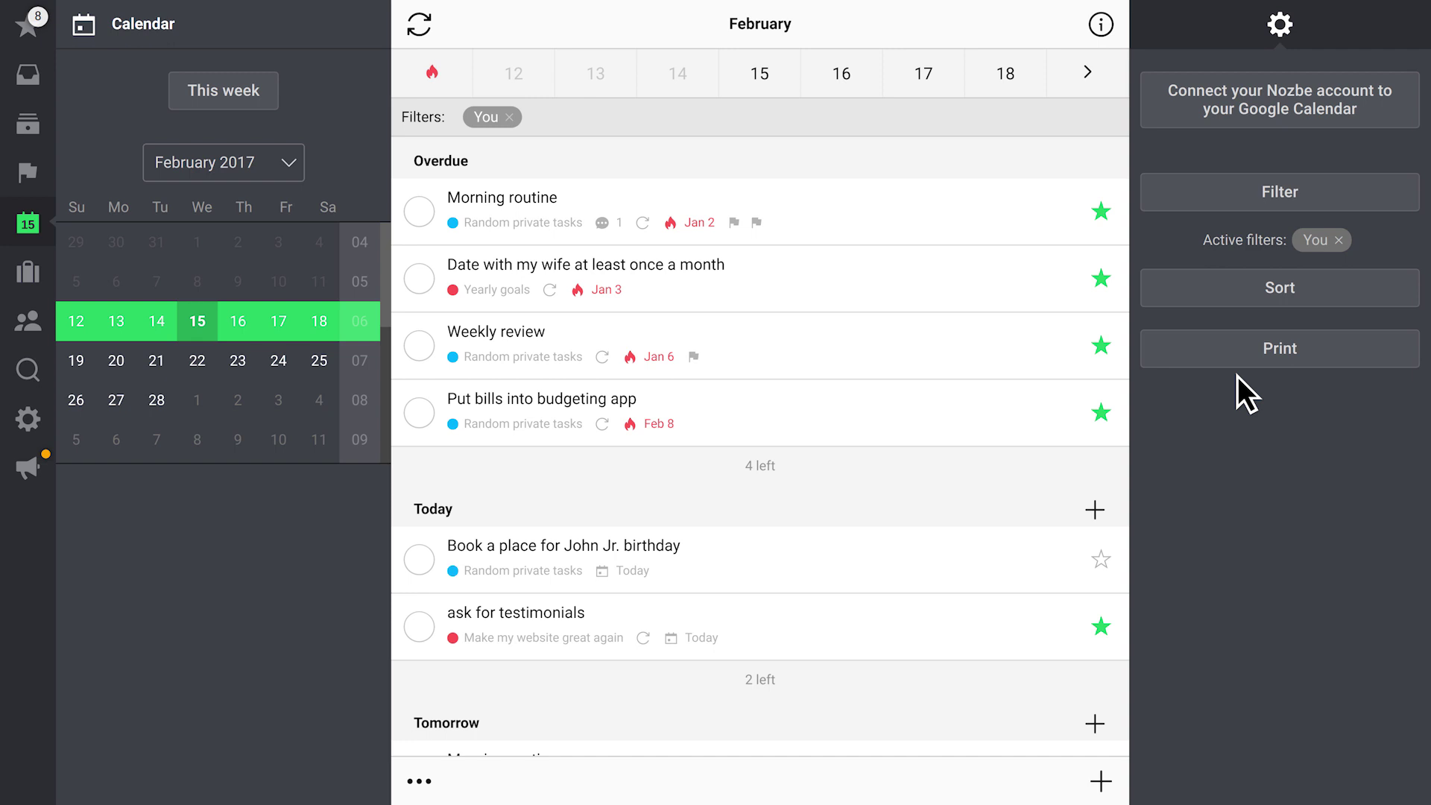
click(1237, 292)
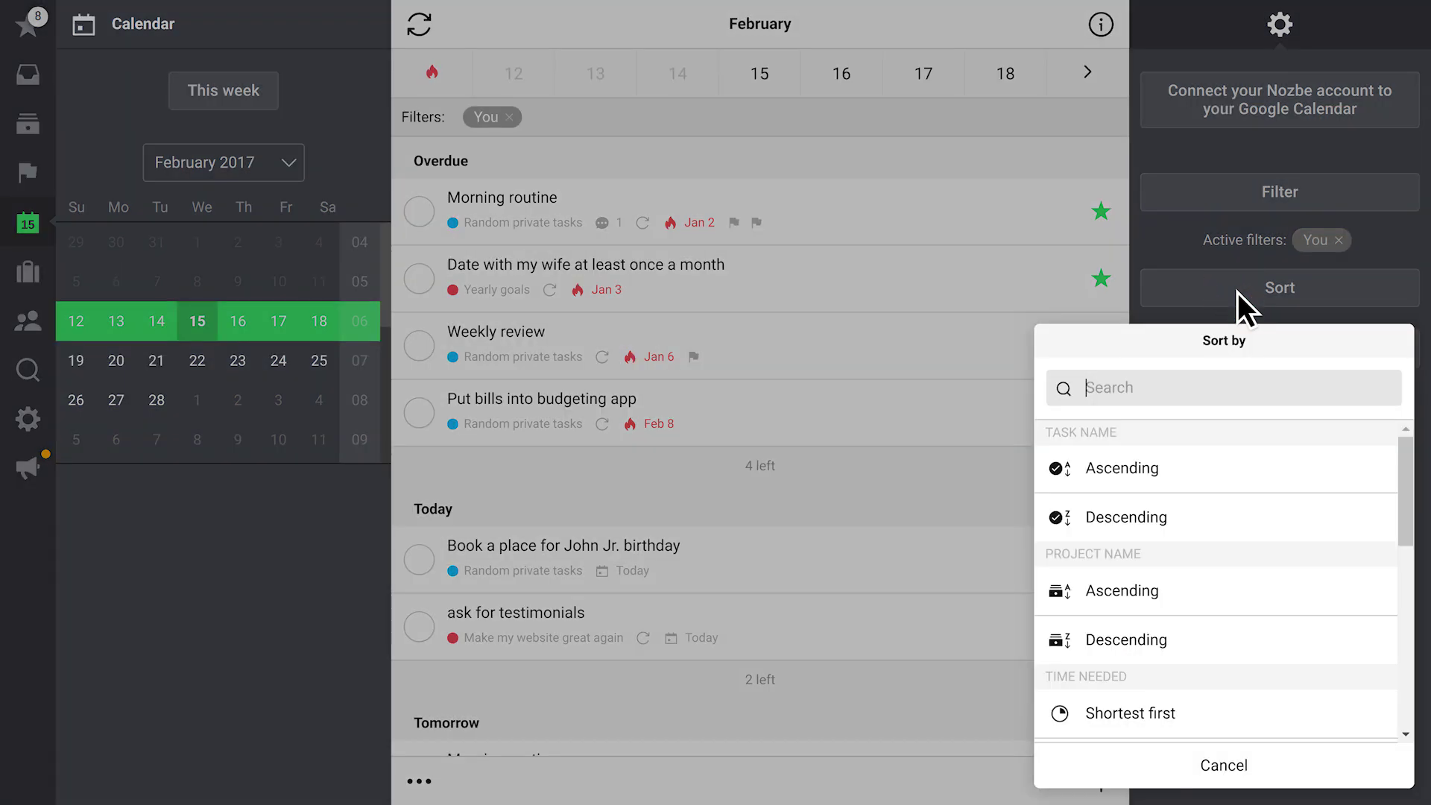
click(1242, 477)
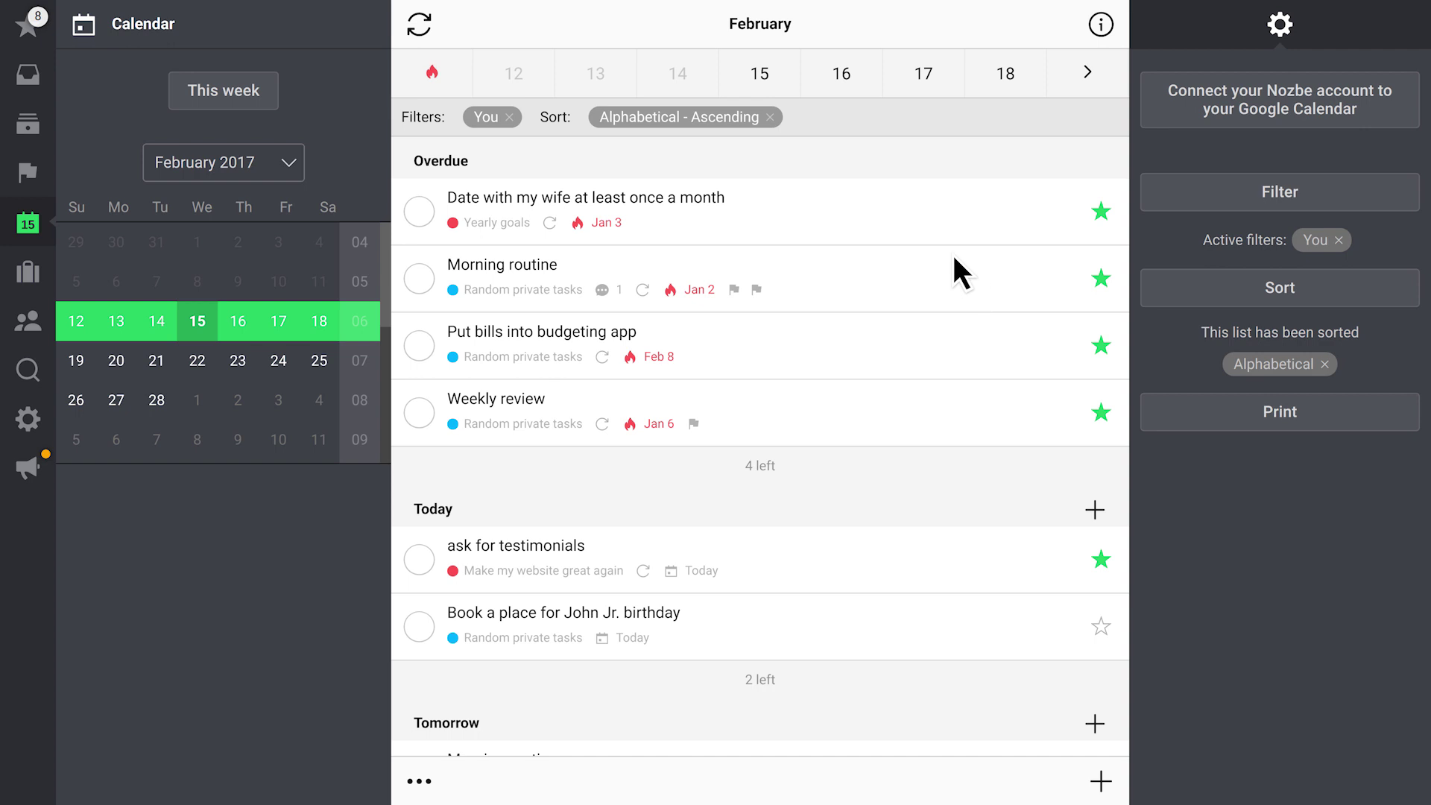
click(770, 118)
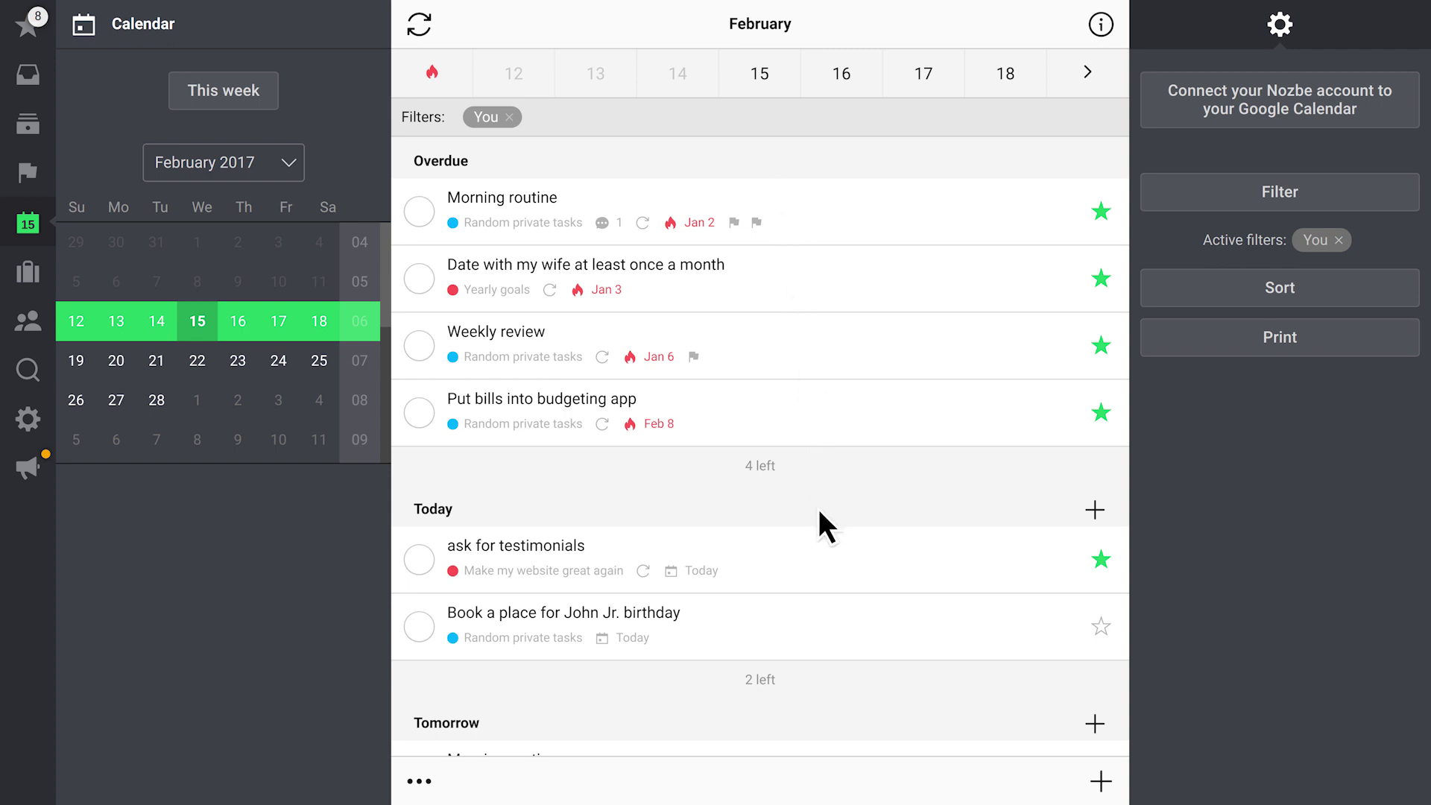
Move the birthday booking task to tomorrow and add 'Check mailbox' to Random private tasks for tomorrow
drag(833, 630, 833, 744)
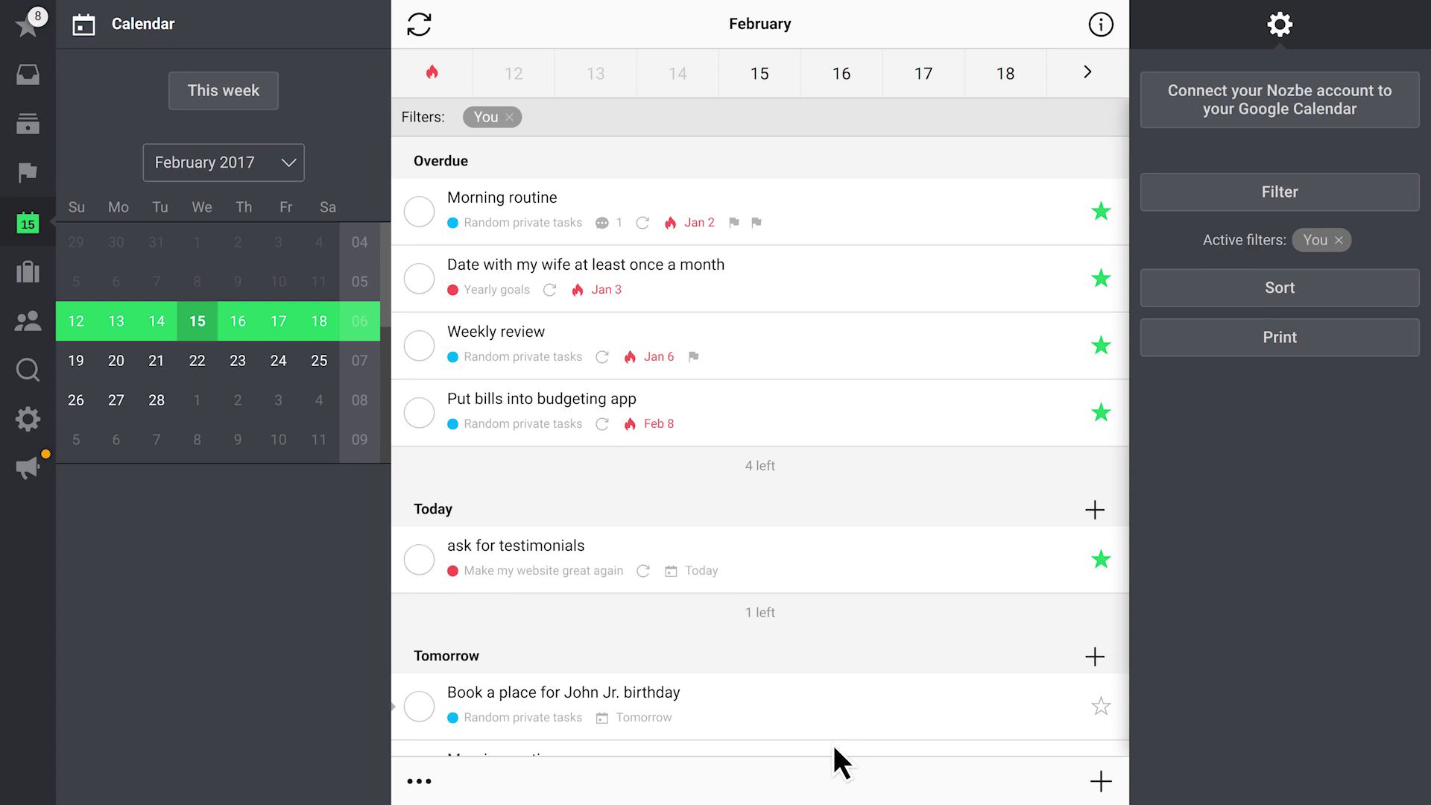
click(1097, 660)
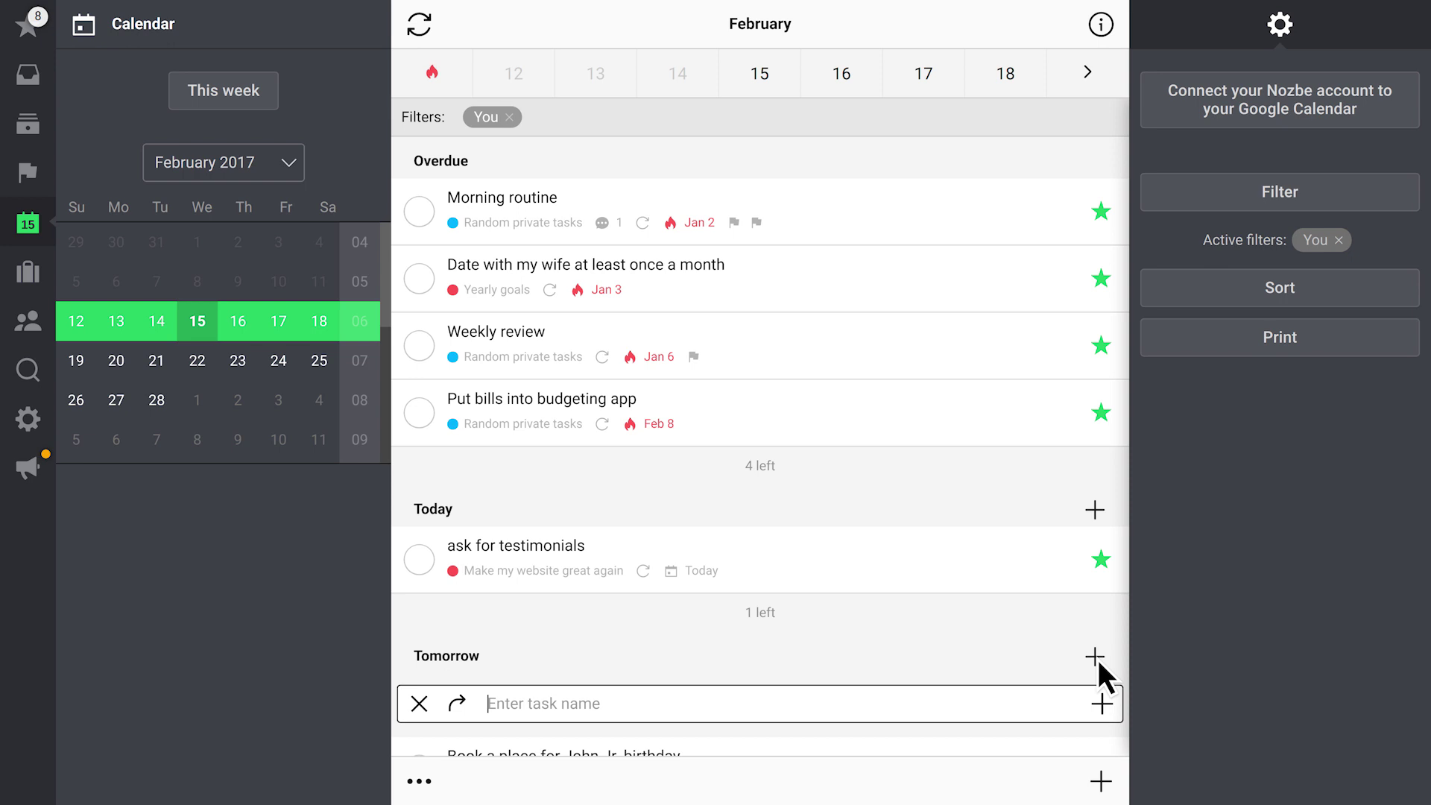
text(Check mailbox #Random private tasks)
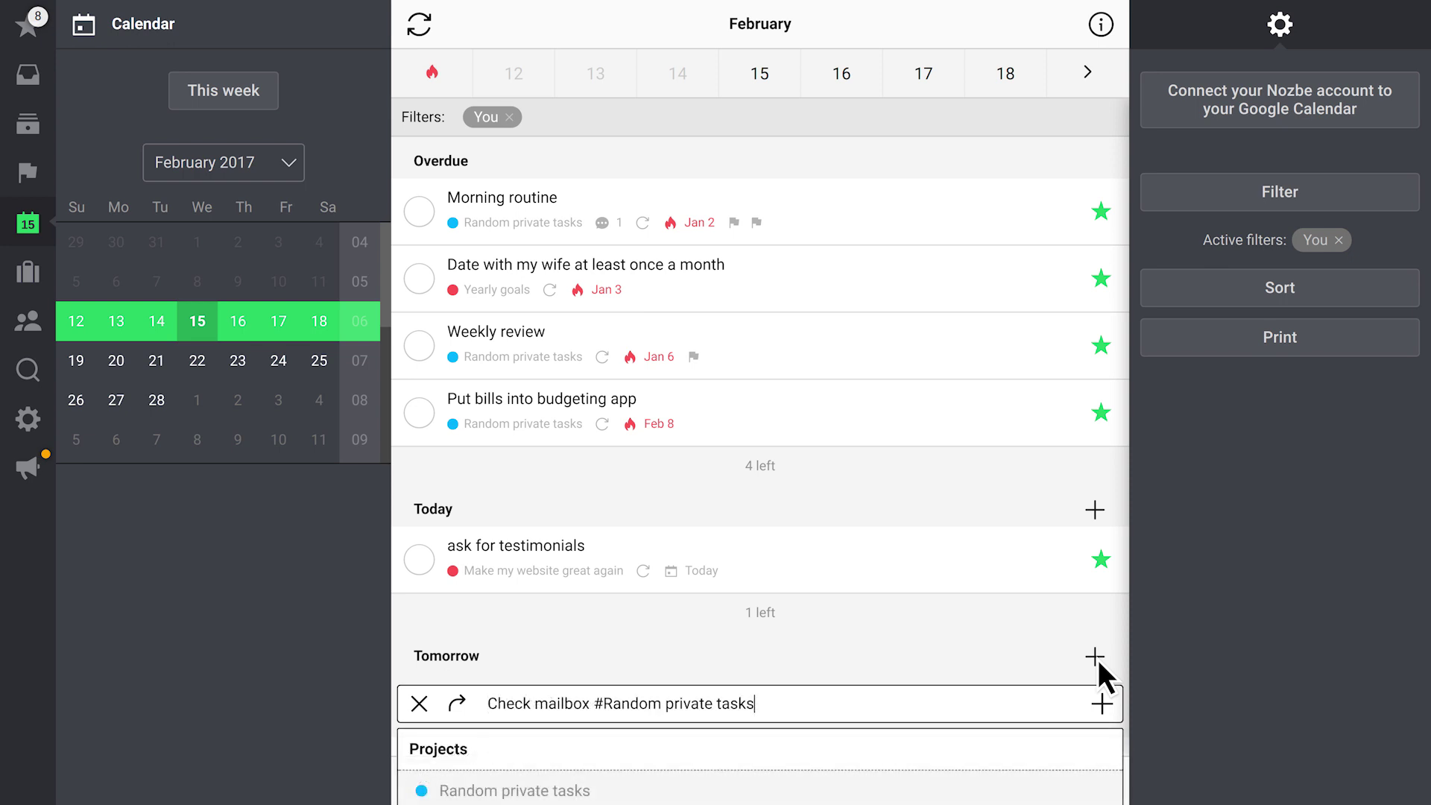
key(Return)
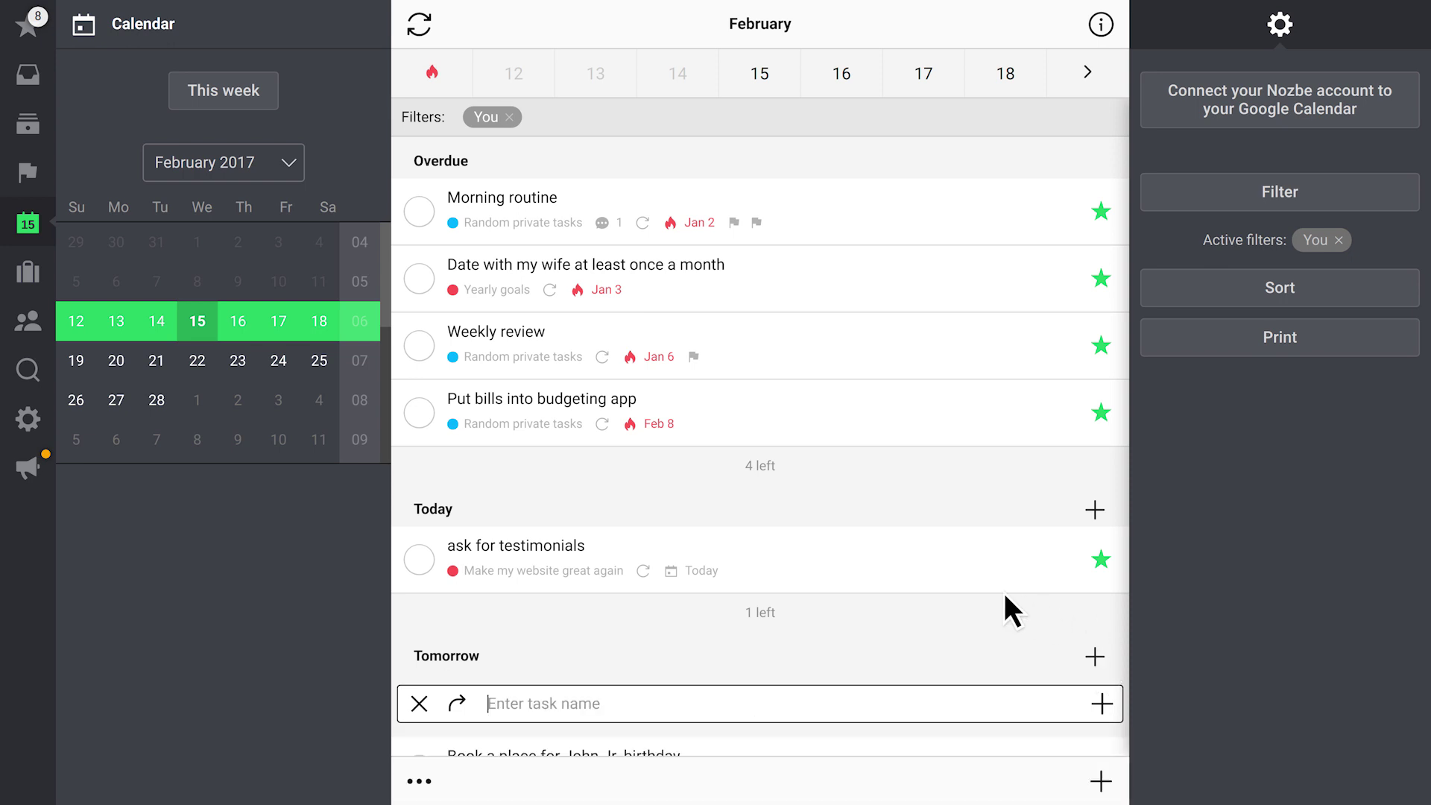
click(183, 364)
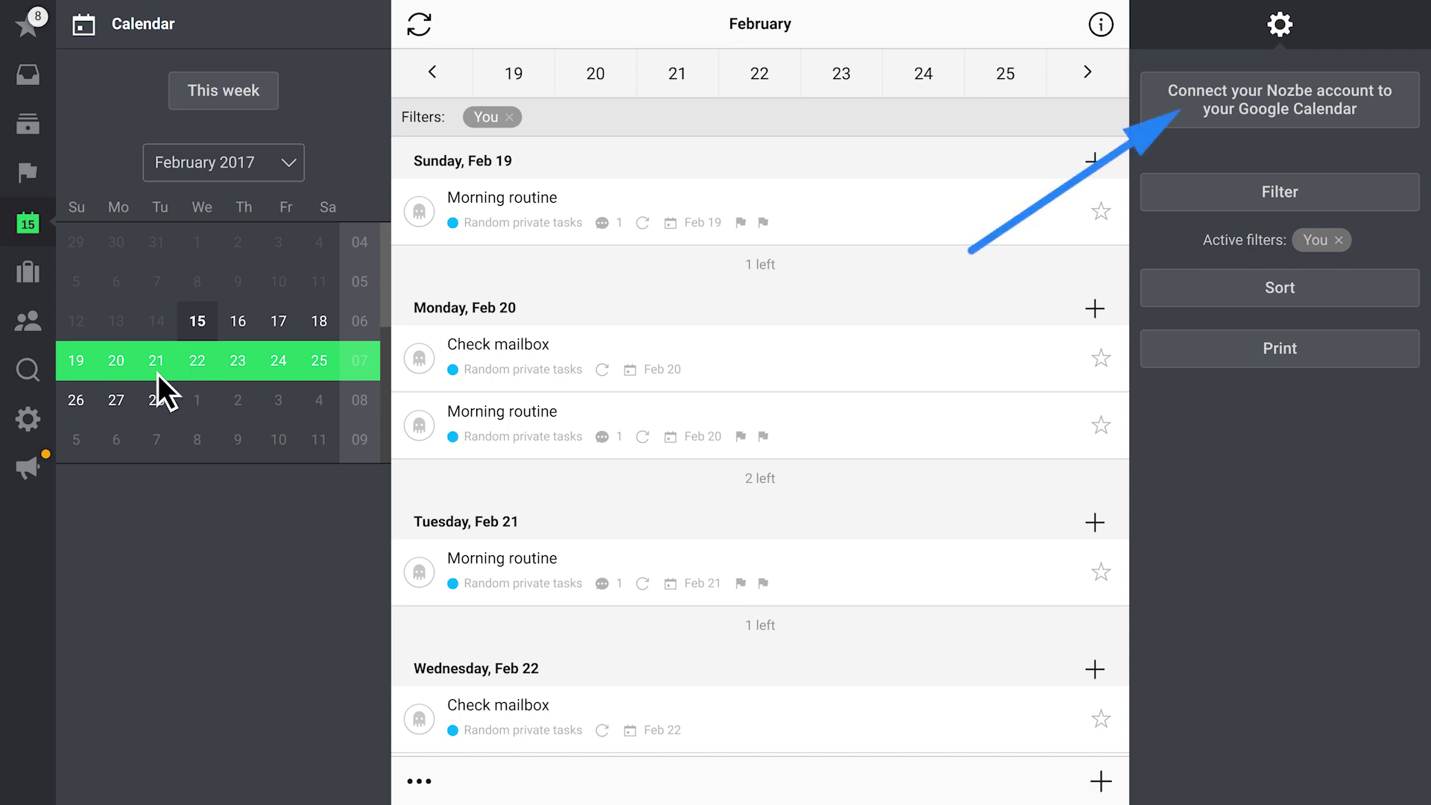
Open the Integrations page in Nozbe's settings
click(28, 437)
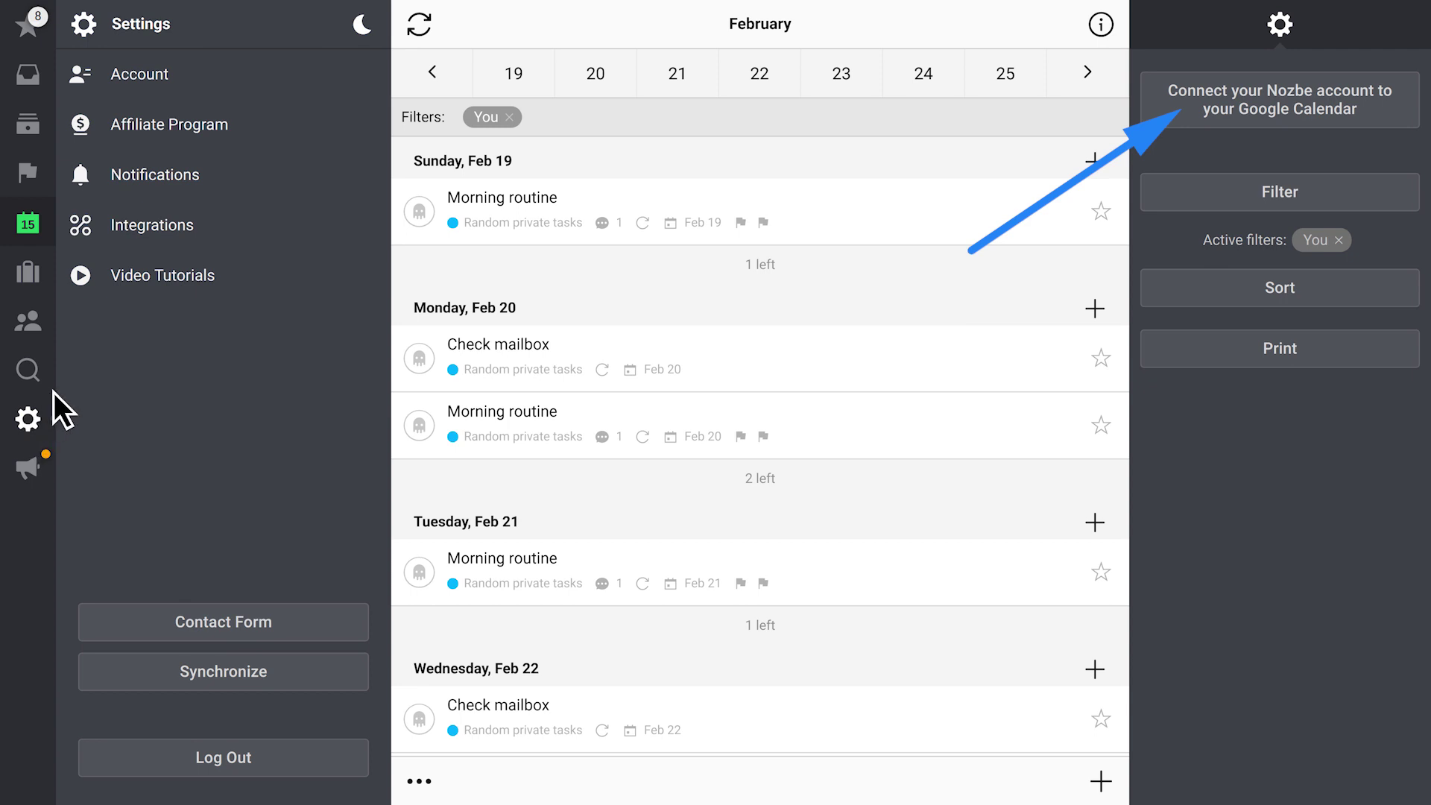
click(214, 225)
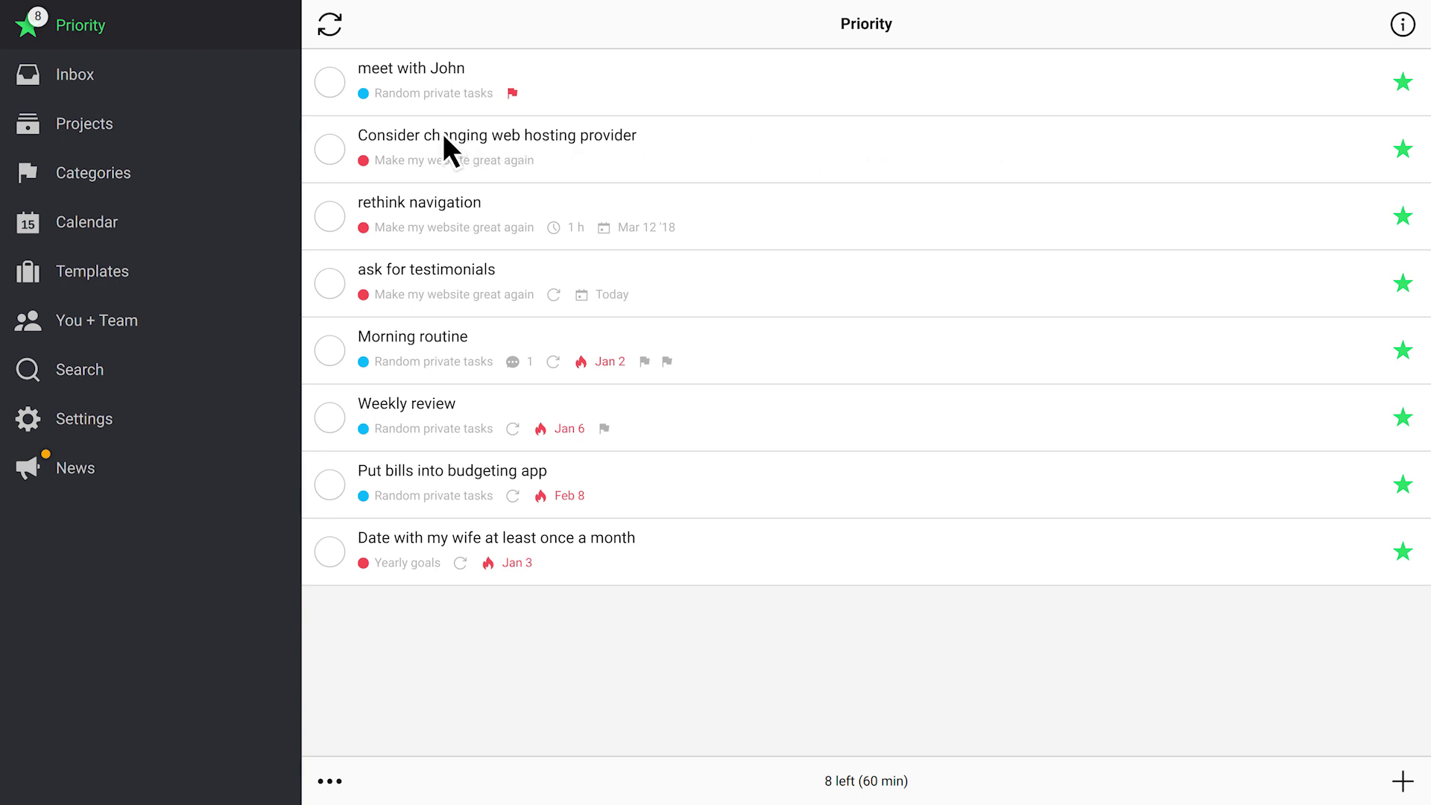
Open the record a video introduction project's settings and add the teammate to it
click(140, 131)
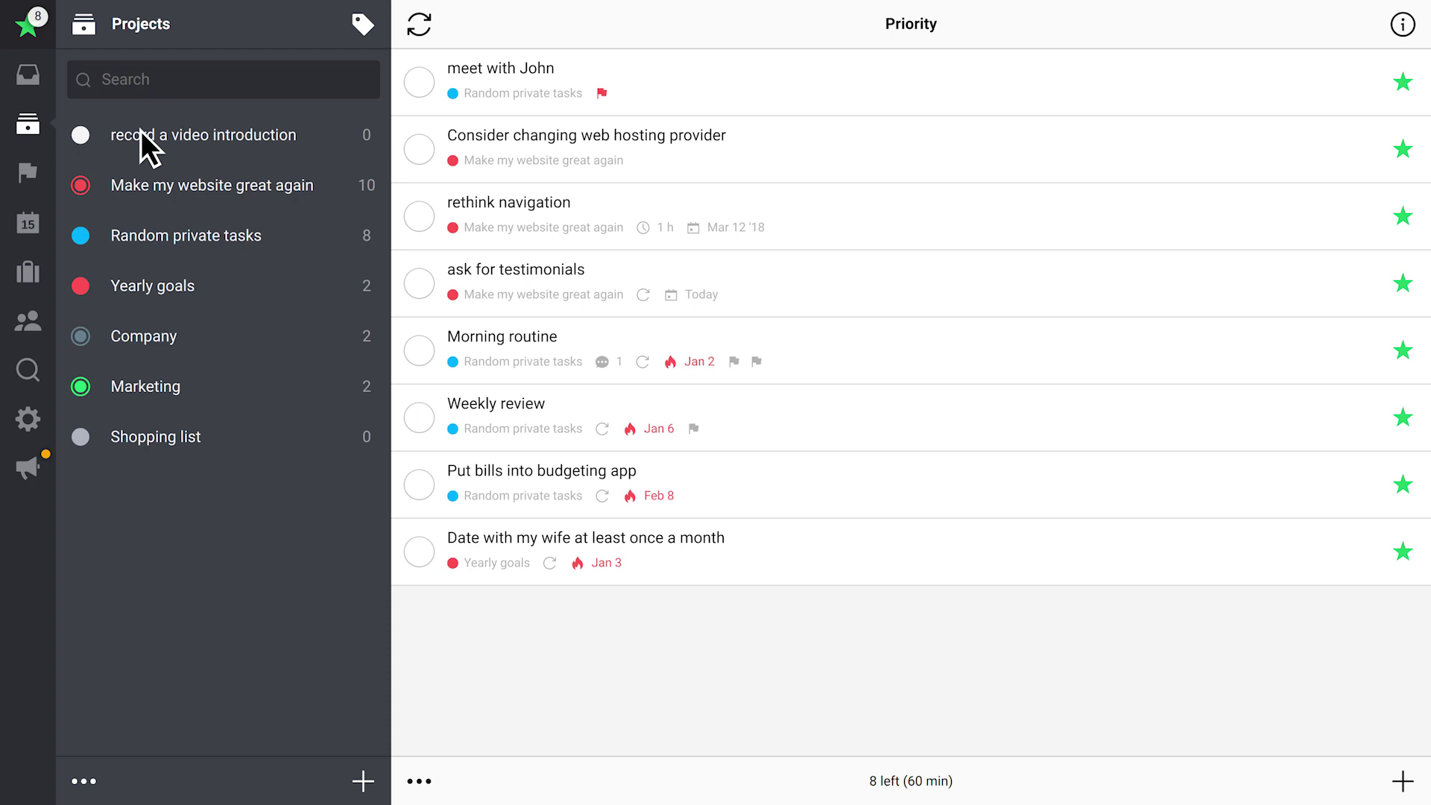
click(141, 131)
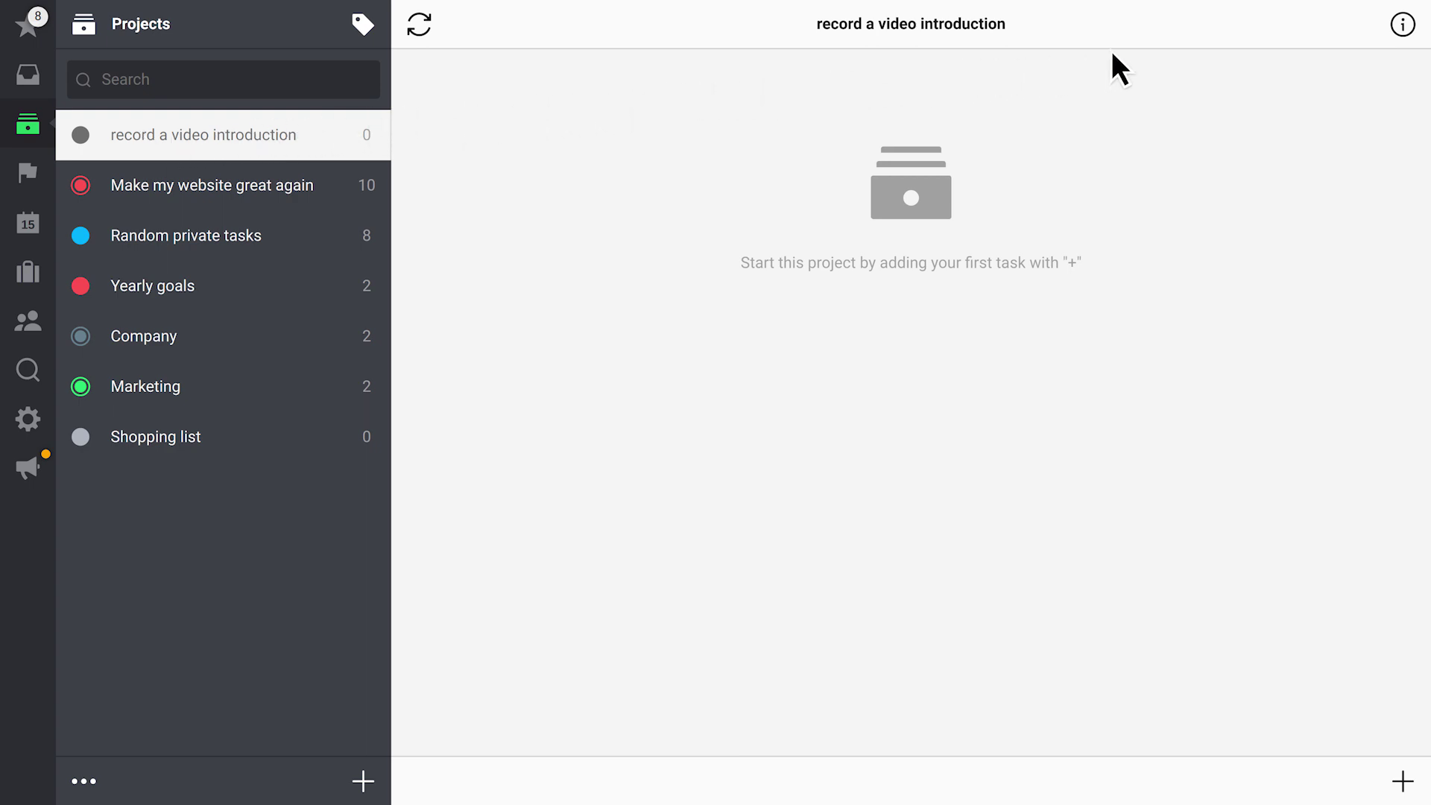
click(1403, 26)
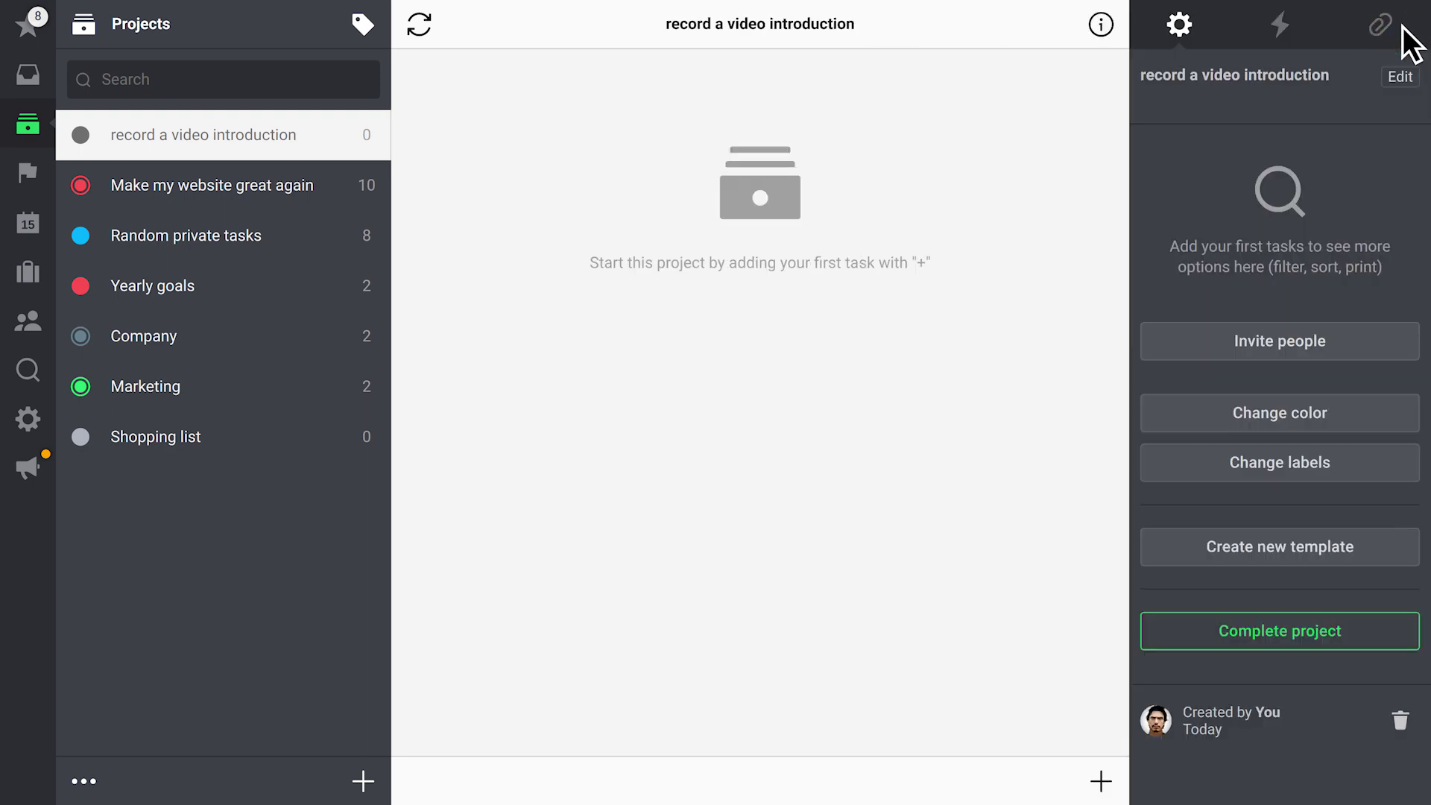
click(1350, 344)
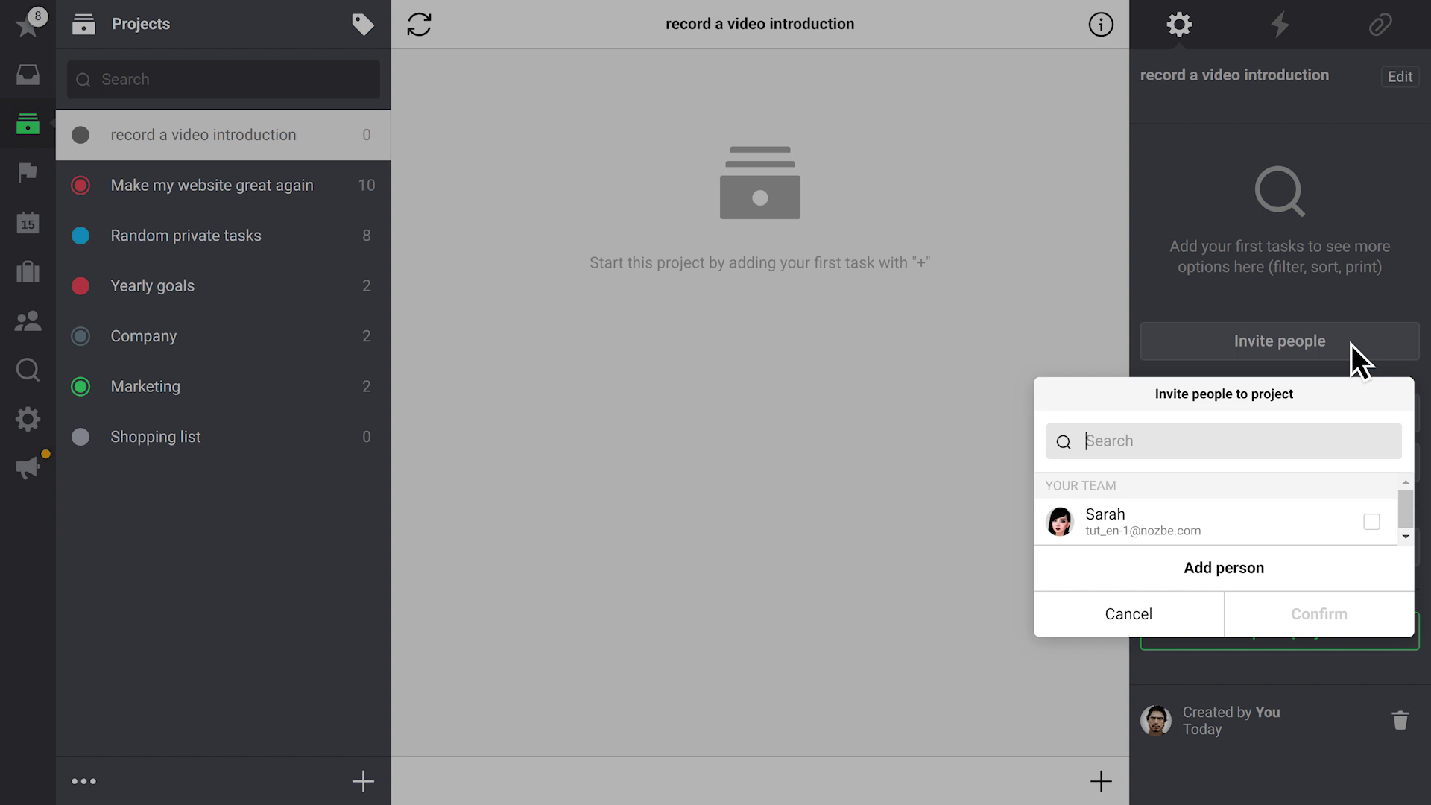
click(1370, 520)
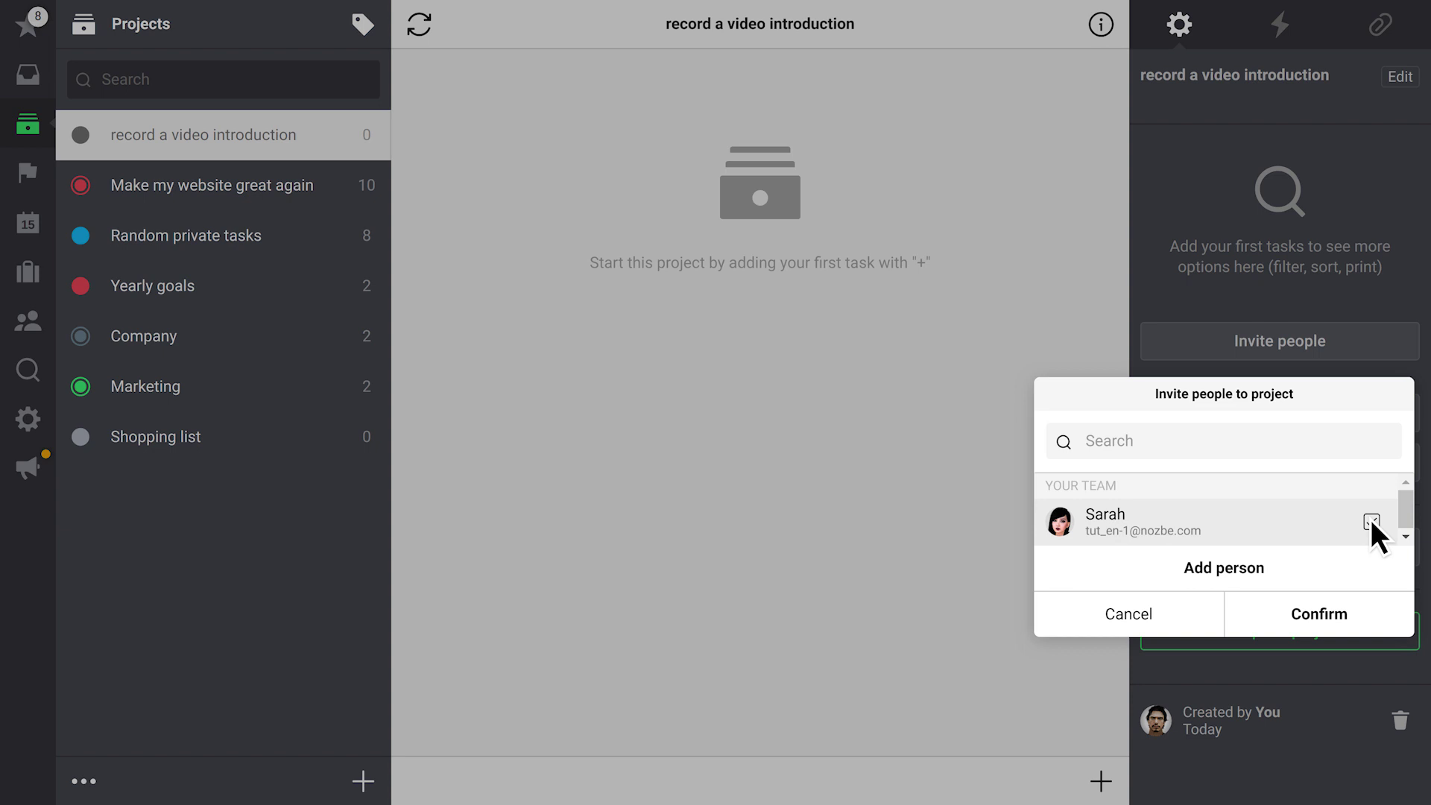
Invite one more person by e-mail address, confirm sharing, and review the project's member list
click(1283, 566)
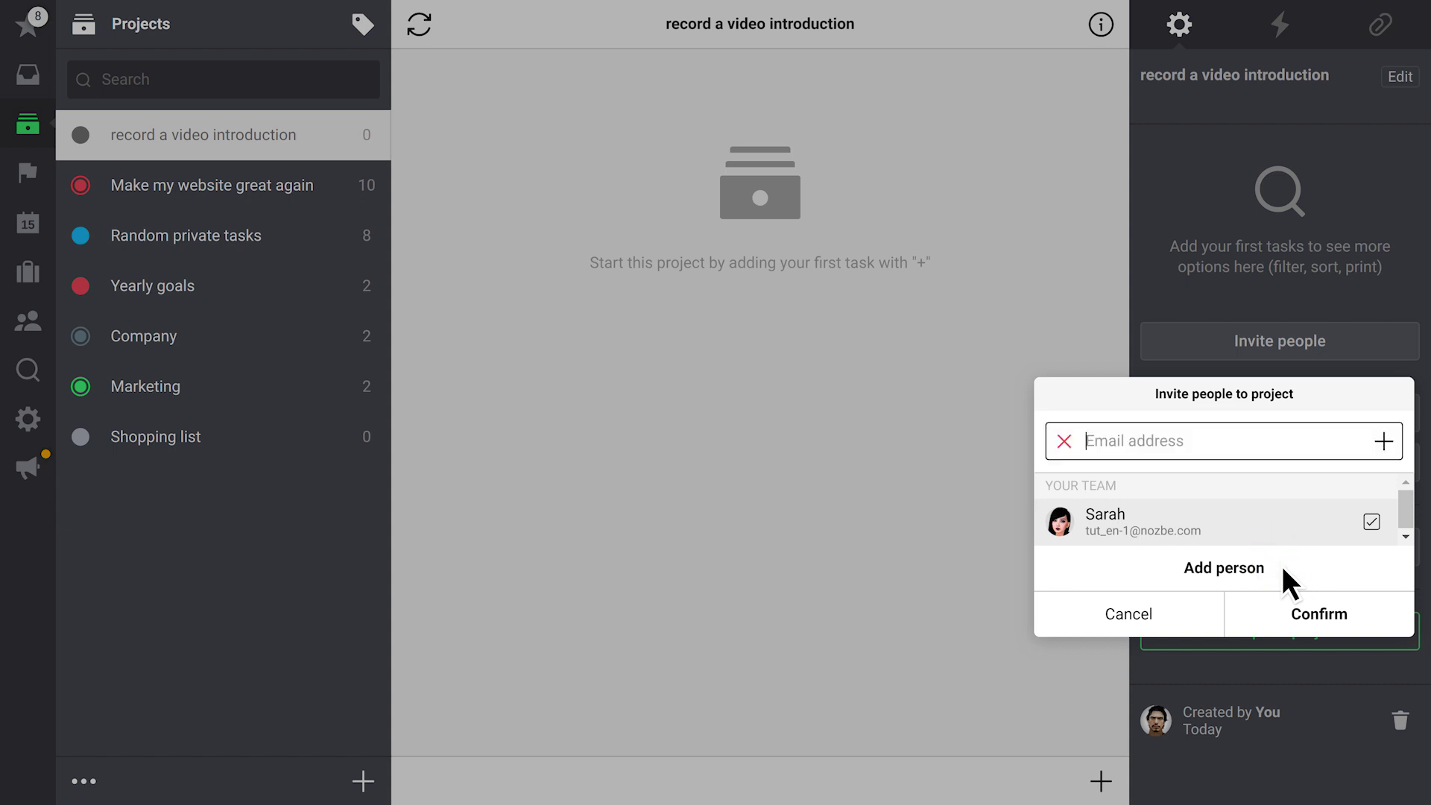
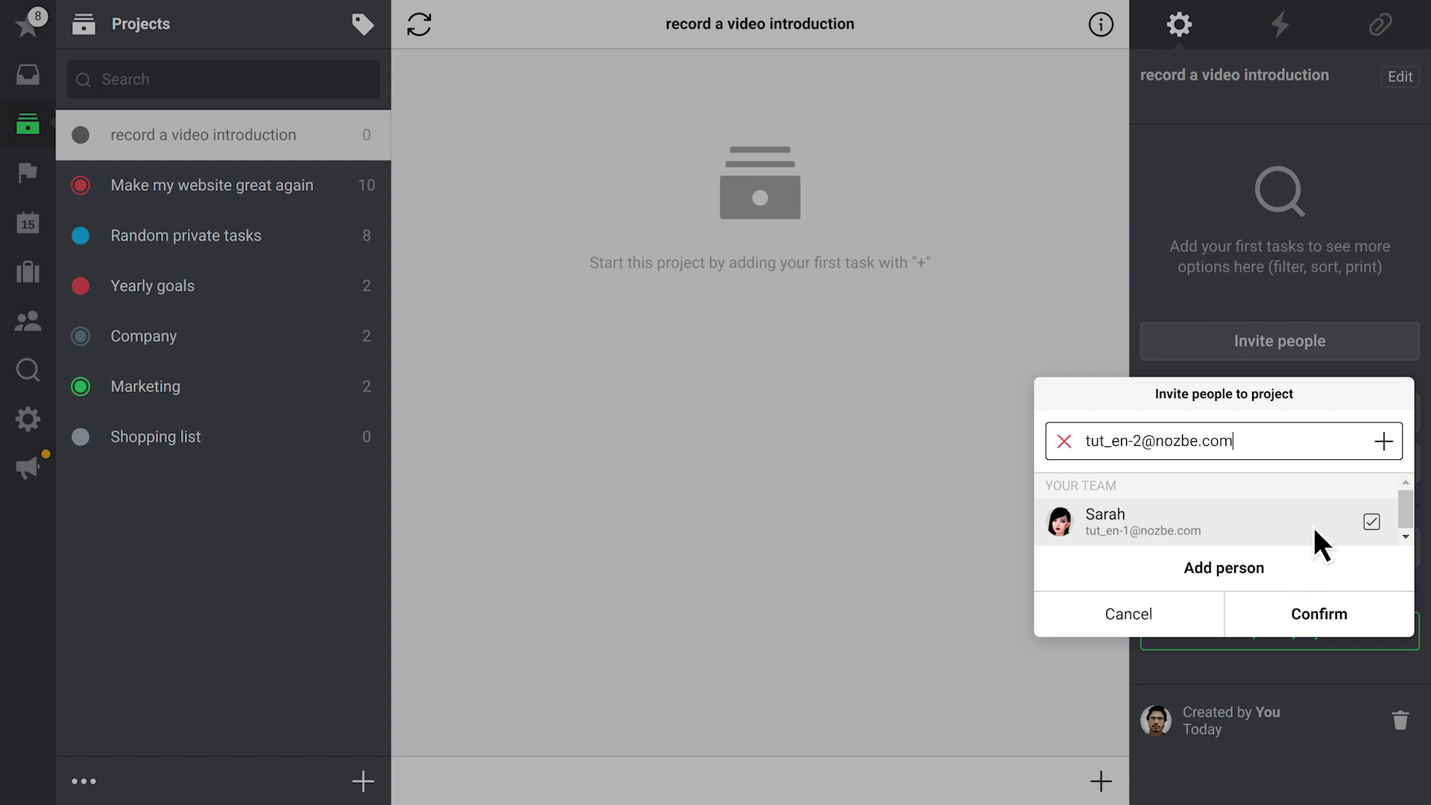
click(1383, 441)
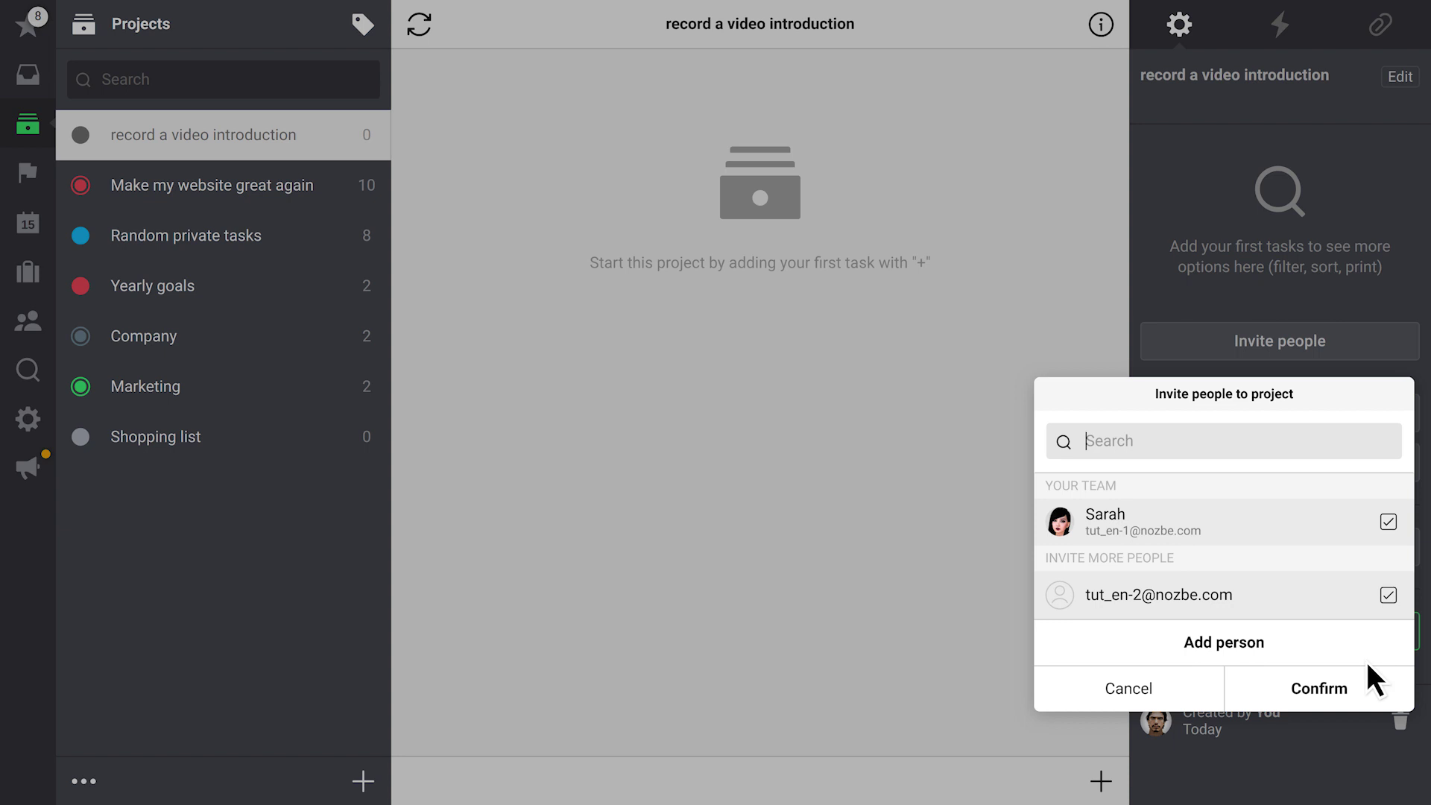
click(1363, 684)
click(890, 397)
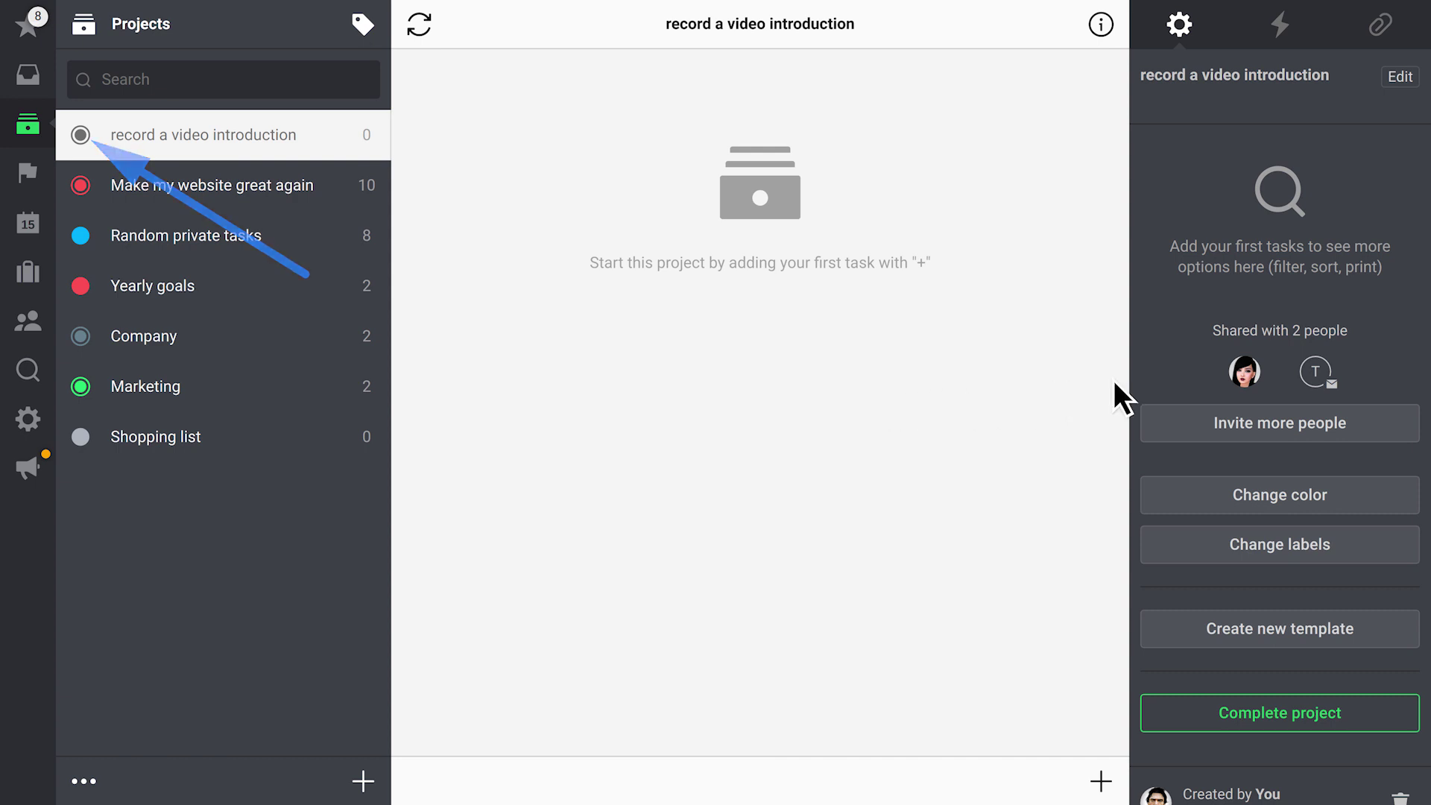
click(1278, 371)
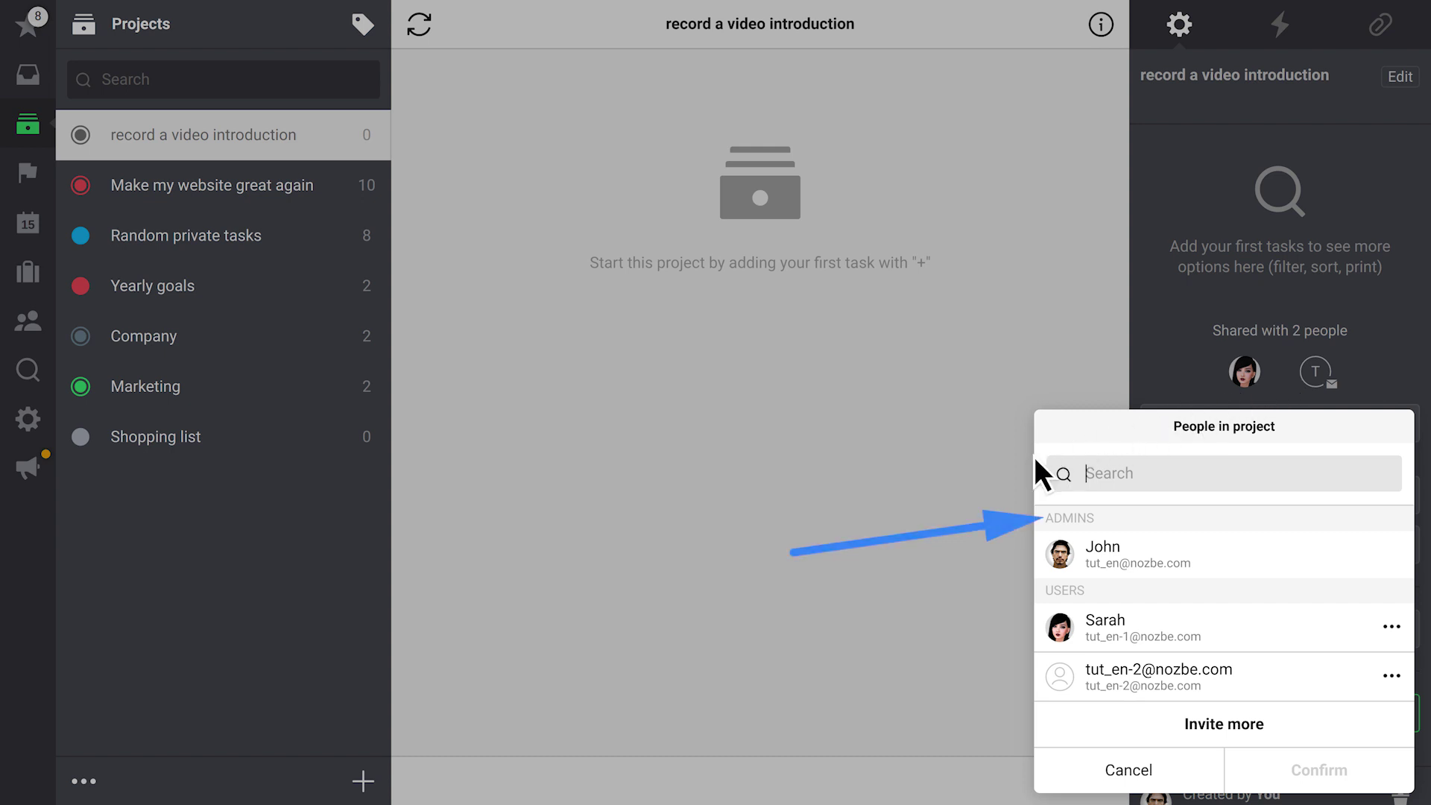
click(787, 545)
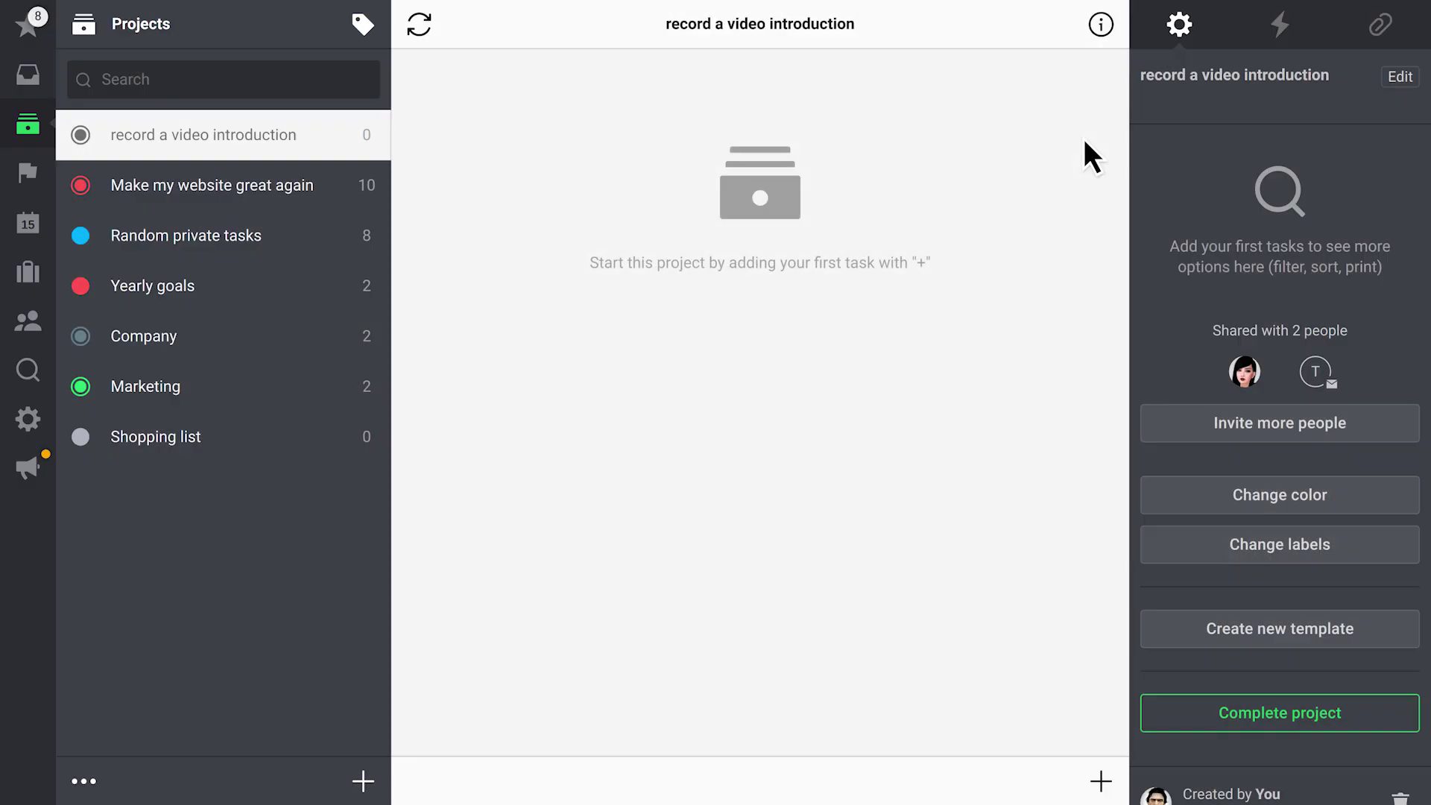
Make Freelancer responsible for the create an engaging thumbnail task and start a comment
click(1101, 24)
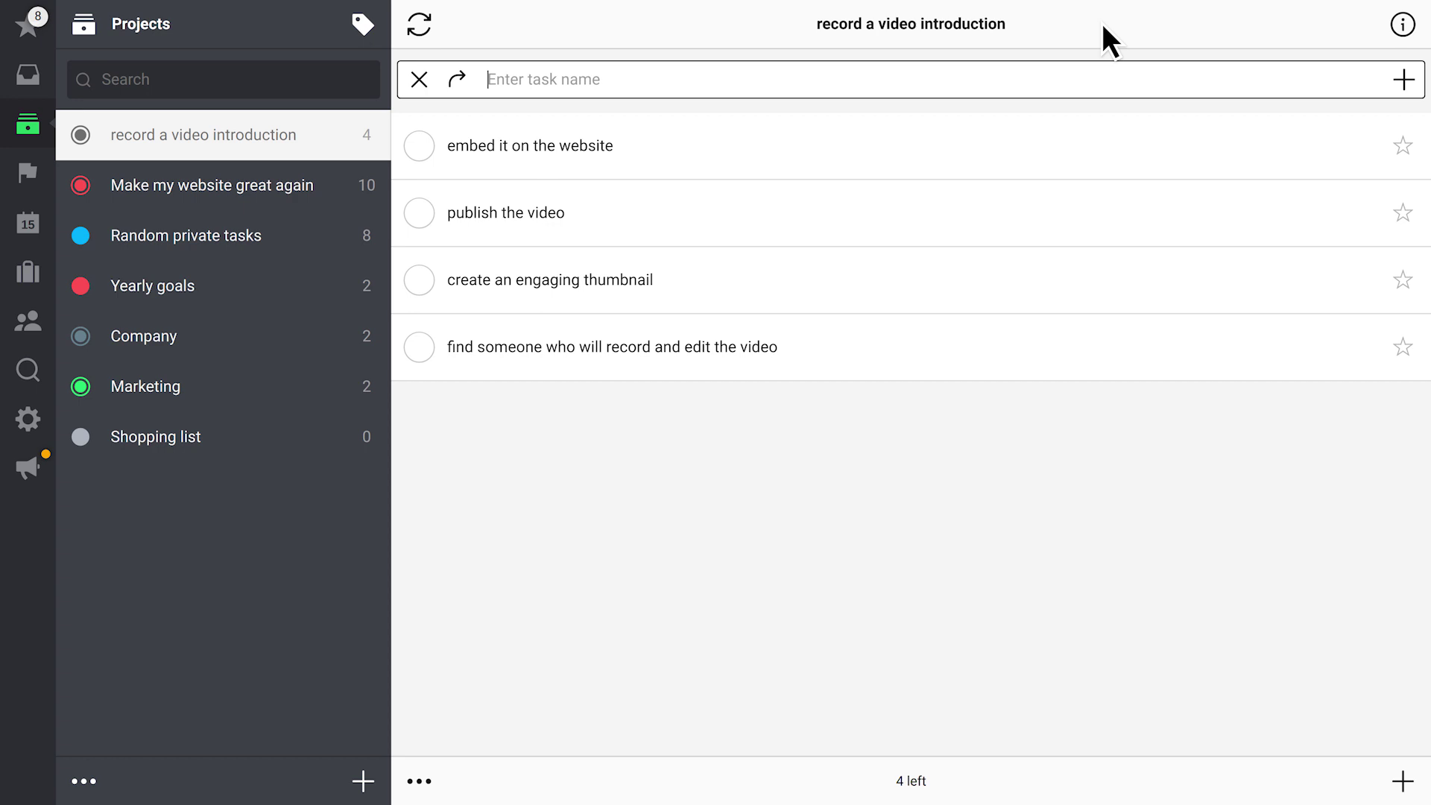
click(766, 283)
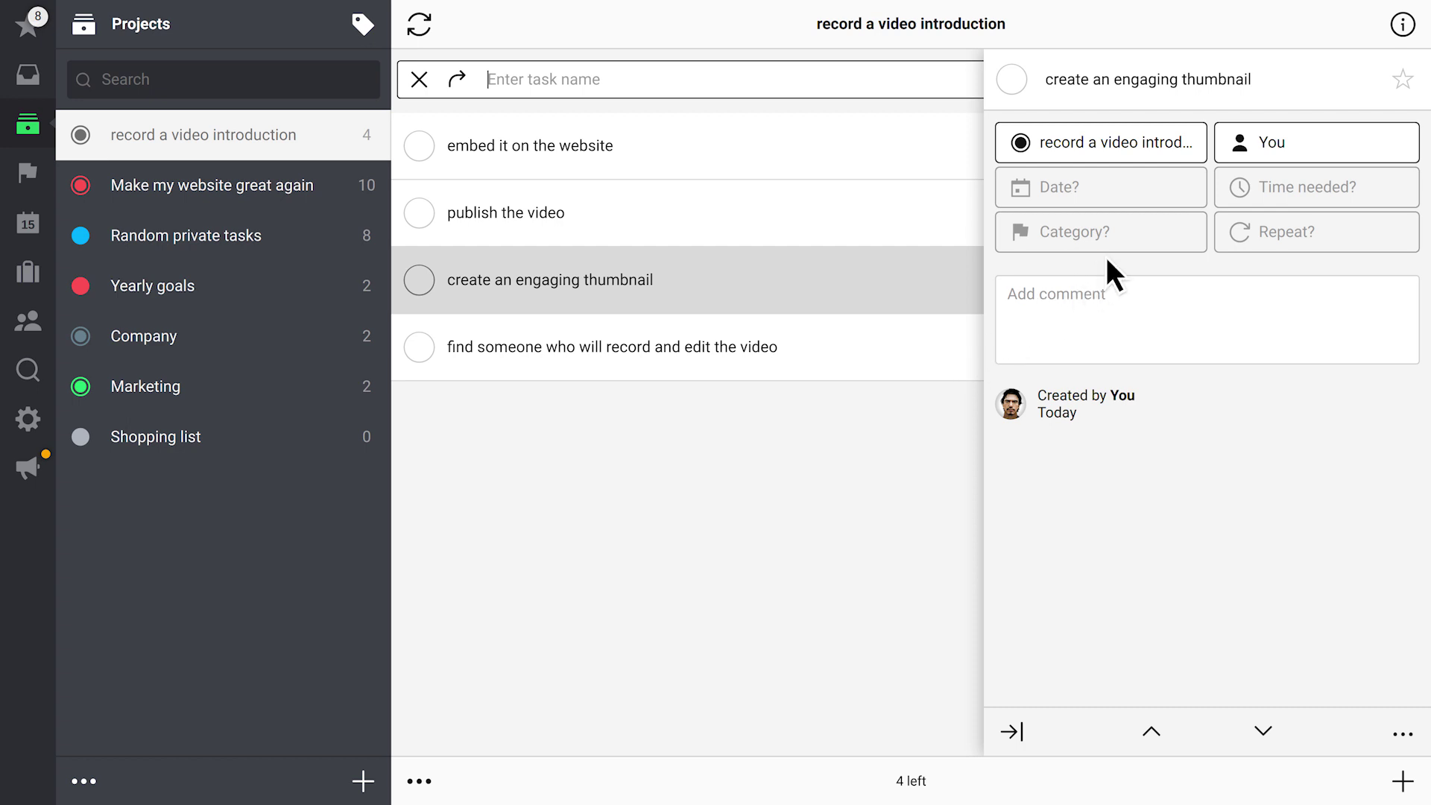
click(1283, 138)
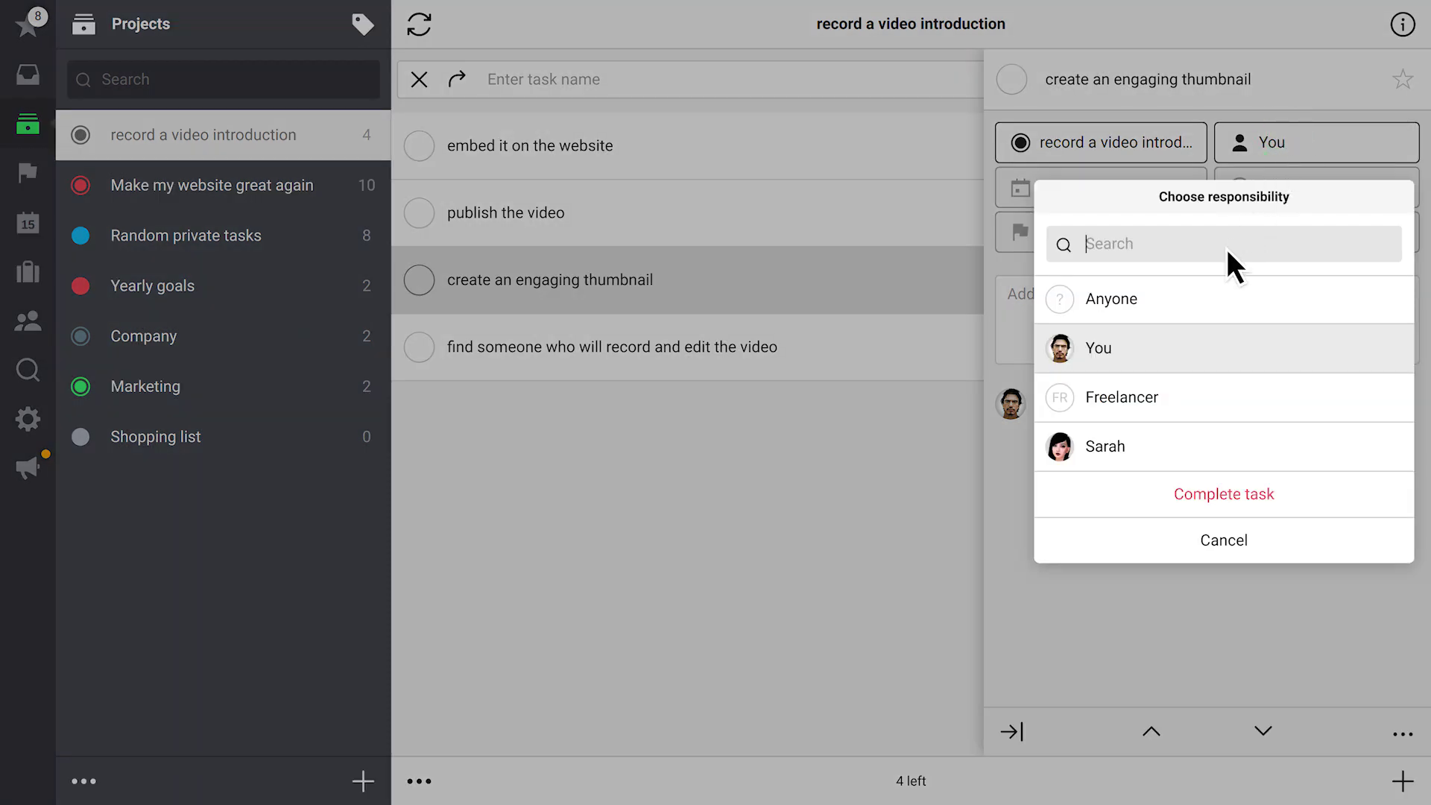
click(1149, 399)
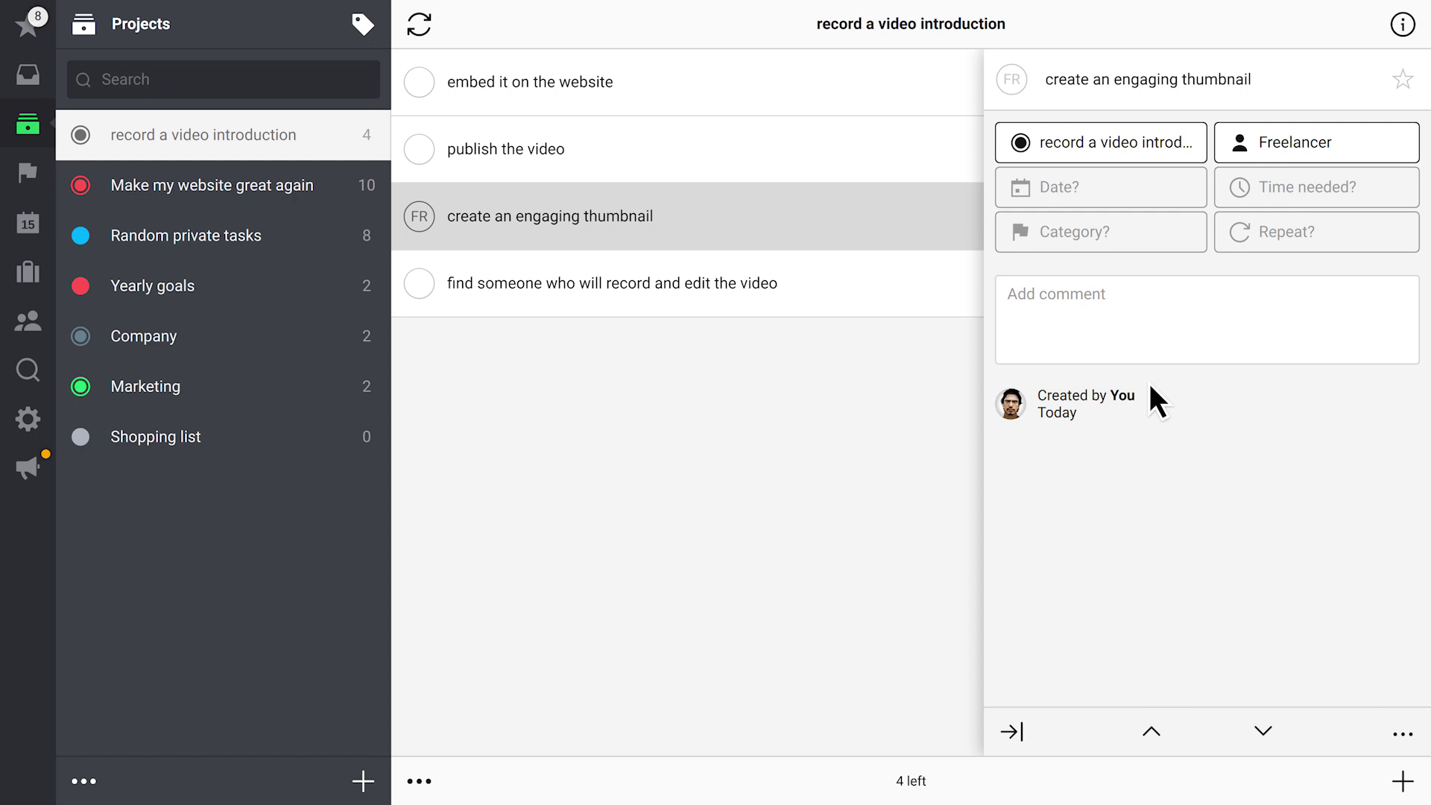
click(1151, 328)
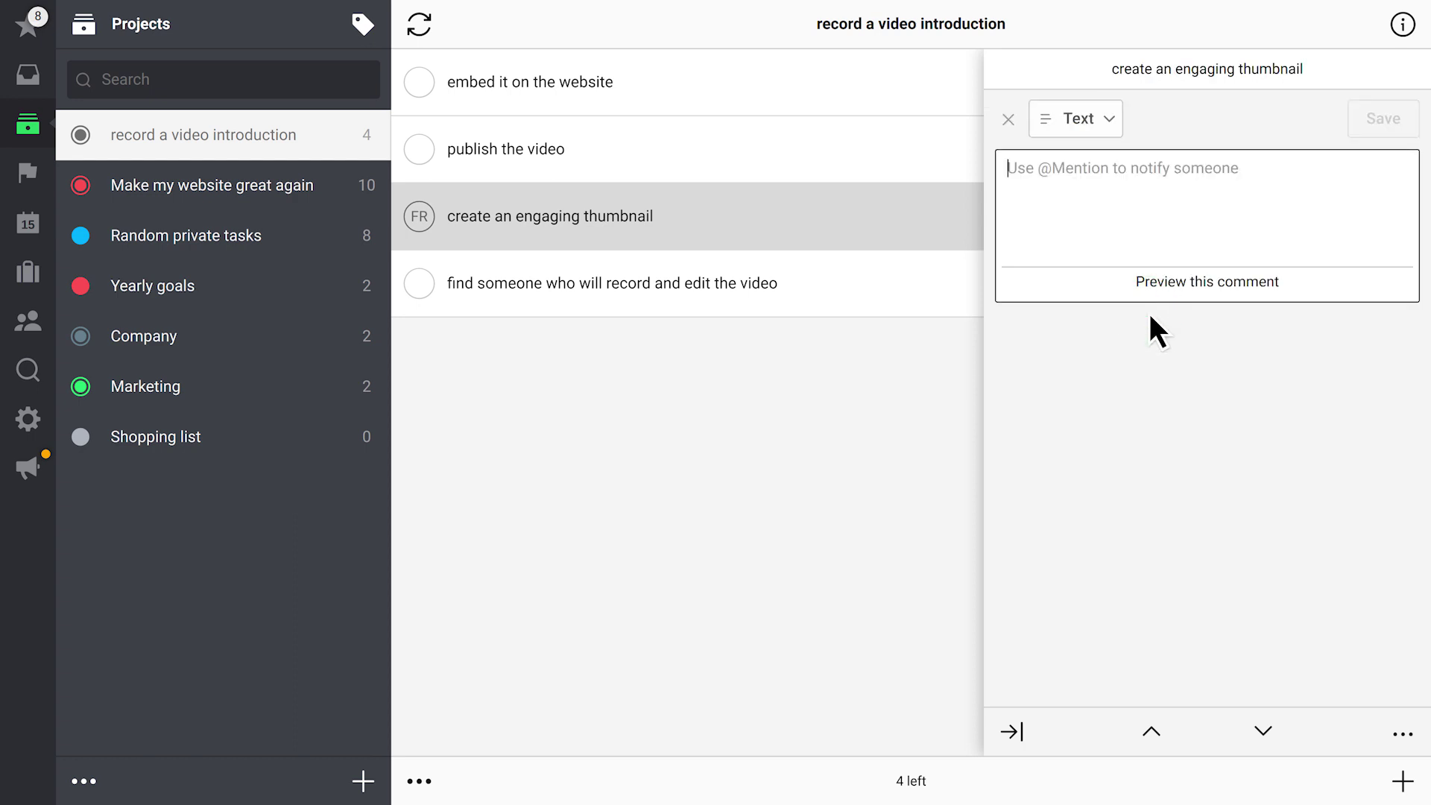
Post the big-company-logo-over-blurry-frame description as a comment on the thumbnail task
text(A big logo of our company with blurry frame of new video as a background)
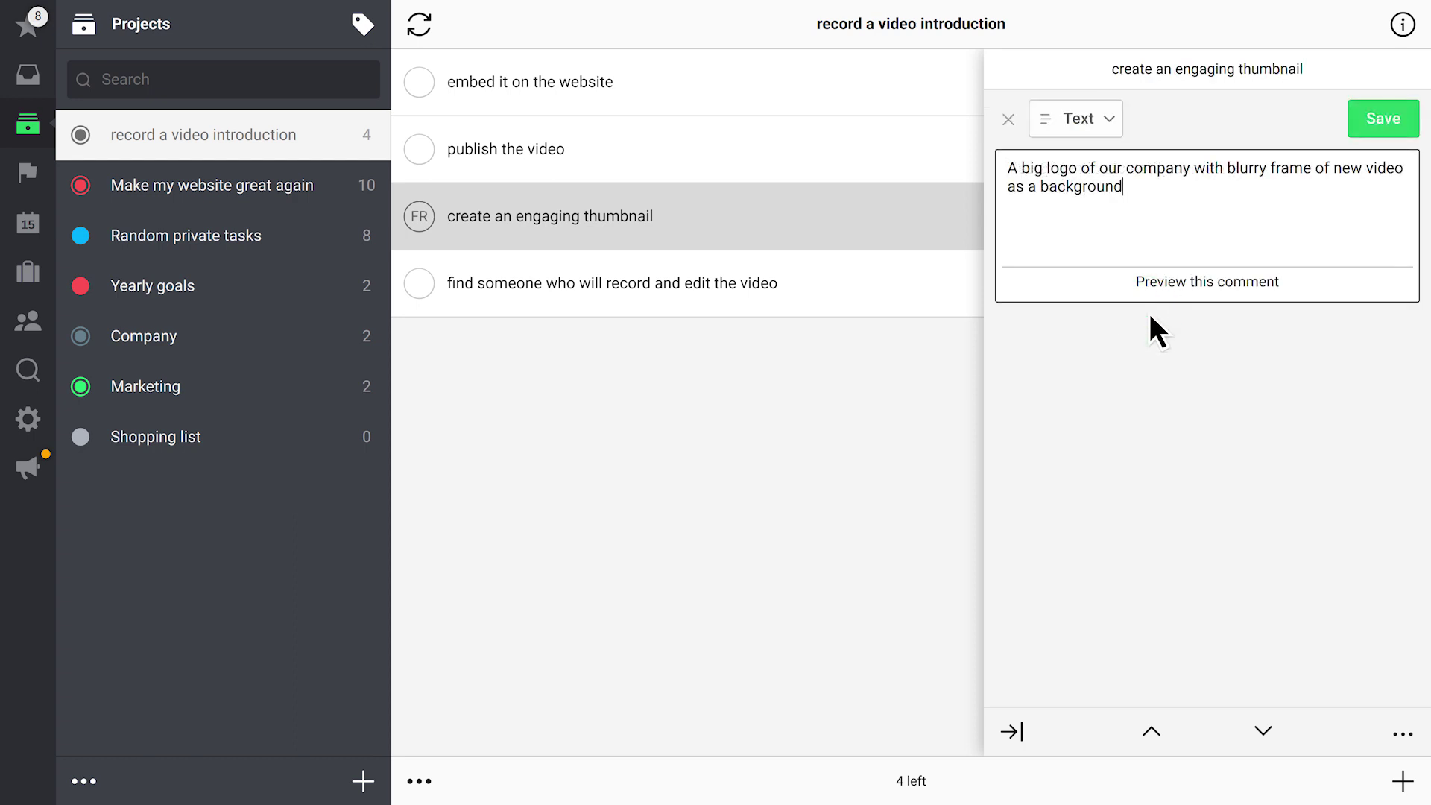
click(1385, 120)
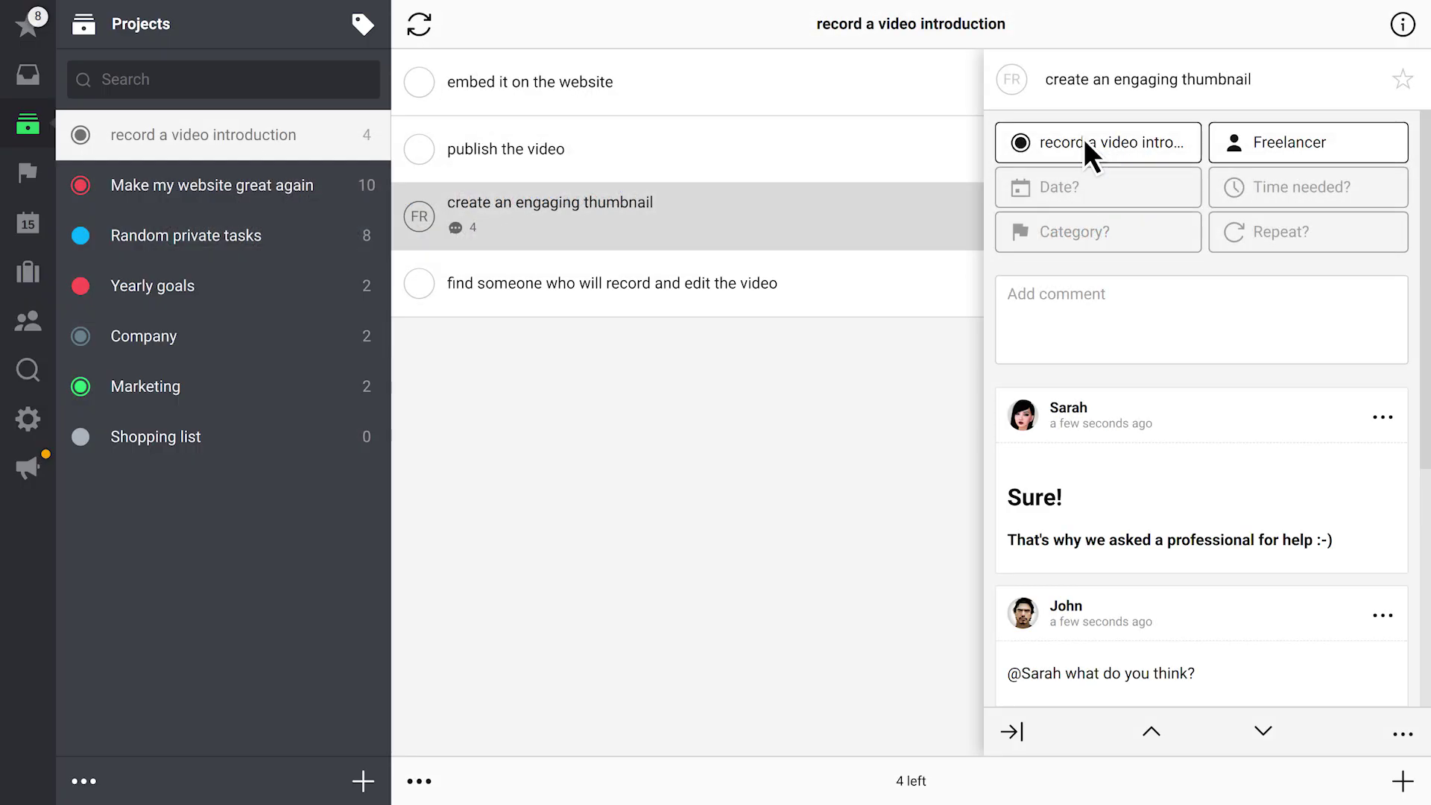
Add a Checklist comment to the find someone task, starting with 'search for a video team'
click(837, 276)
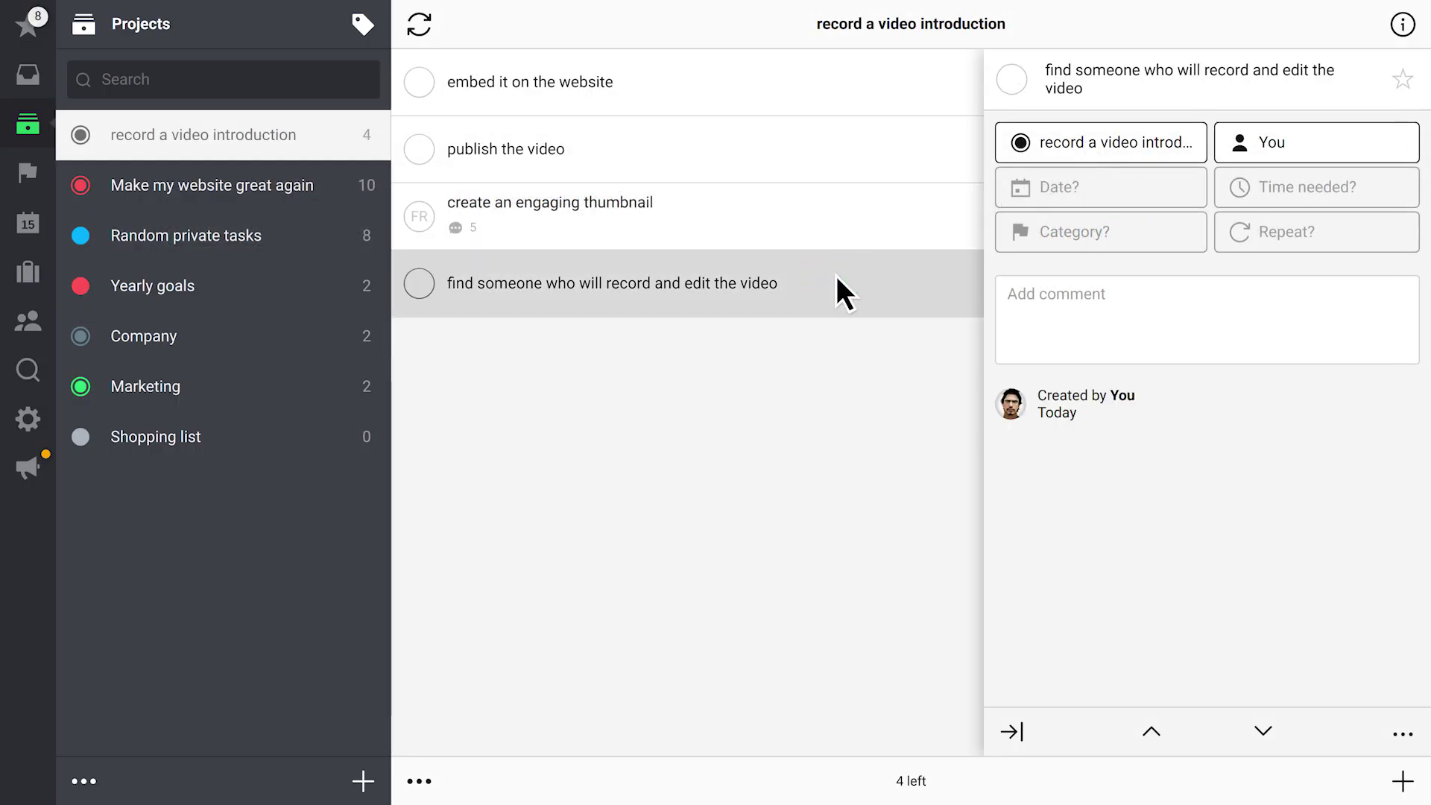
click(1089, 327)
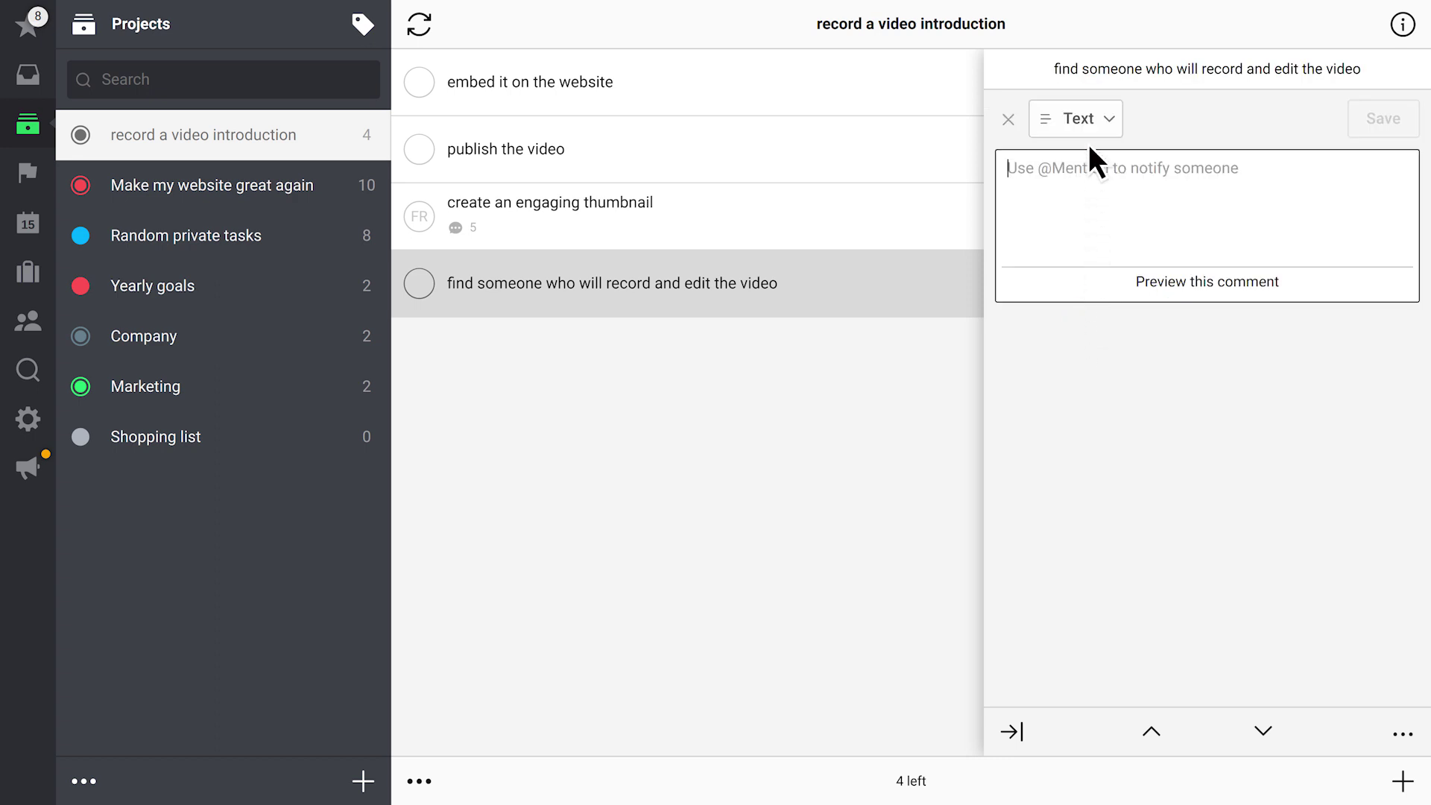
click(1086, 117)
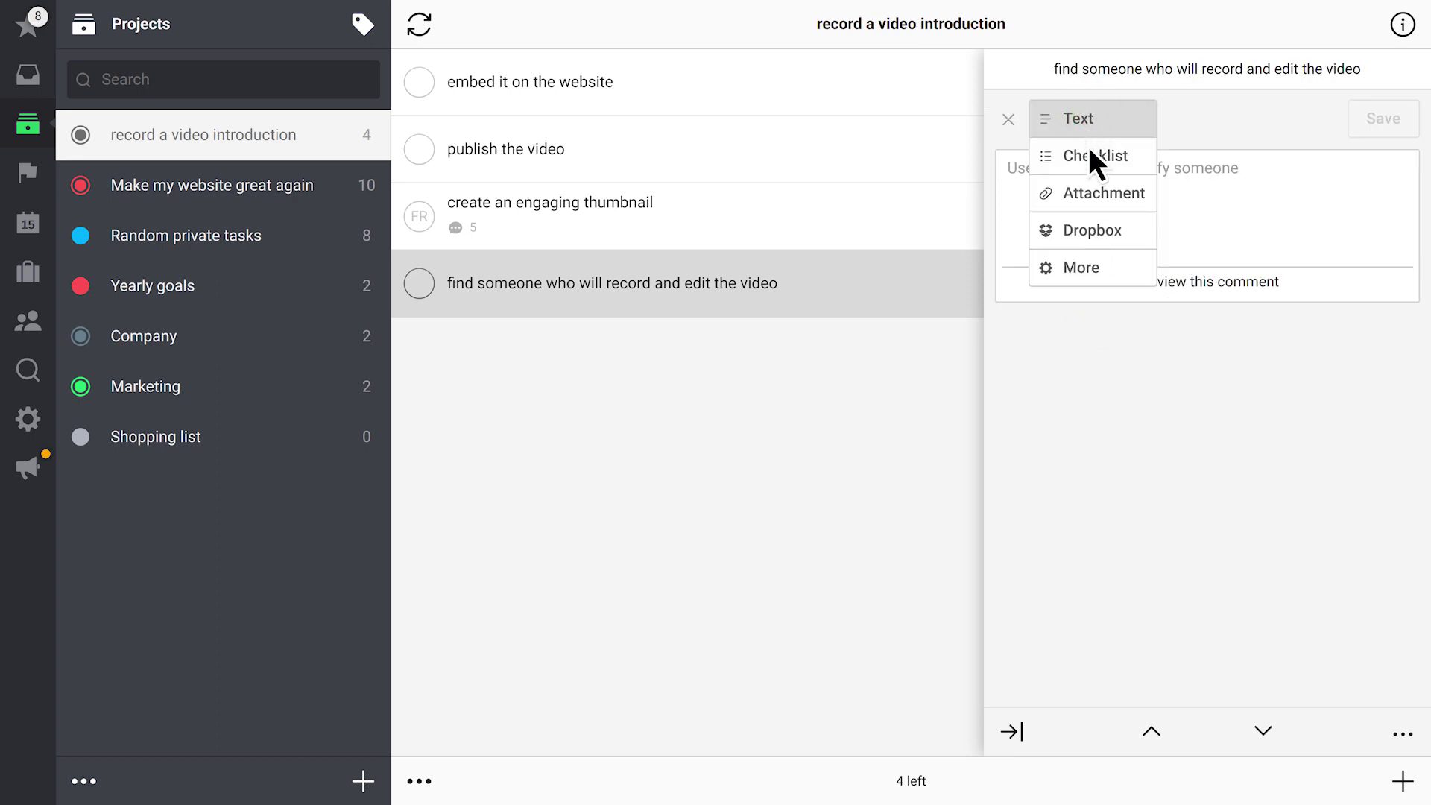
click(1094, 156)
text(search for a video team)
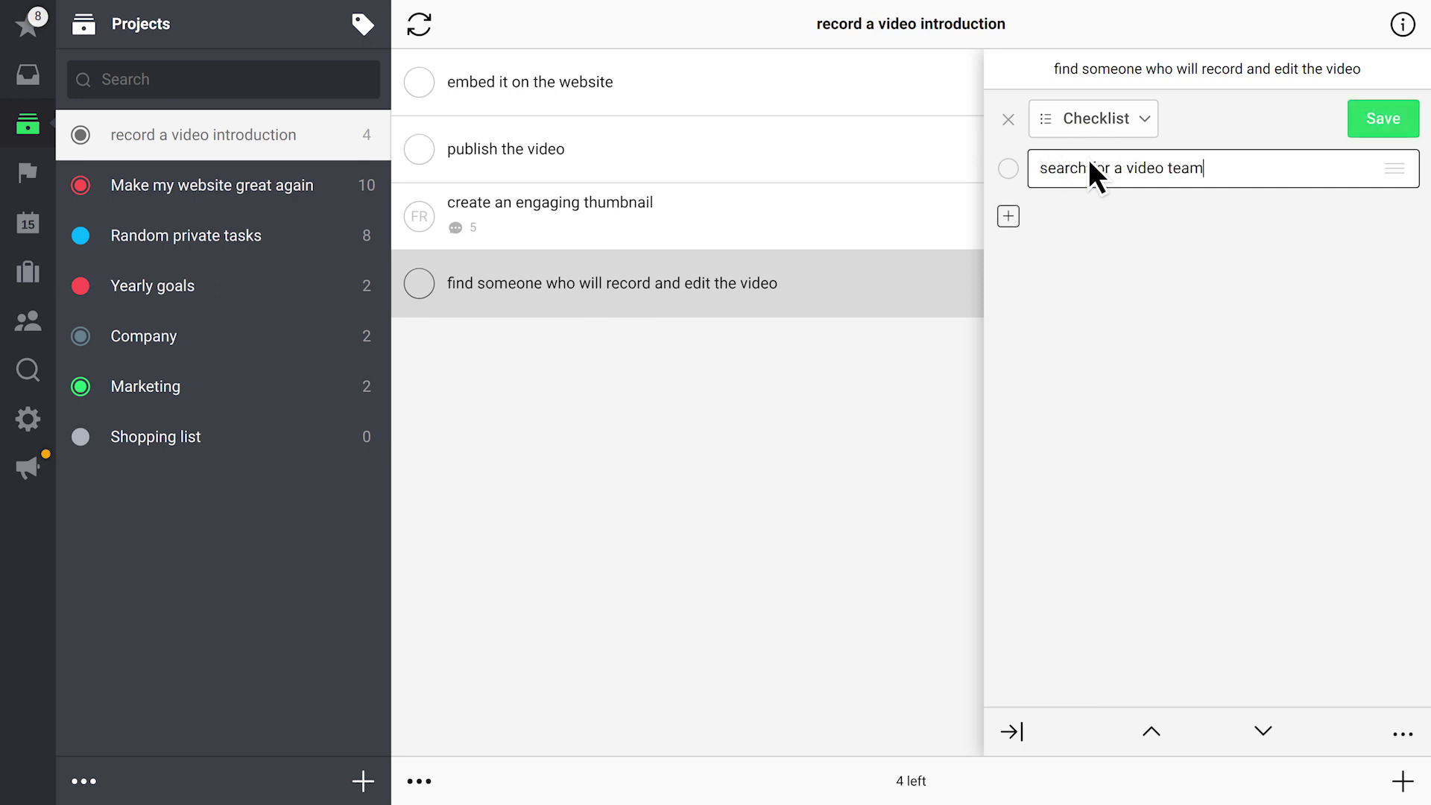
key(Return)
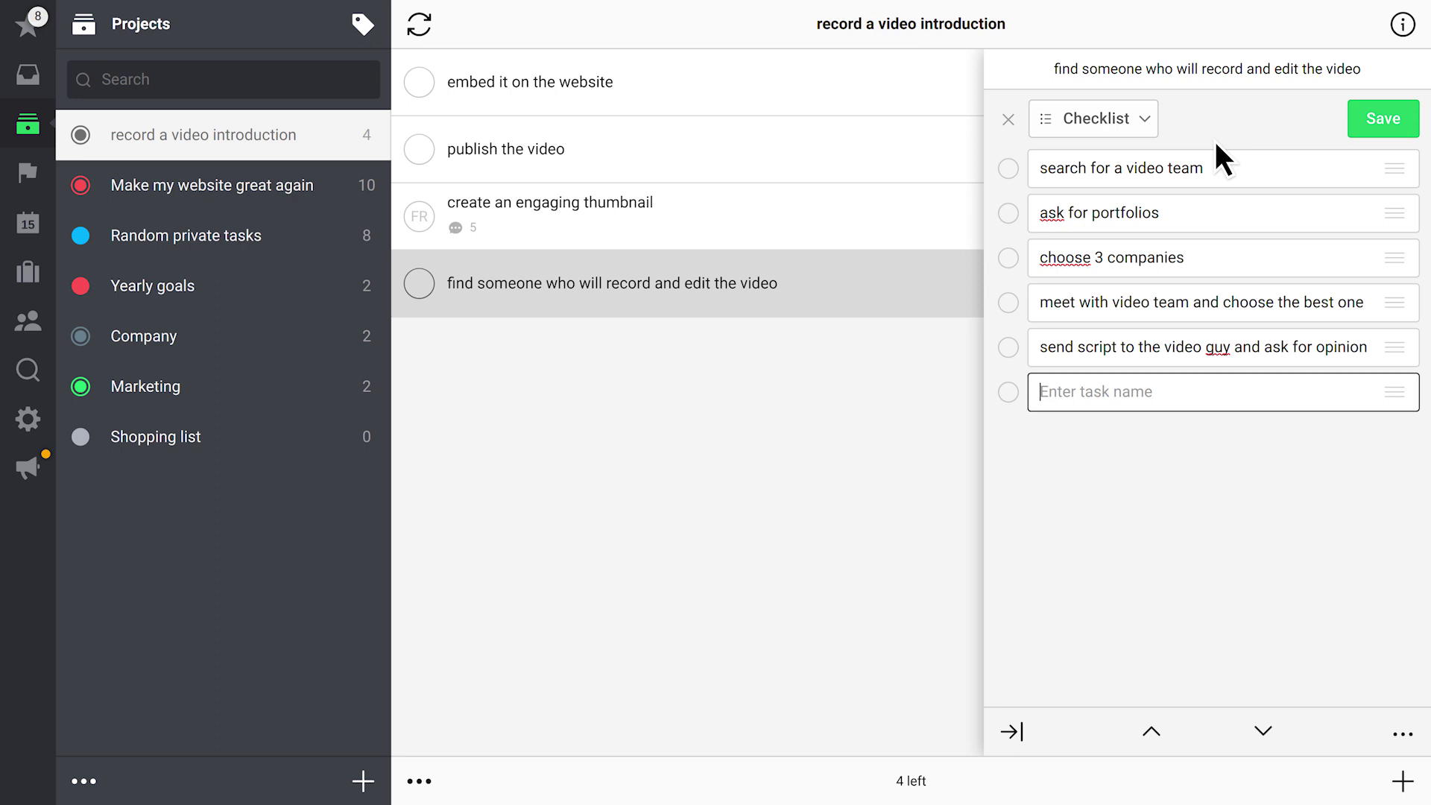
click(1391, 117)
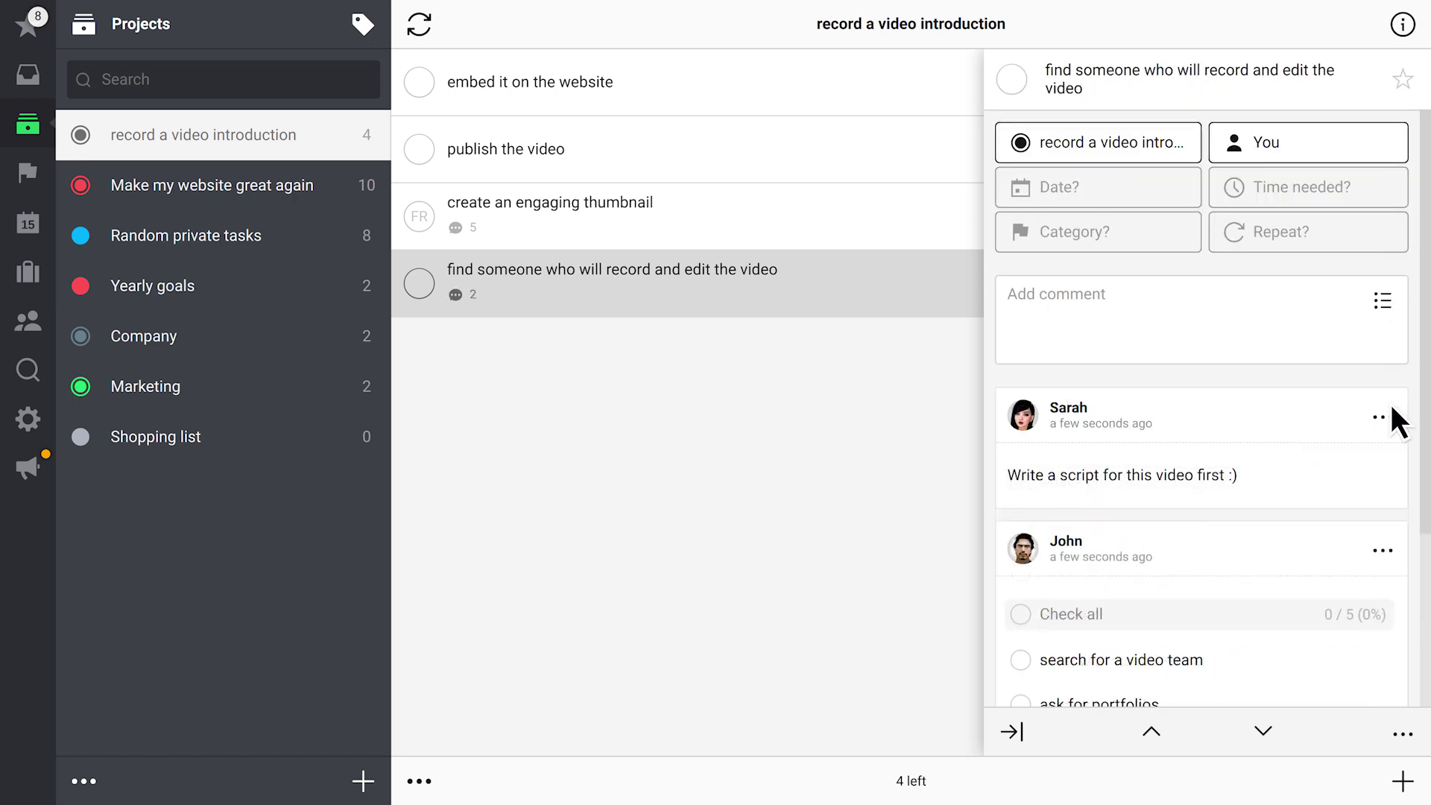
Pin the checklist comment to the top of the task's comments
click(1390, 547)
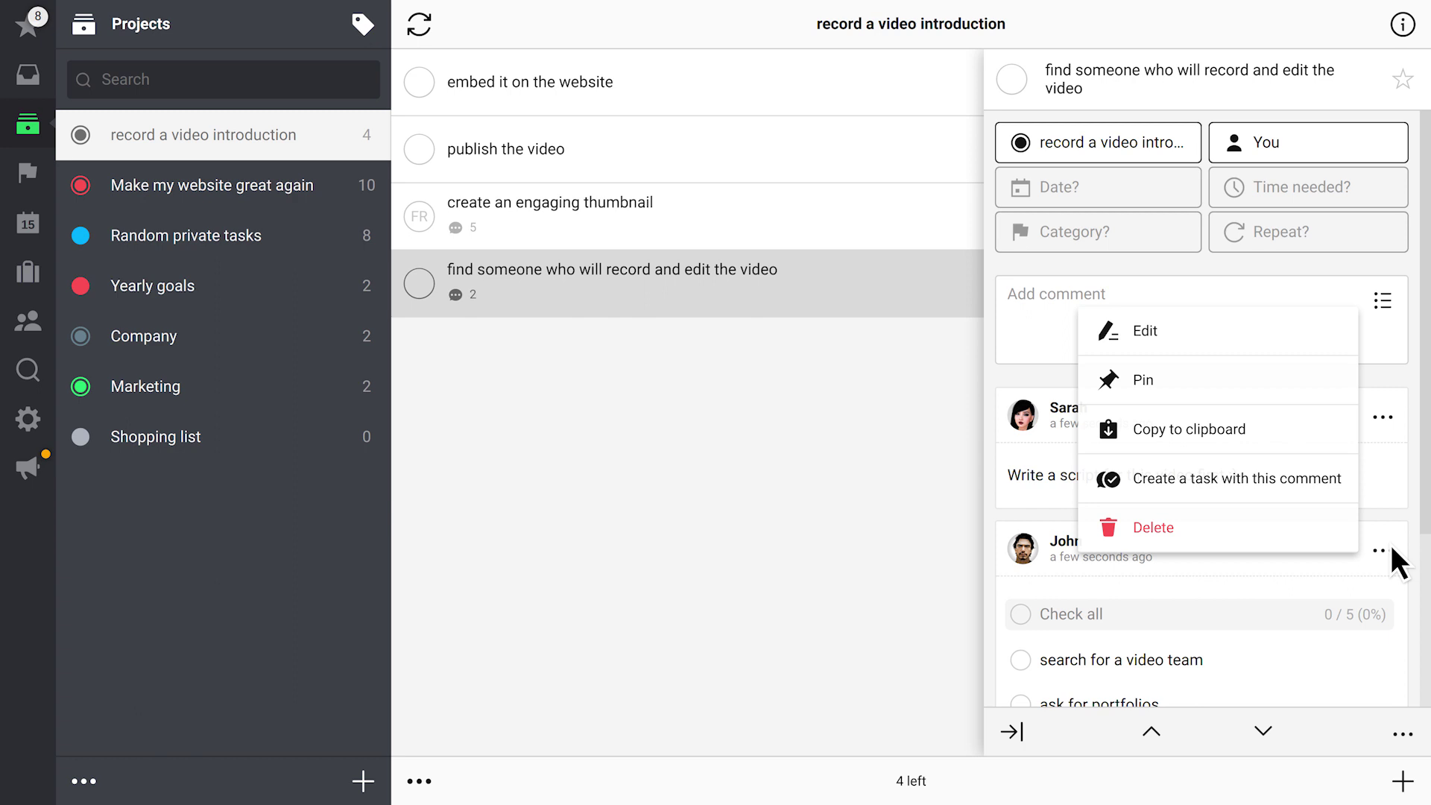
click(1204, 385)
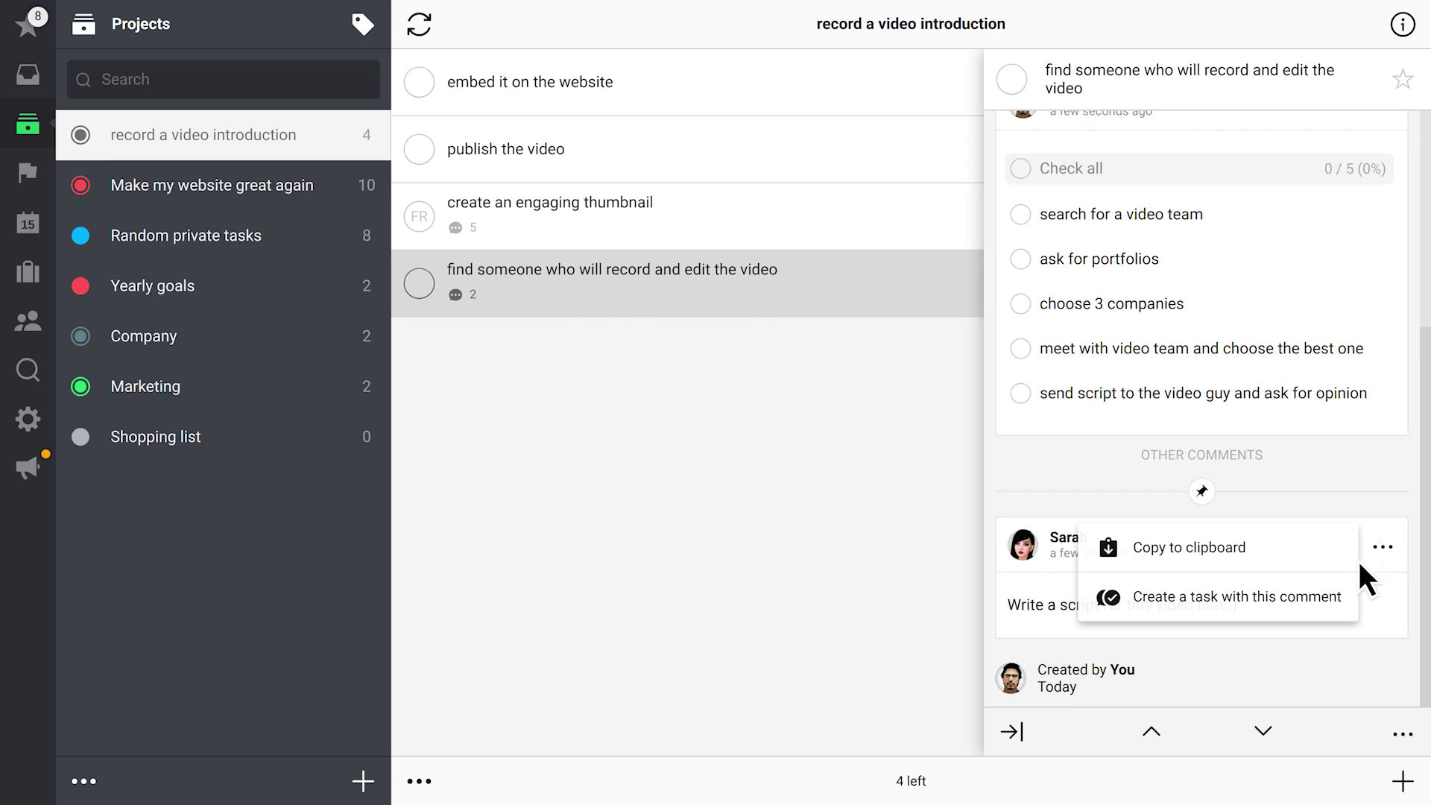
Create a new task from the 'Write a script for this video first :)' comment
click(1319, 601)
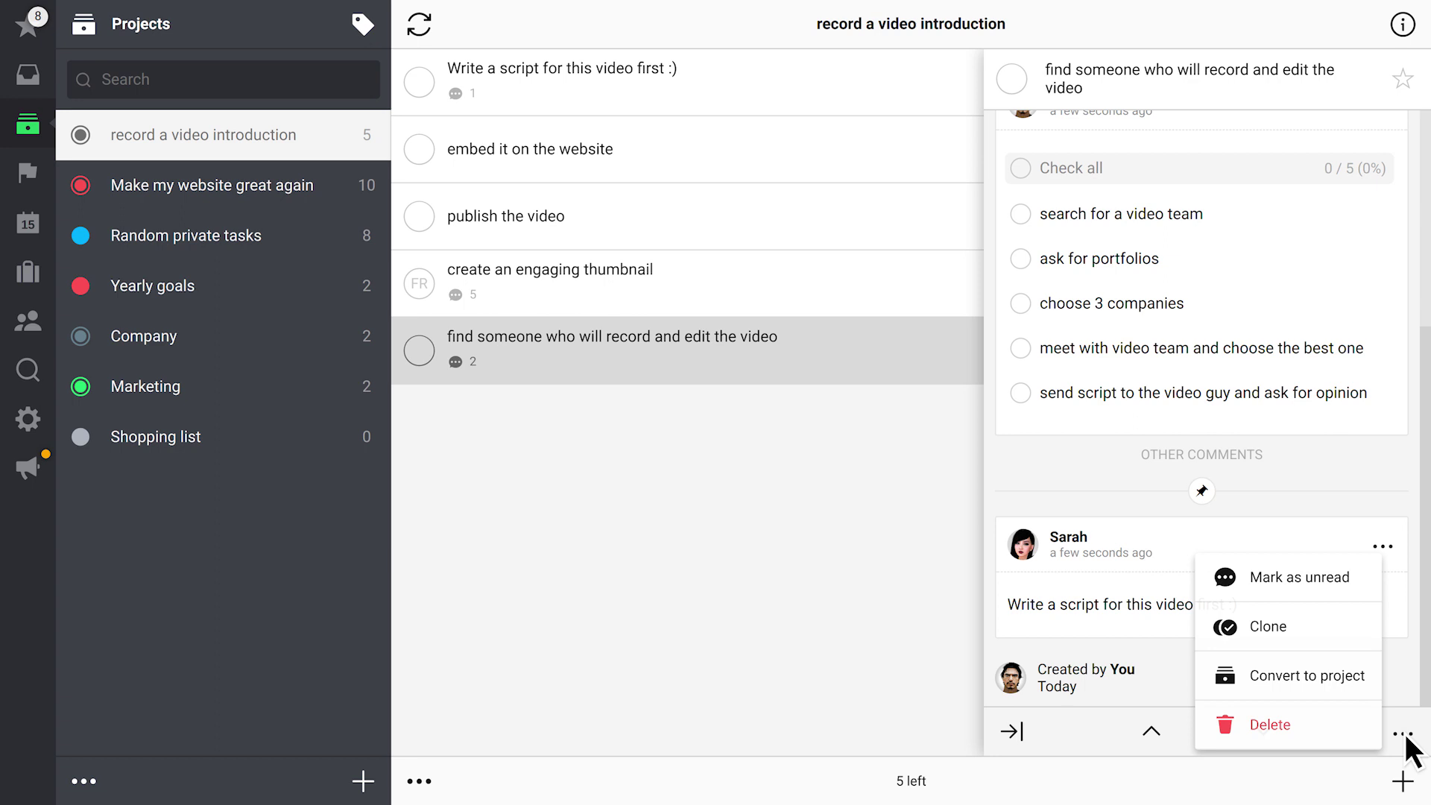
Convert the find someone who will record and edit the video task into a project
click(1340, 690)
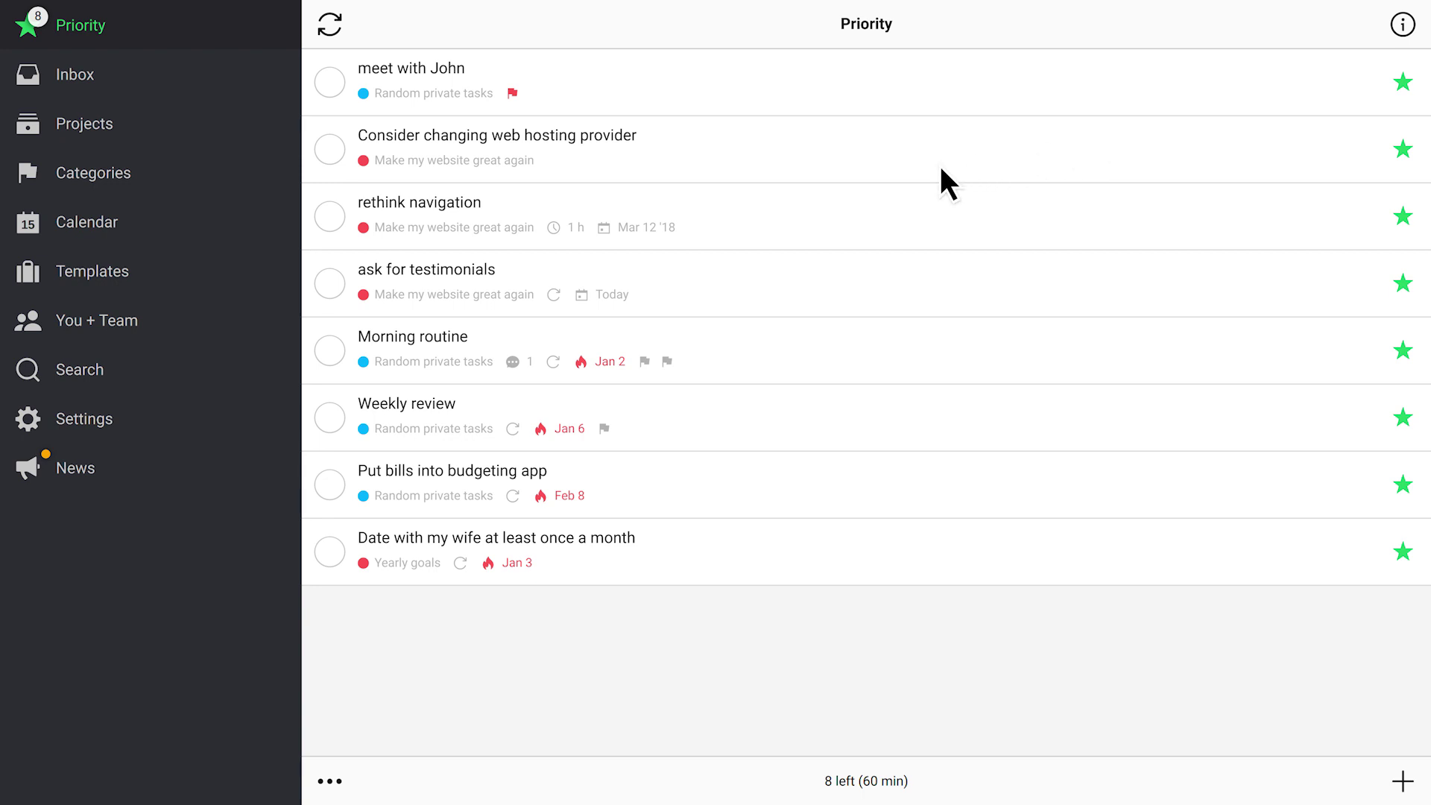
Show the You + Team overview, then list your own tasks
click(114, 322)
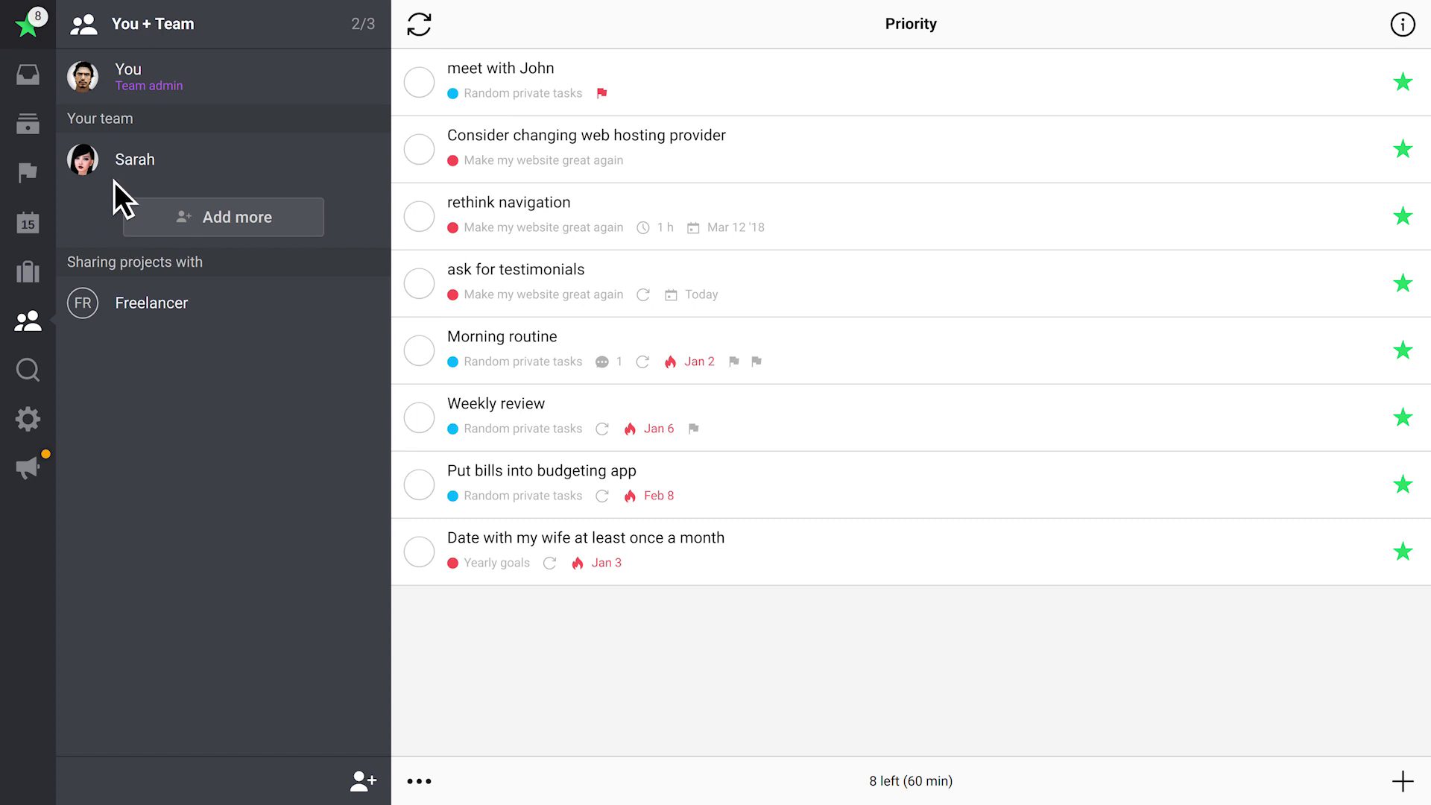
click(115, 80)
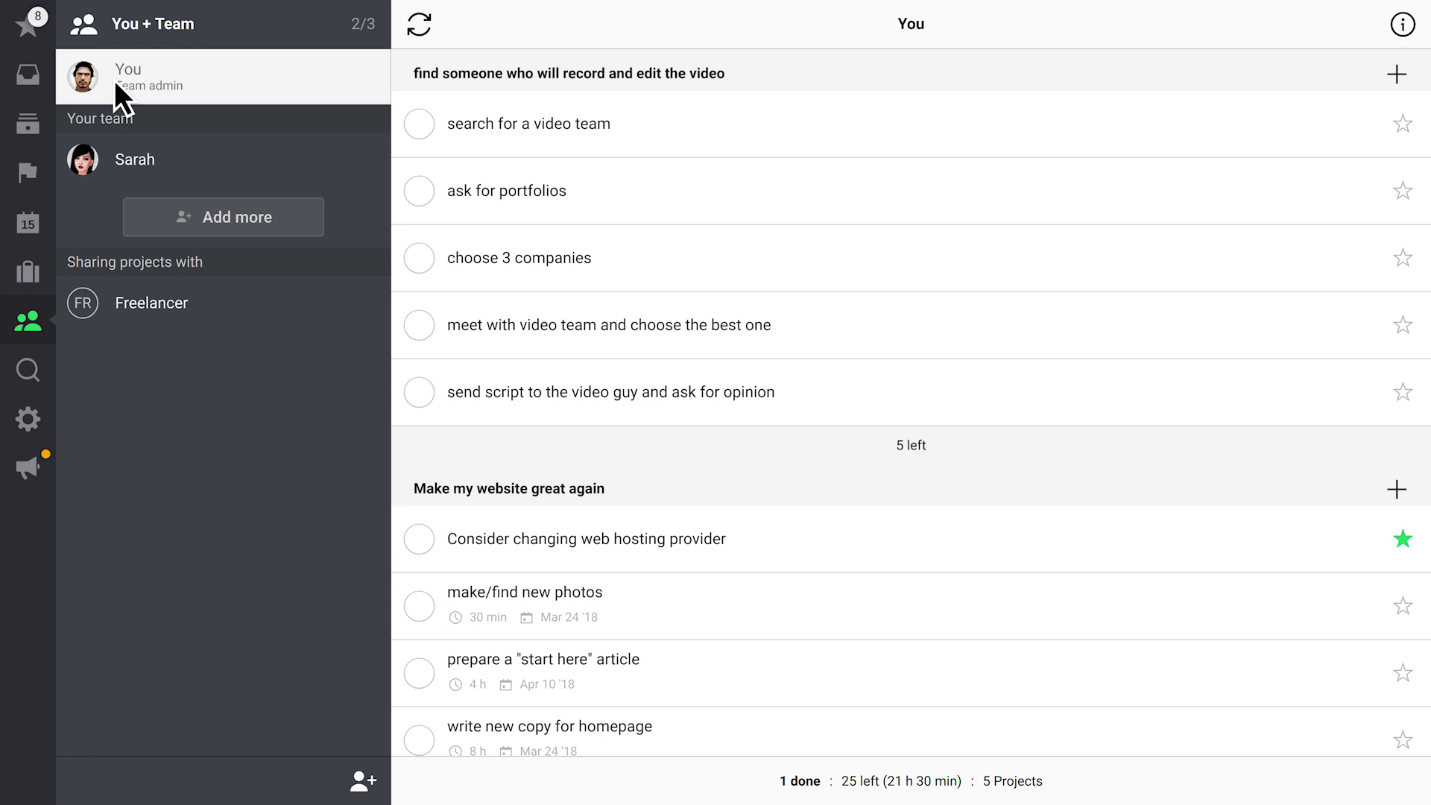
List the tasks assigned to the teammate
click(171, 159)
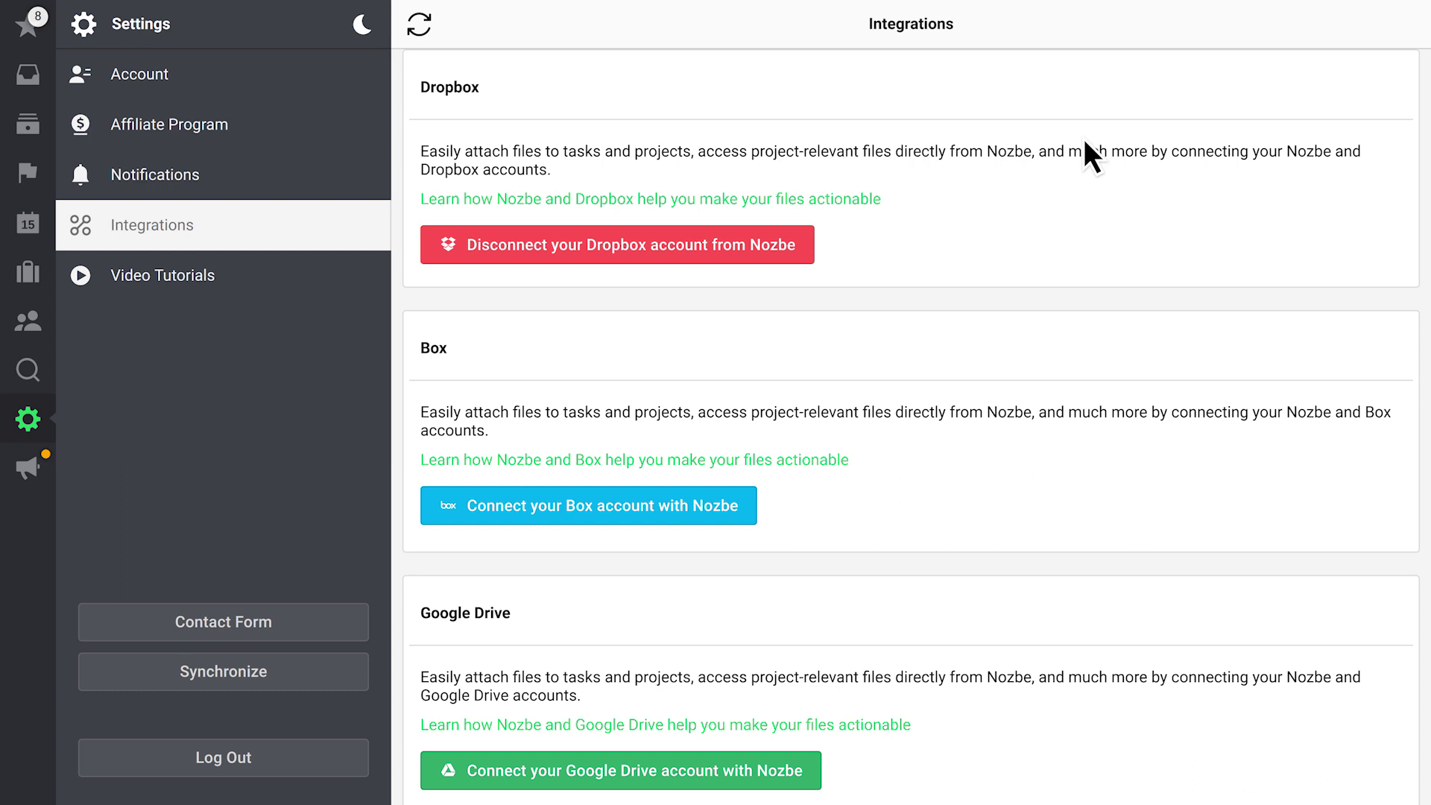
Attach video script.txt from Dropbox as a comment on the Write a script task
click(27, 125)
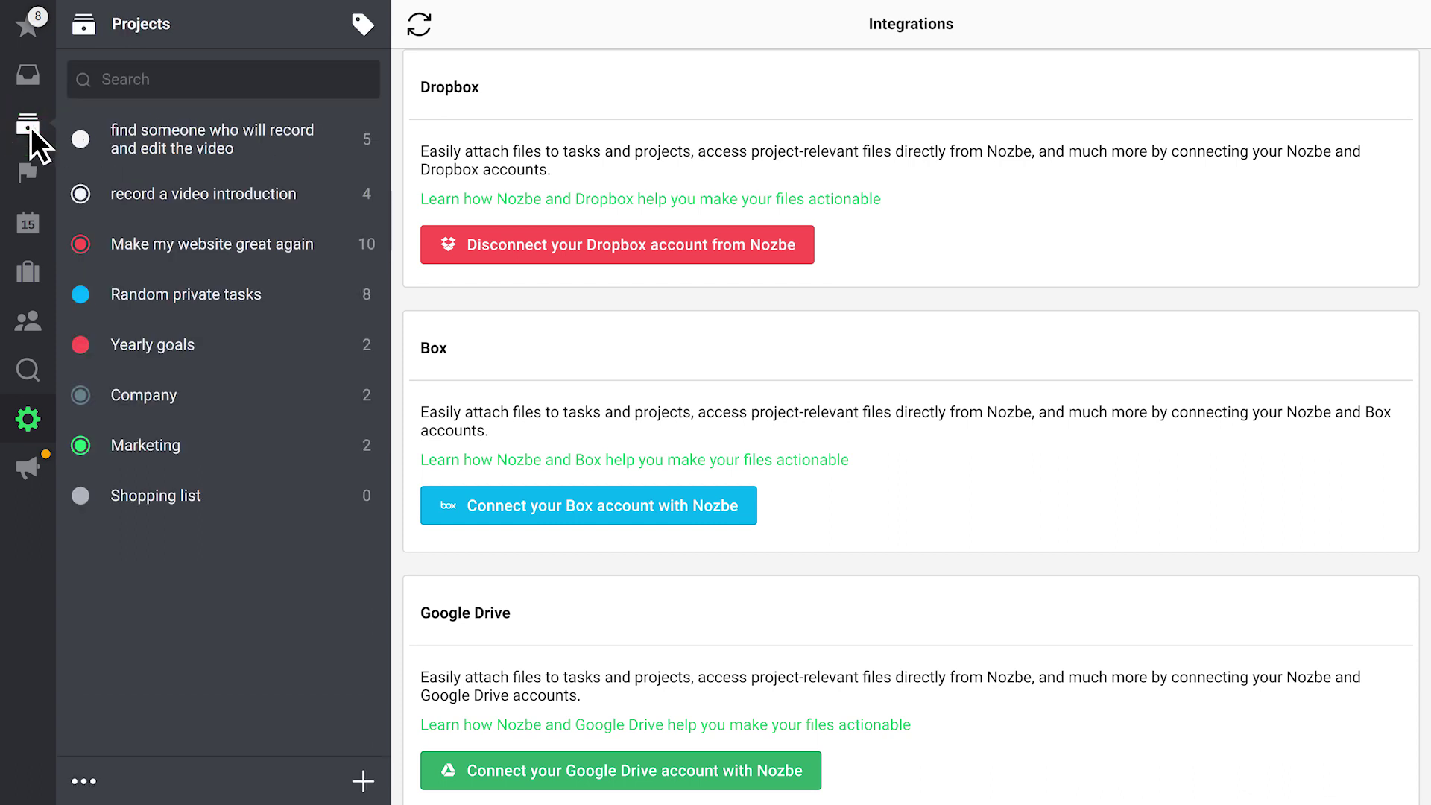
click(211, 195)
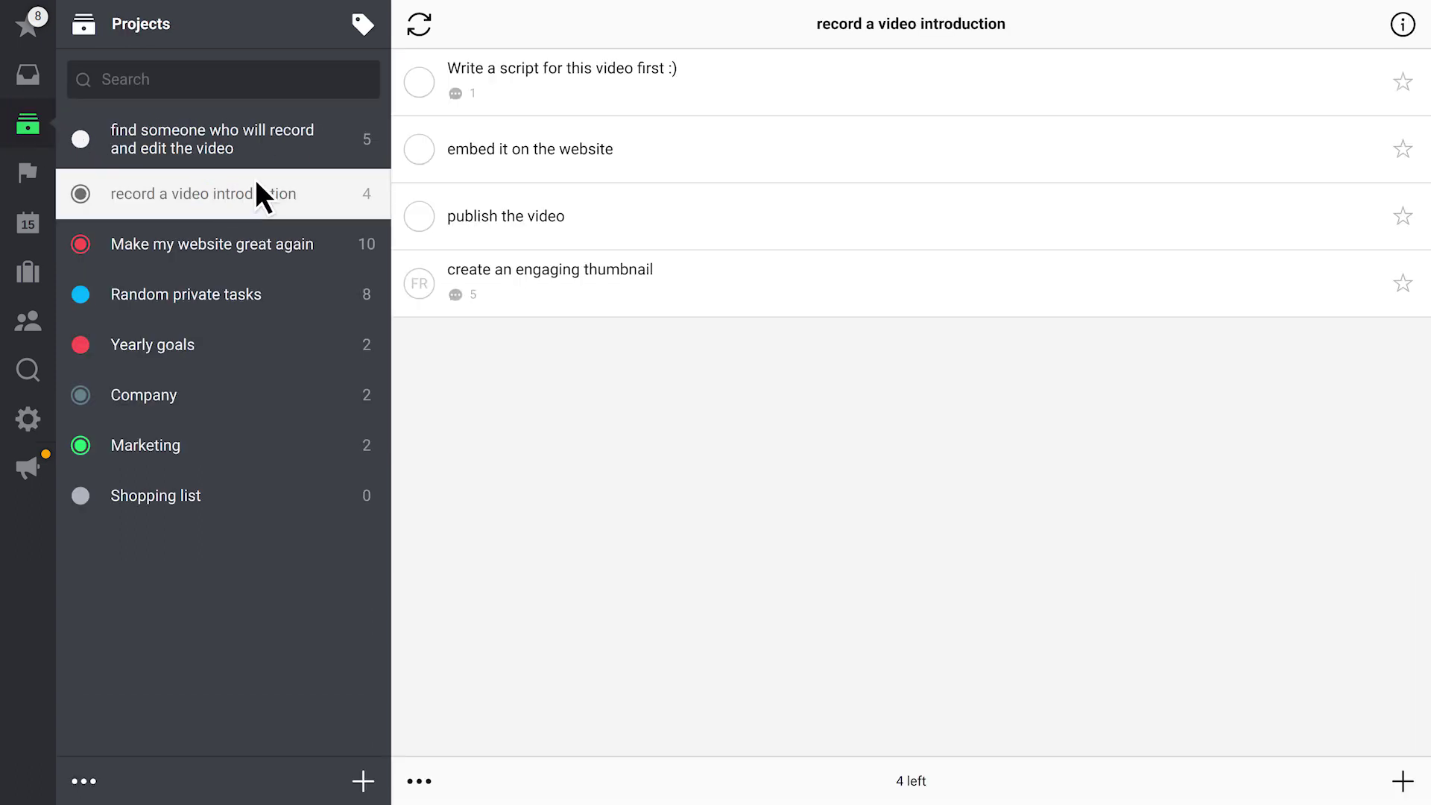
click(528, 82)
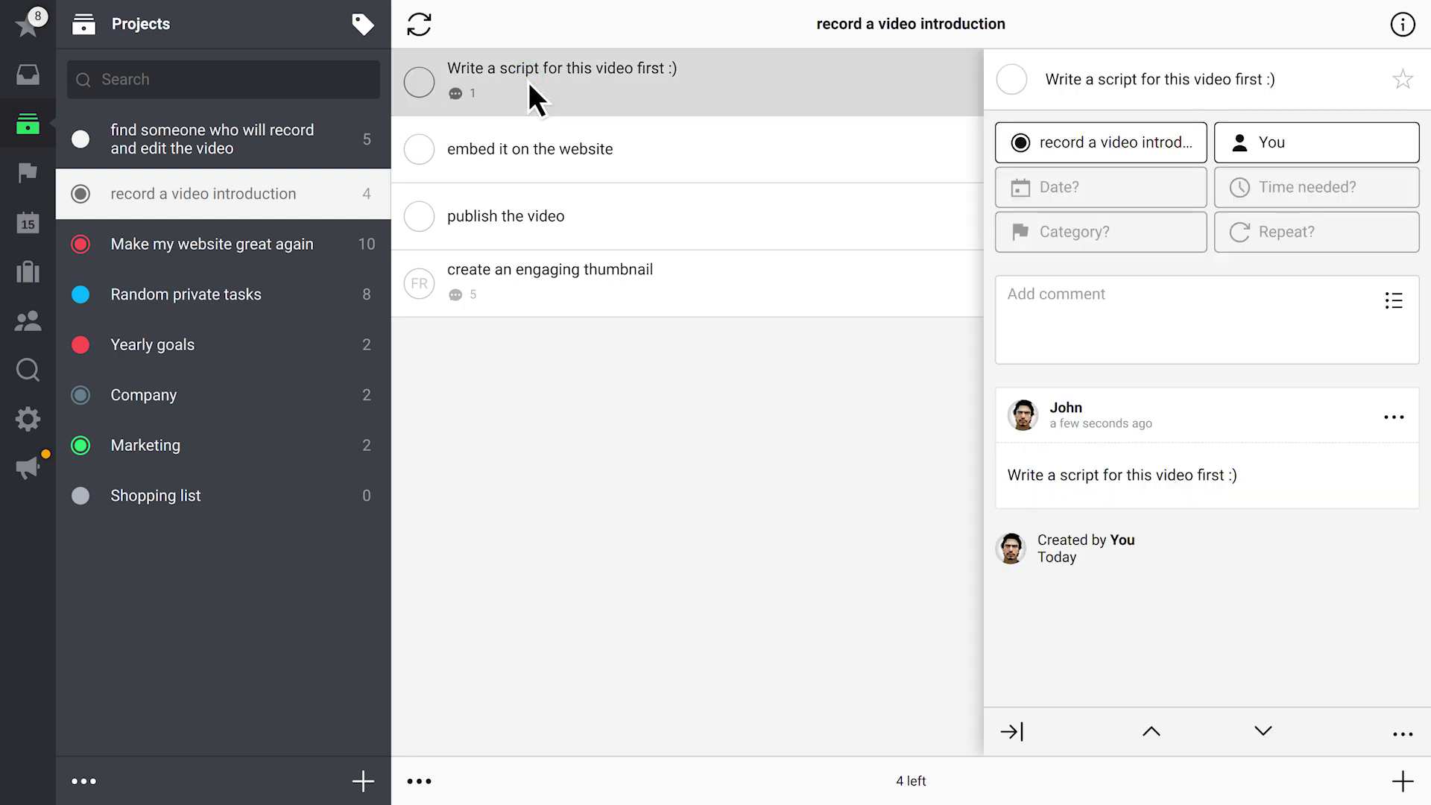
click(1101, 347)
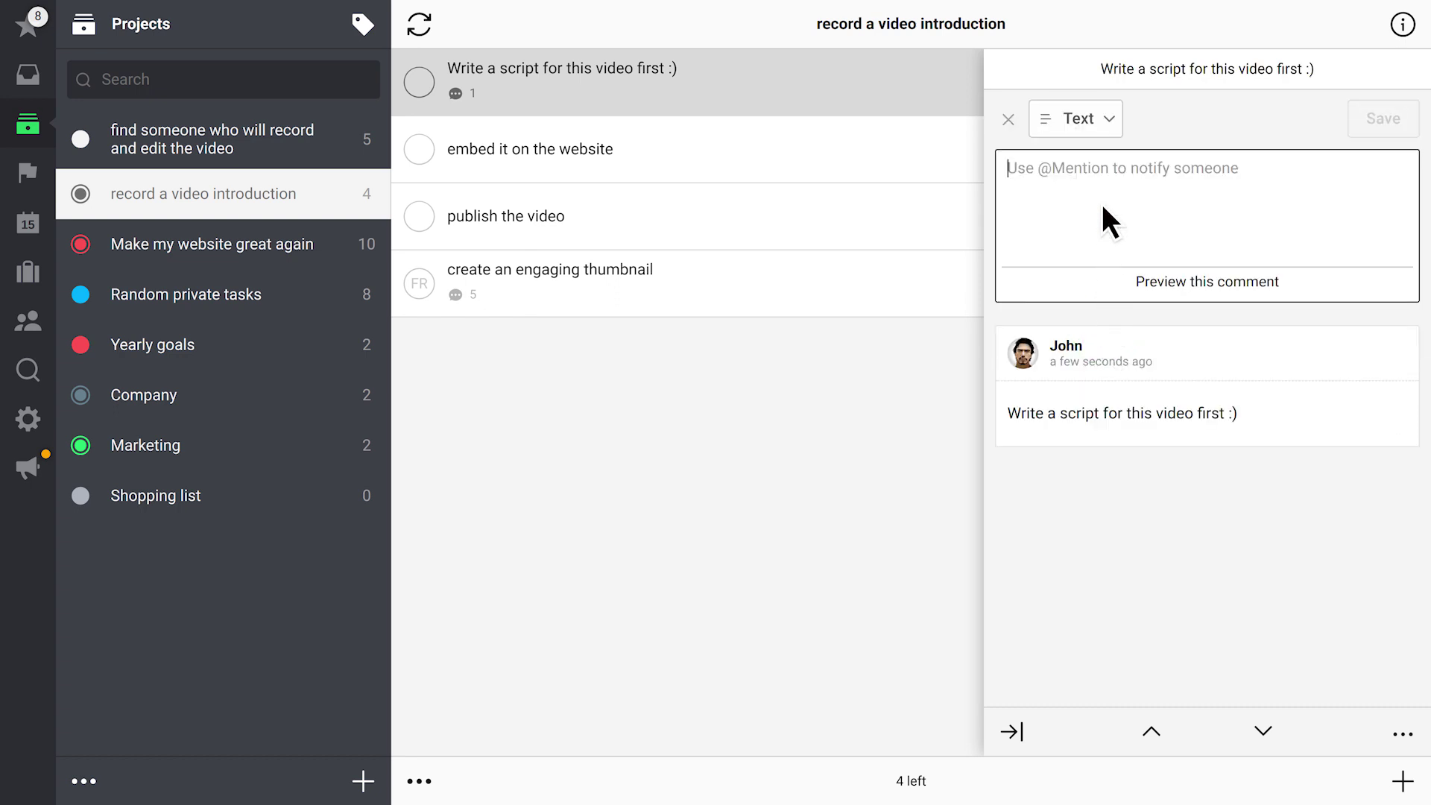
click(1100, 113)
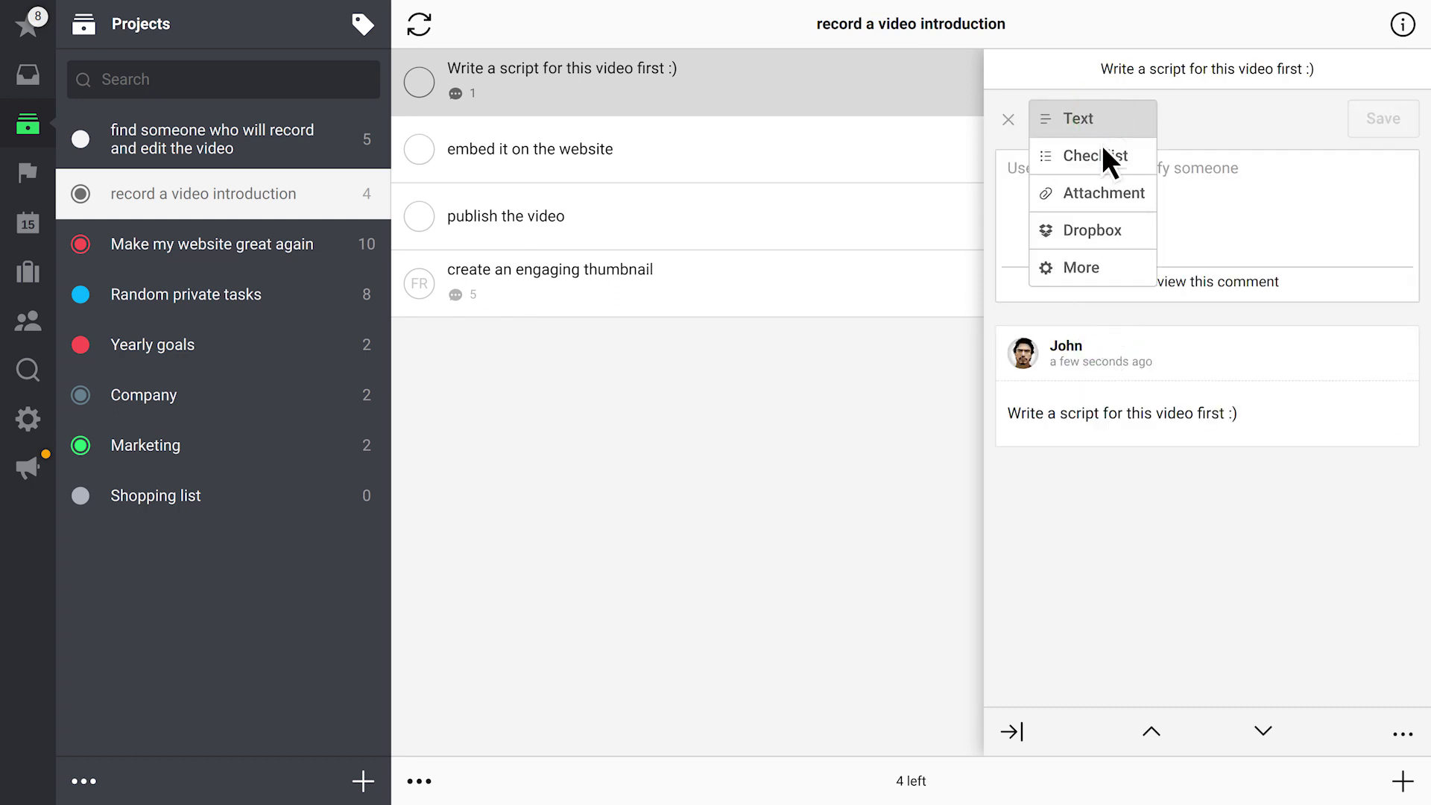
click(1101, 233)
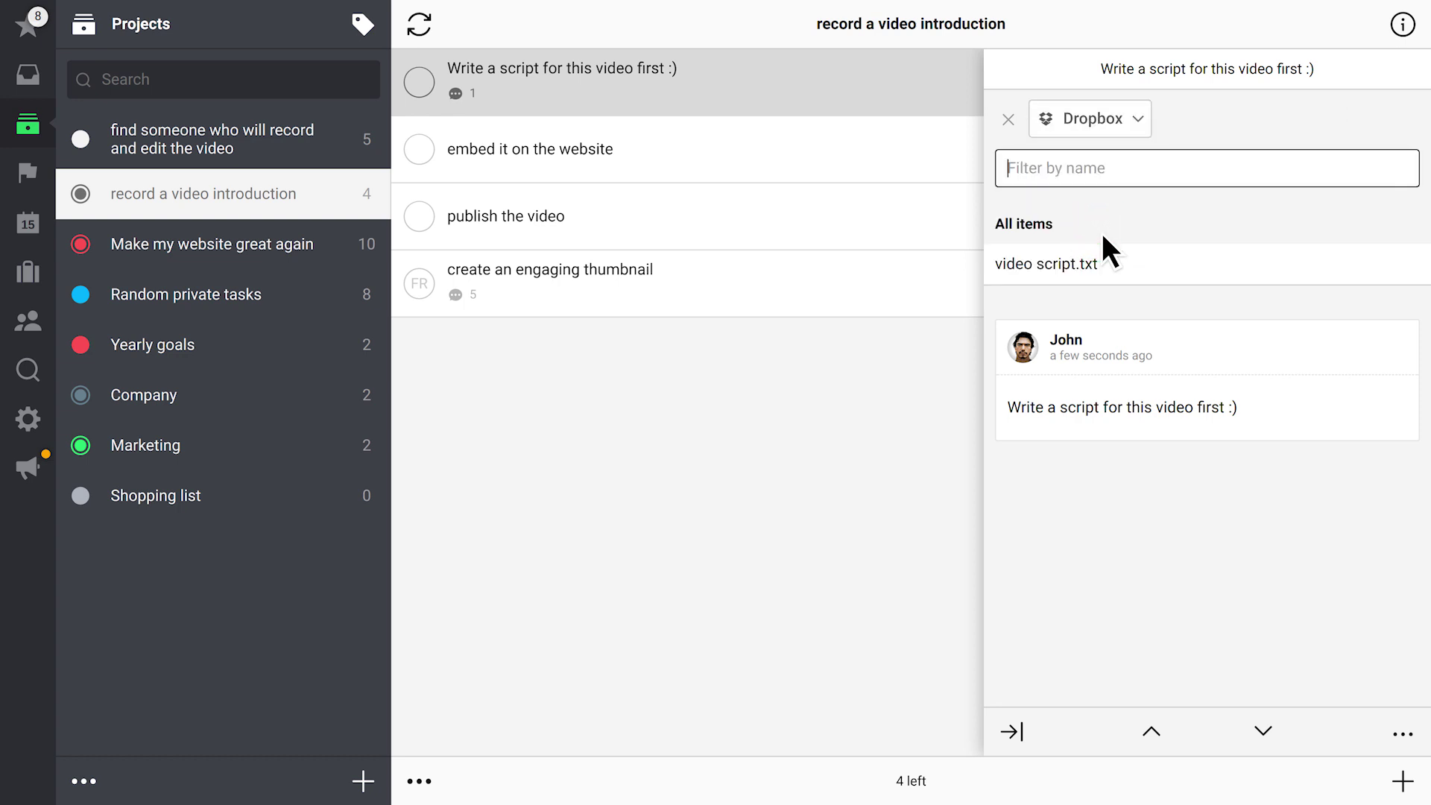
click(1108, 261)
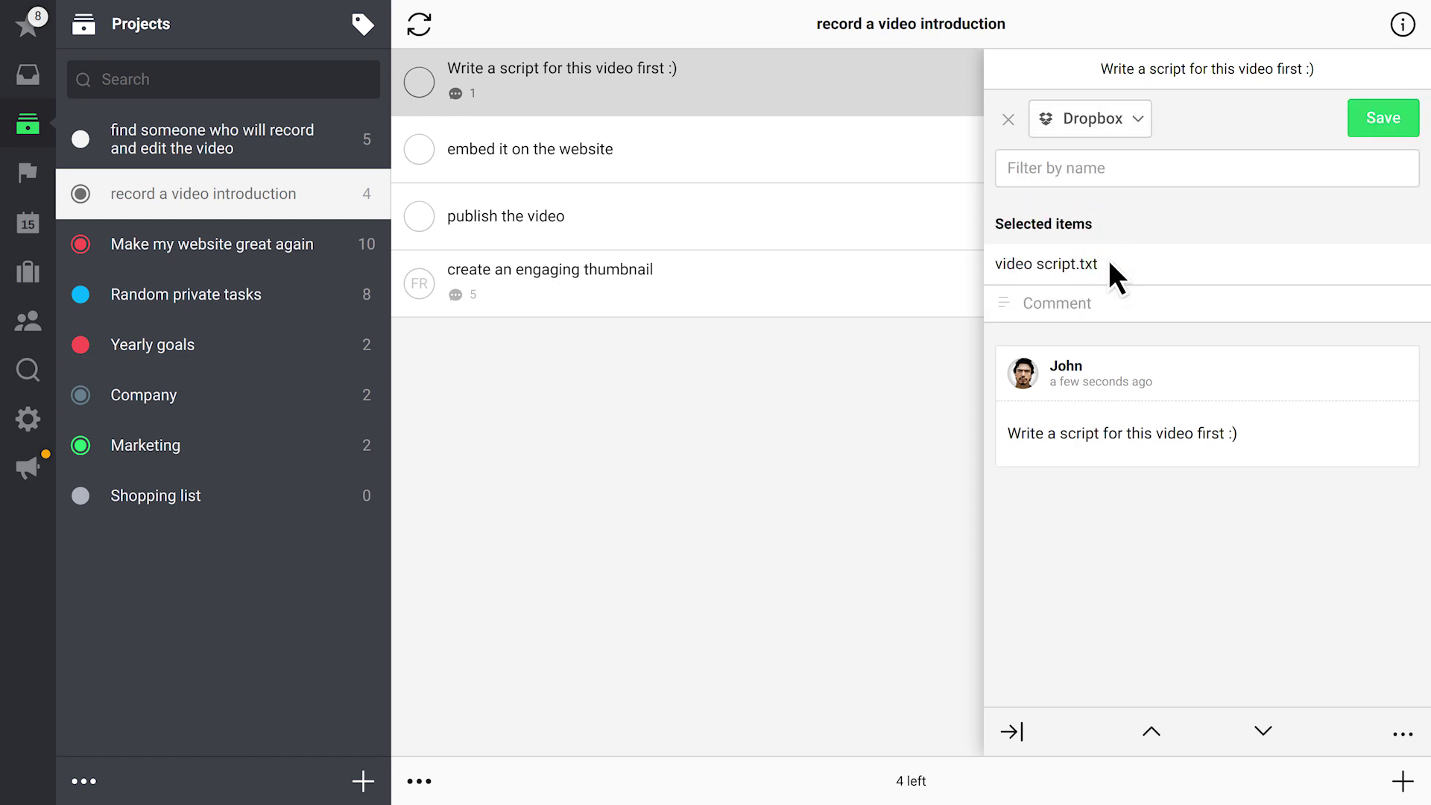
click(1389, 129)
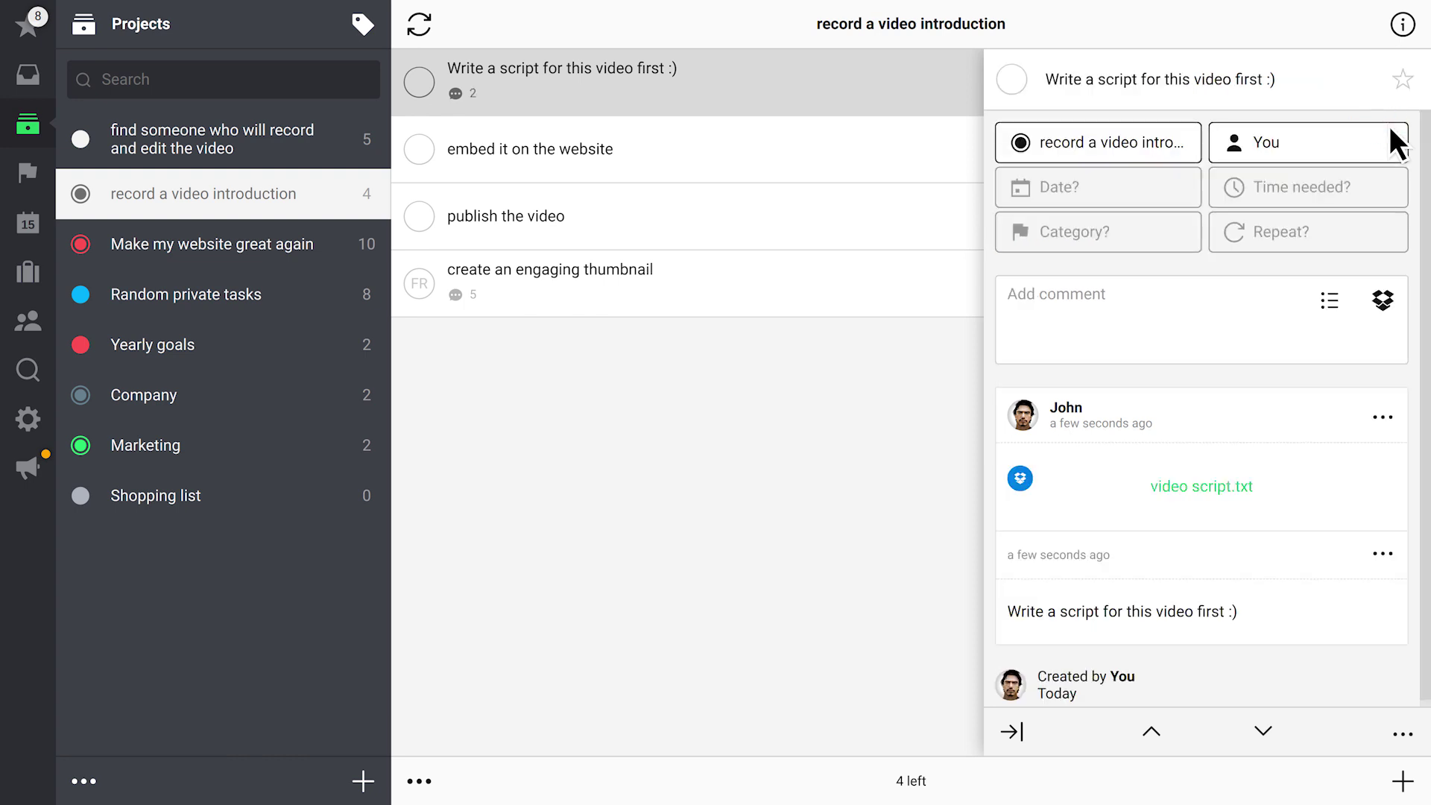
Post the comment 'What do you think about this?' on the script task
click(1228, 333)
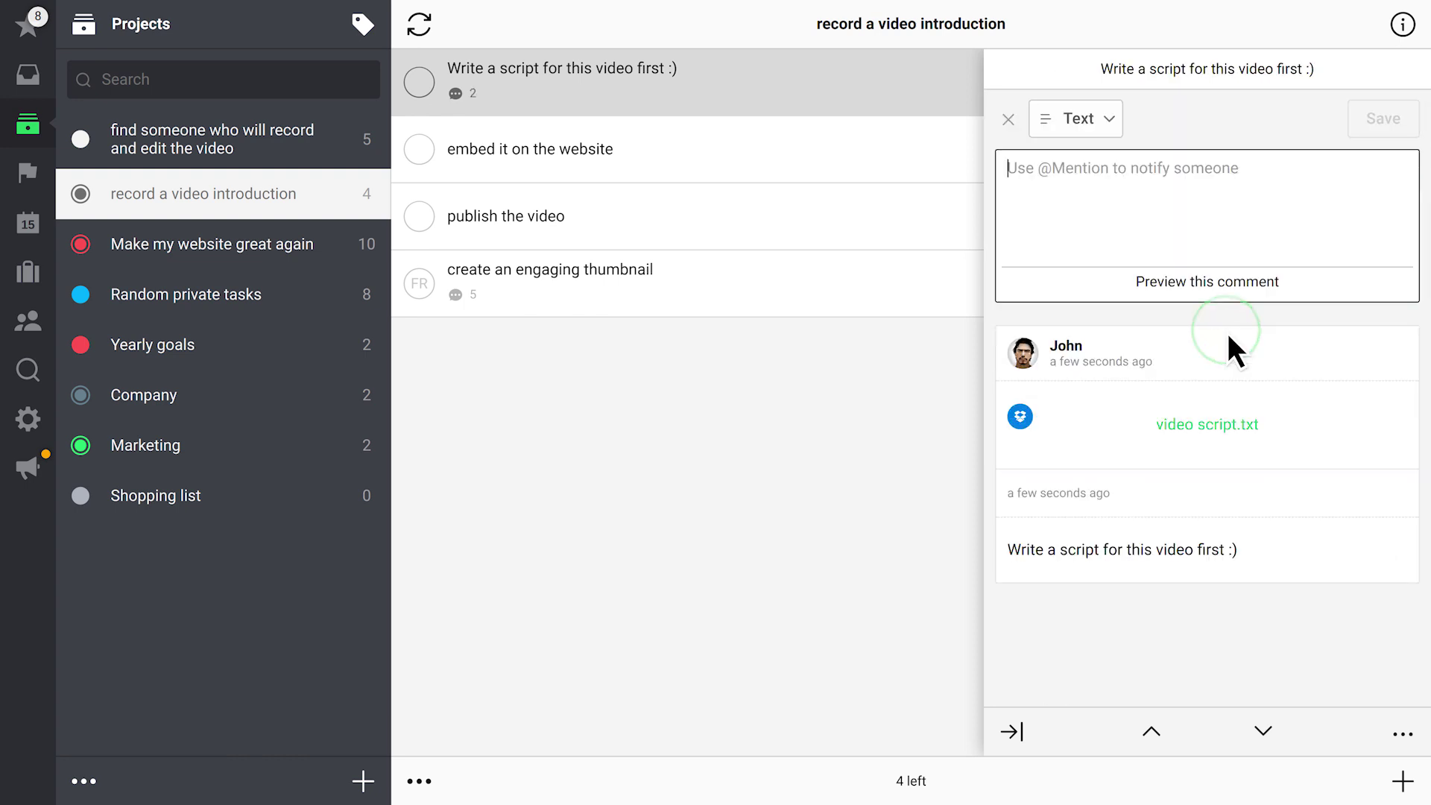
text(What do you think about this?)
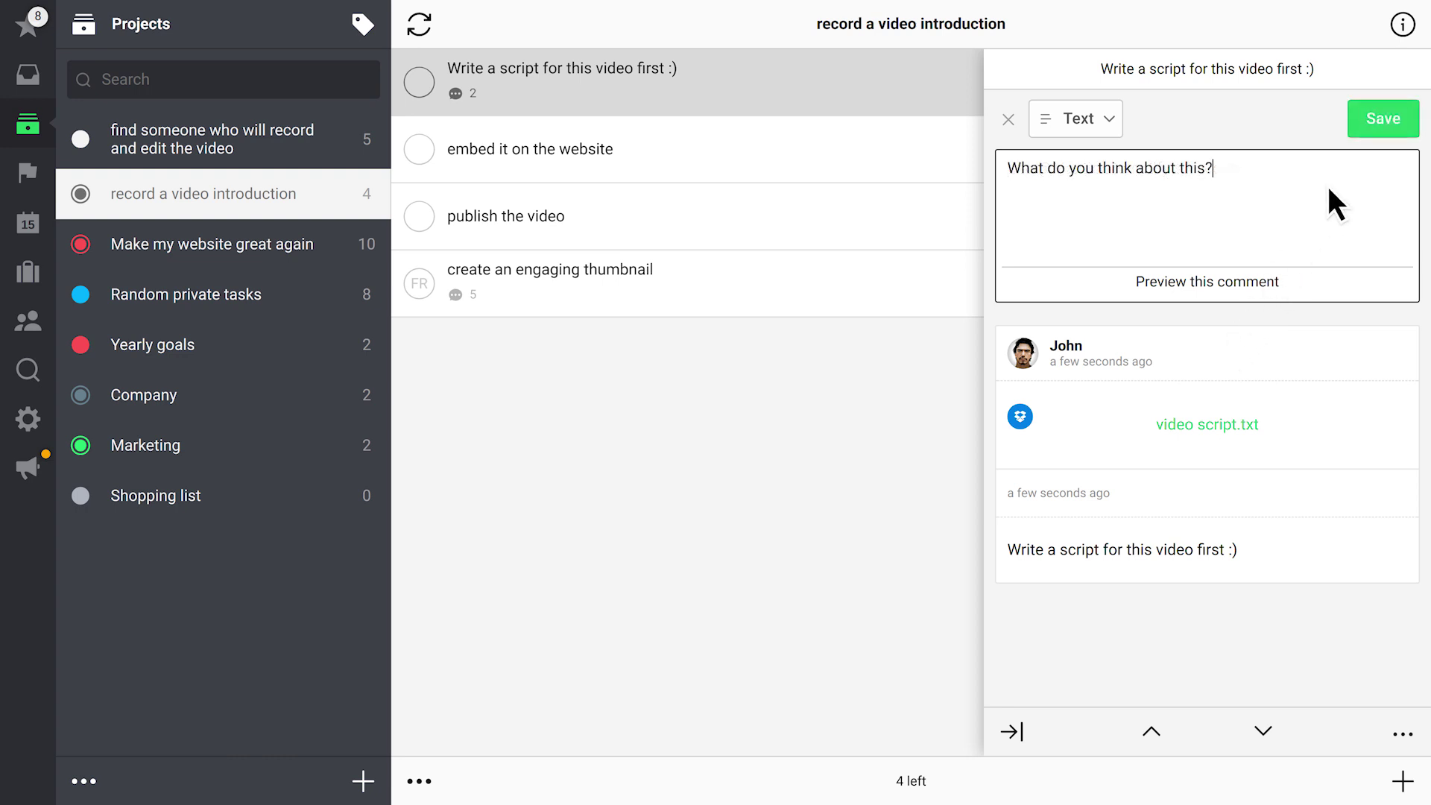
click(1373, 117)
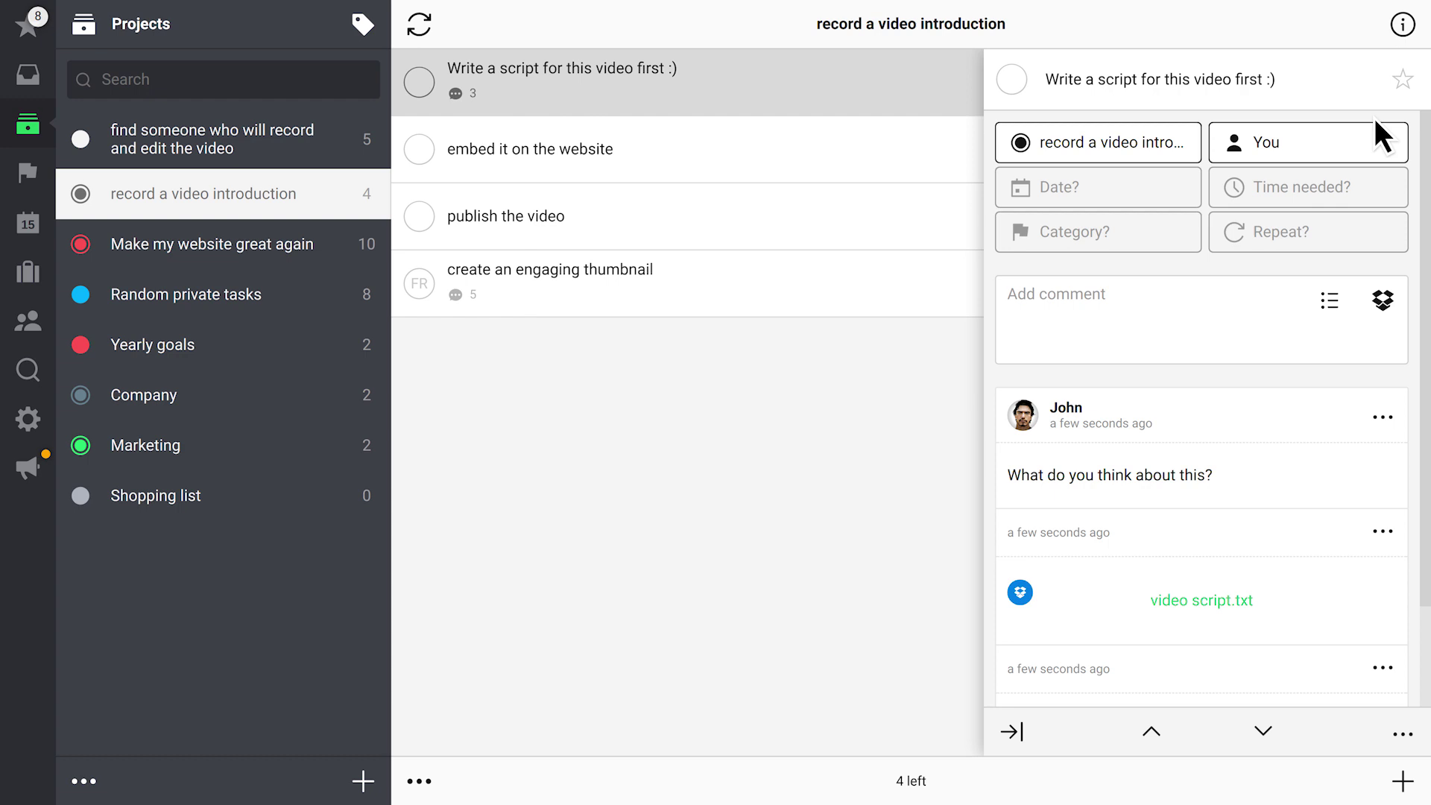
Reassign the script task to a teammate and pin the video script.txt file comment on top
click(1314, 148)
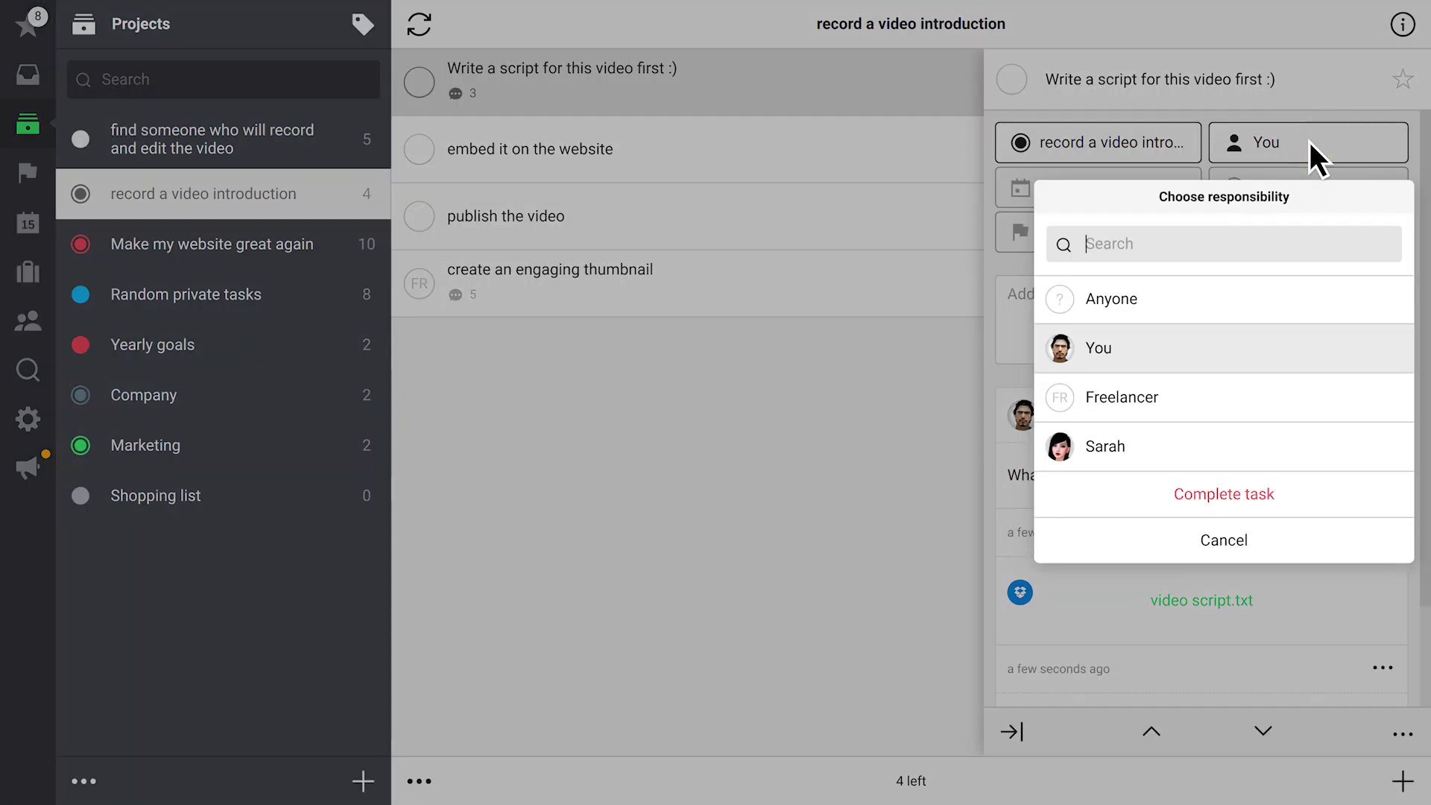
click(1240, 442)
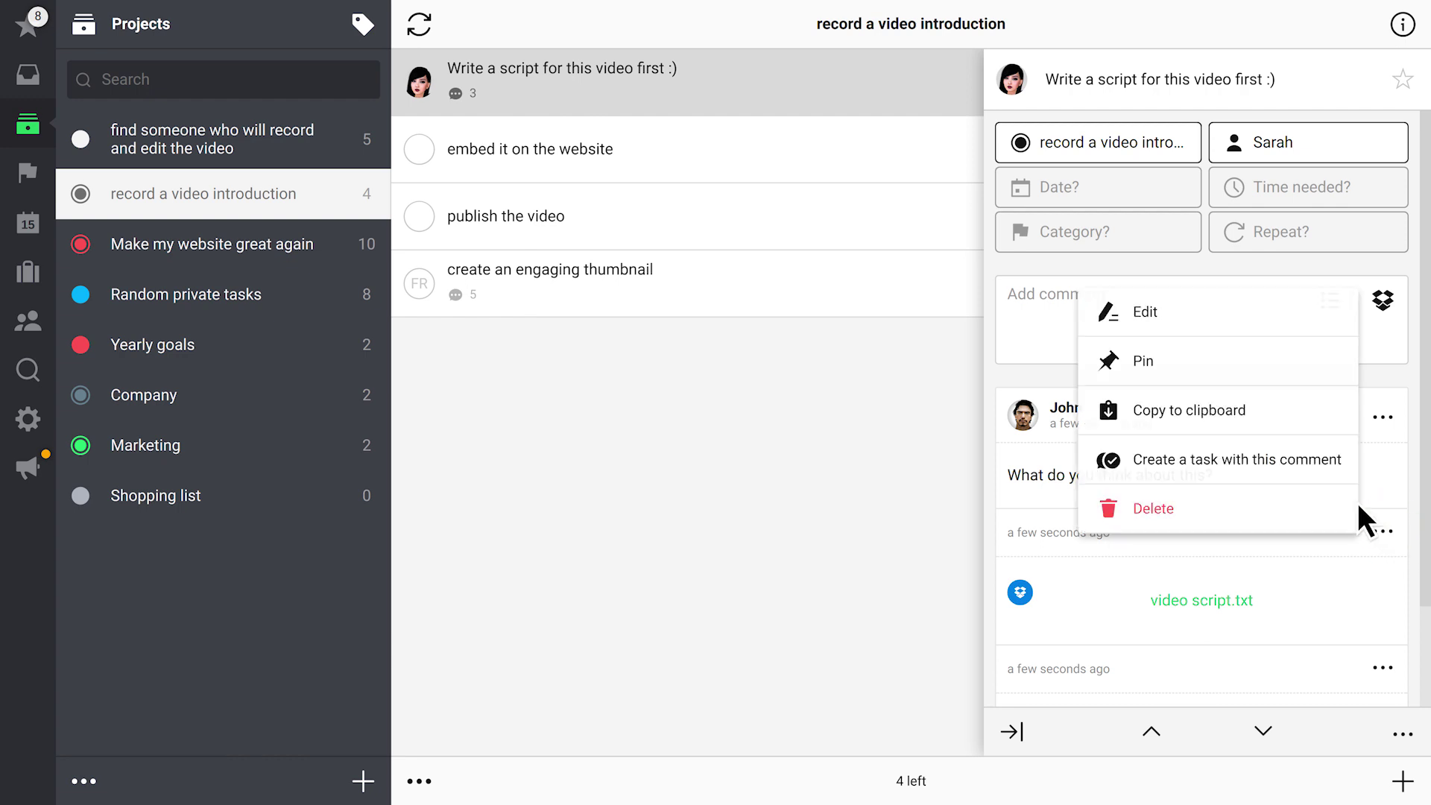
click(1173, 360)
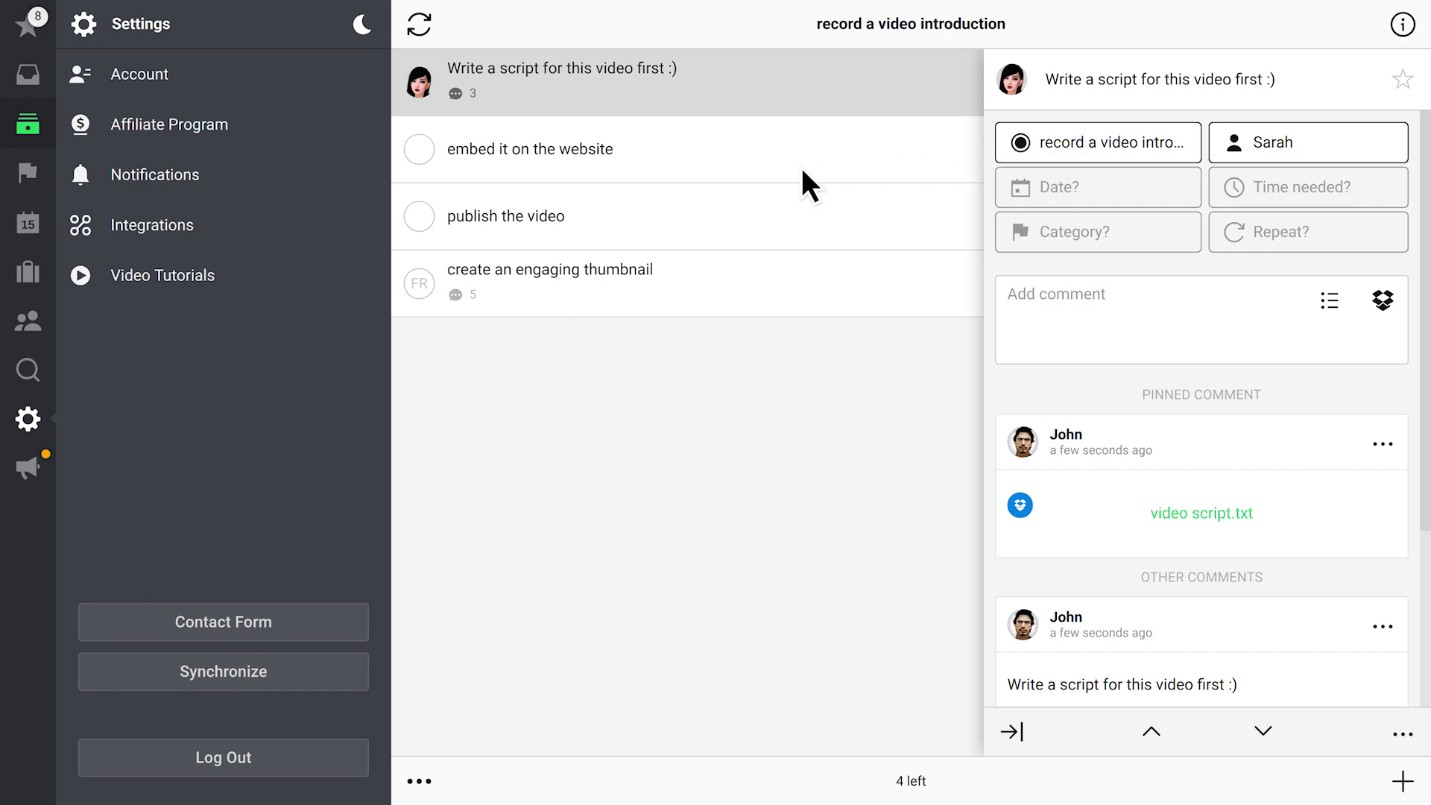
Check the Integrations email address, then move the Inbox's Fwd: Conference invitation task into the Company project
click(219, 229)
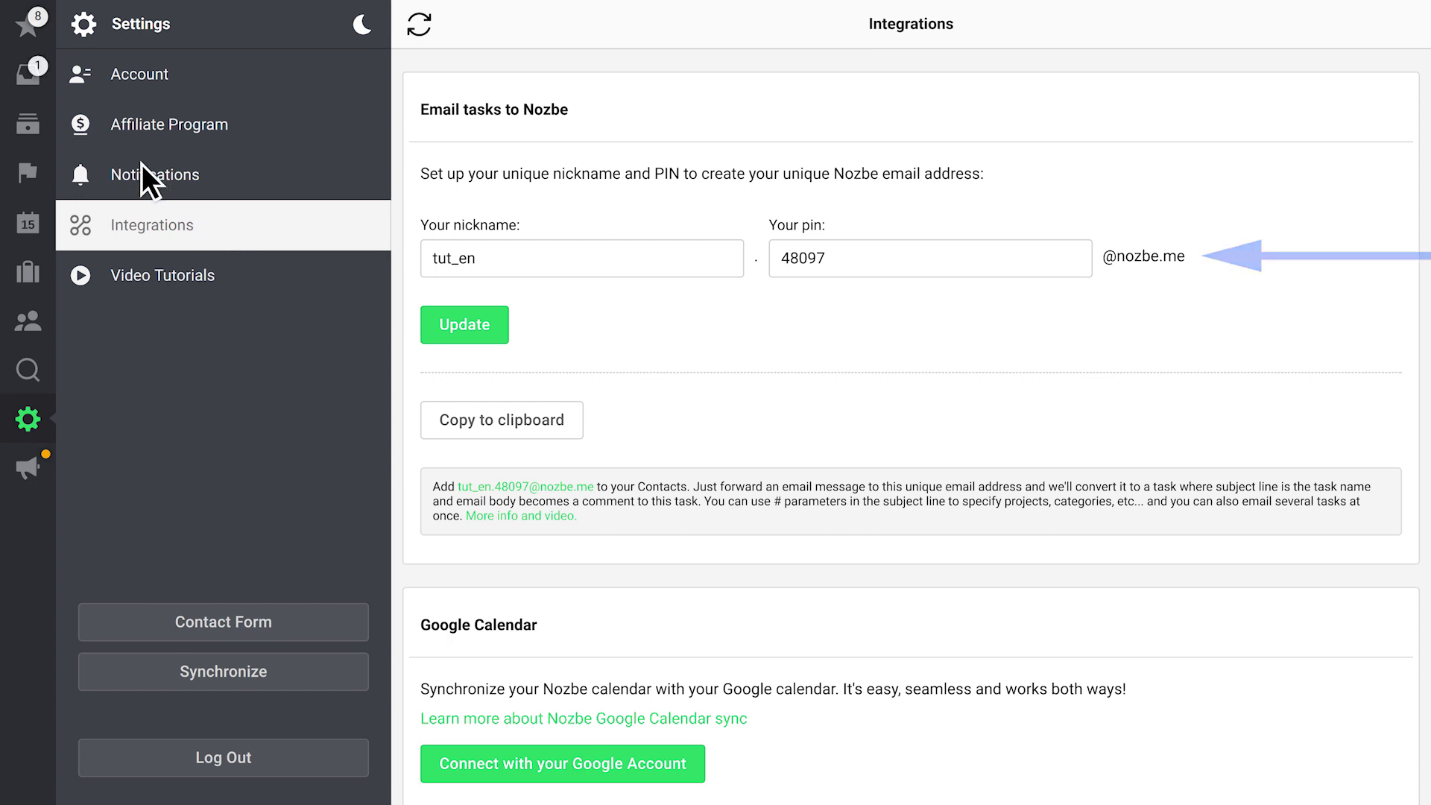
click(34, 76)
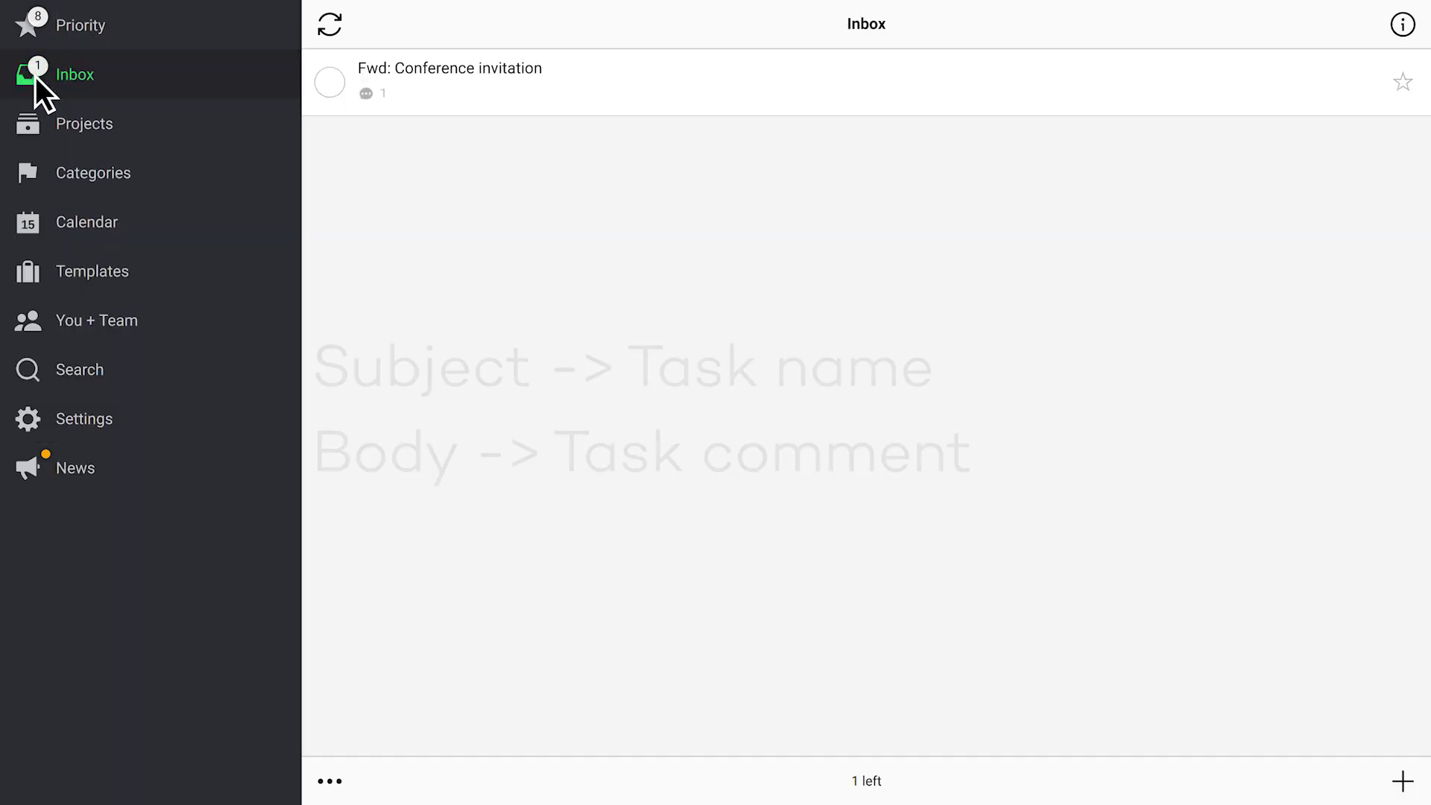
click(617, 77)
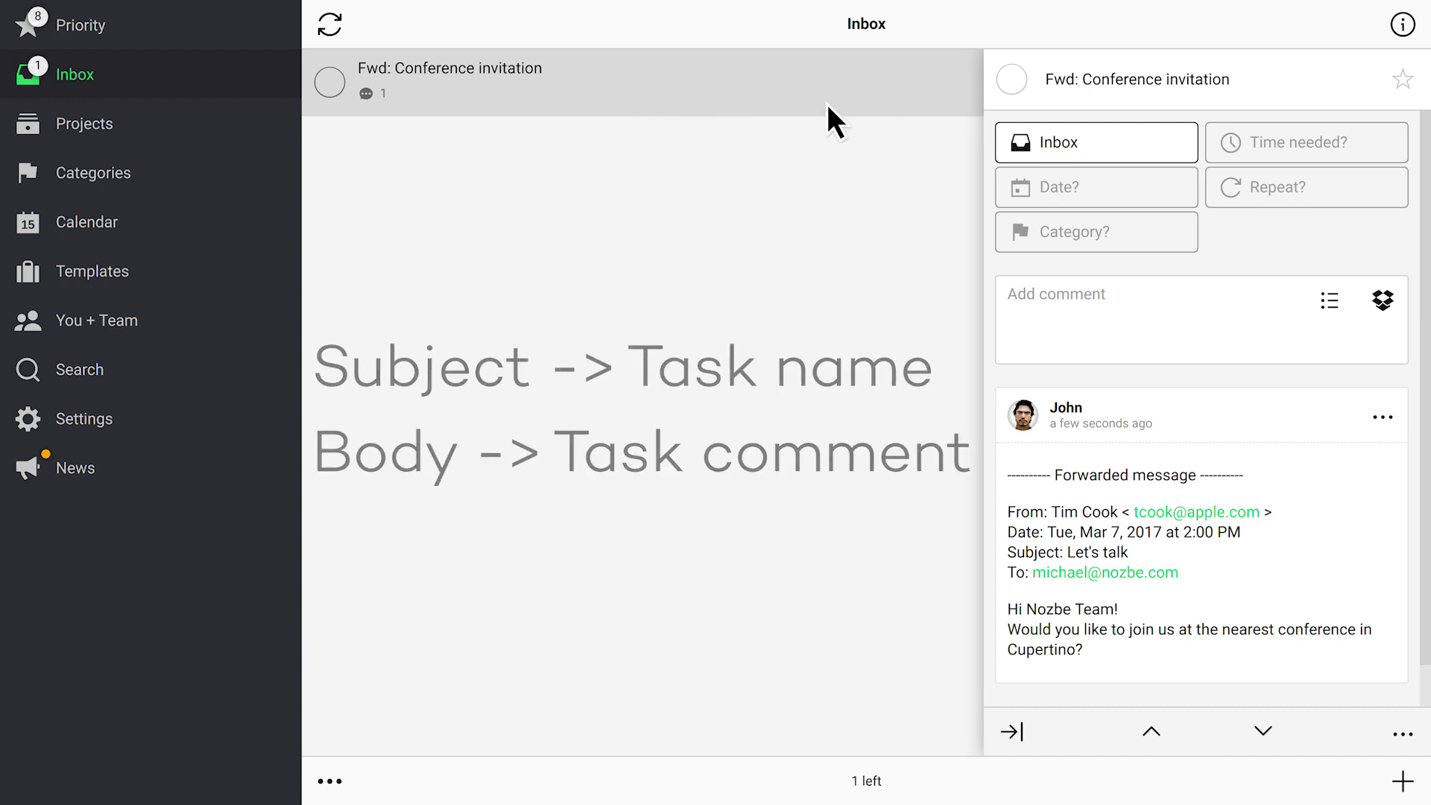
click(1092, 139)
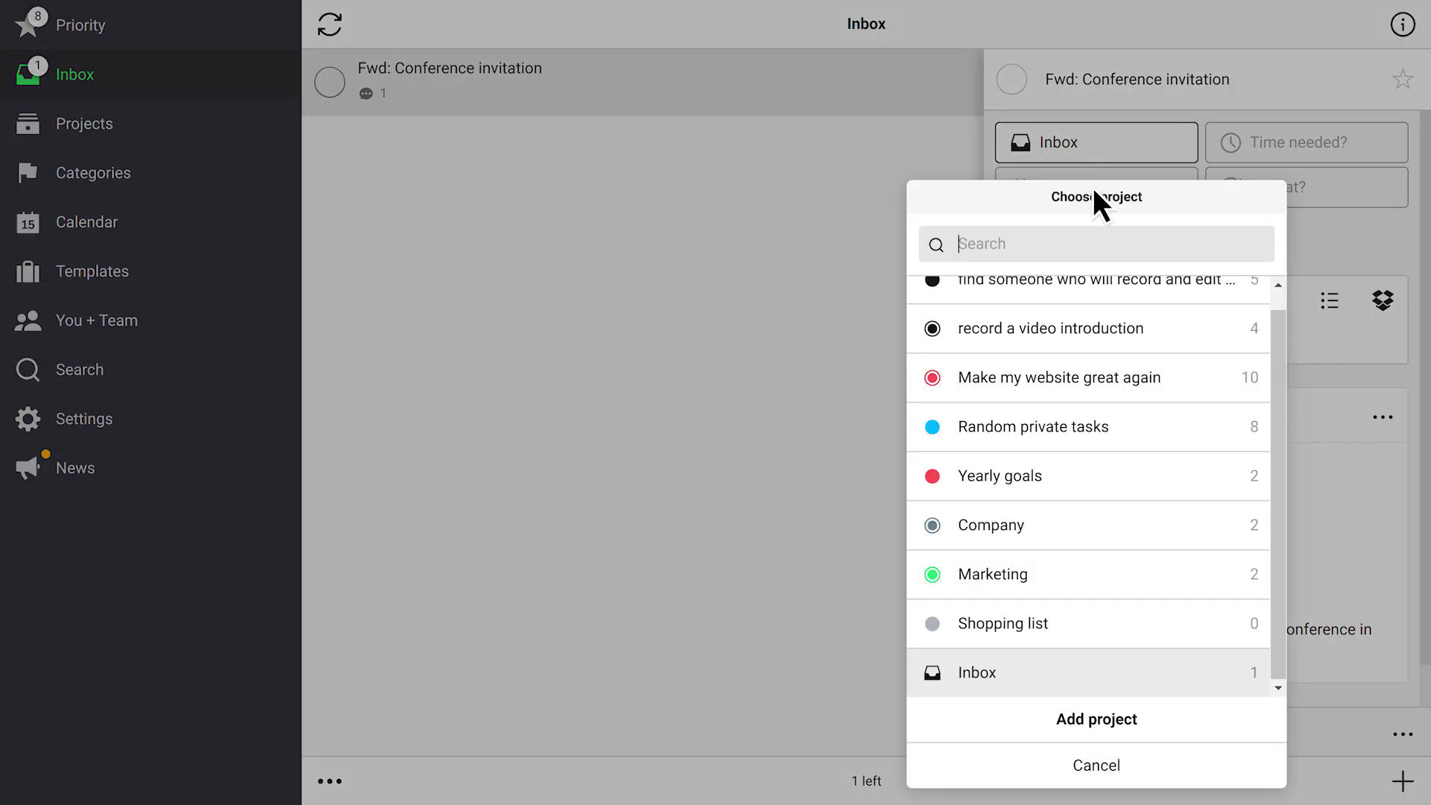
click(1092, 541)
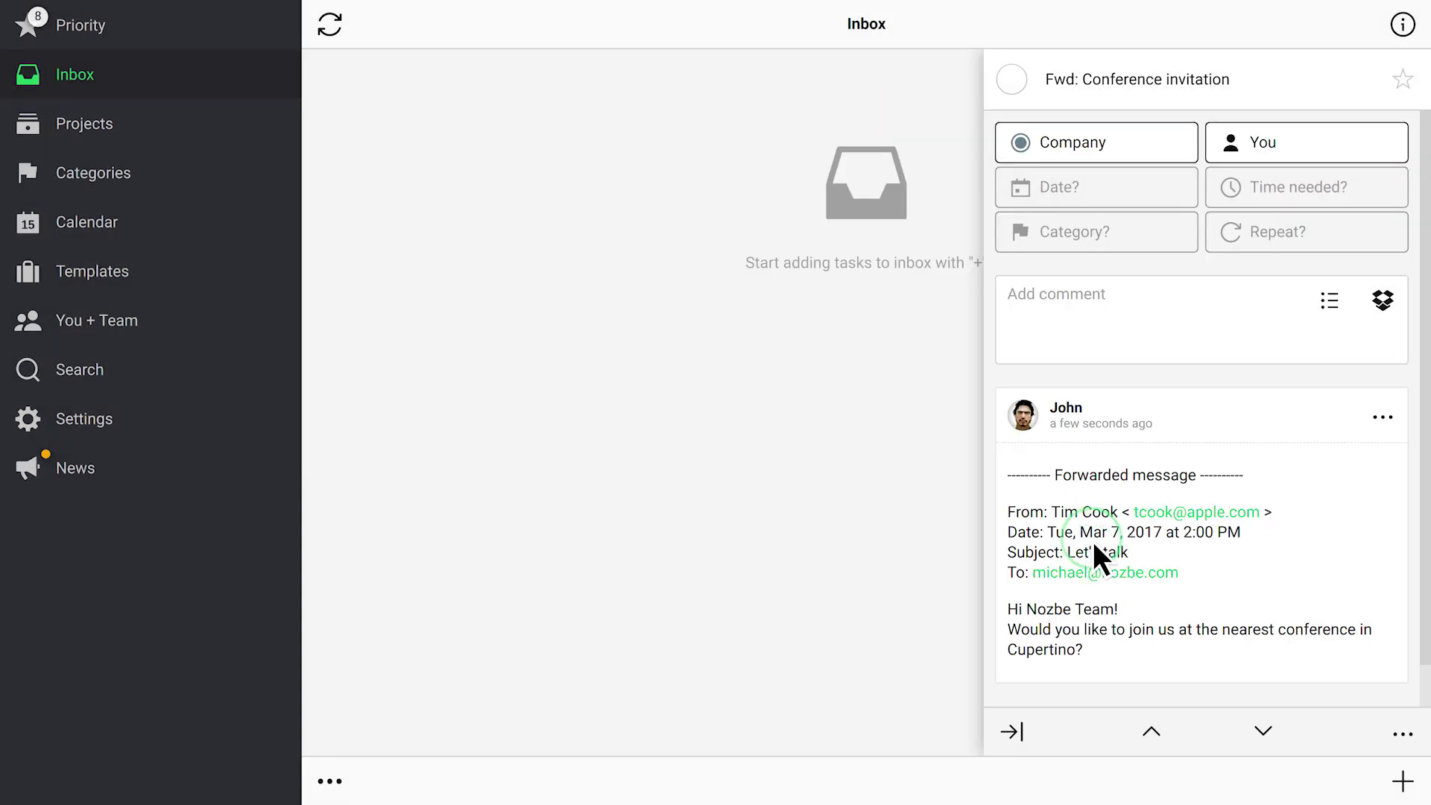
In Company's Fwd: Conference invitation task, comment 'Should we join this event? What do you think?'
click(154, 126)
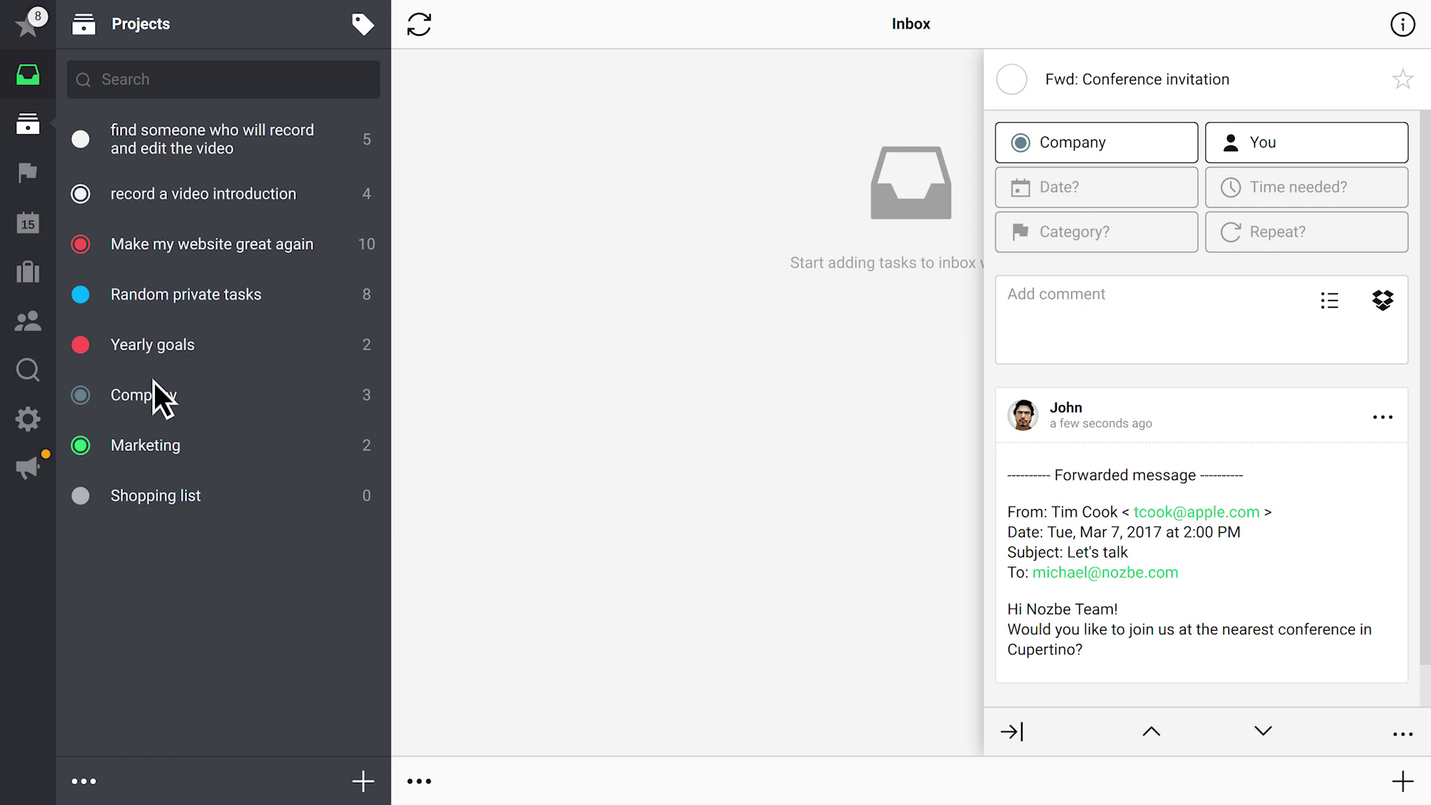
click(153, 404)
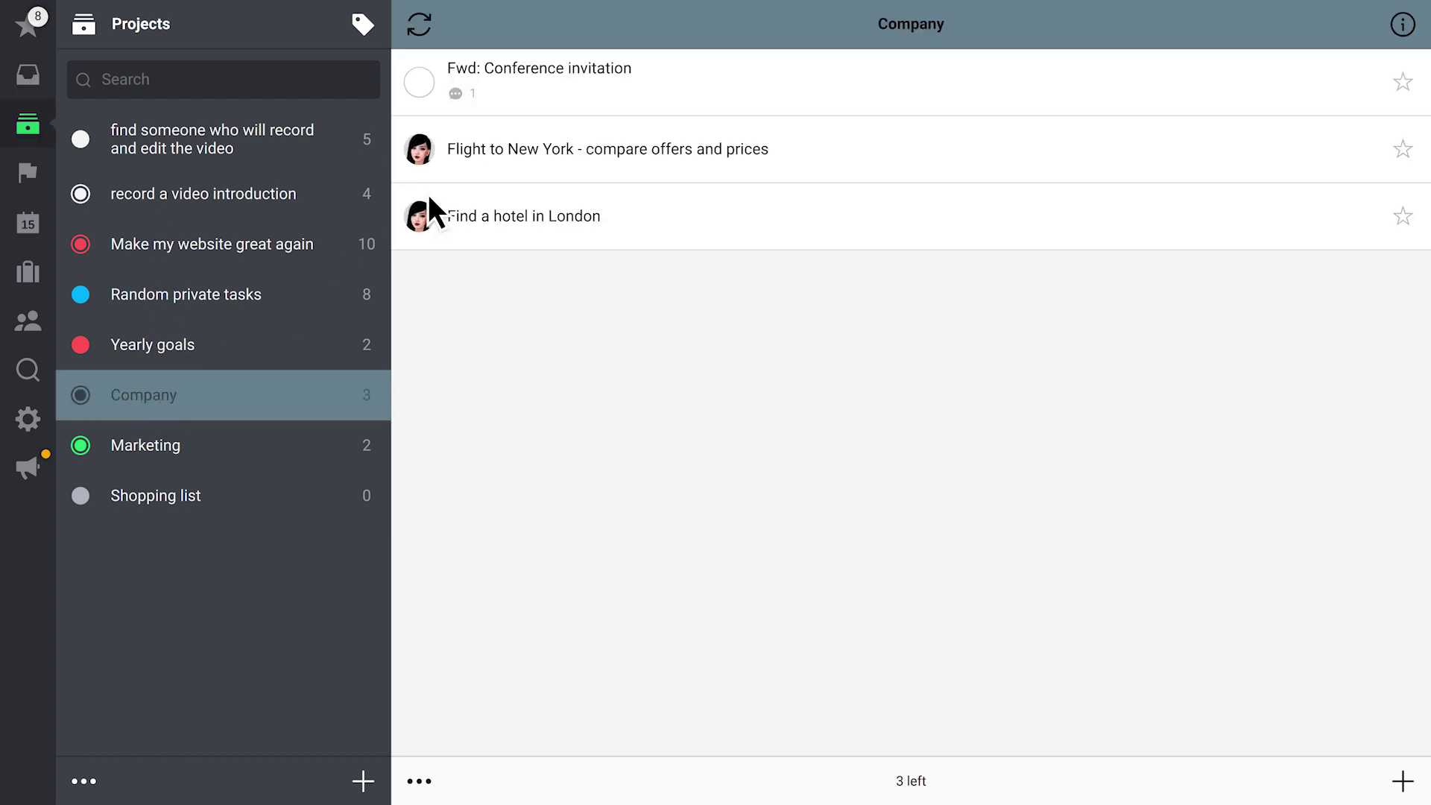
click(569, 87)
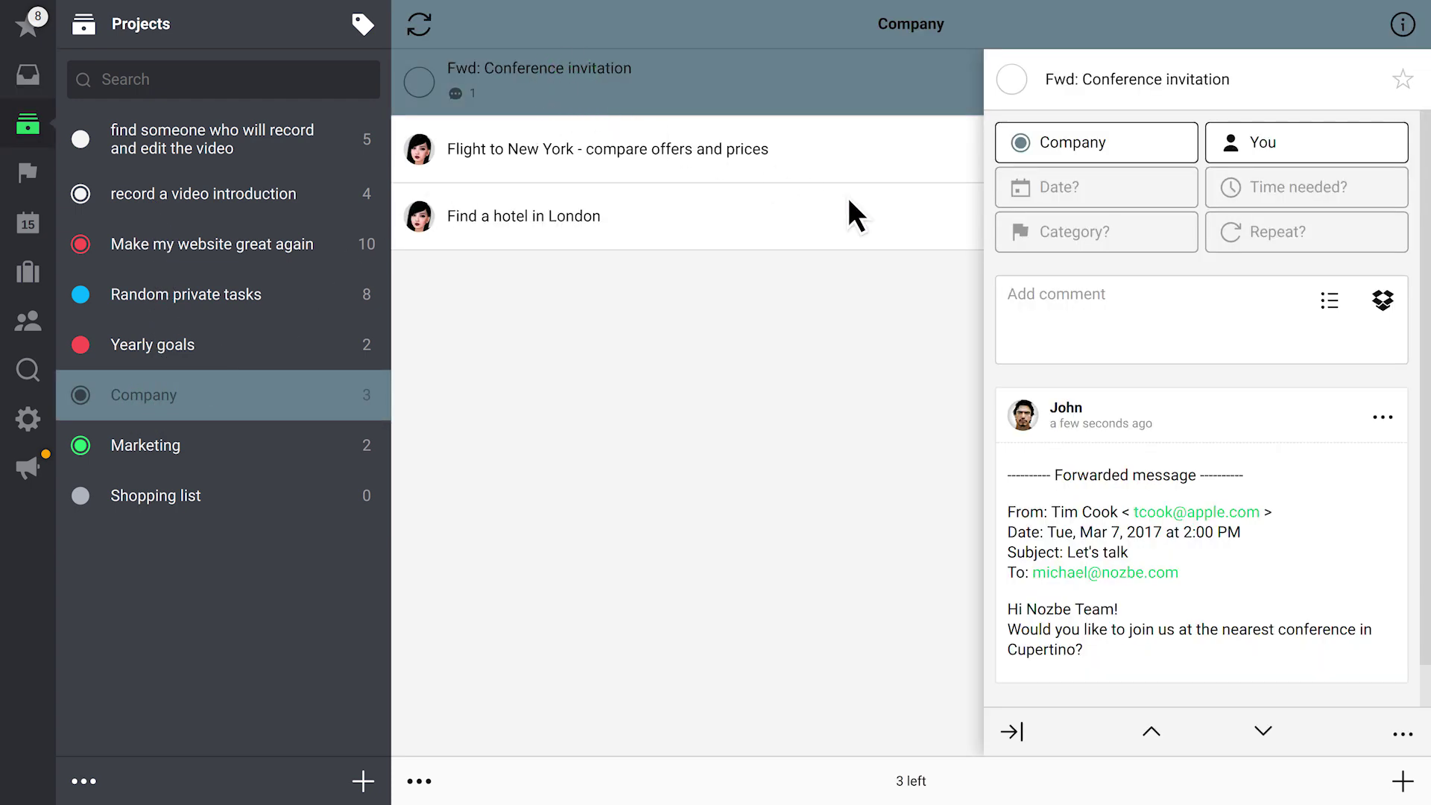
click(1127, 309)
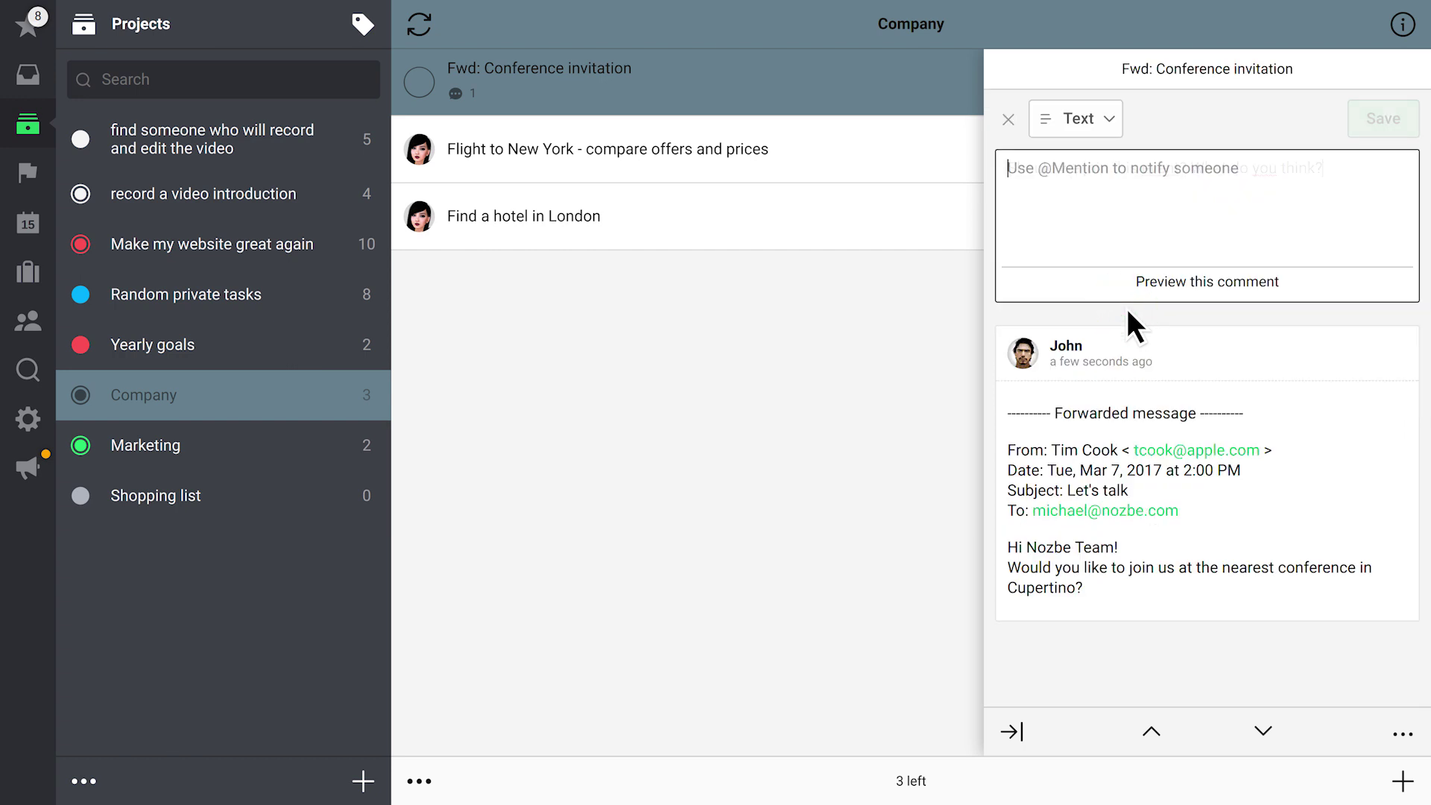
text(Should we join this event? What do you think?)
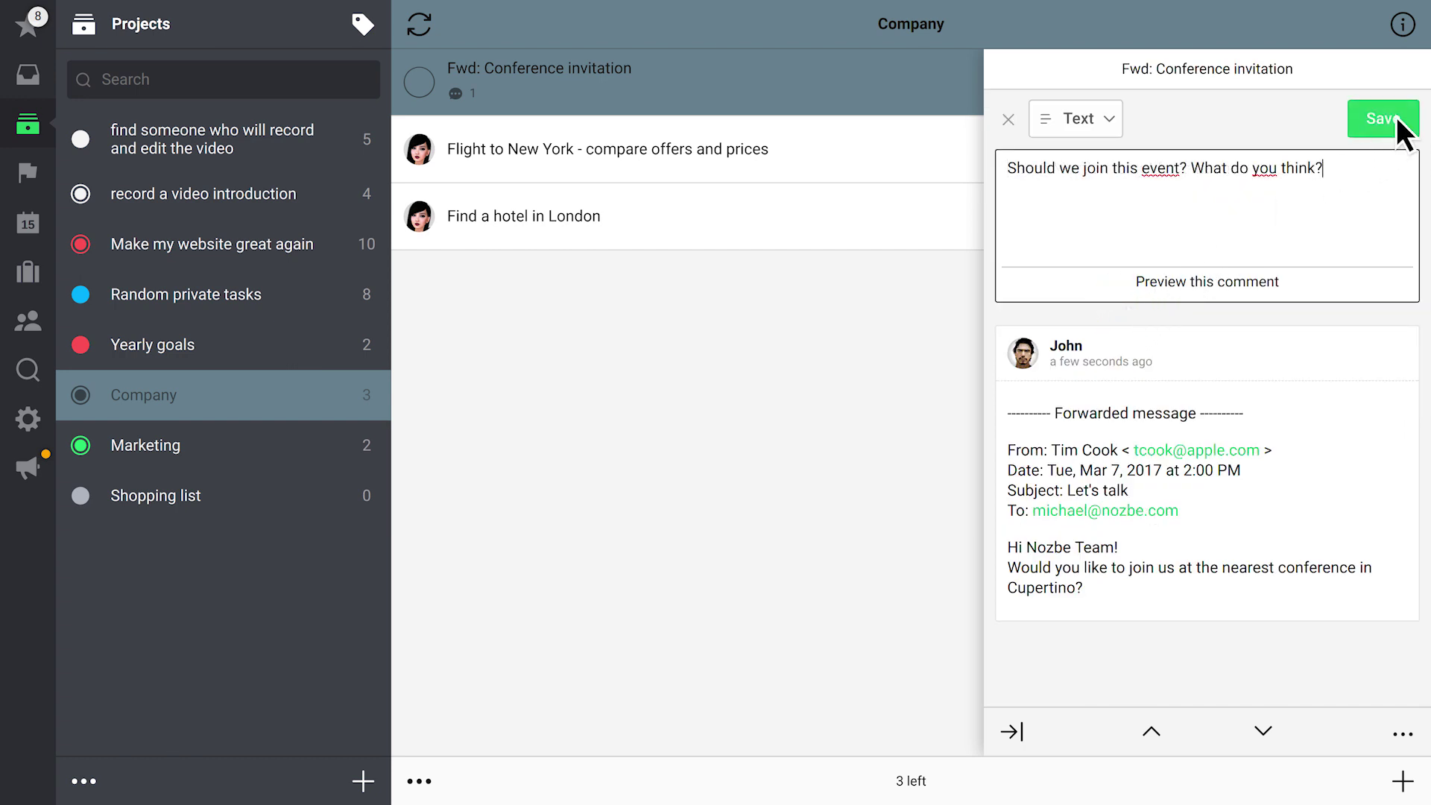
click(1396, 121)
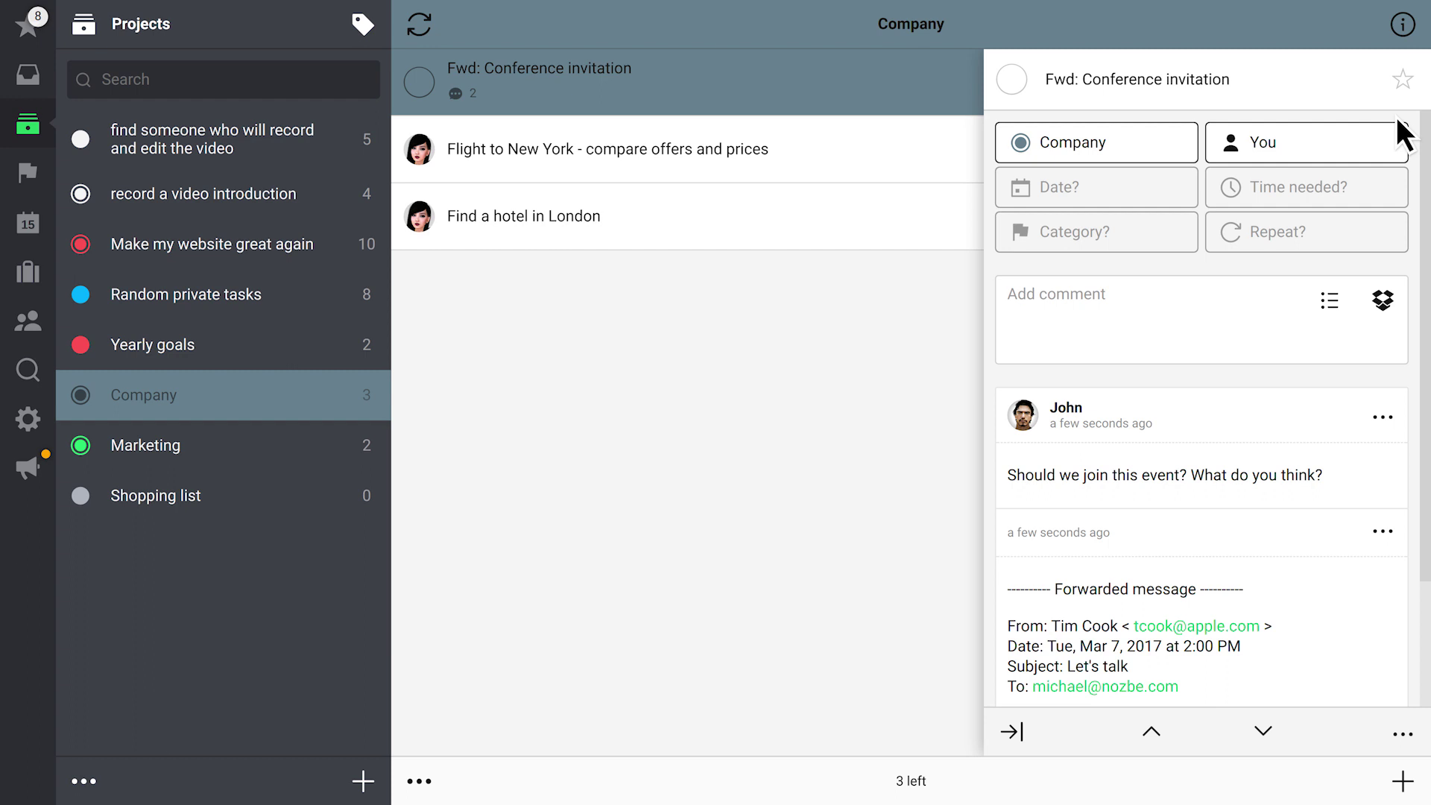
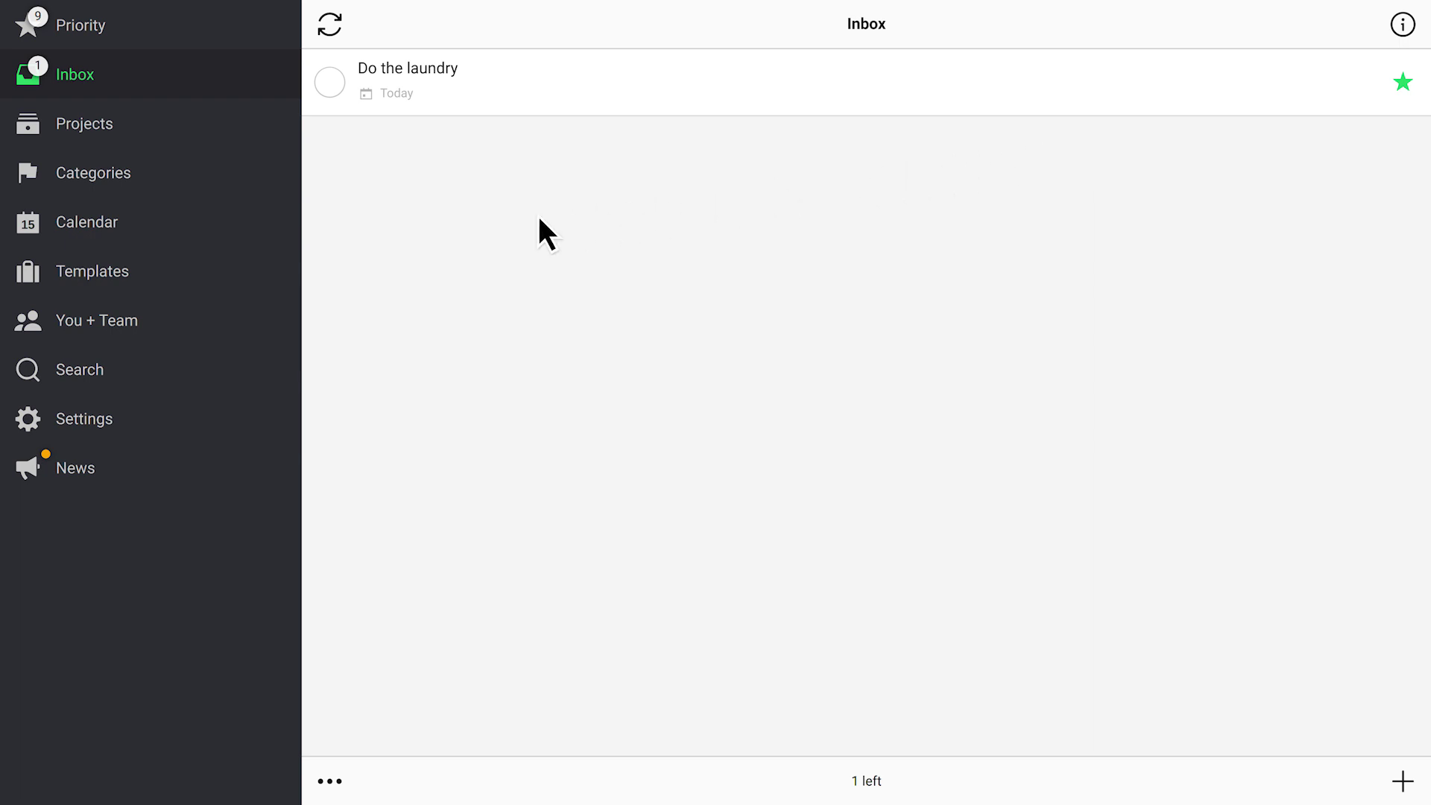
Look at Templates, then open the Make my website great again project from Projects
click(140, 271)
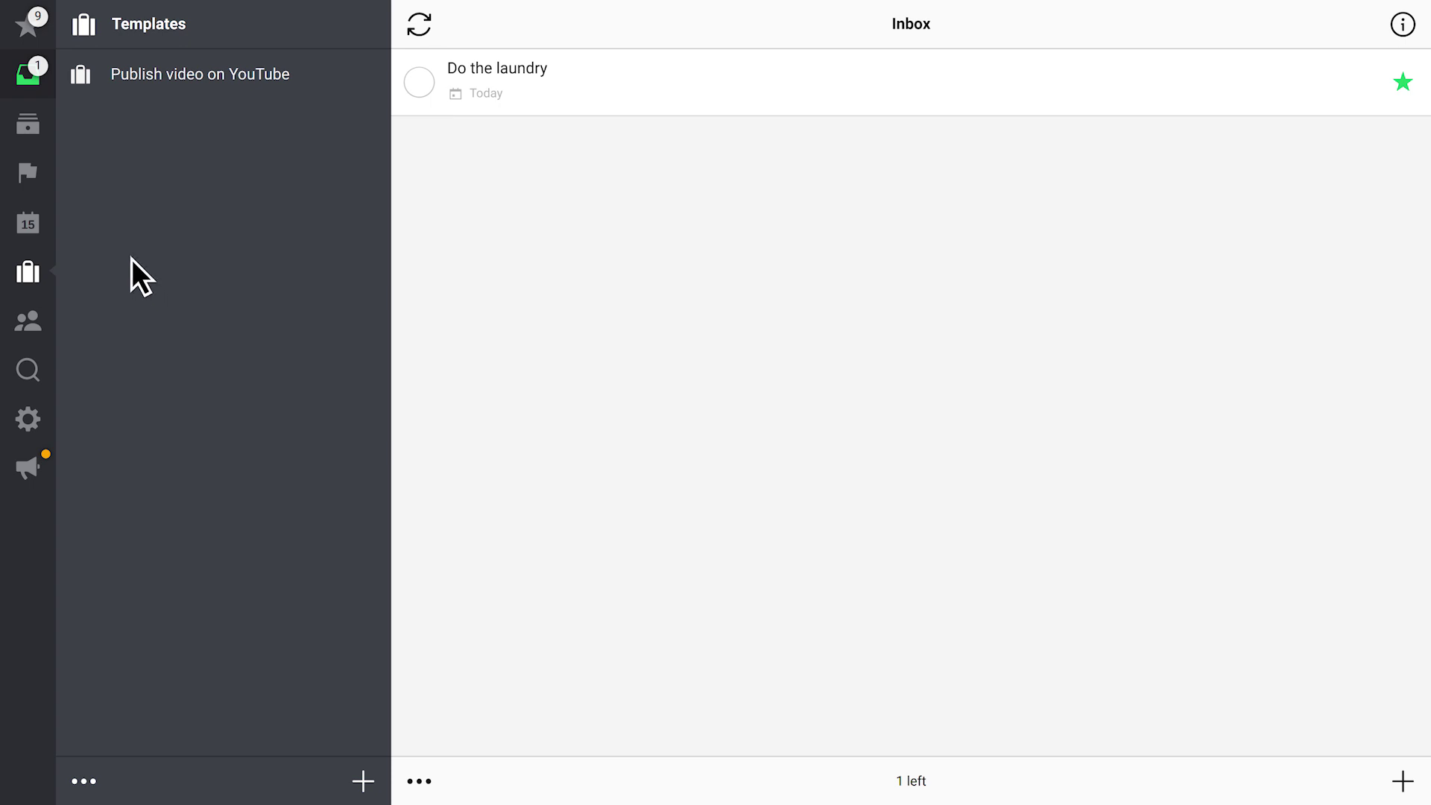
click(47, 124)
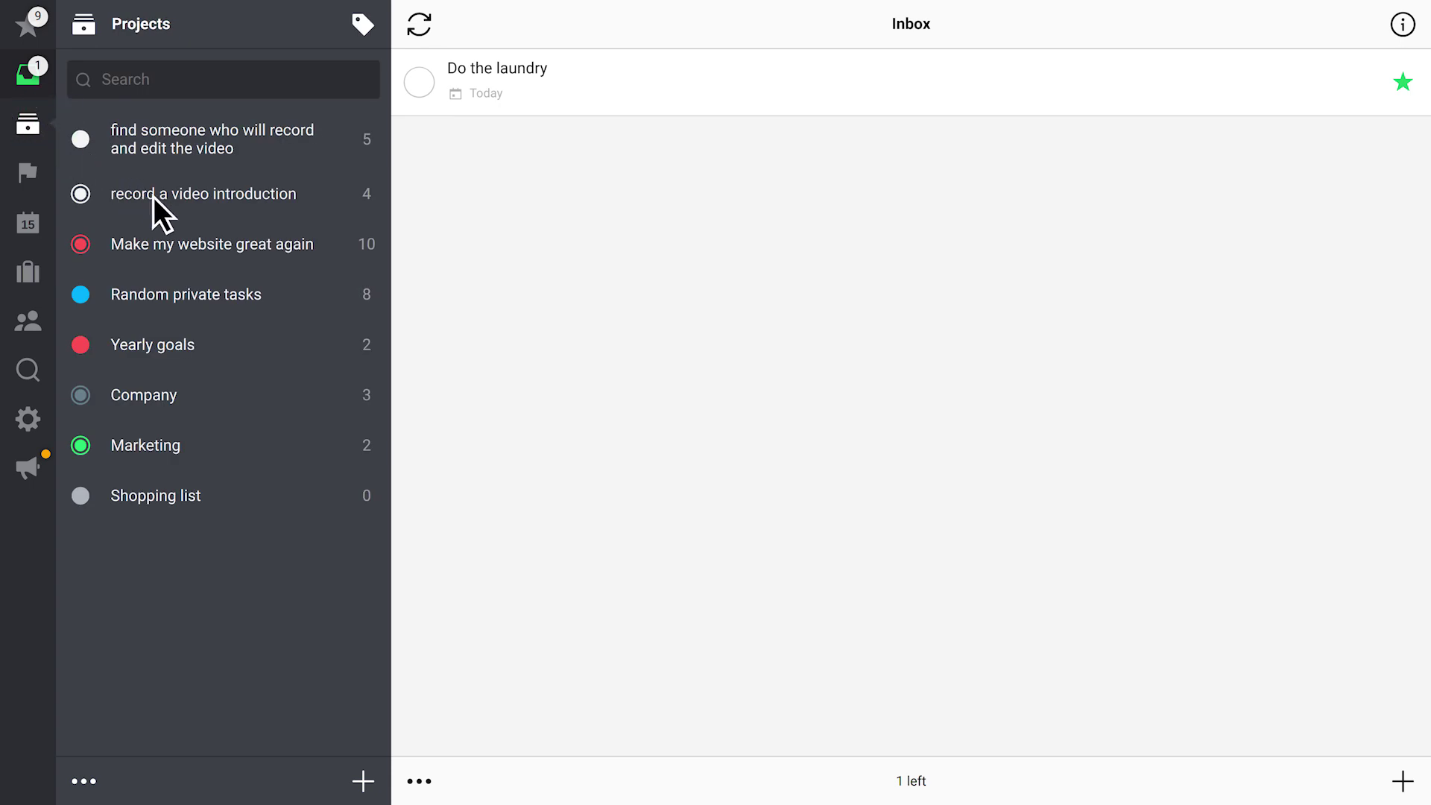
click(225, 244)
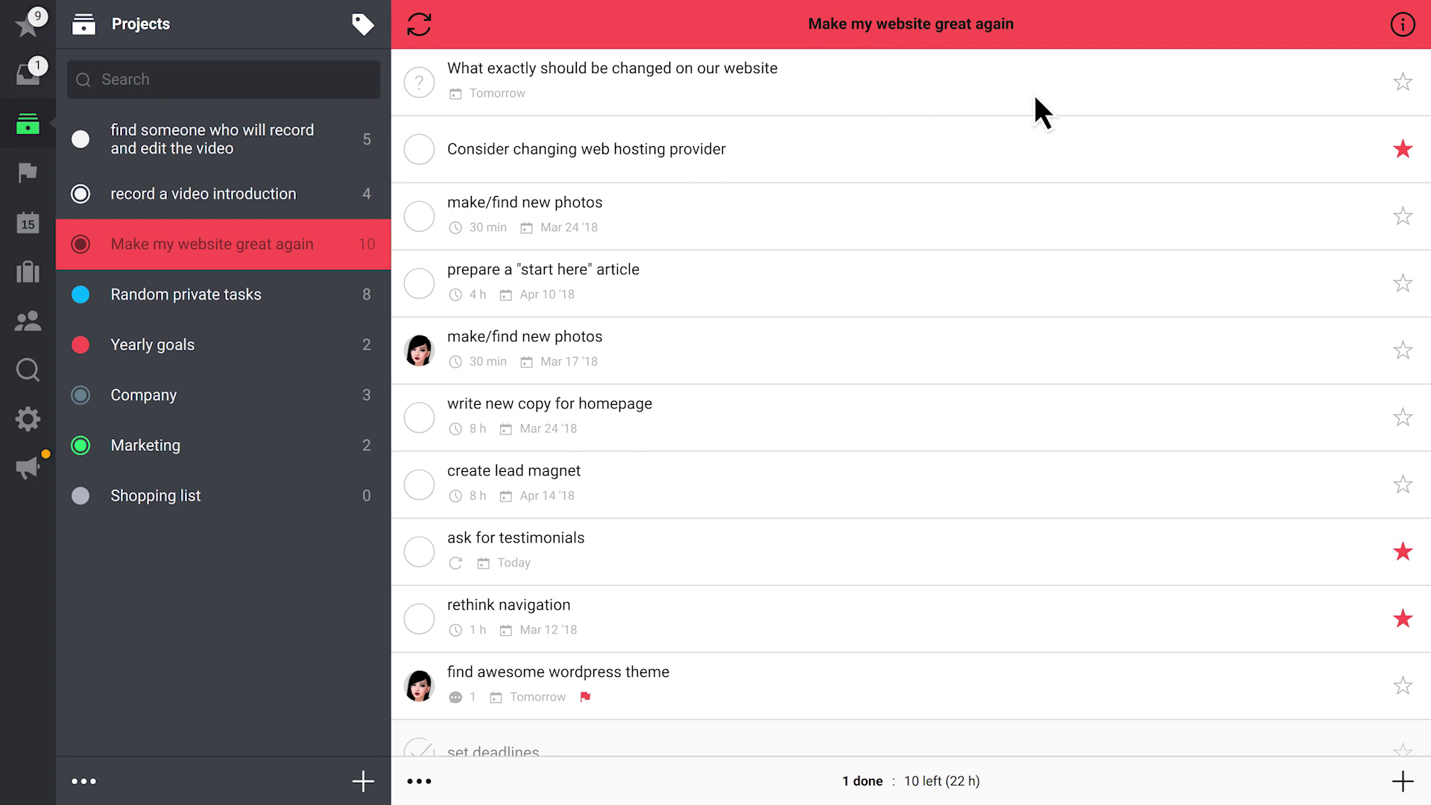
Save the project as a template named 'Setting up a new website' and open it from Templates
click(1402, 26)
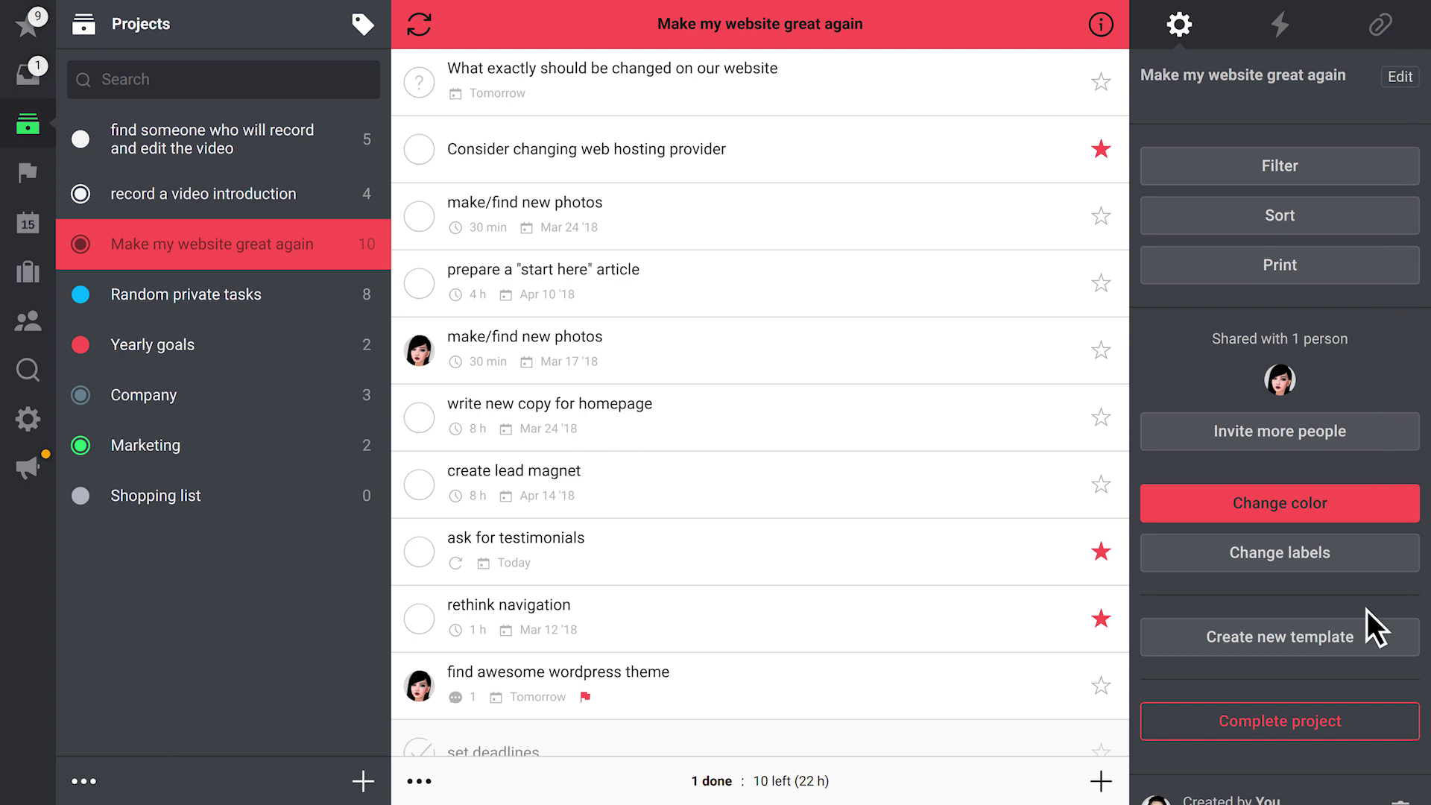
click(1365, 636)
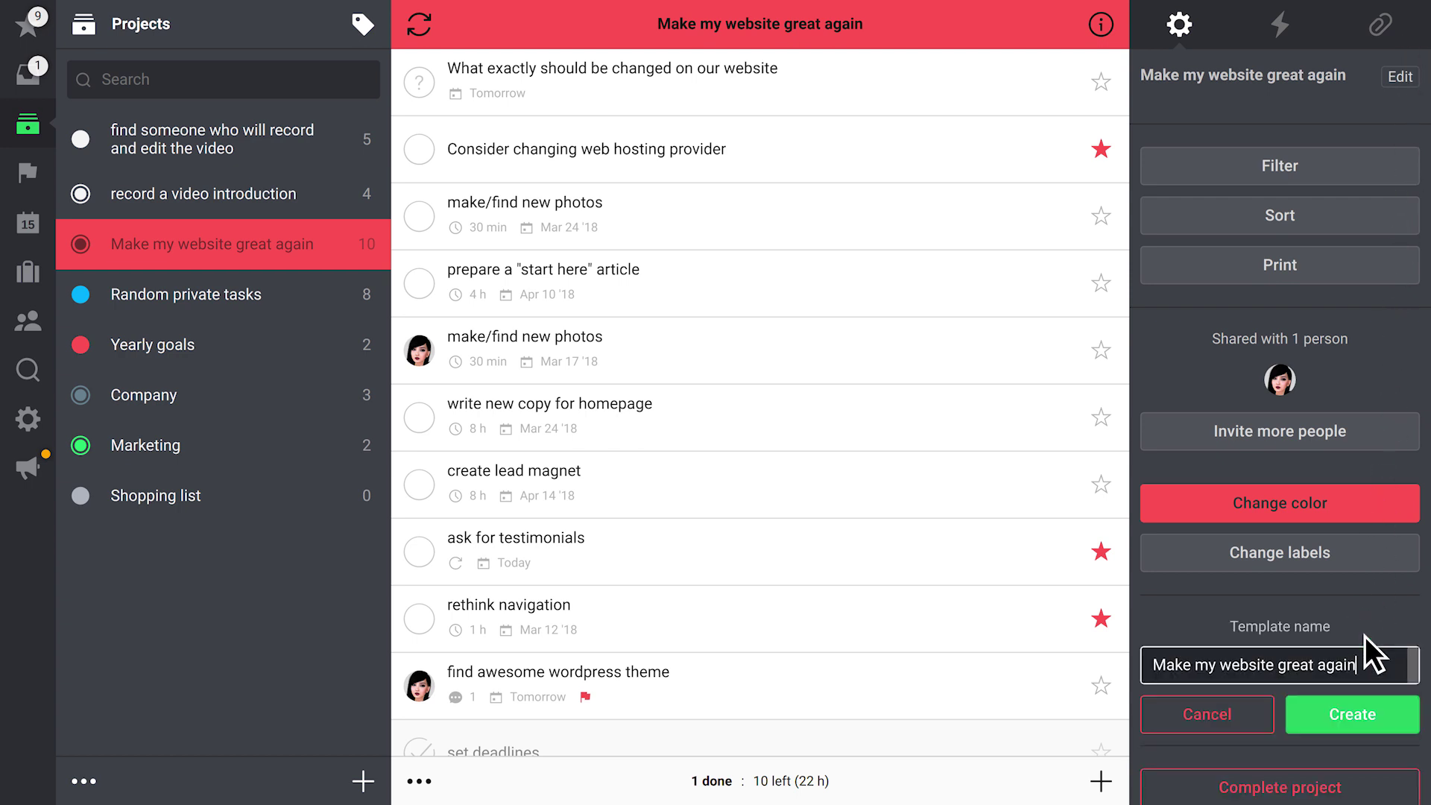
key(ctrl+a)
text(Setting up a new website)
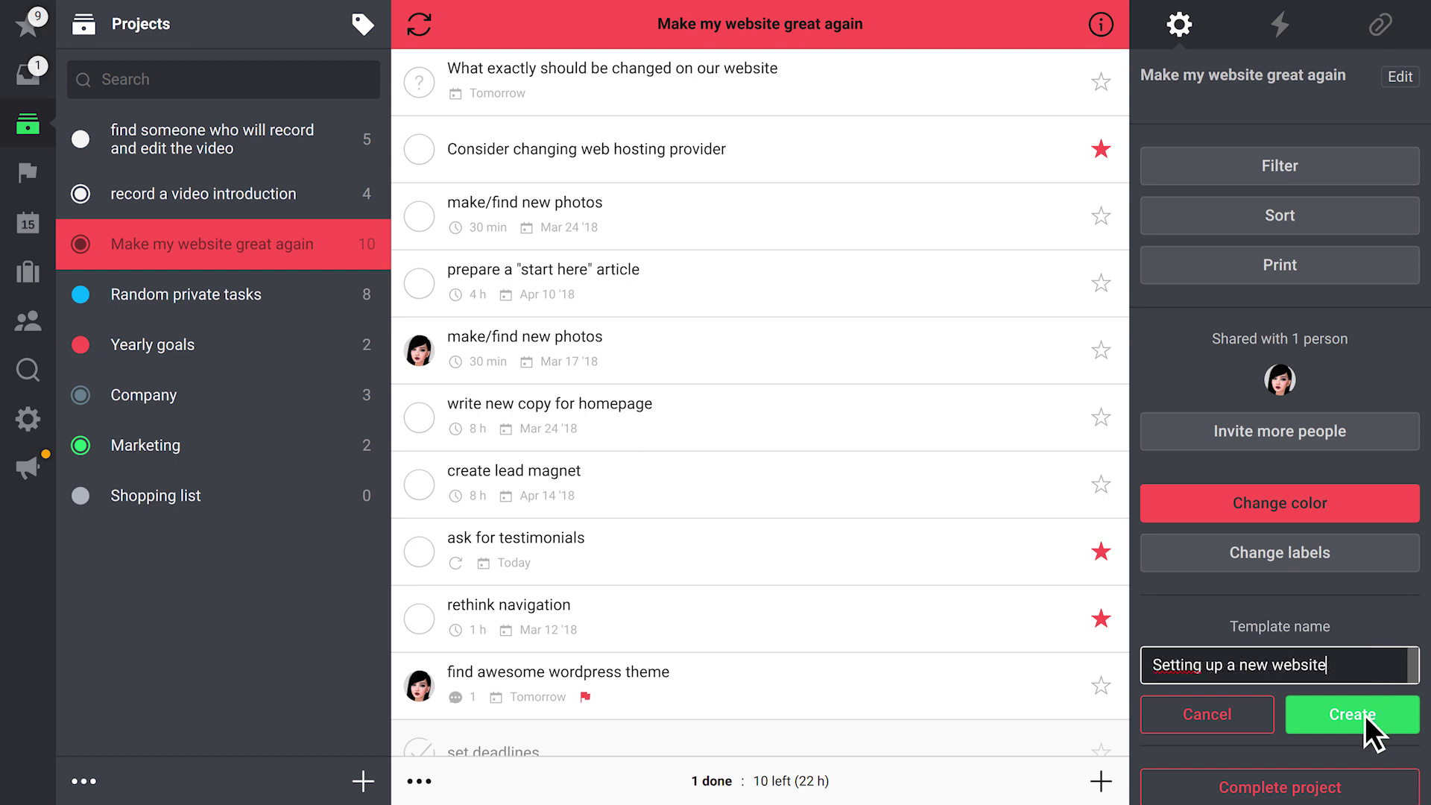
click(1365, 714)
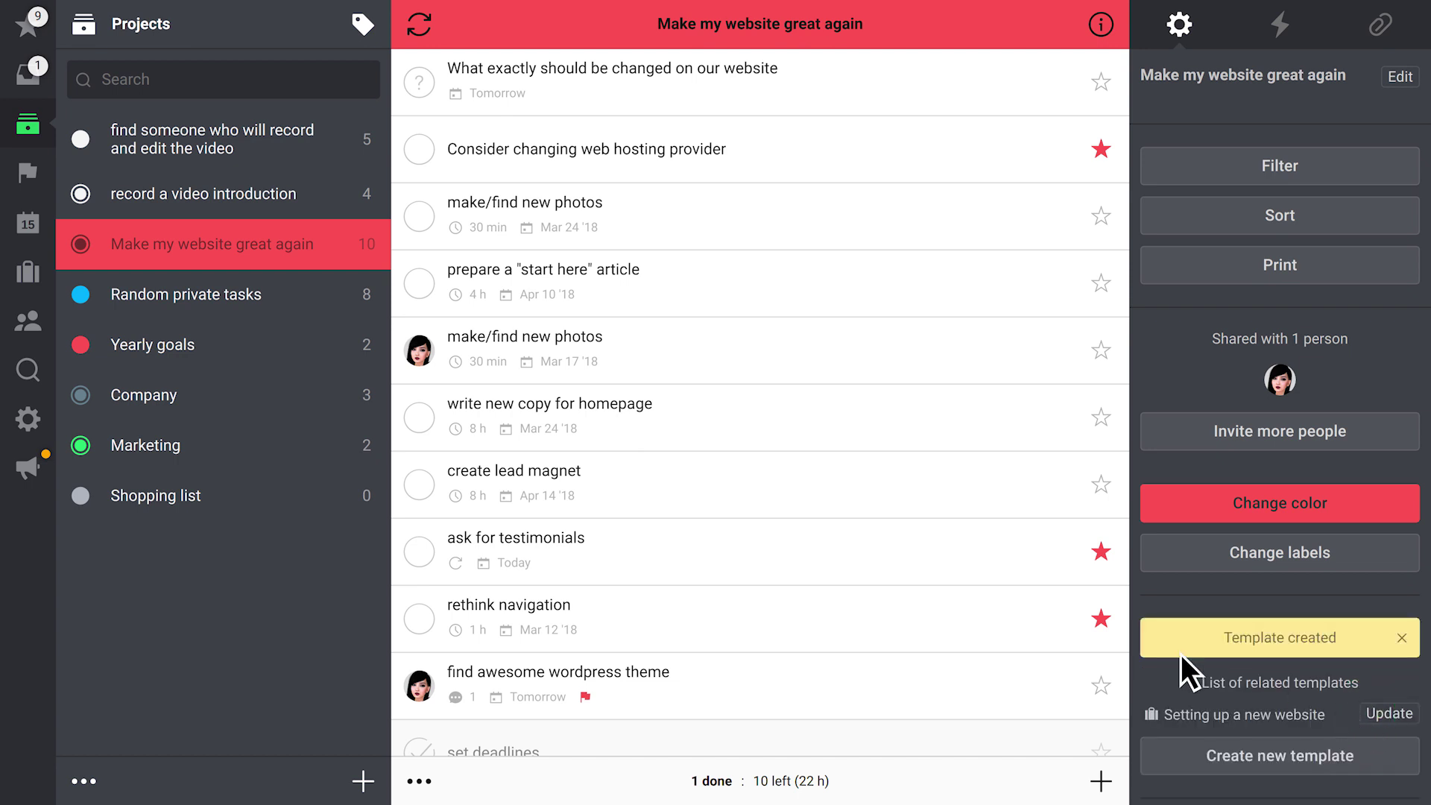
click(24, 270)
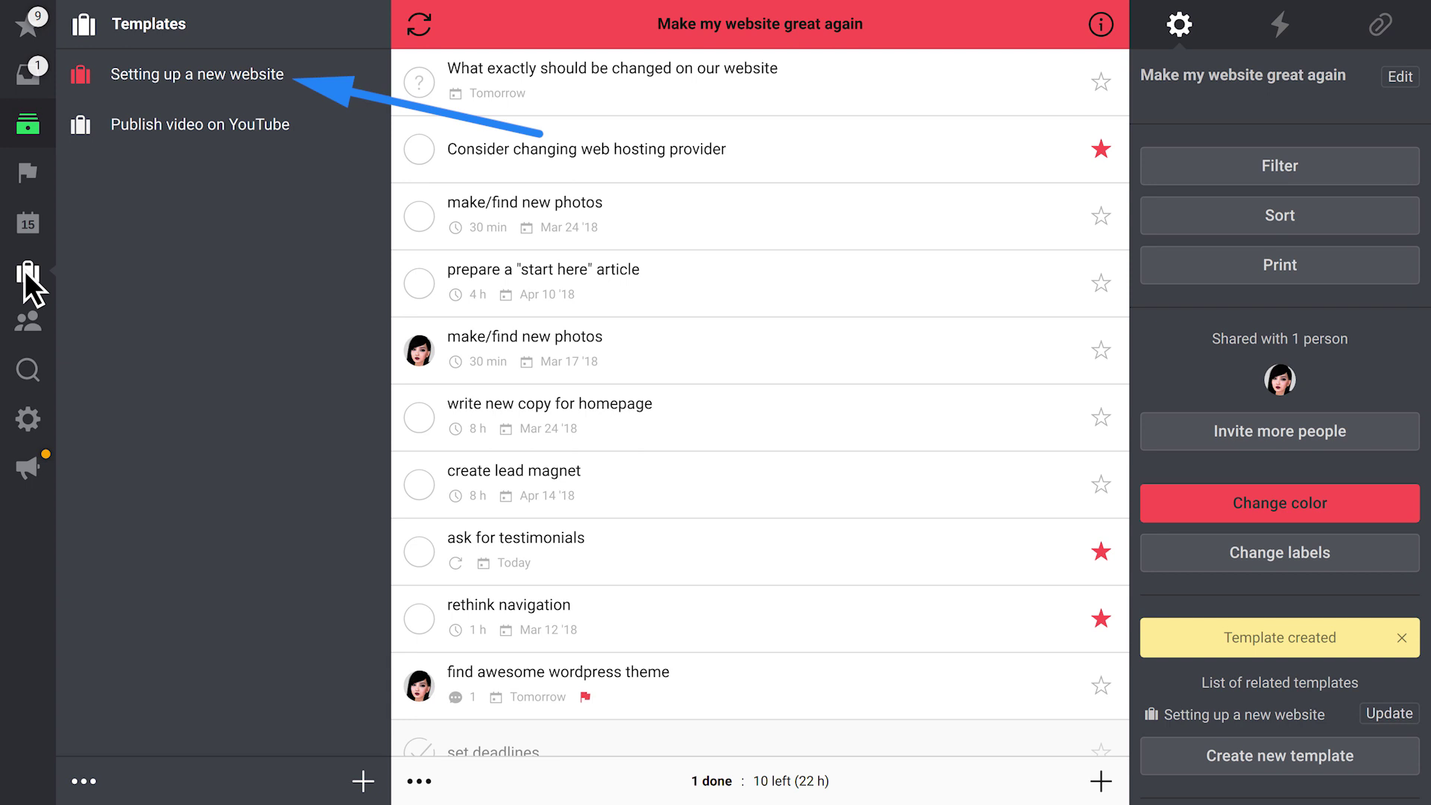
click(190, 74)
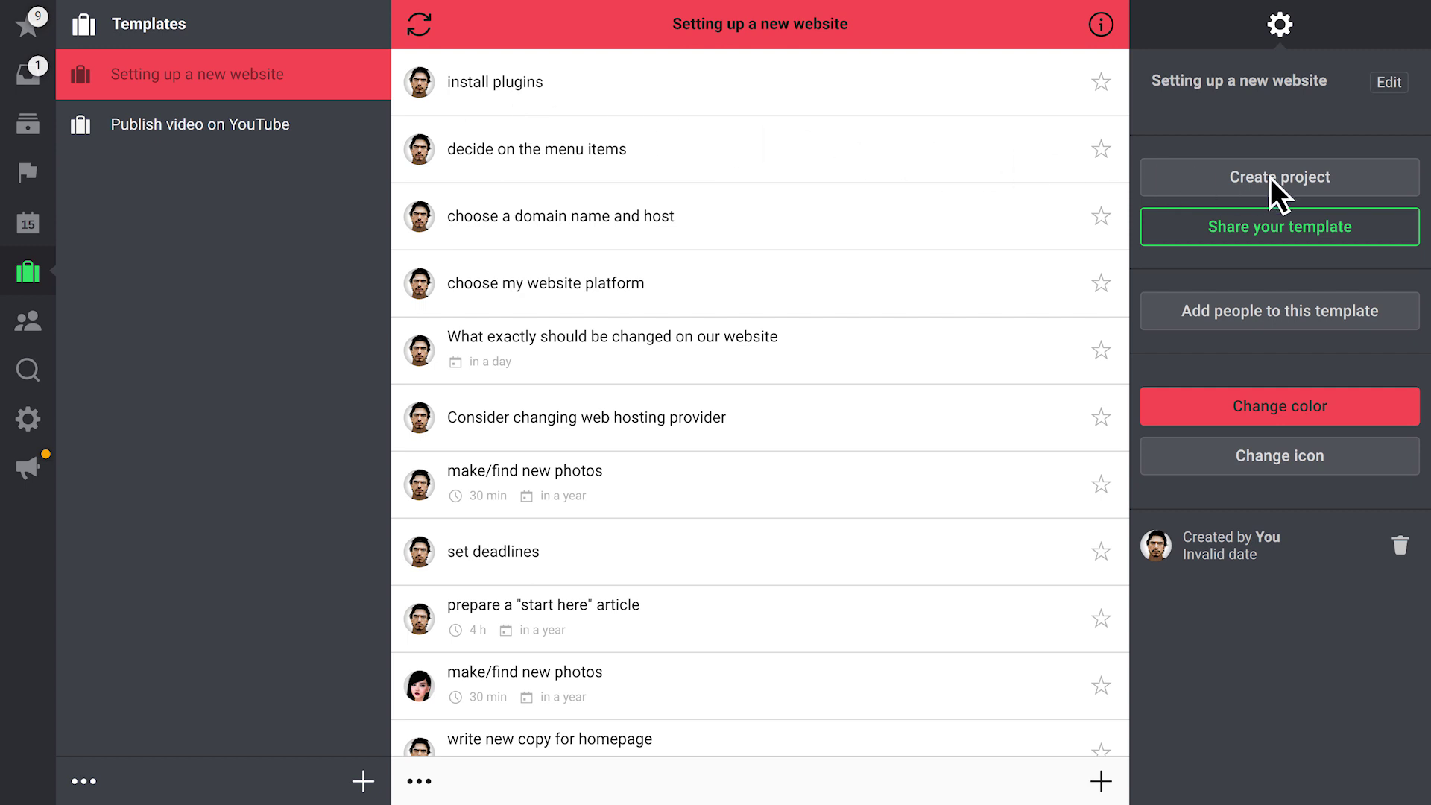
Create a project from the template and add the task 'Create a detailed site map'
click(1340, 185)
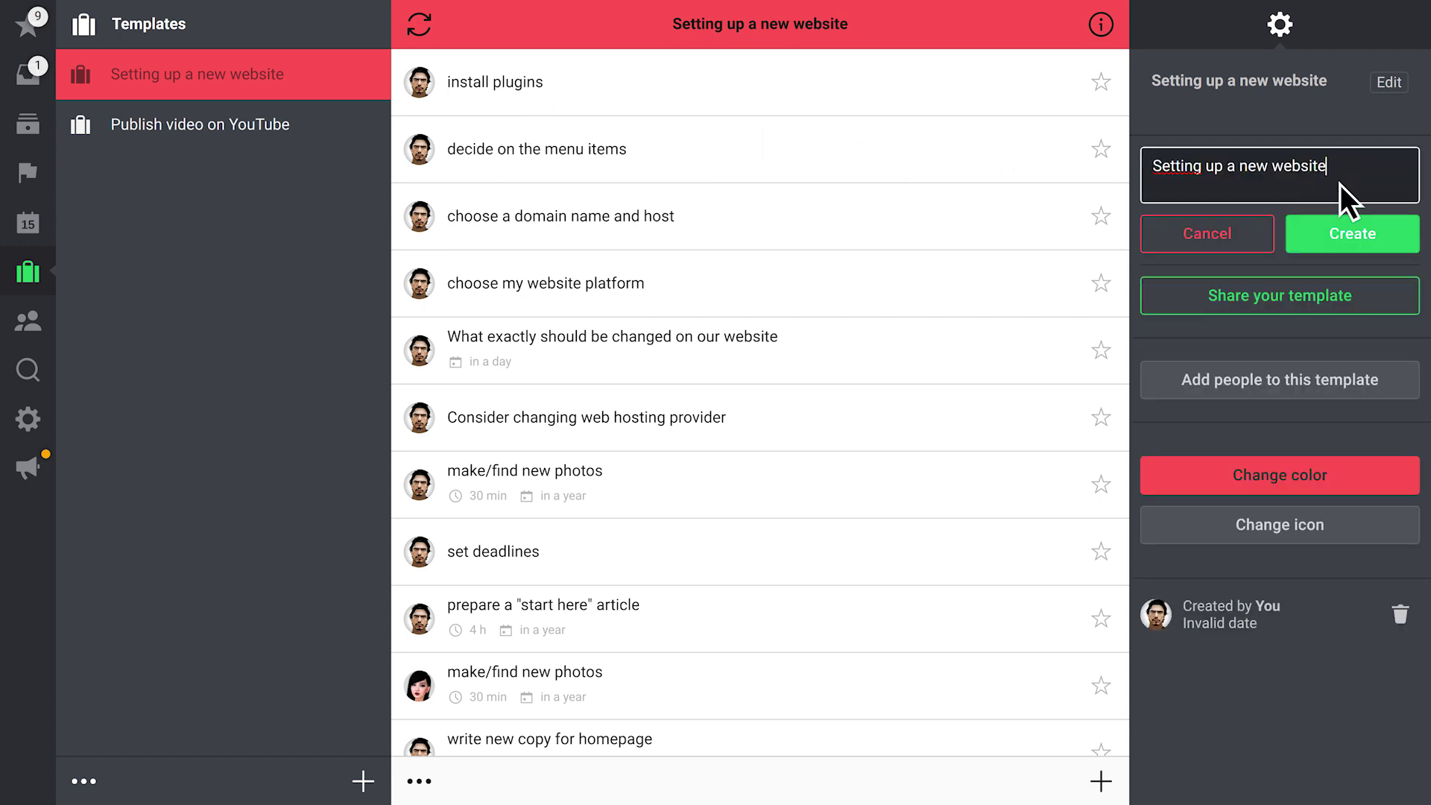
click(1339, 237)
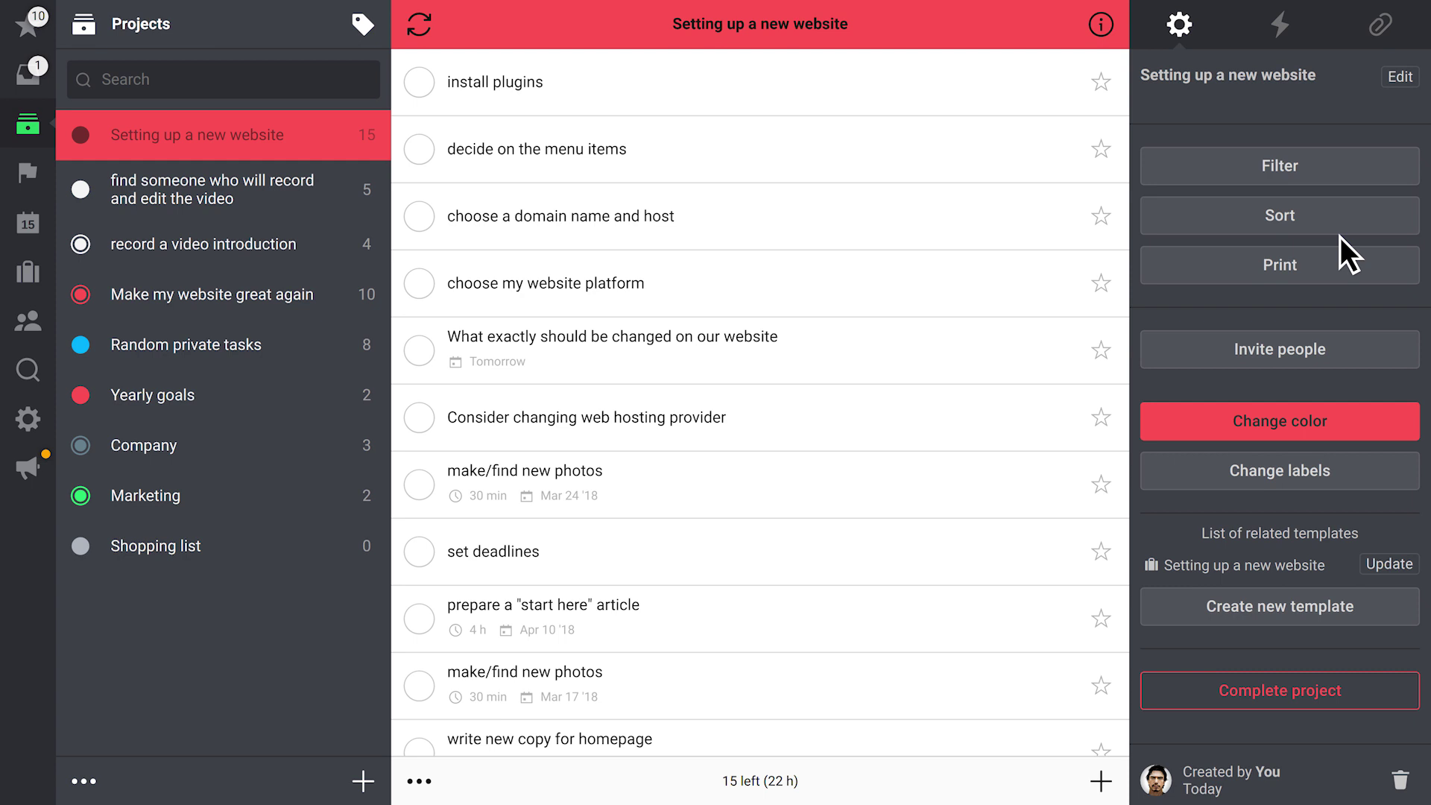
click(1100, 781)
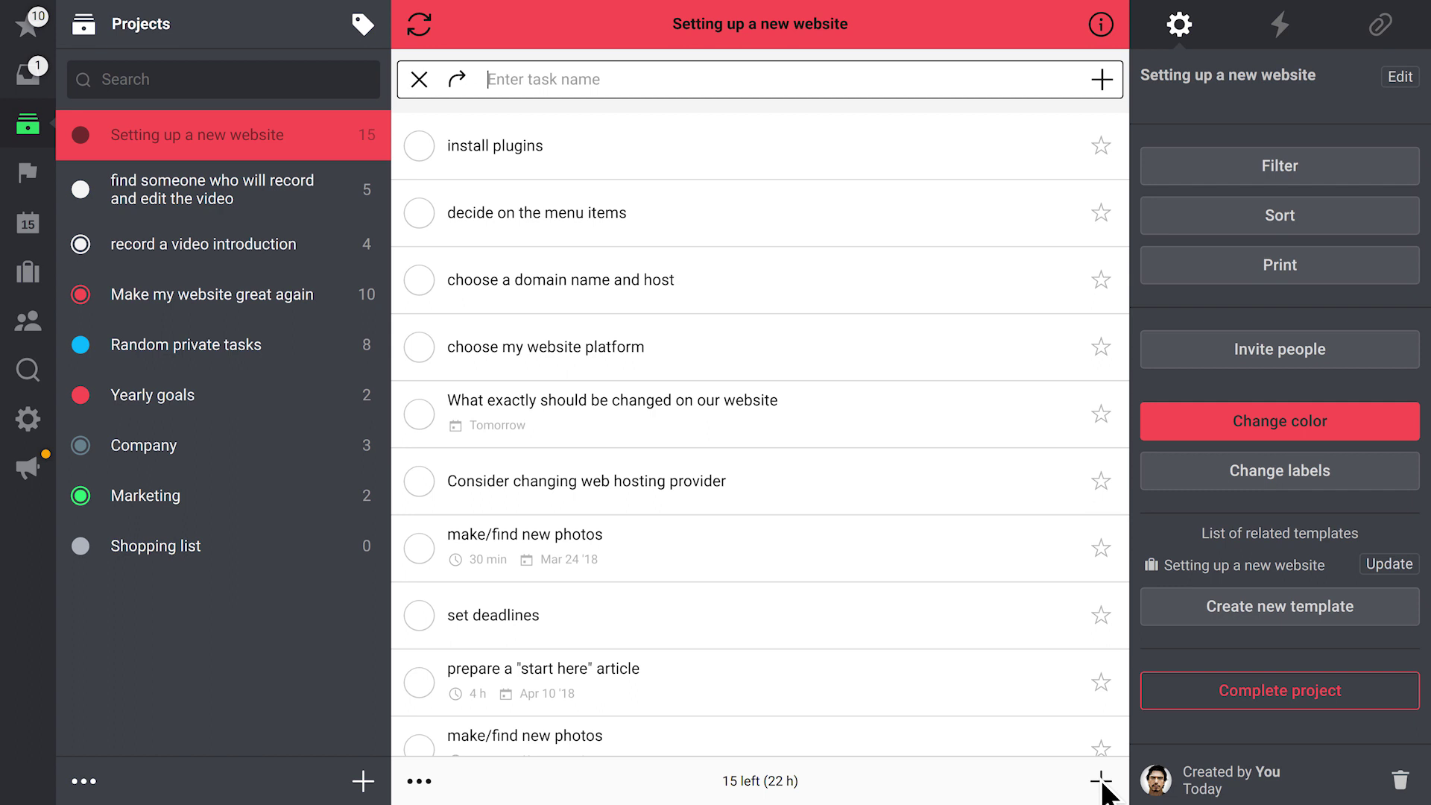
text(Create a detailed site map)
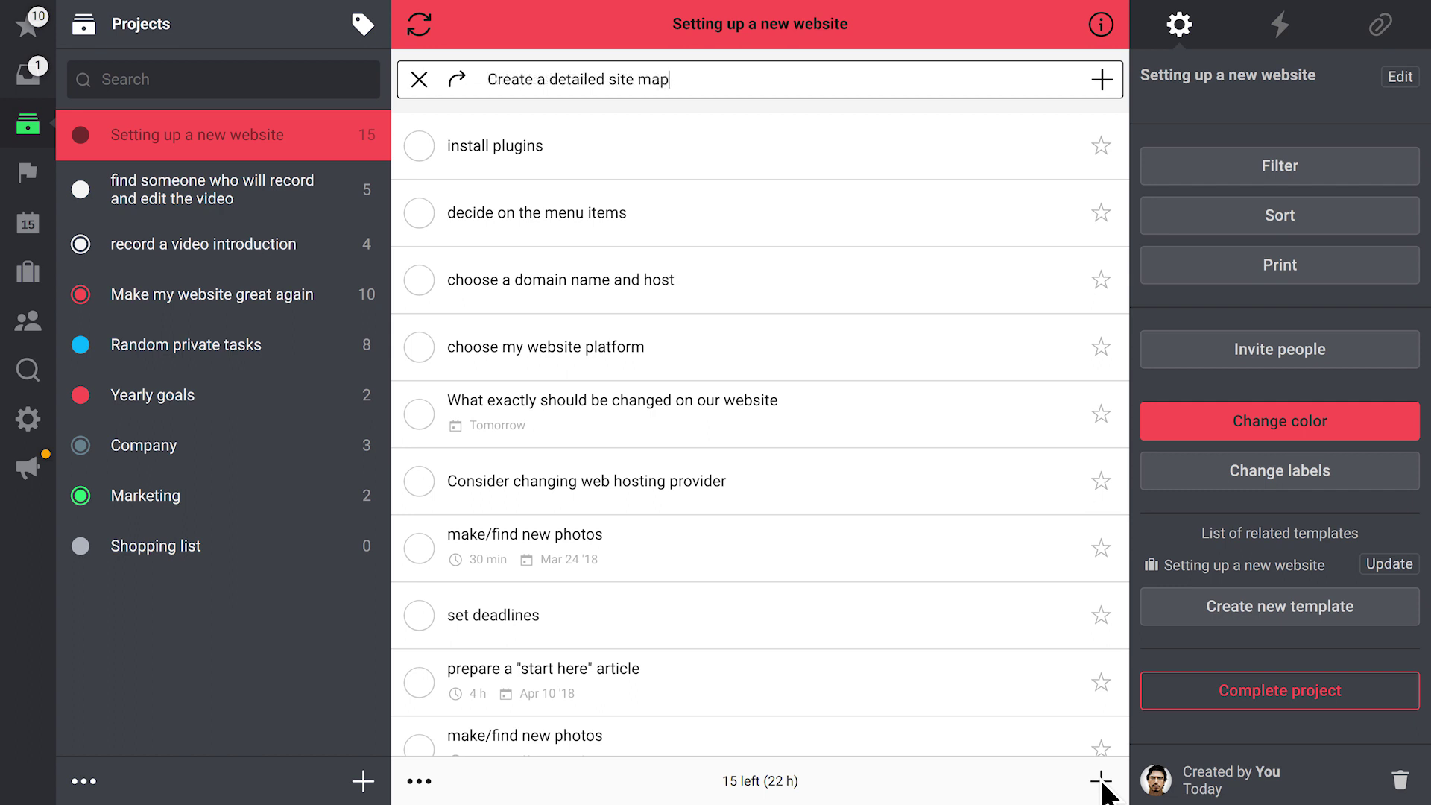
click(1101, 77)
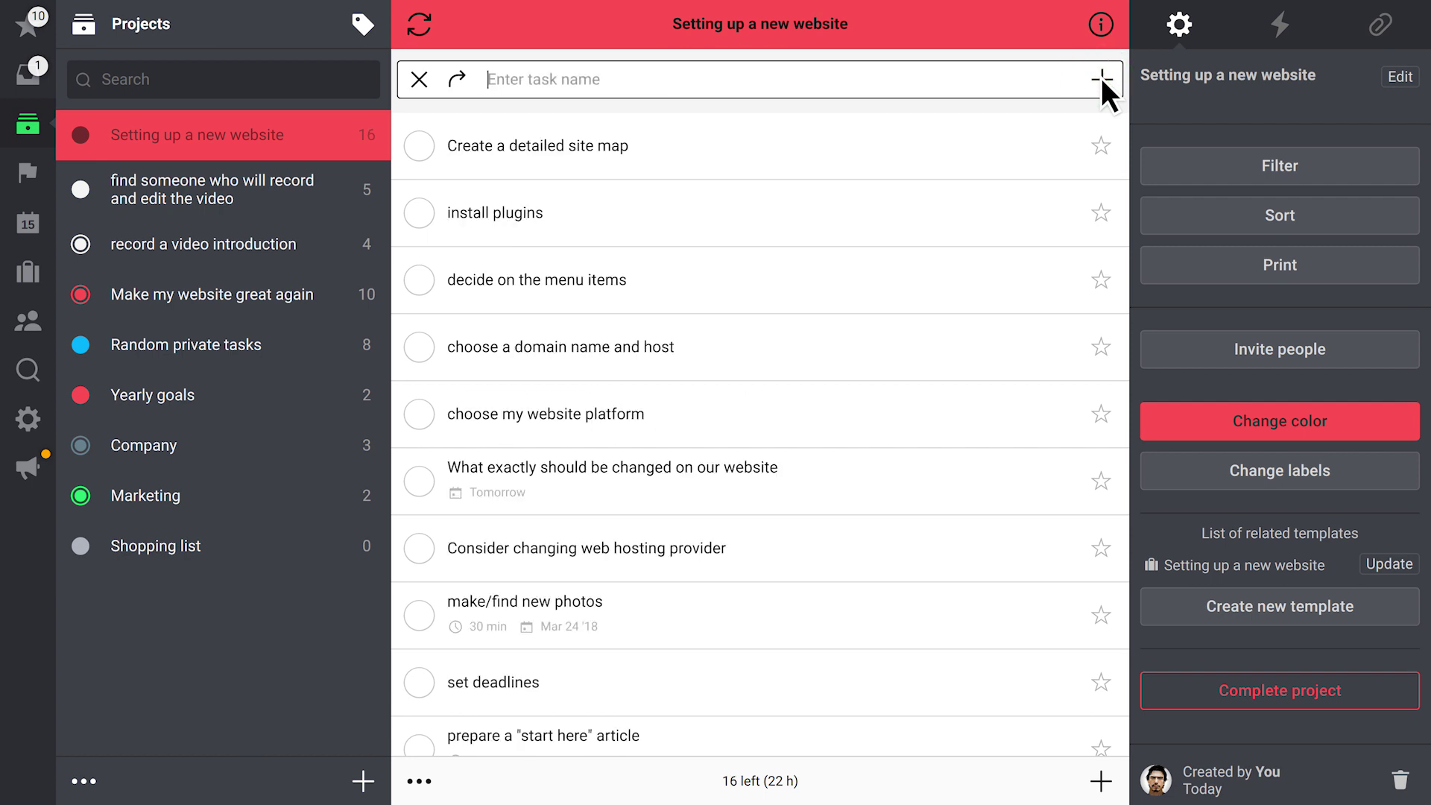
Add the task 'Understand your site's goals', then update the template with the new tasks
text(Understand your site's goals)
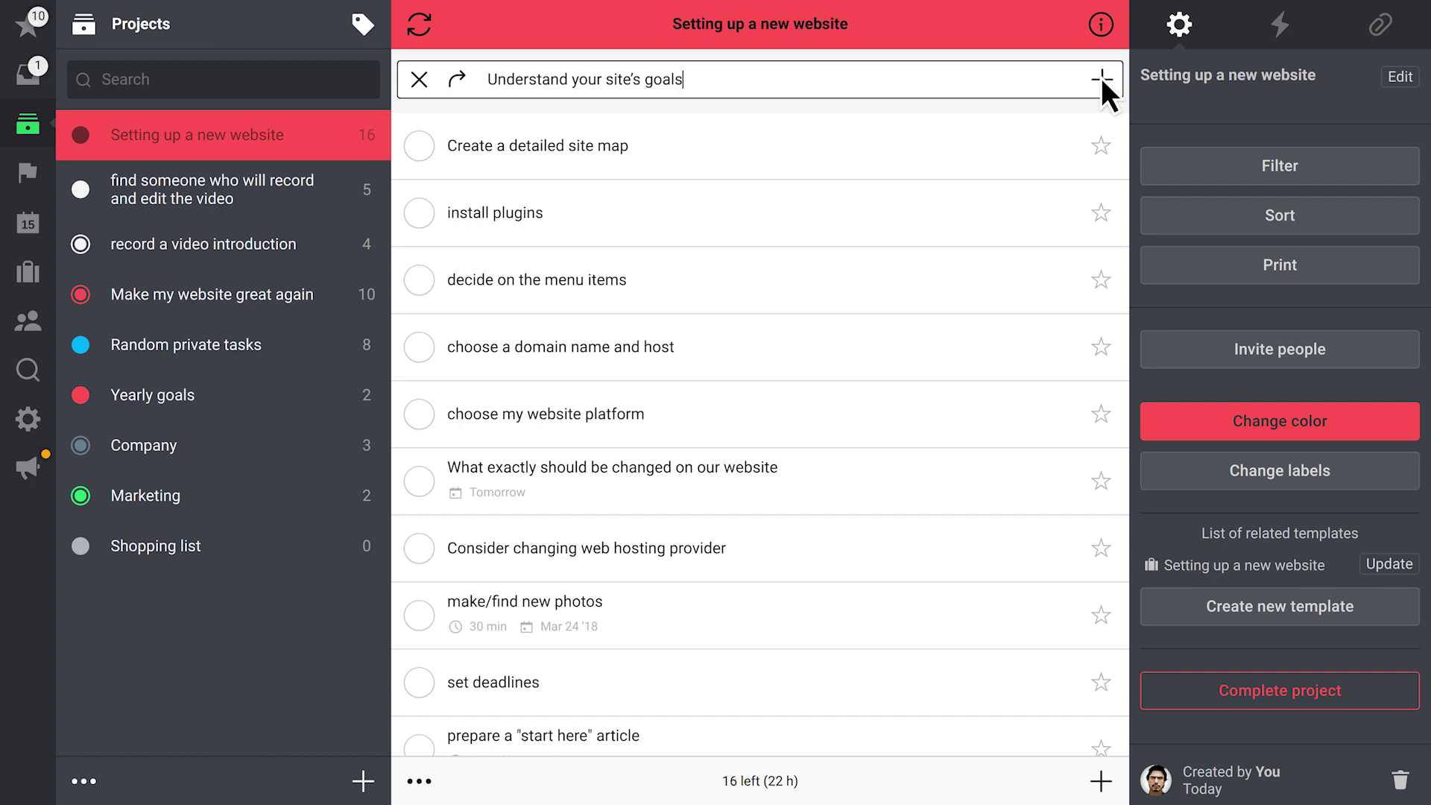
click(1102, 78)
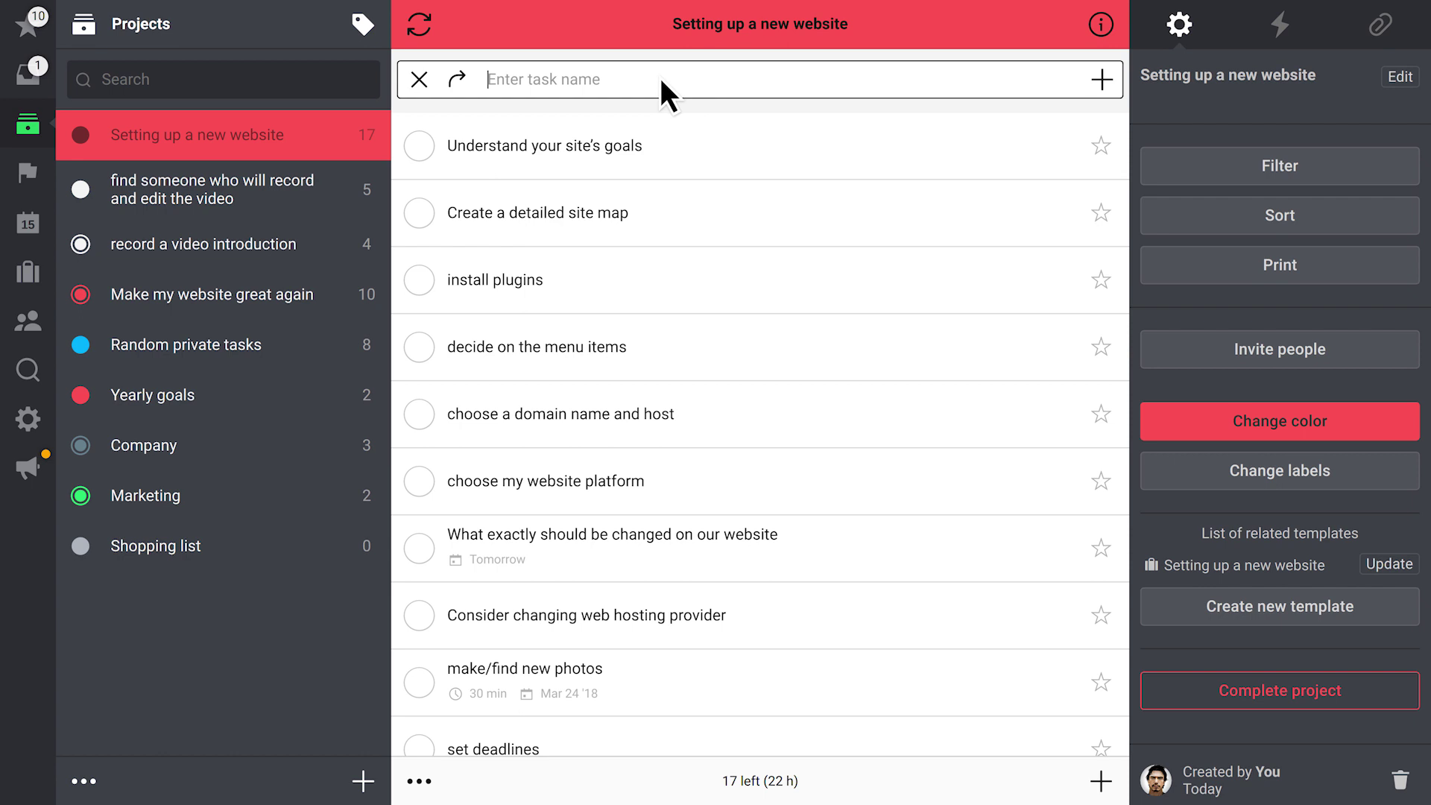
click(419, 77)
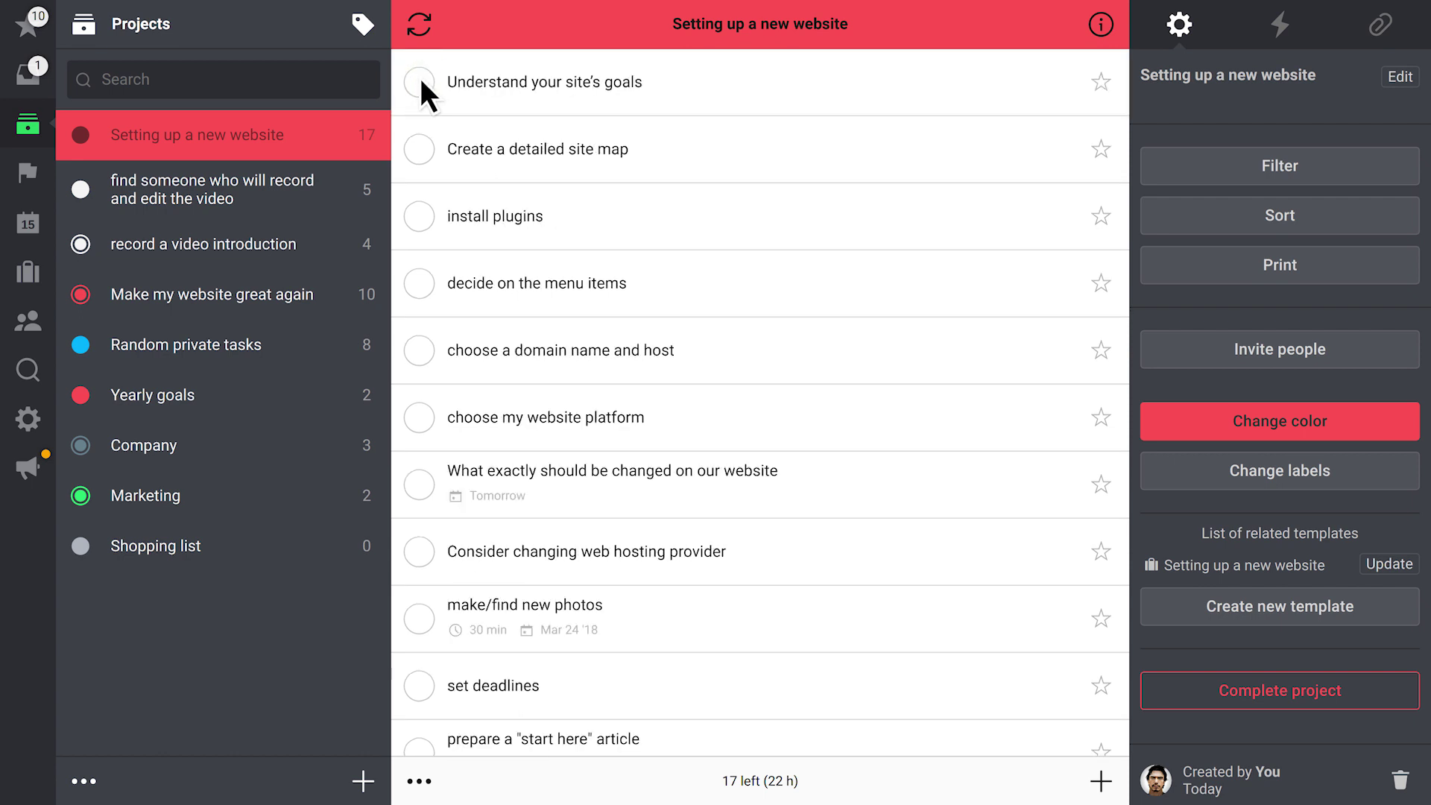
click(1414, 565)
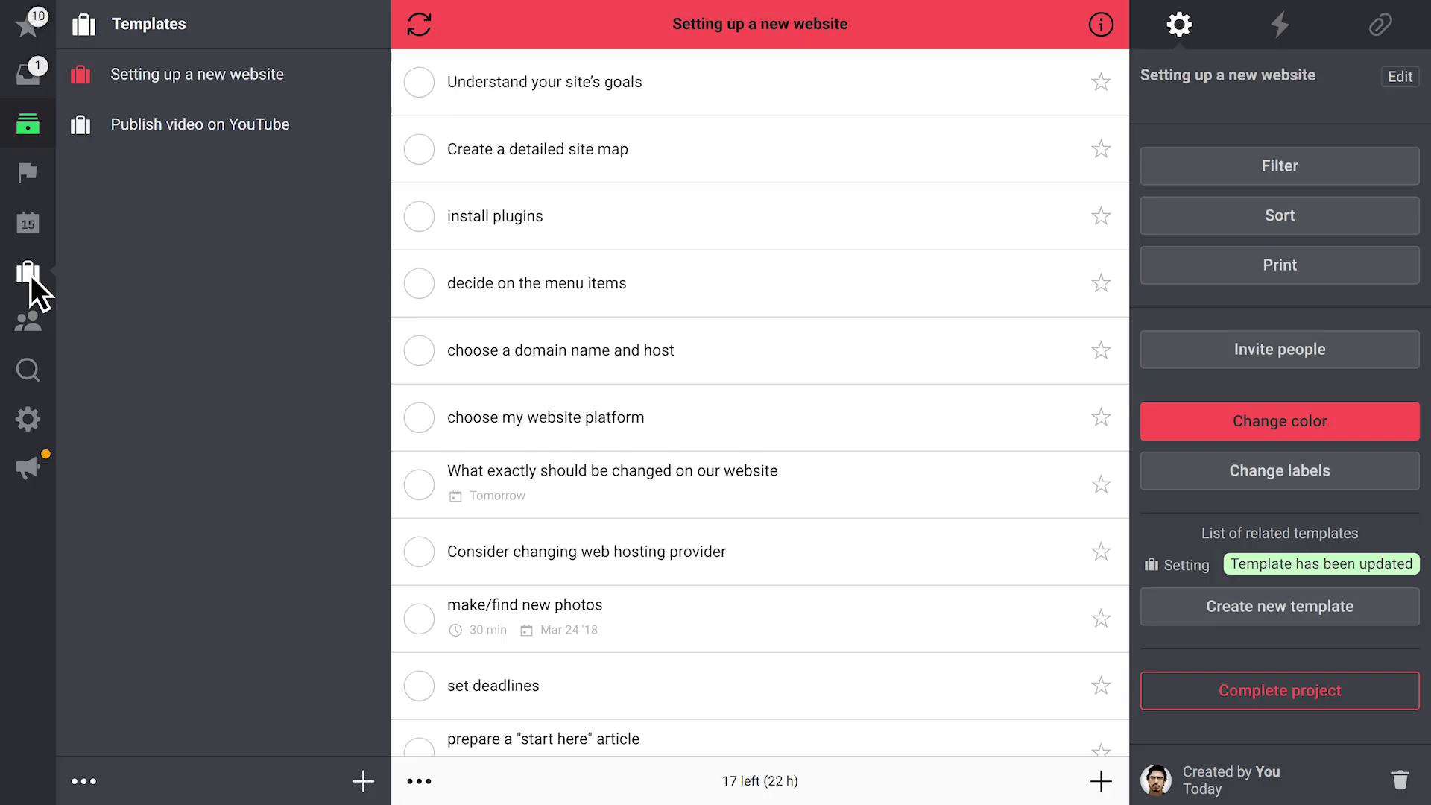
Invite a teammate to the Publish video on YouTube template
click(171, 125)
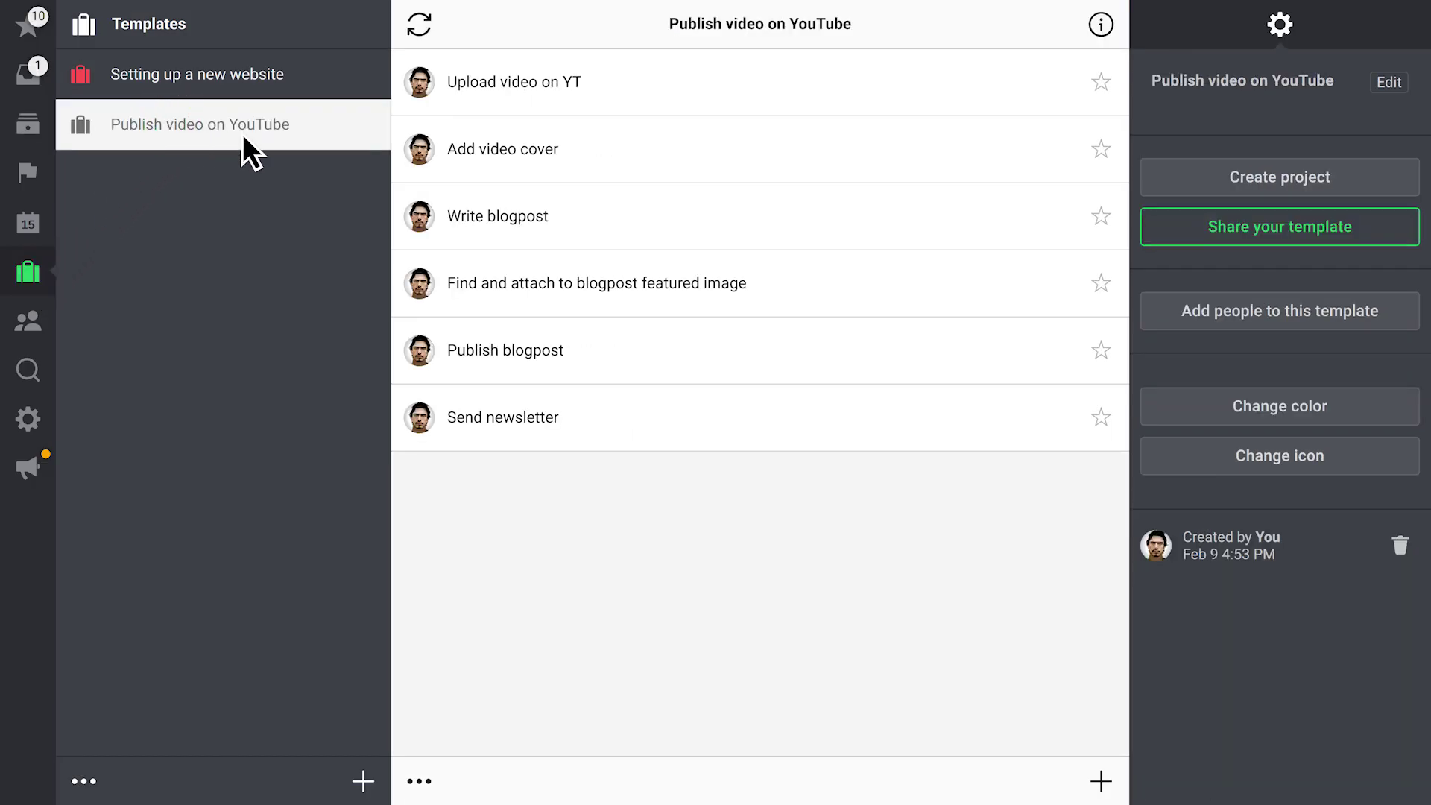
click(1298, 310)
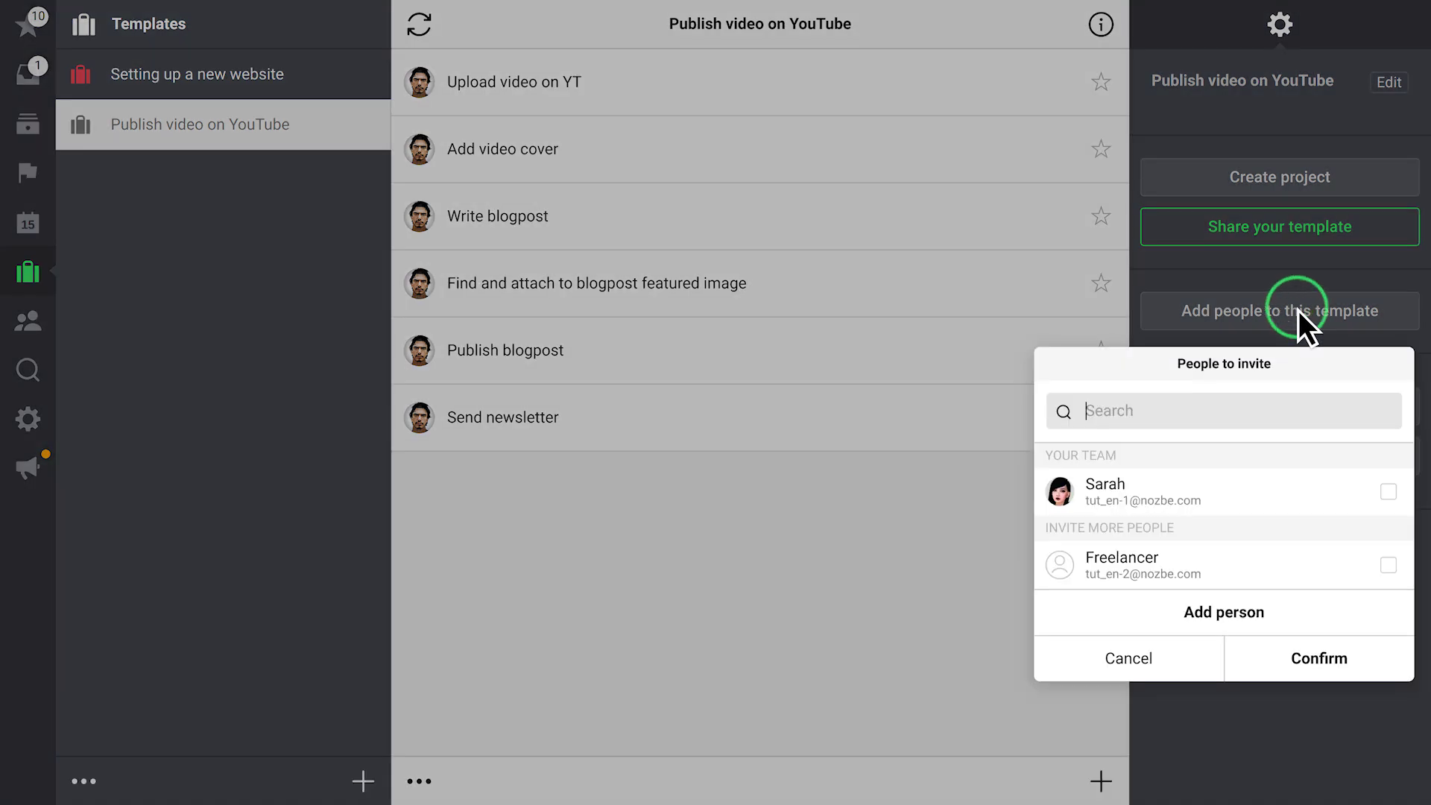
click(1299, 490)
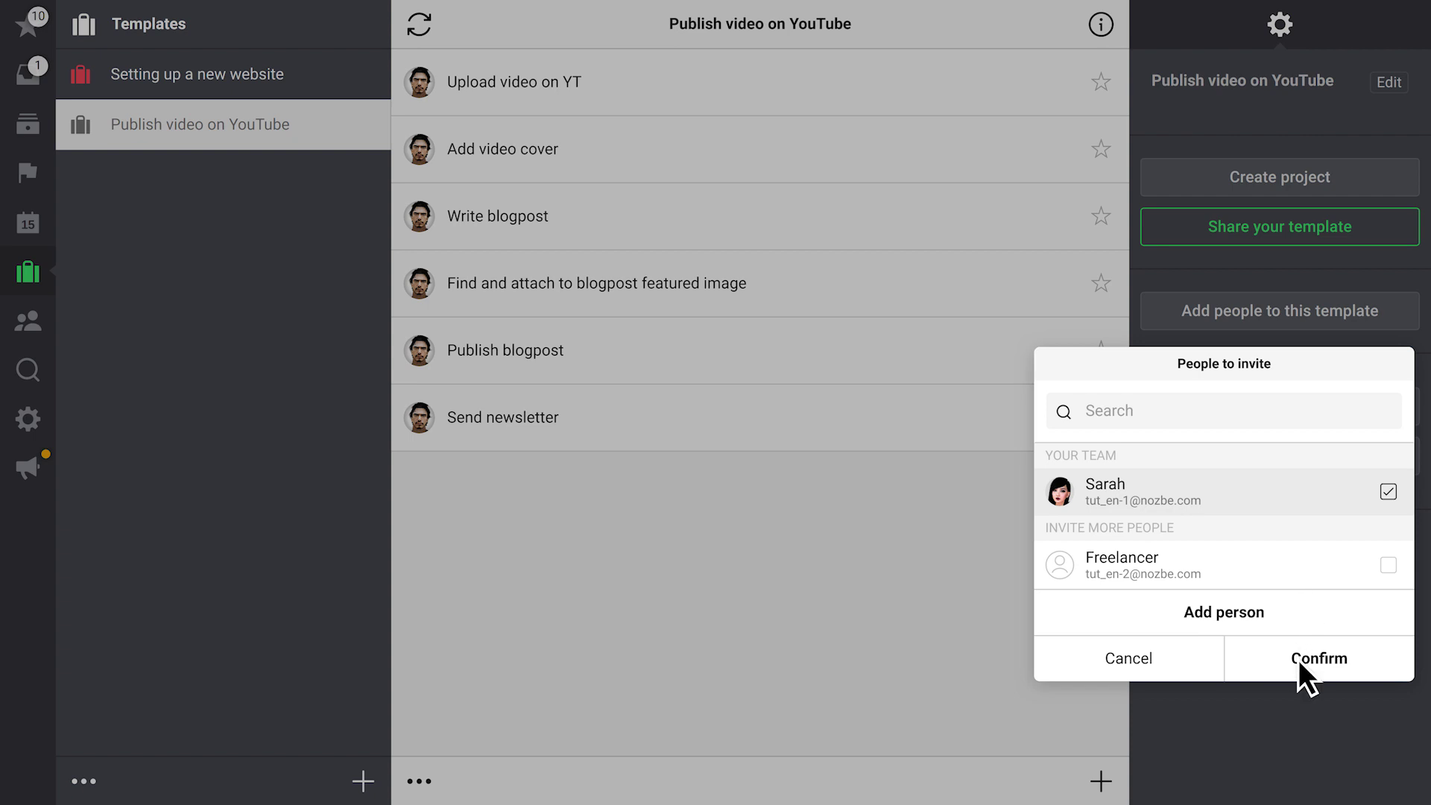
click(1298, 659)
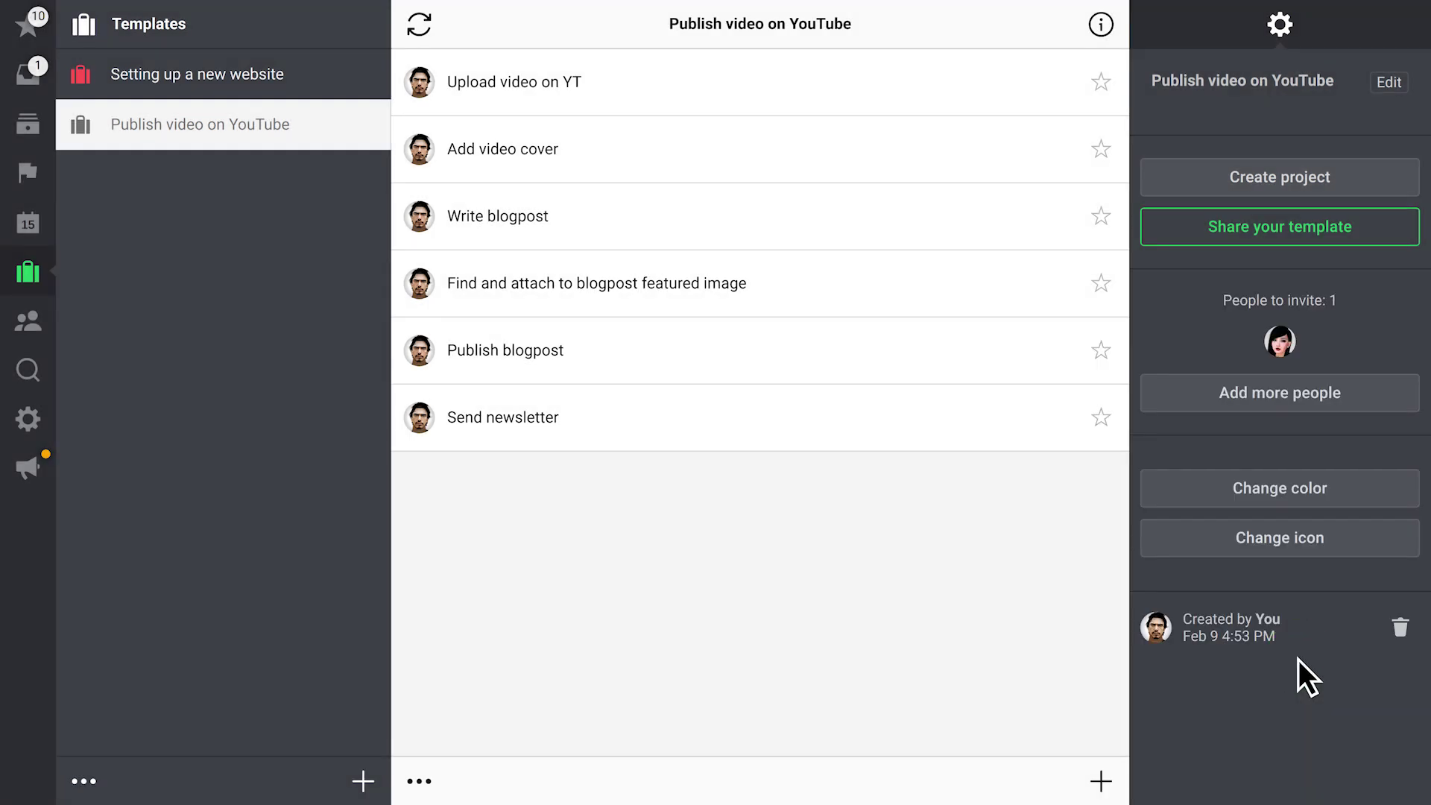
Make the invited teammate responsible for the Write blogpost task
click(624, 212)
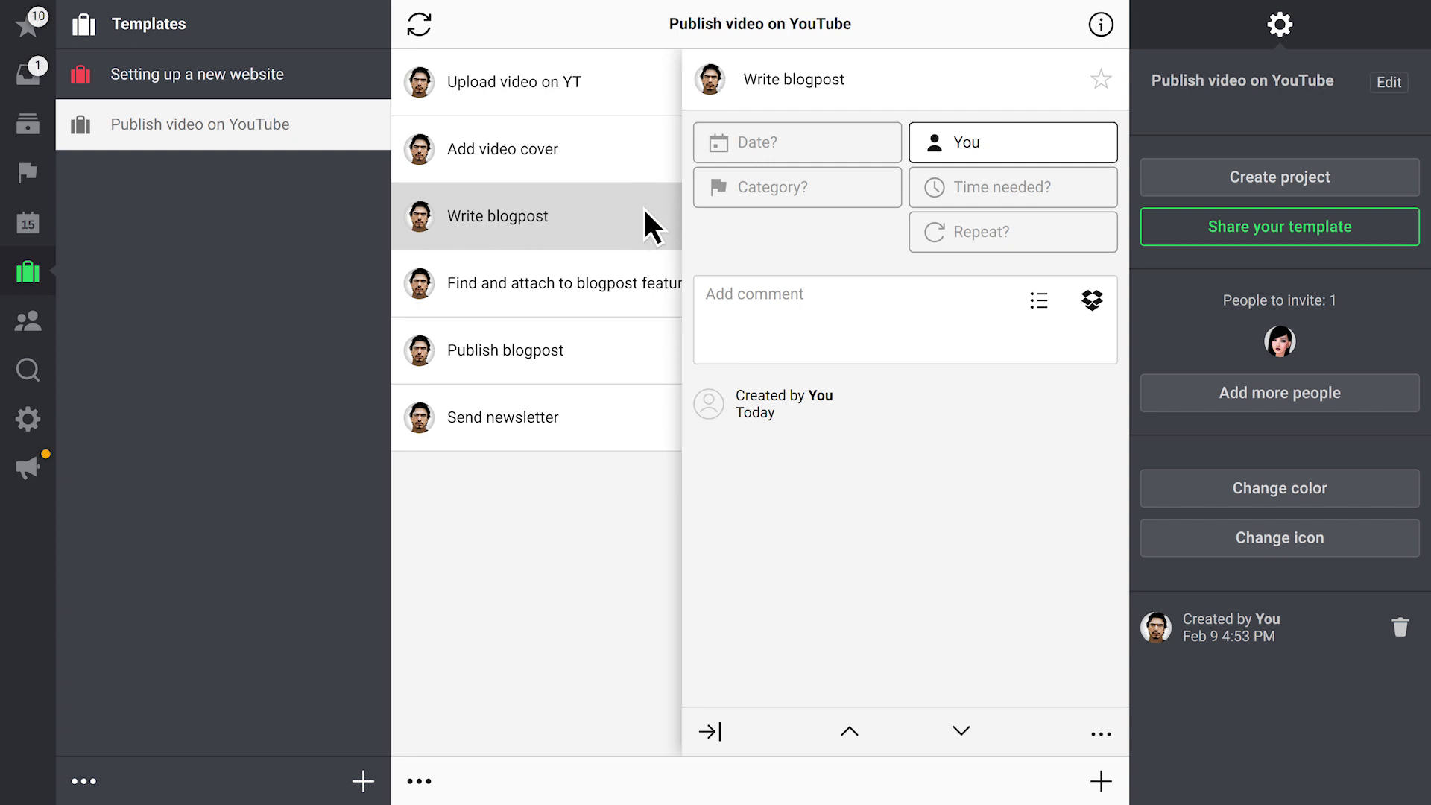
click(1010, 140)
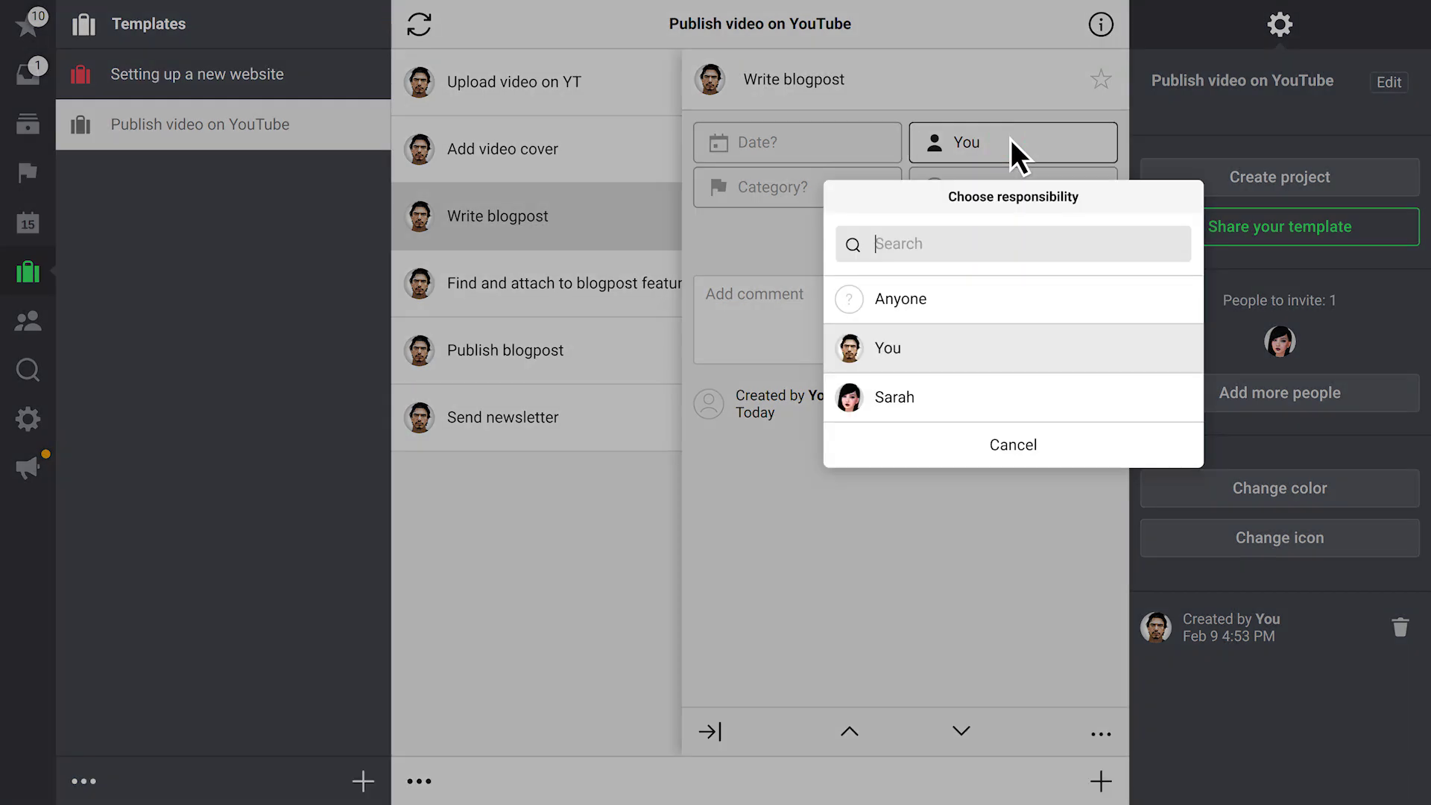
click(1010, 397)
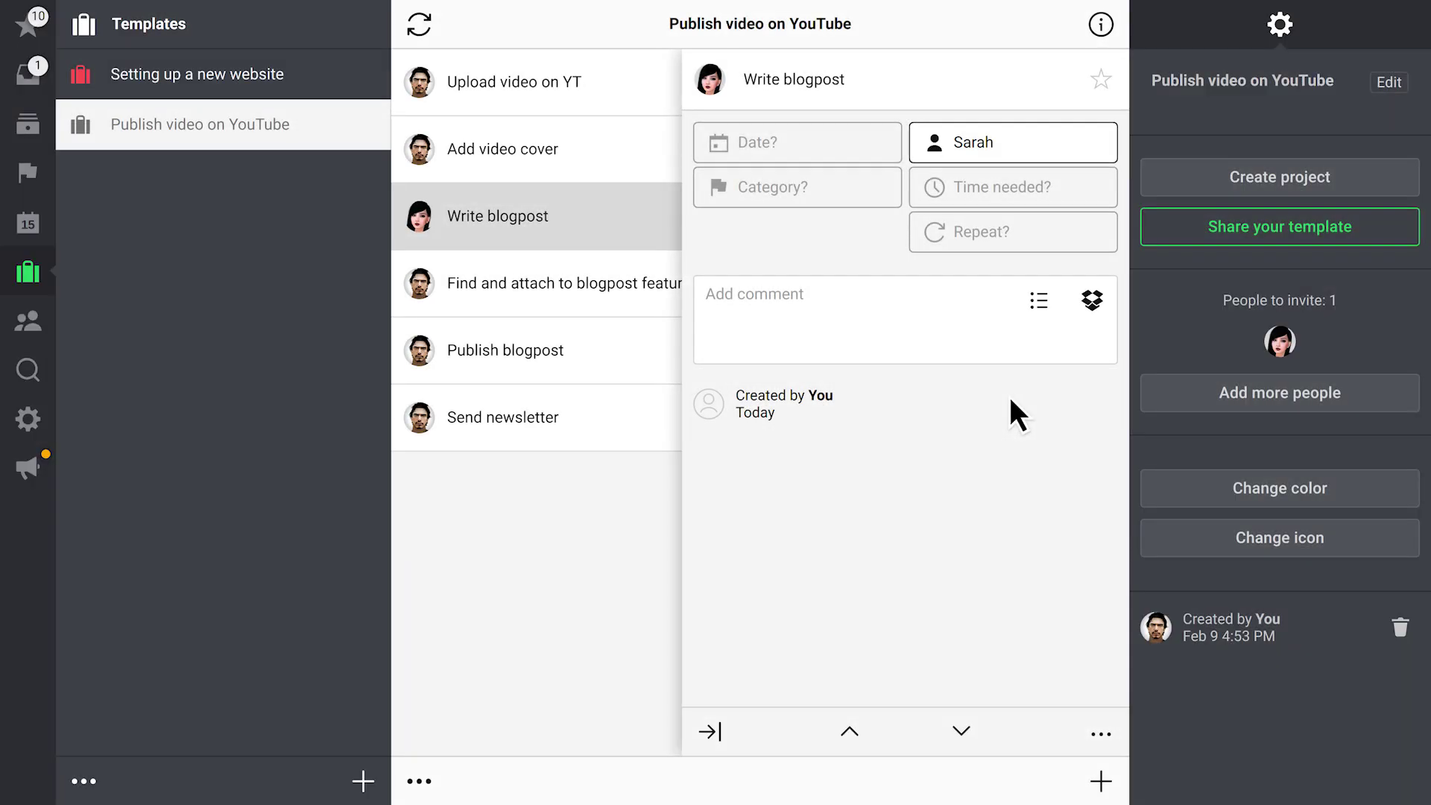
click(186, 76)
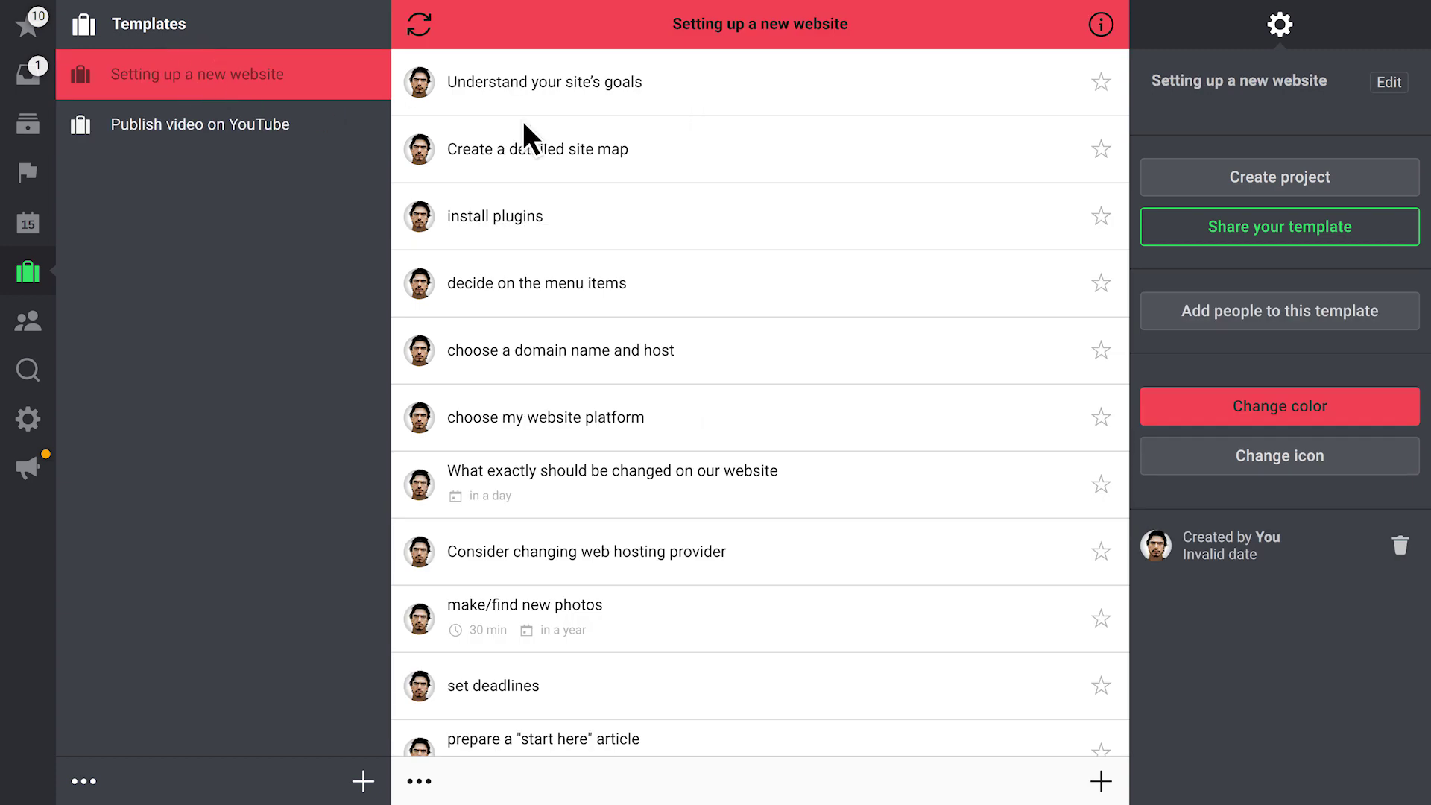
Publish a share link for the template, filter Projects by 'site' and clear it, then open Search
click(1322, 226)
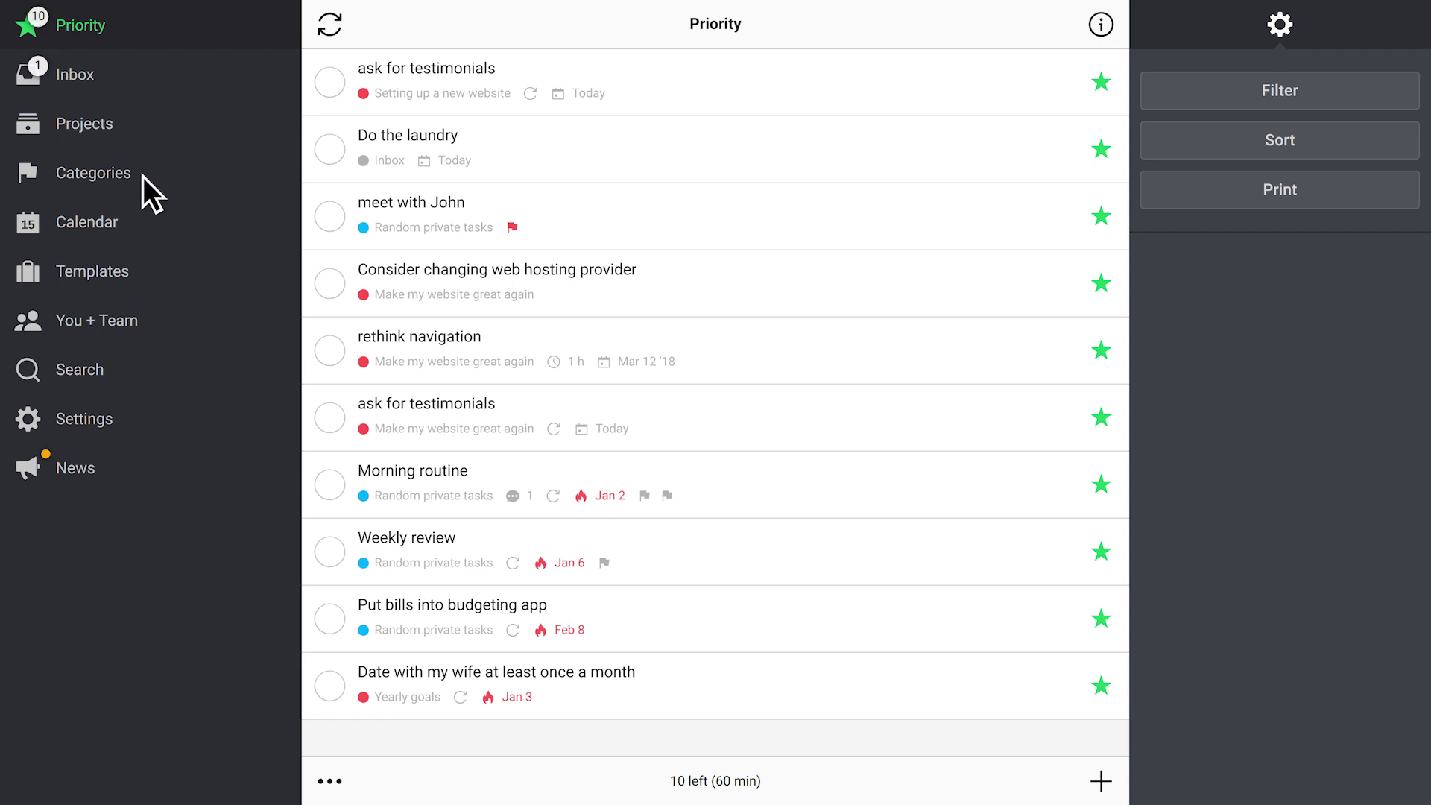
click(124, 127)
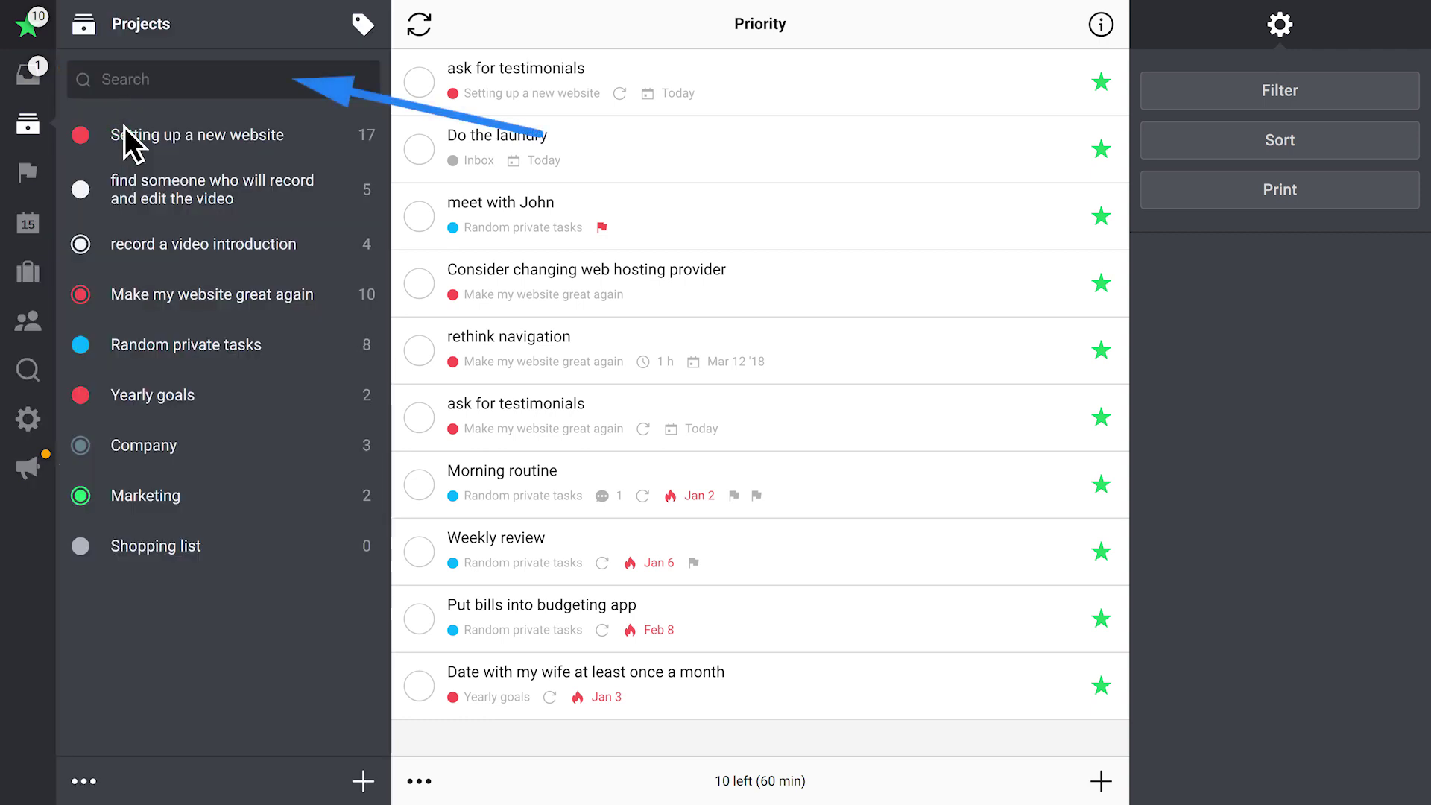
click(184, 78)
text(site)
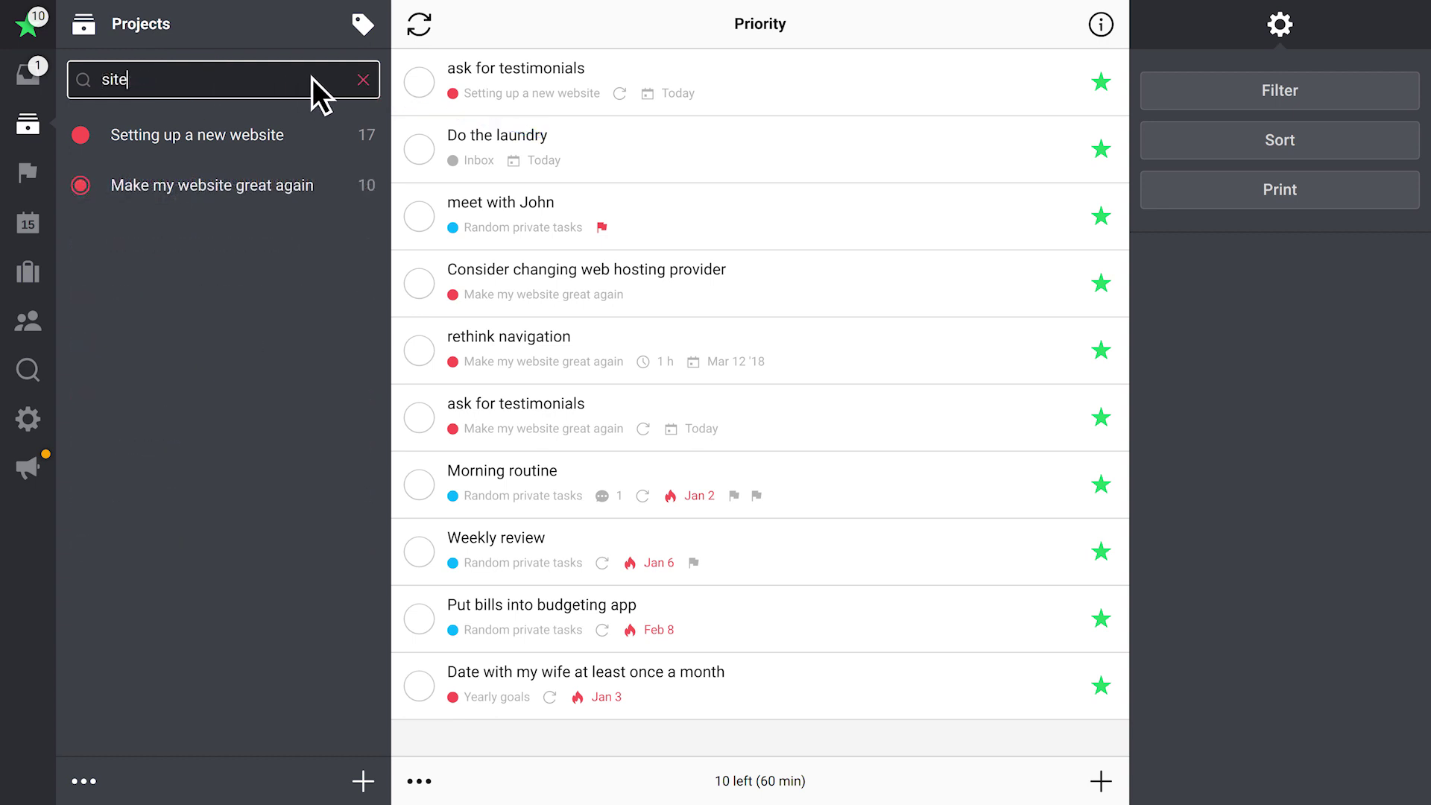
click(363, 79)
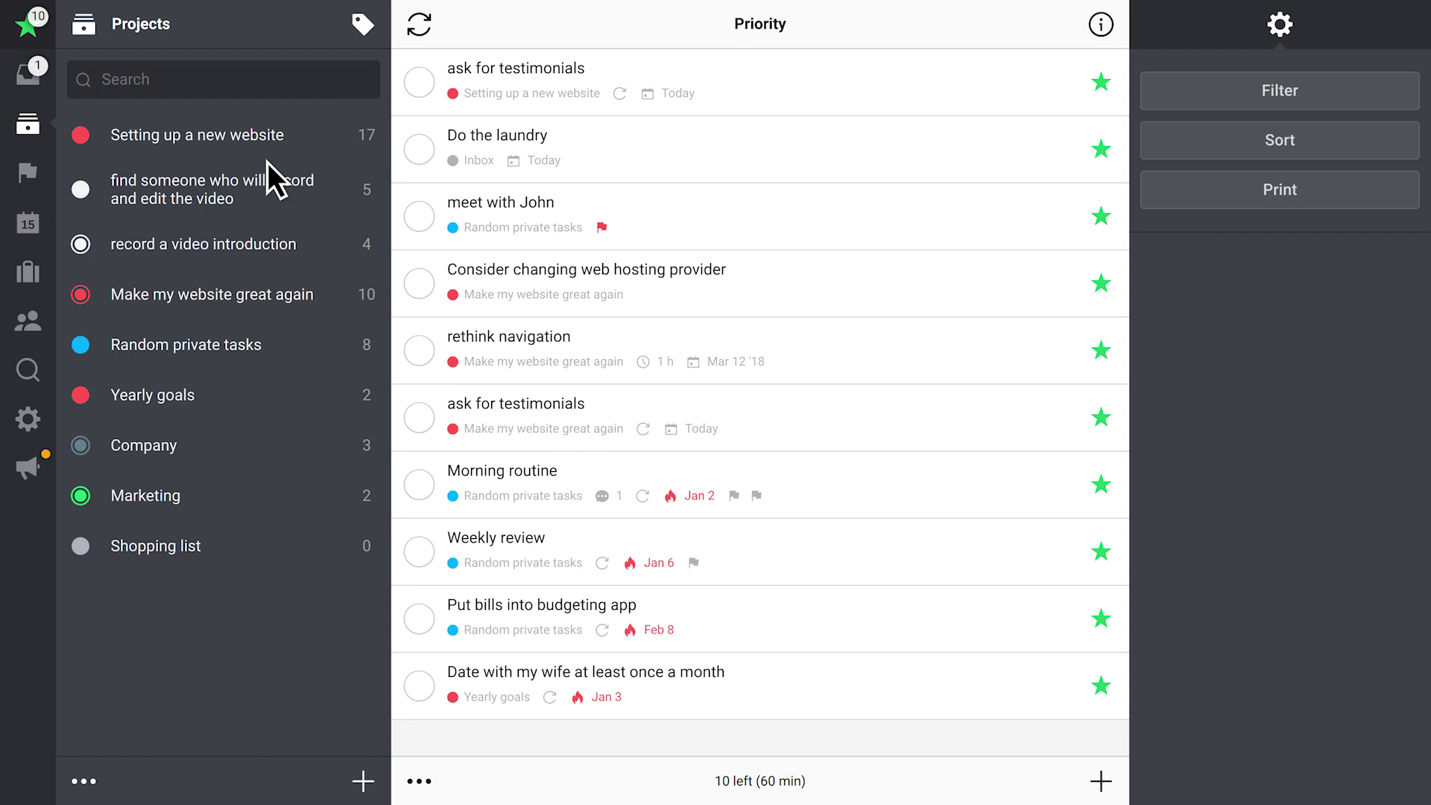
click(29, 368)
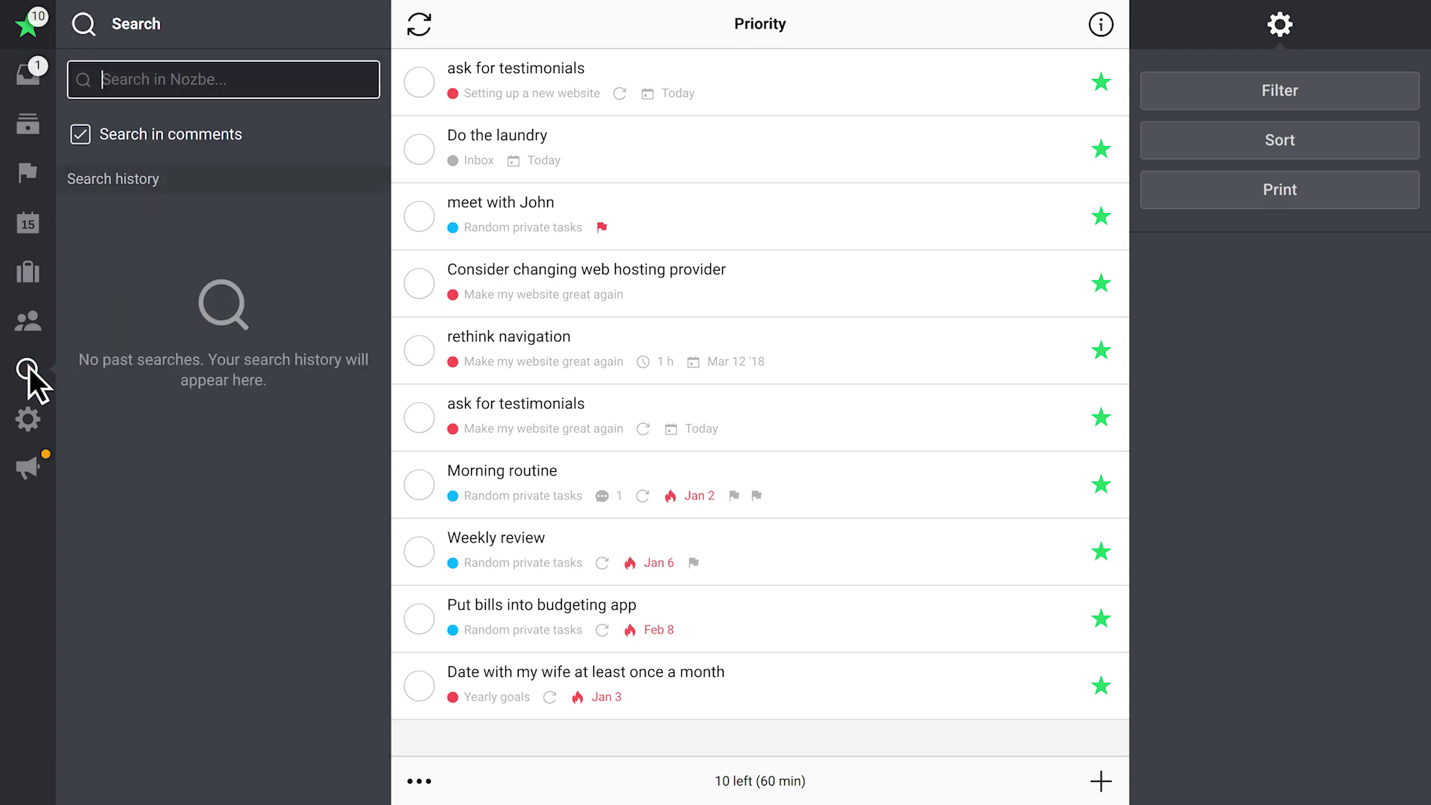
Search Nozbe for 'Write' and clear the search history
text(Write)
key(Return)
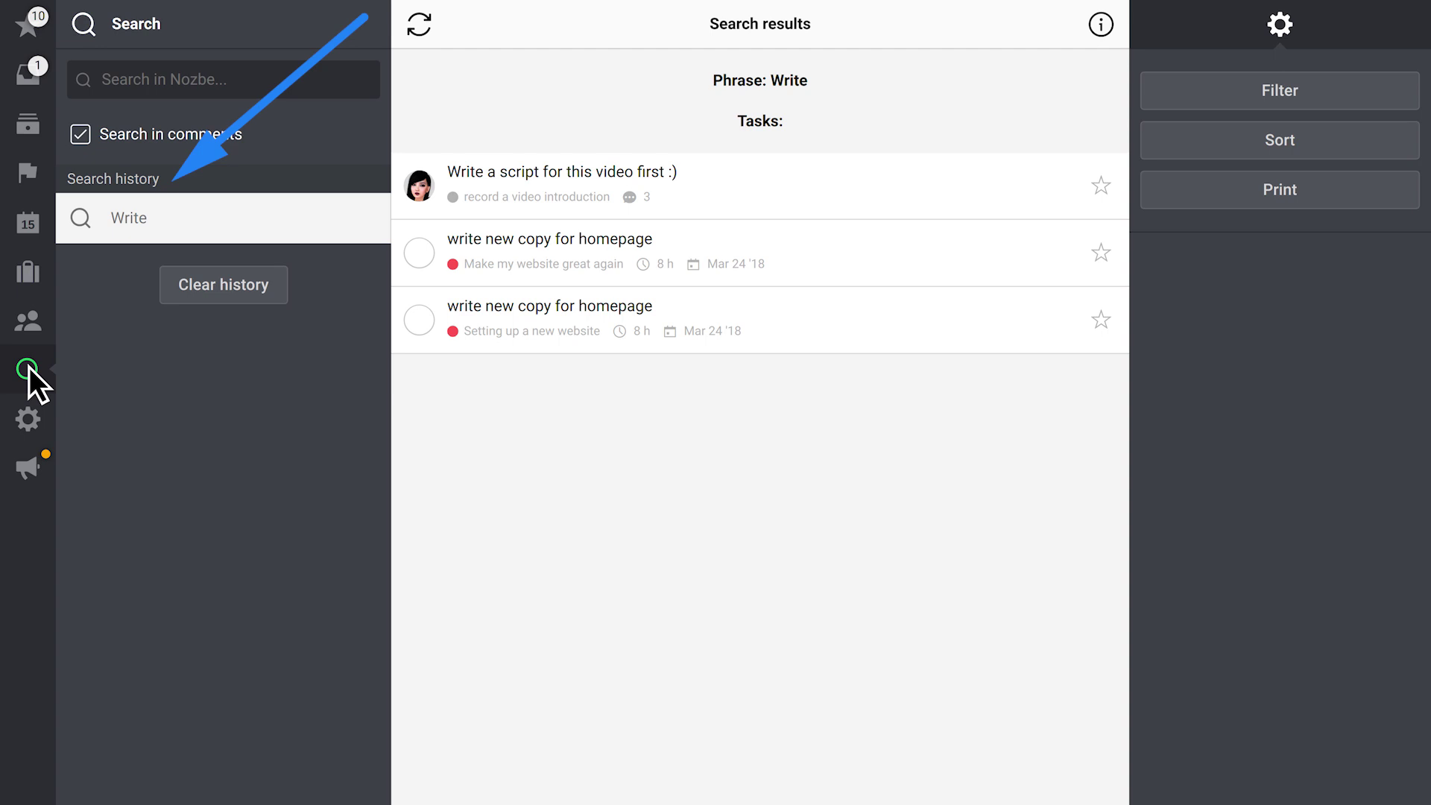
click(236, 284)
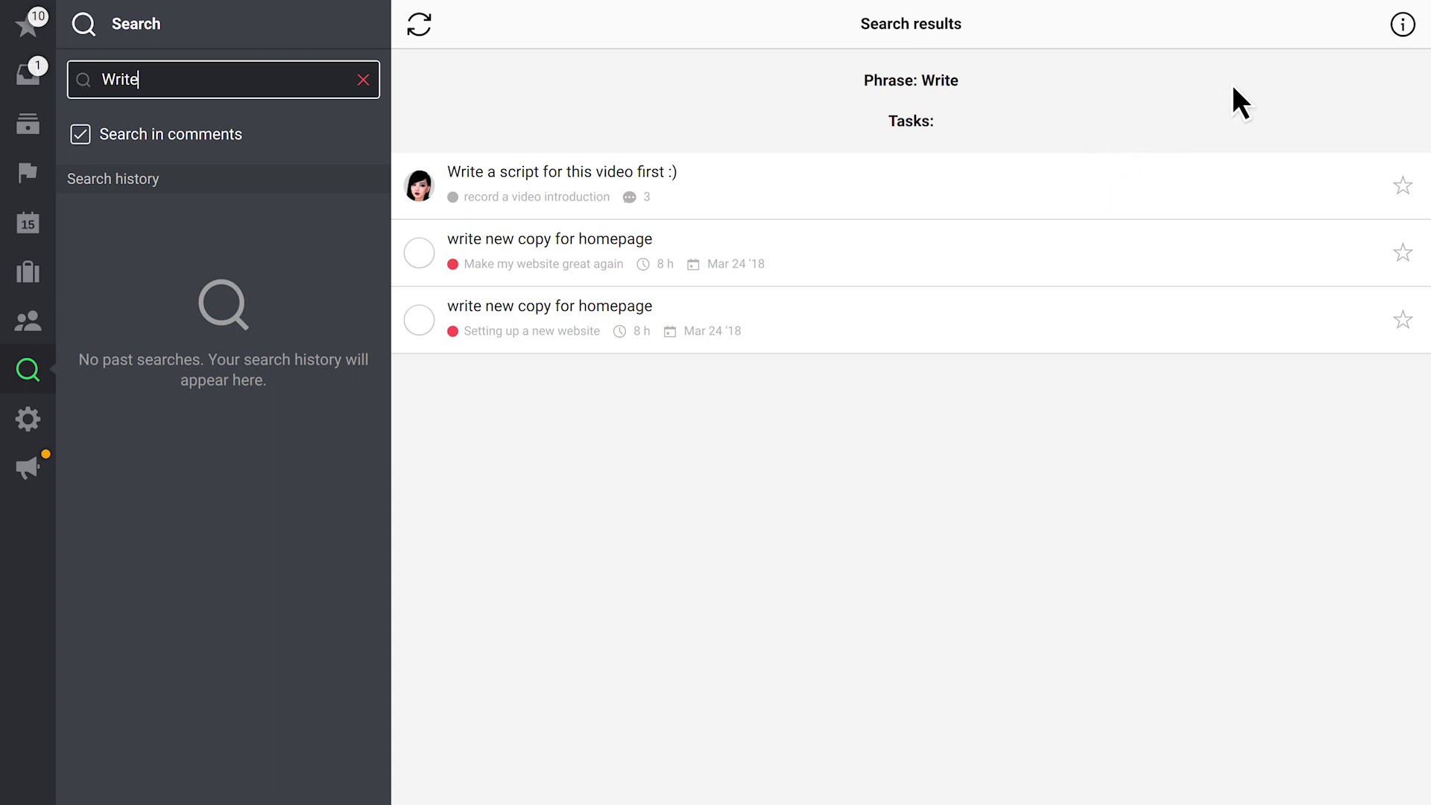
click(1404, 28)
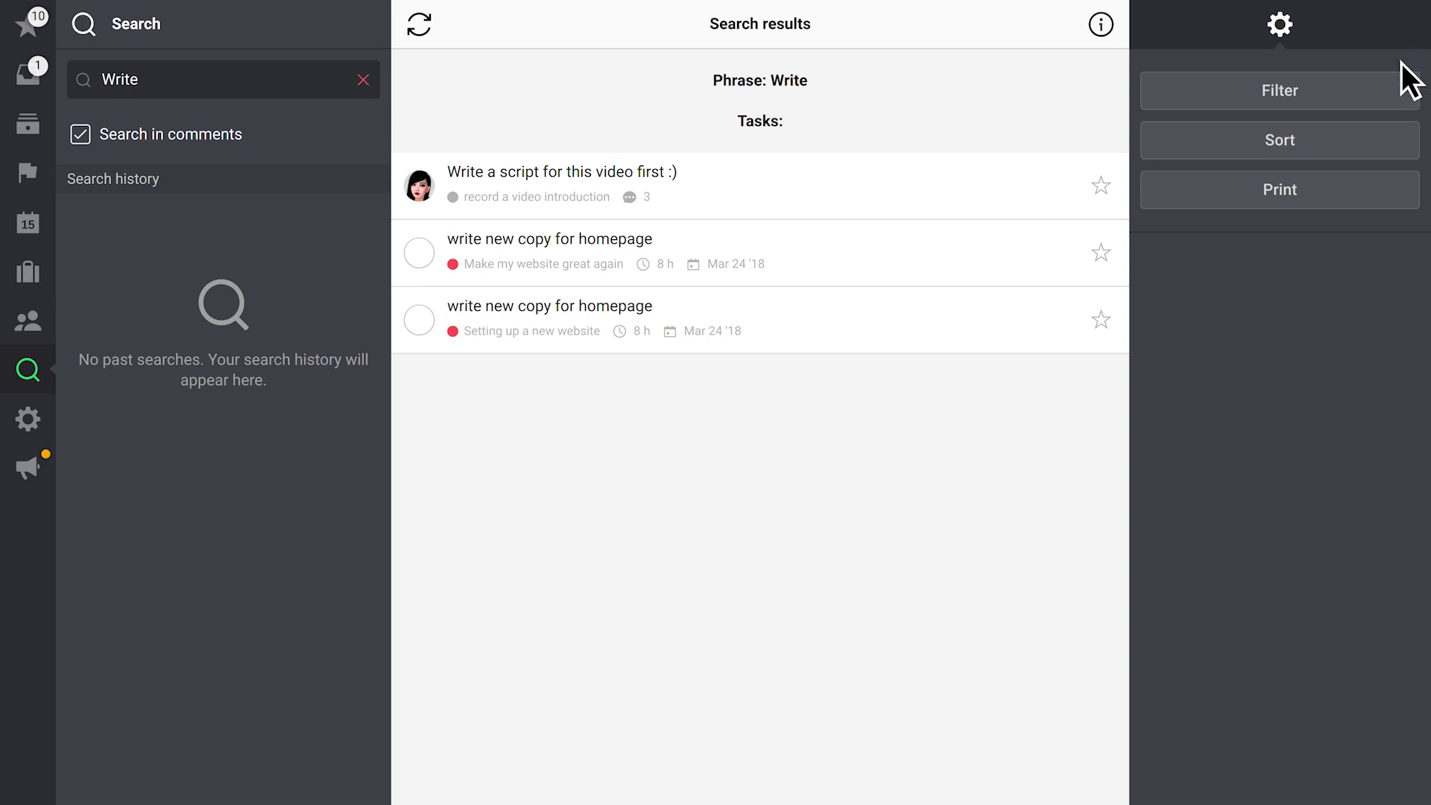
Filter the Write results to You and Make my website great again, then remove both filters
click(1401, 93)
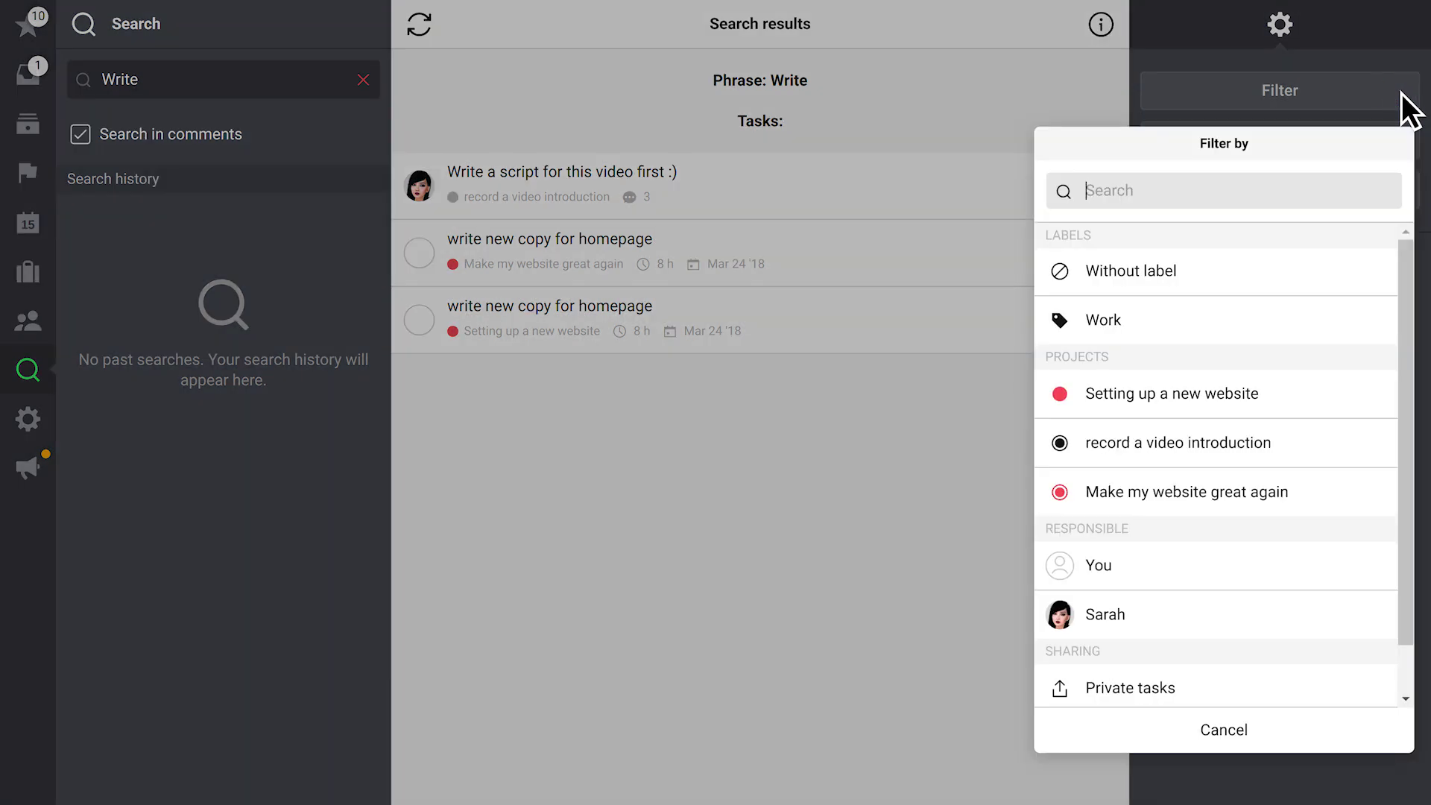
click(1212, 566)
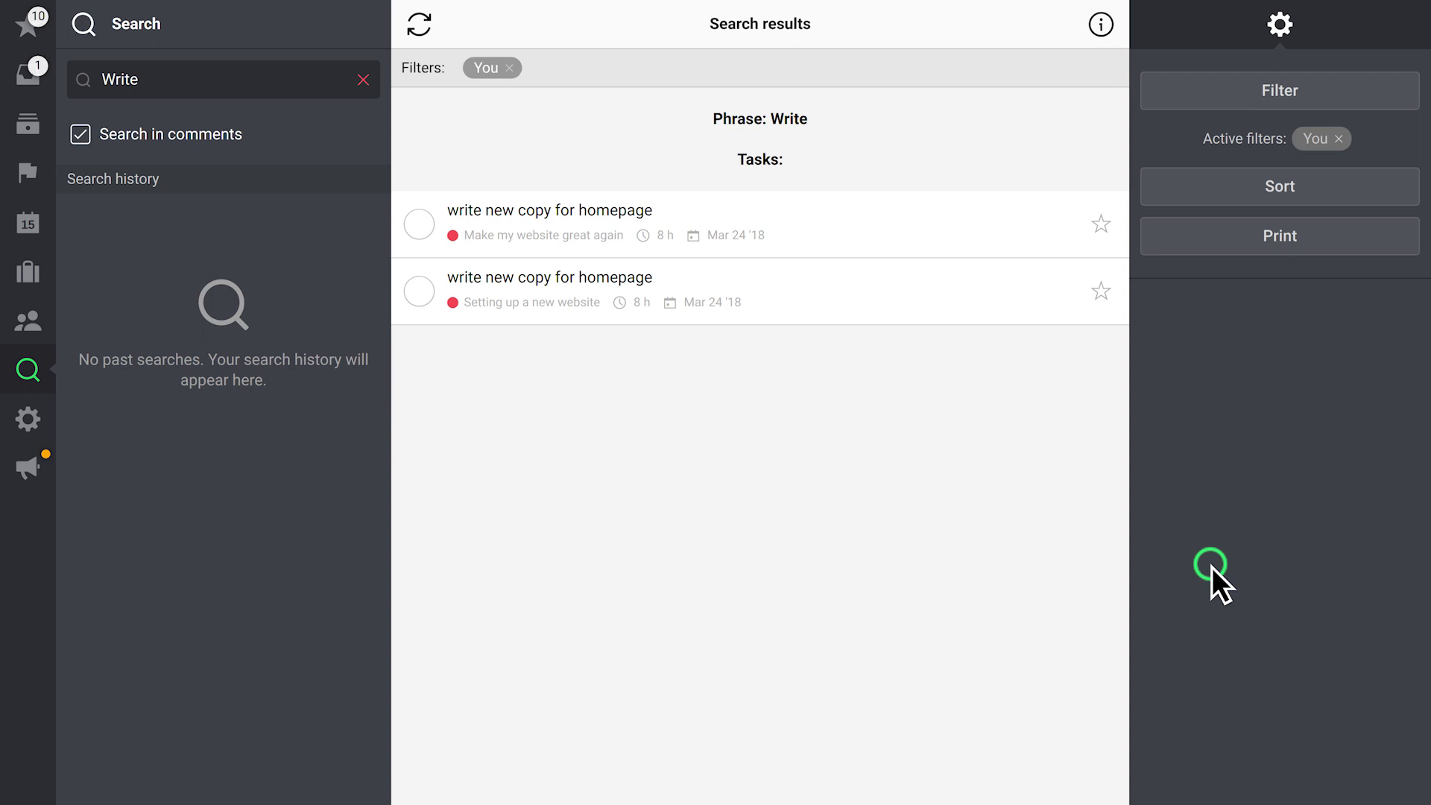
click(1212, 99)
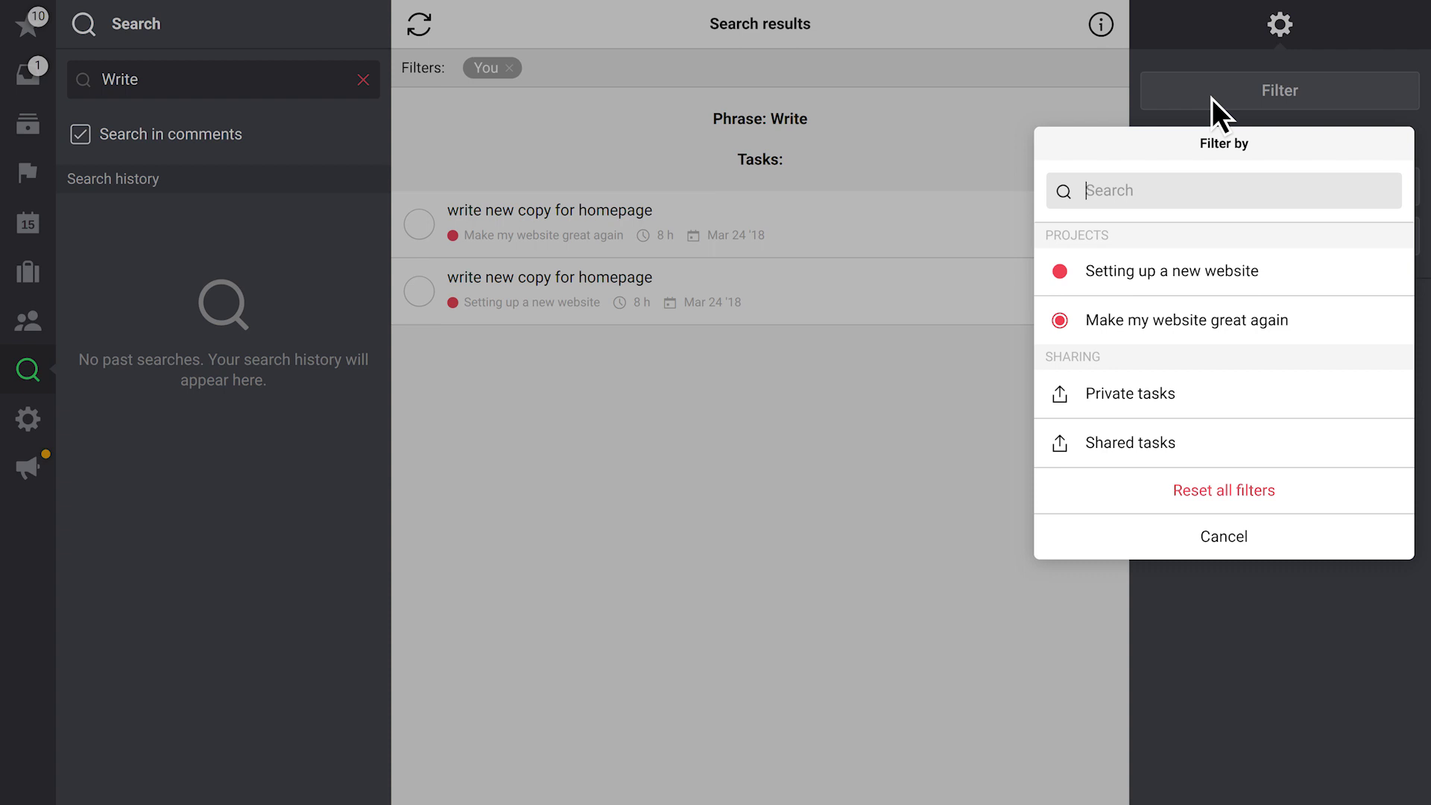
click(1212, 319)
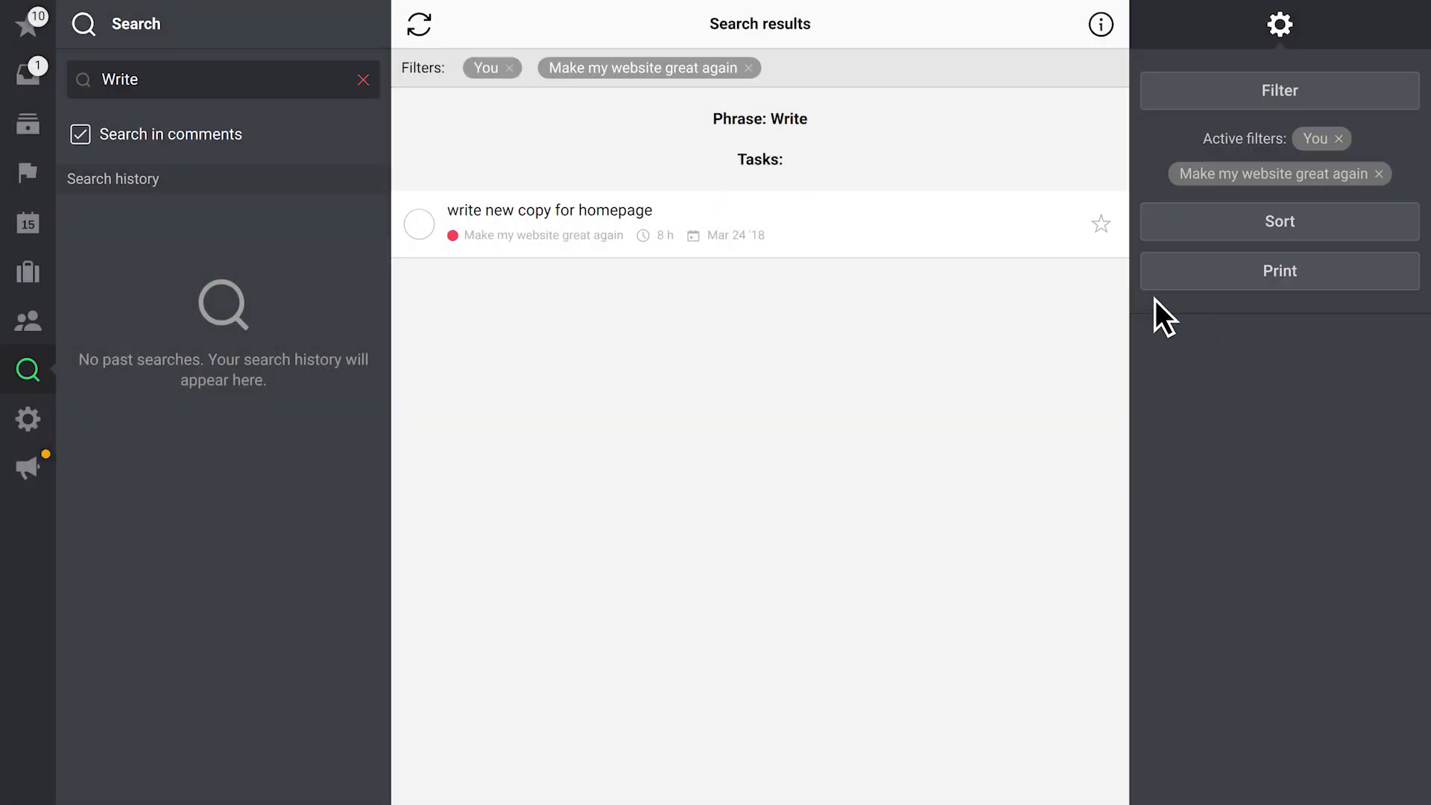
click(509, 68)
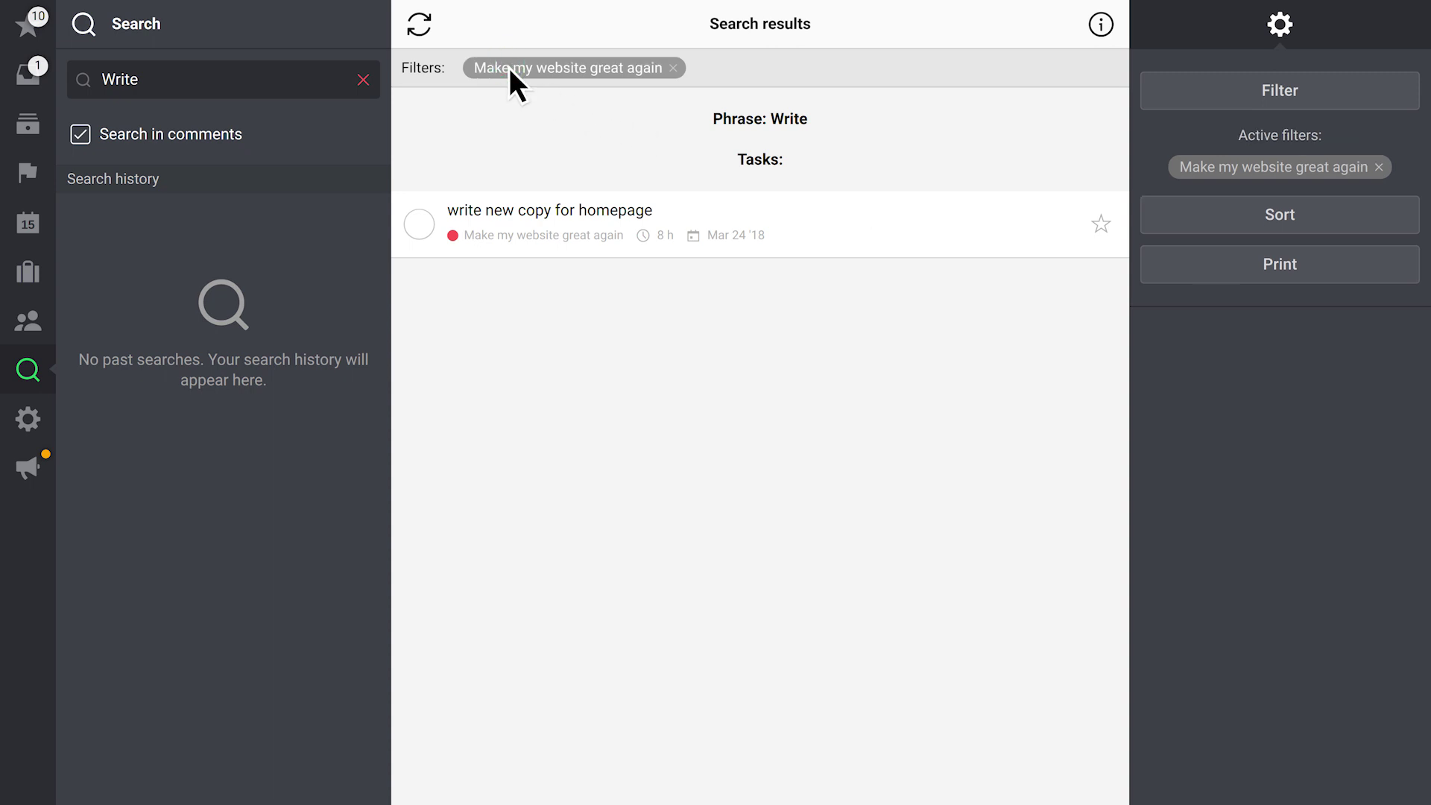
click(675, 67)
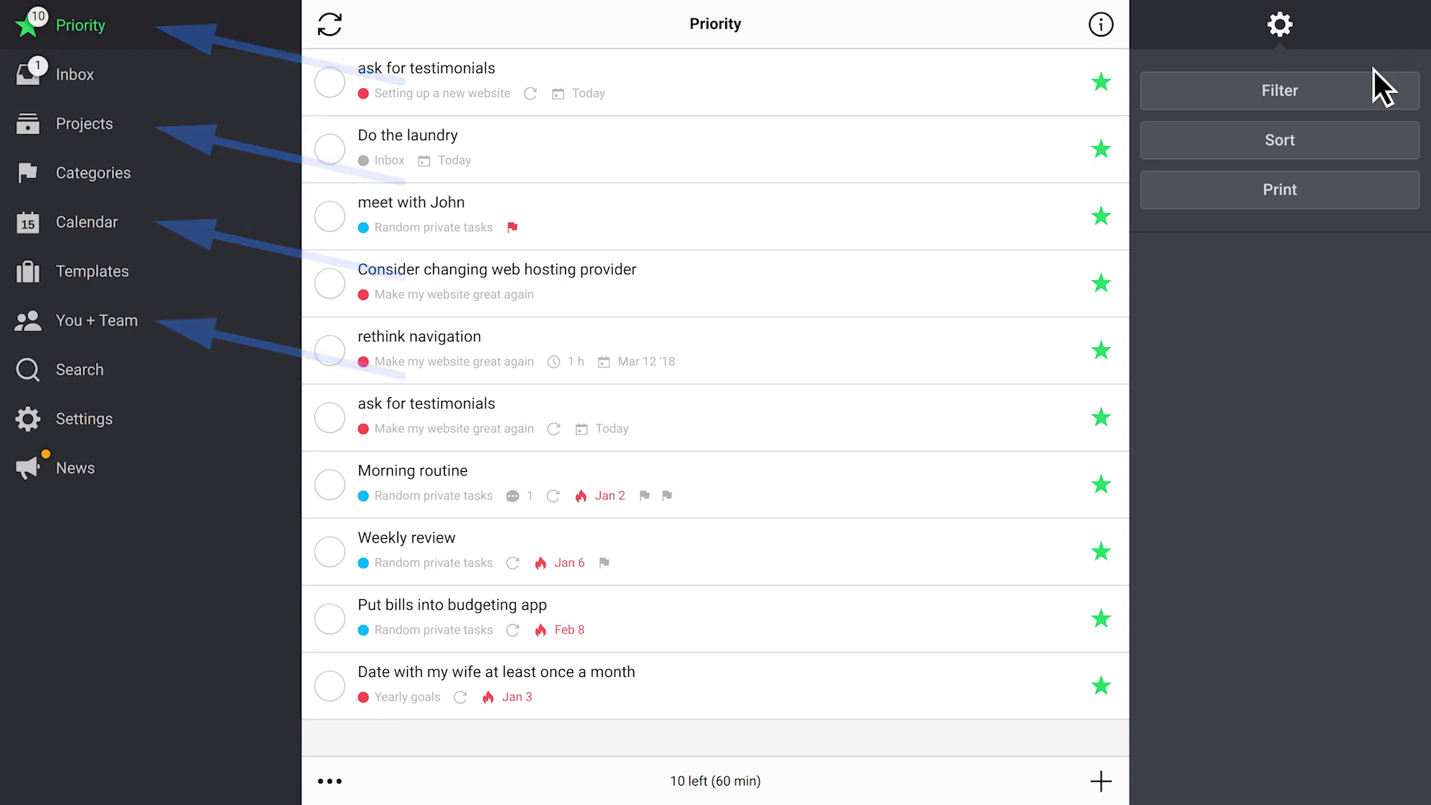
Sort the Priority list by task name ascending, then remove the Alphabetical sort
click(1330, 143)
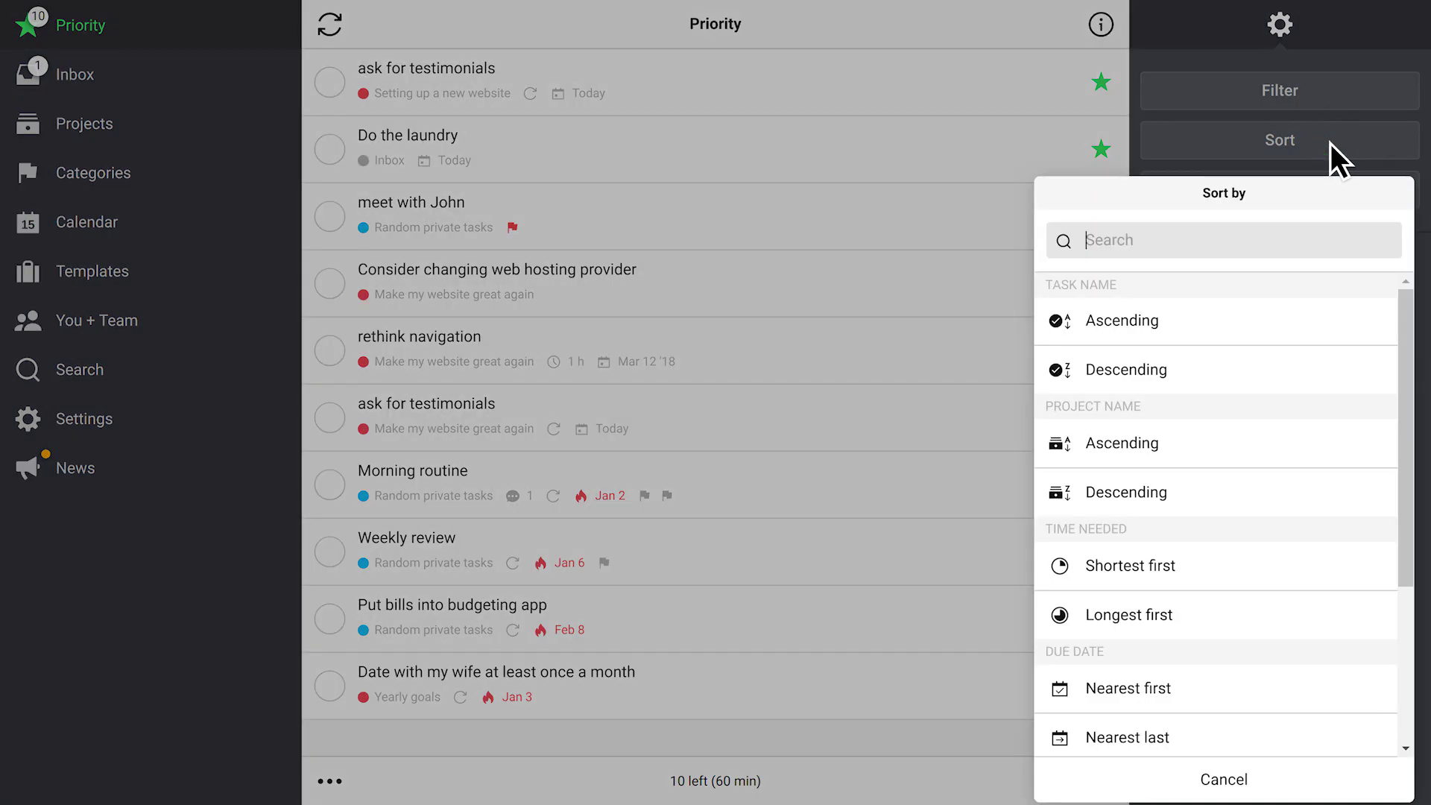
click(1226, 318)
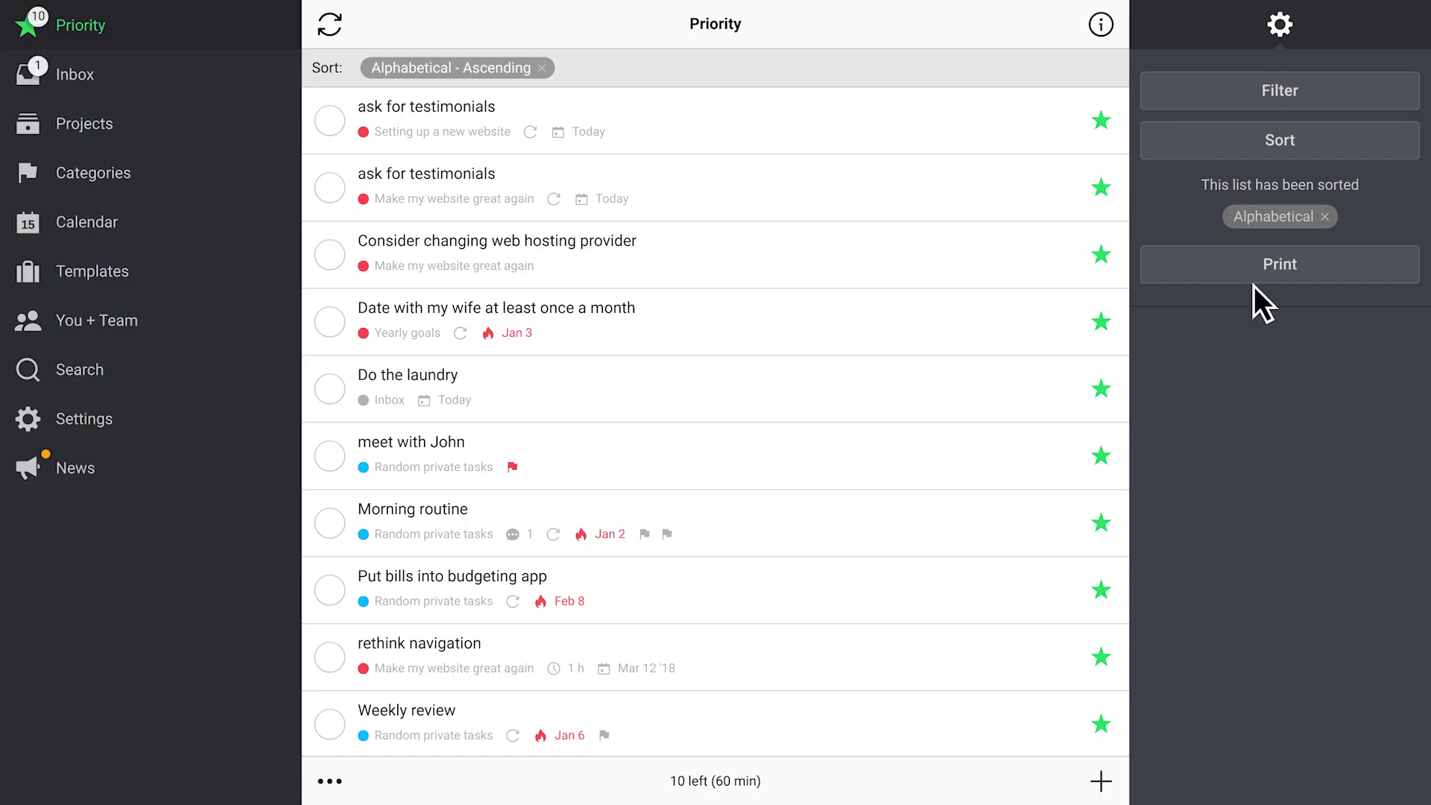
click(1325, 216)
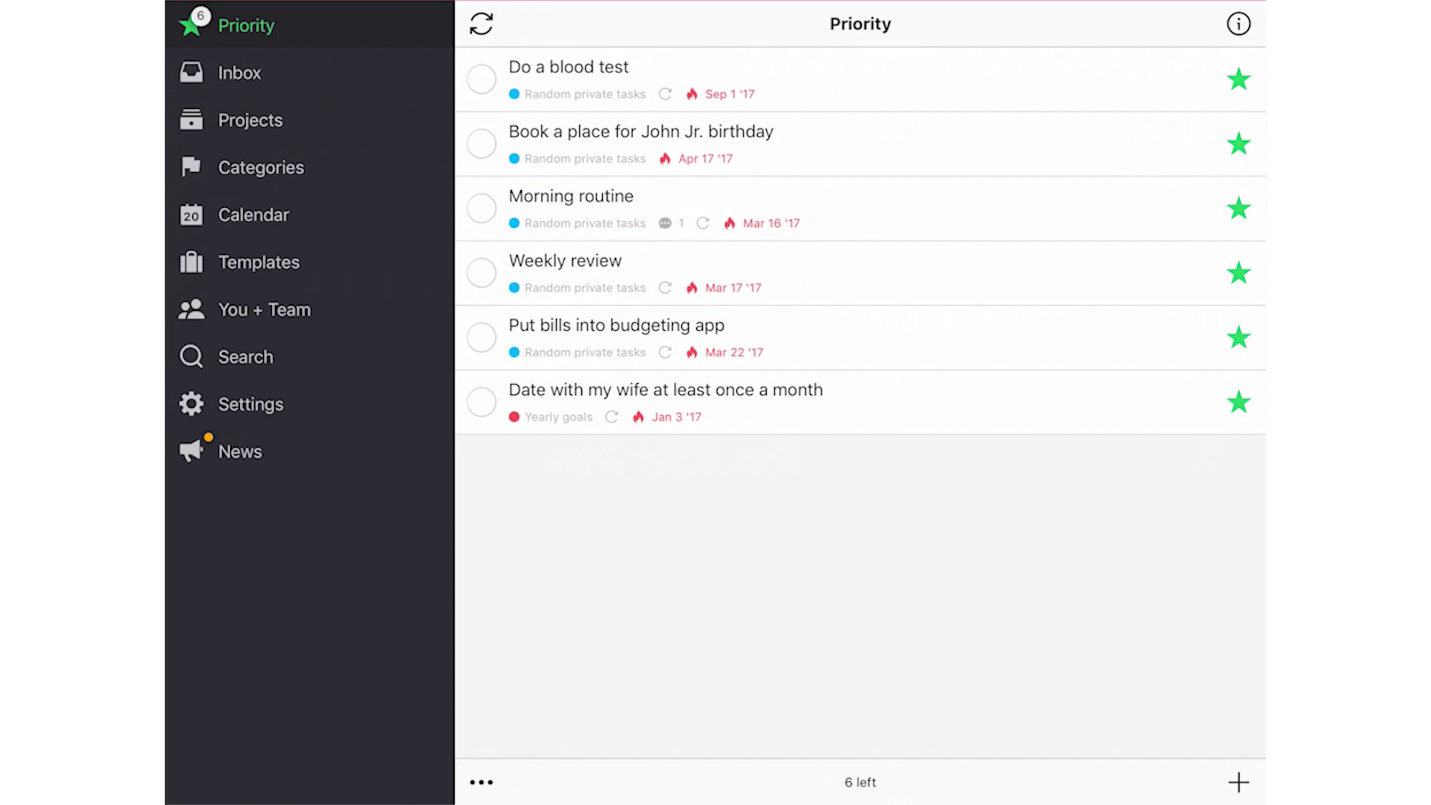
Set 'Swipe right on task' to Go to project, sync, and swipe the Date with my wife task right
click(246, 404)
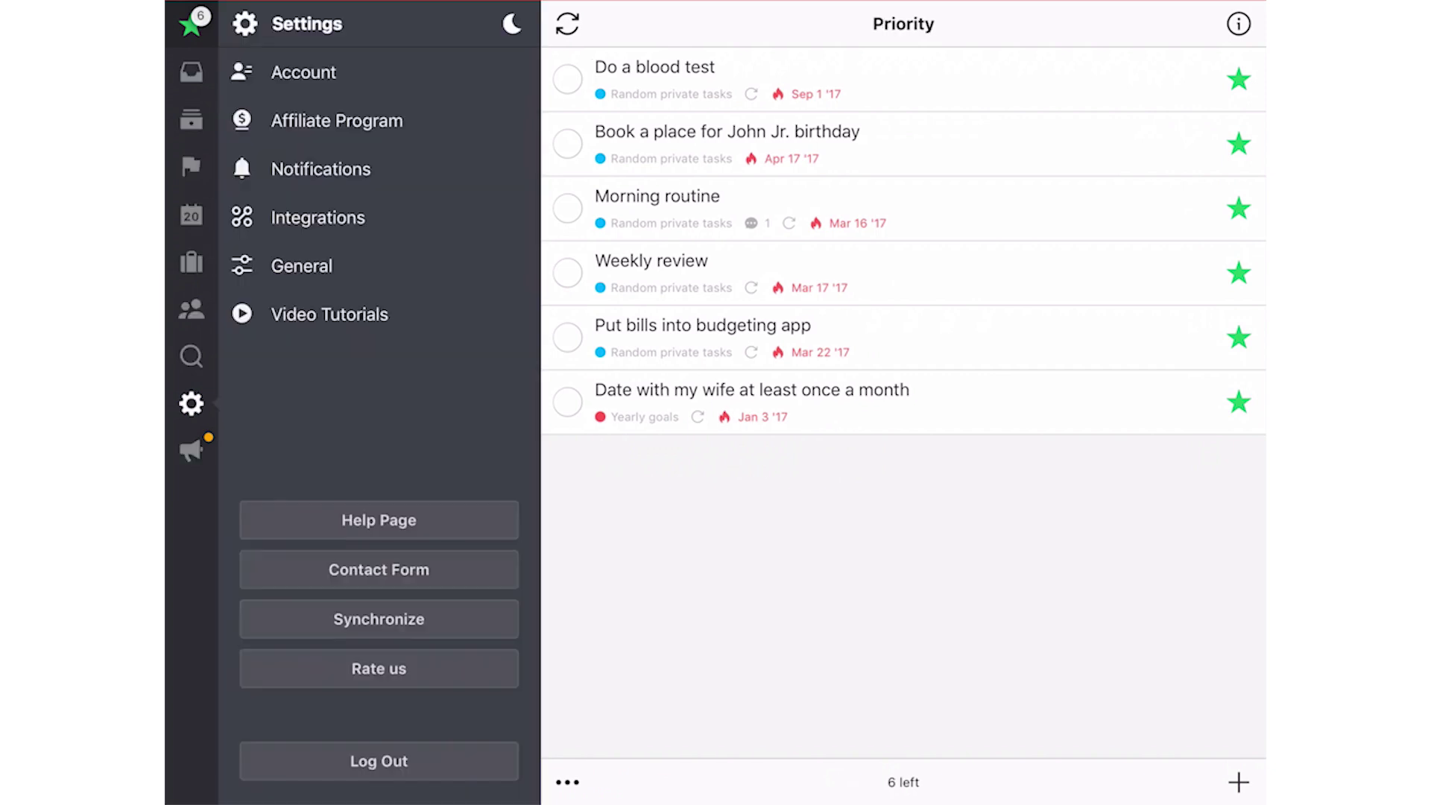
click(302, 266)
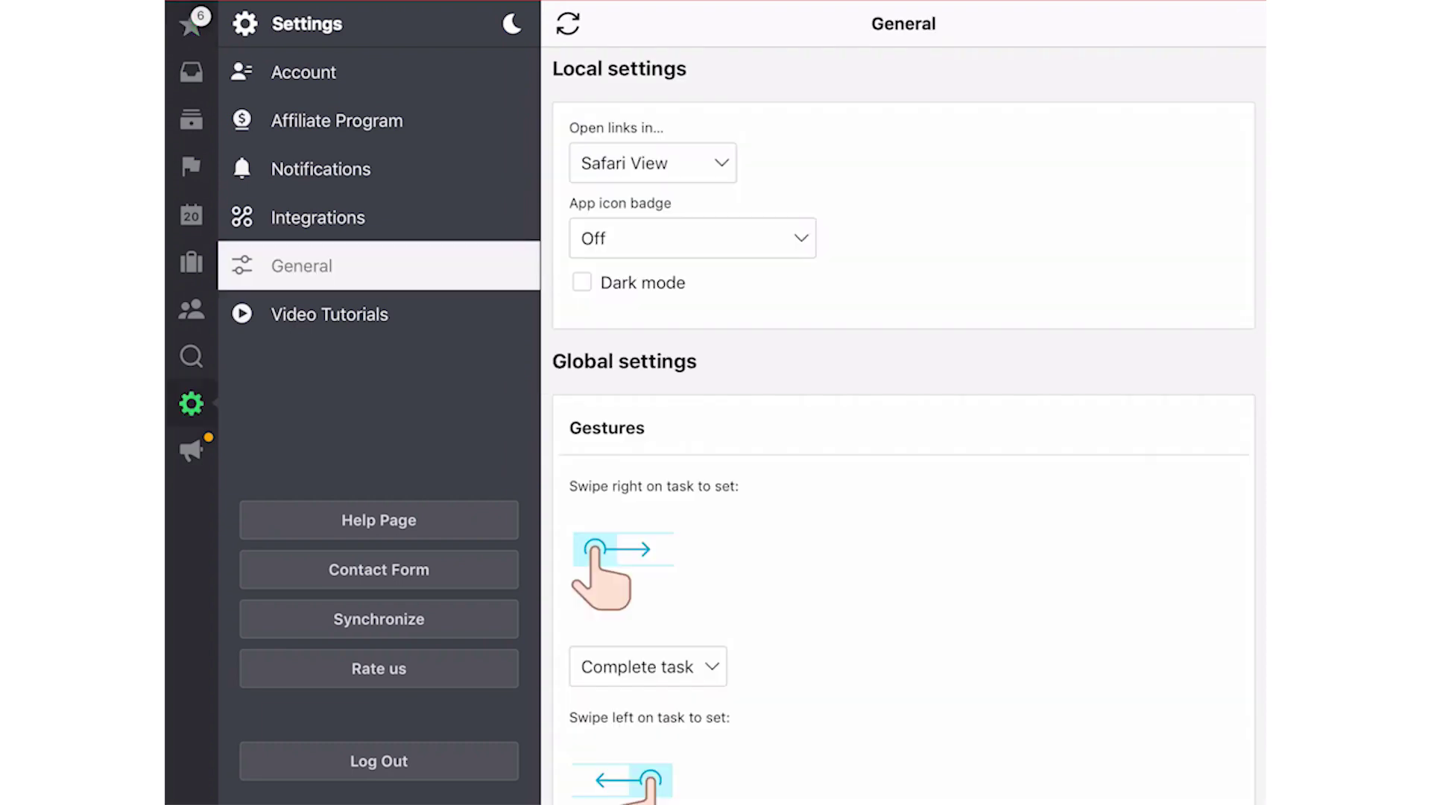
scroll(903, 424, down, 3)
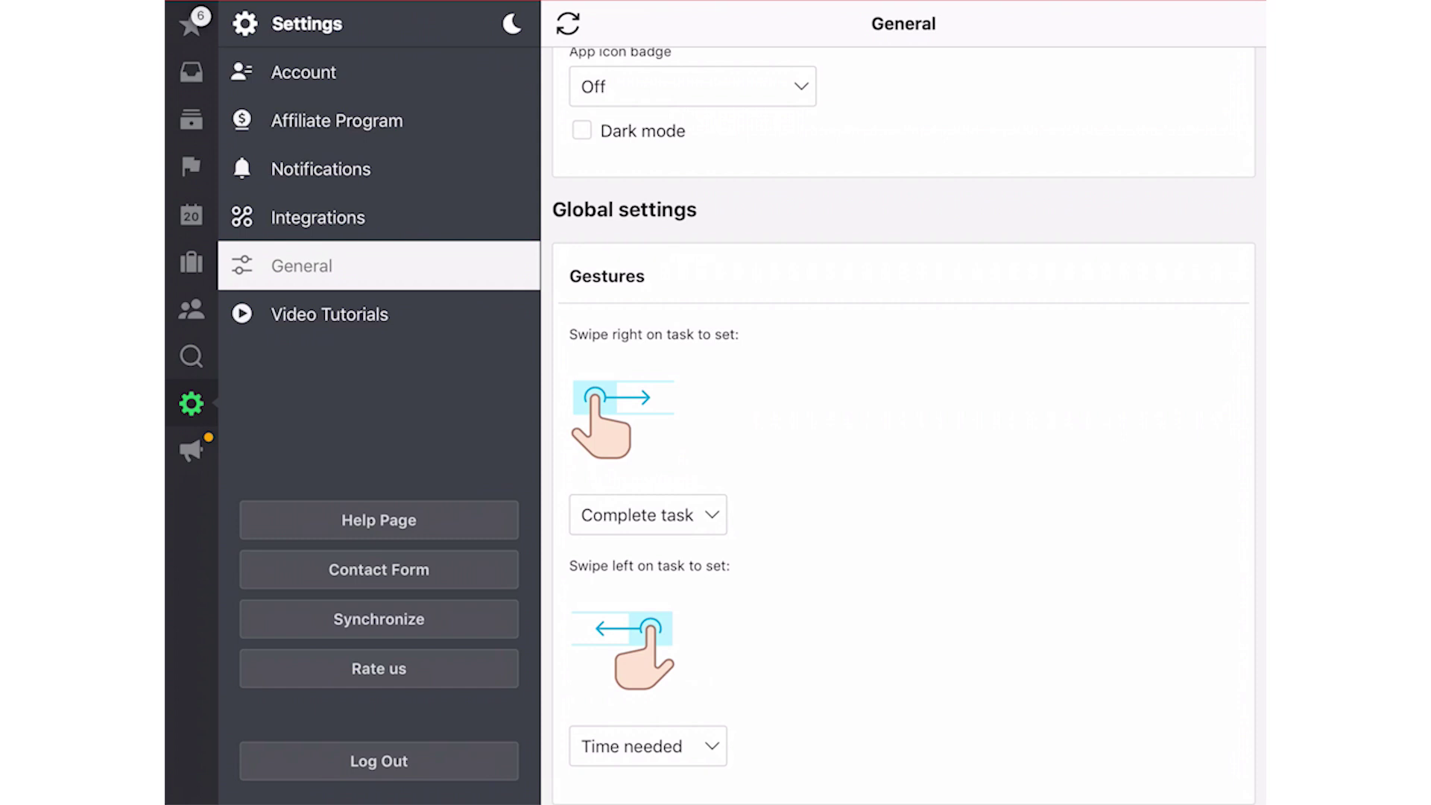
click(647, 514)
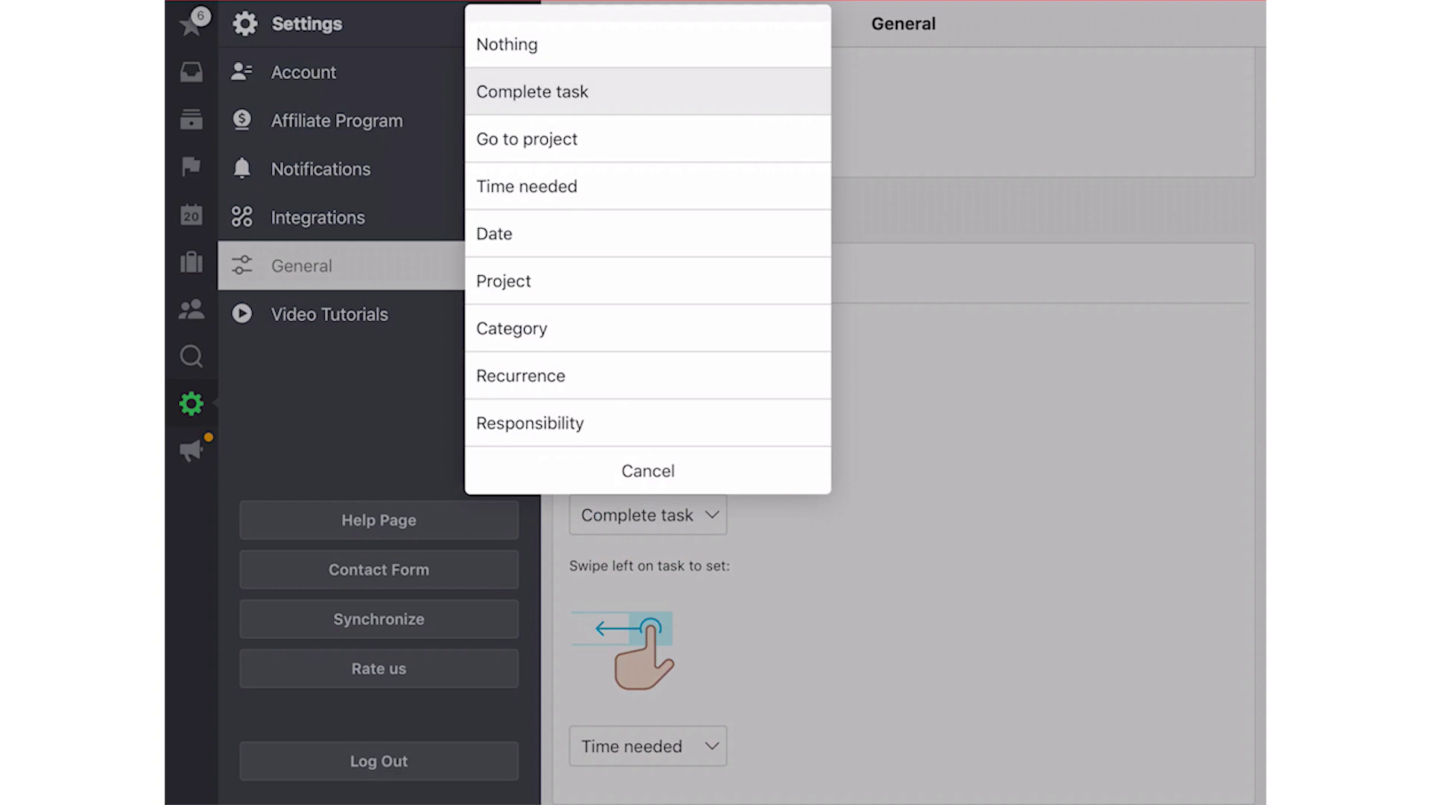
click(527, 138)
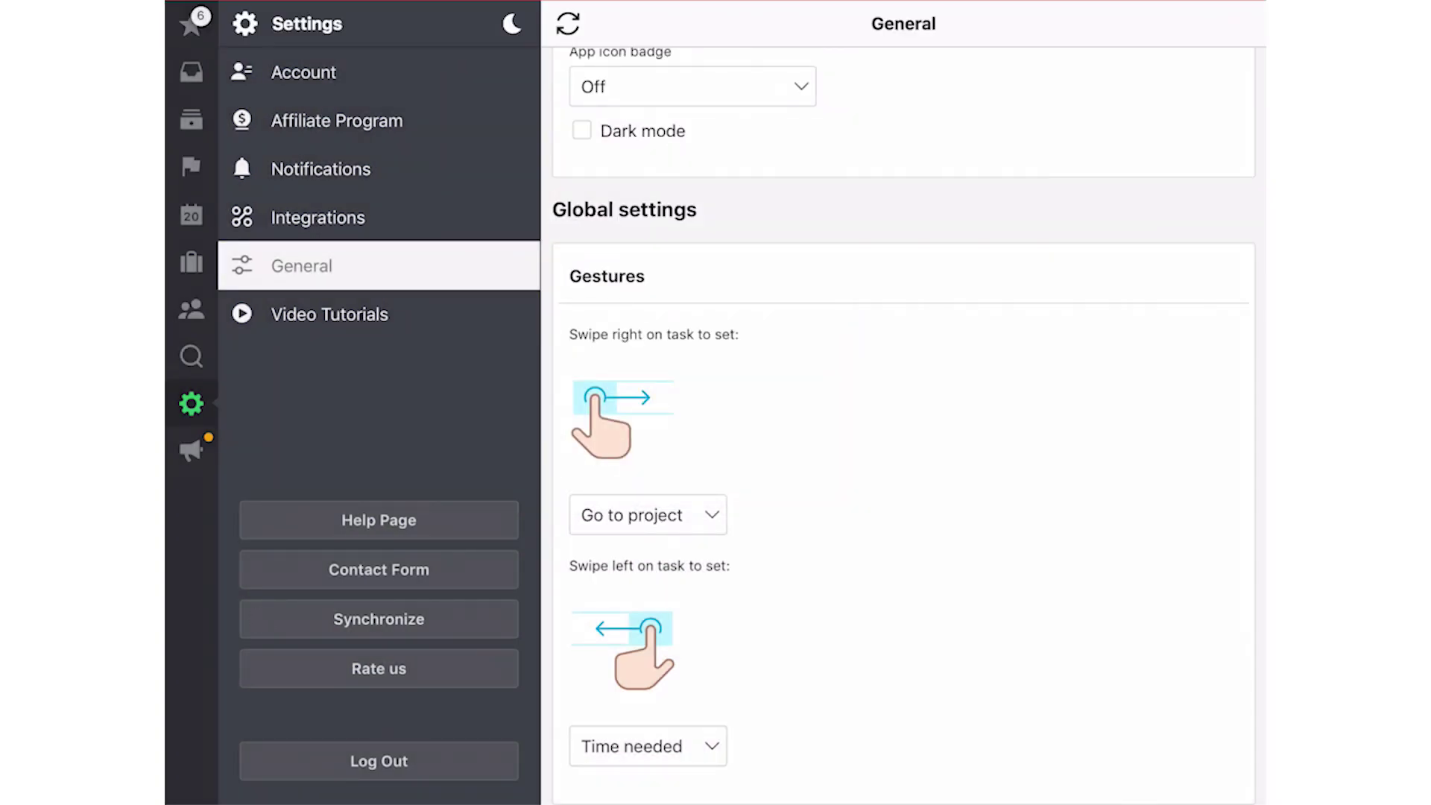
click(192, 19)
drag(671, 402, 775, 402)
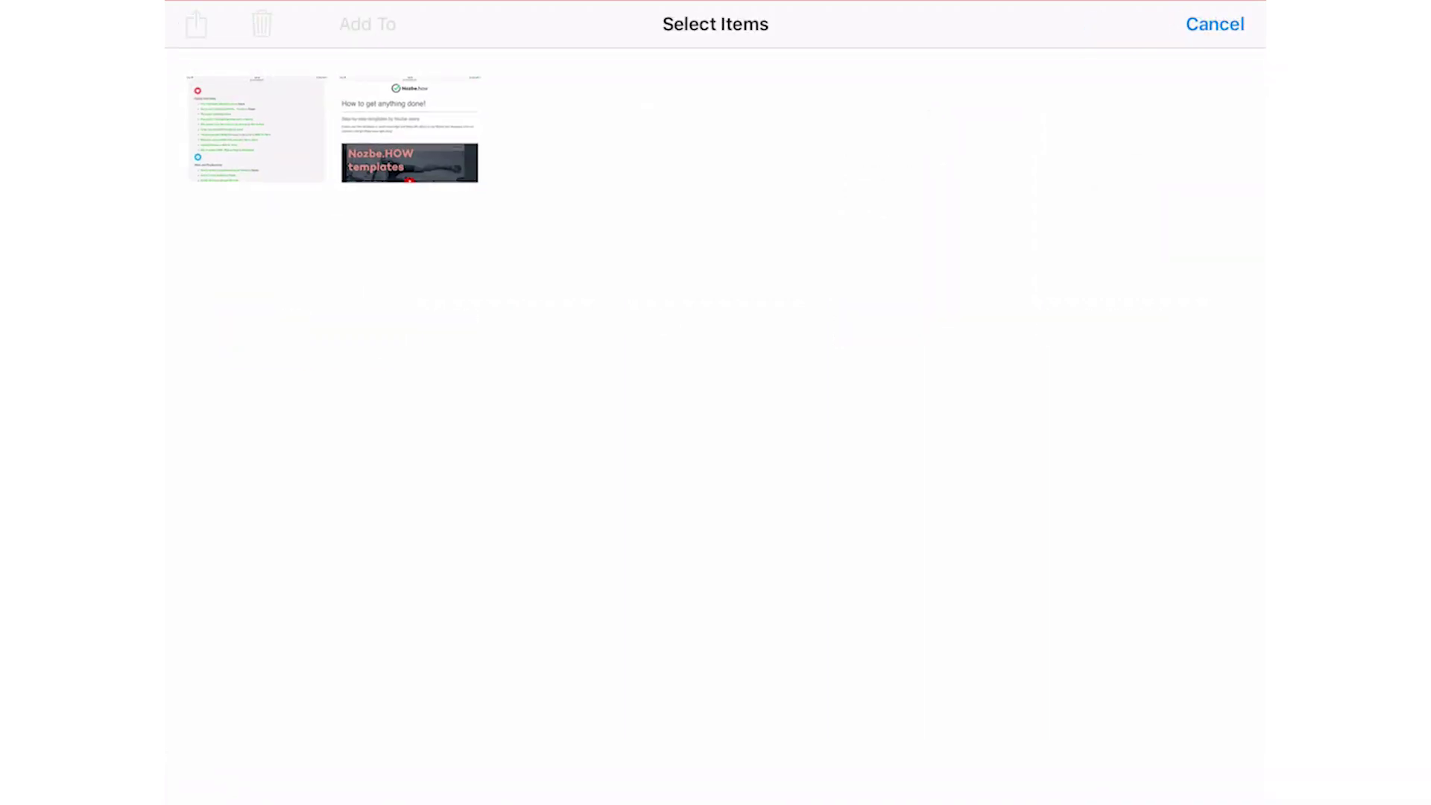
Select both screenshots in Photos and share them to Nozbe
click(256, 128)
click(409, 128)
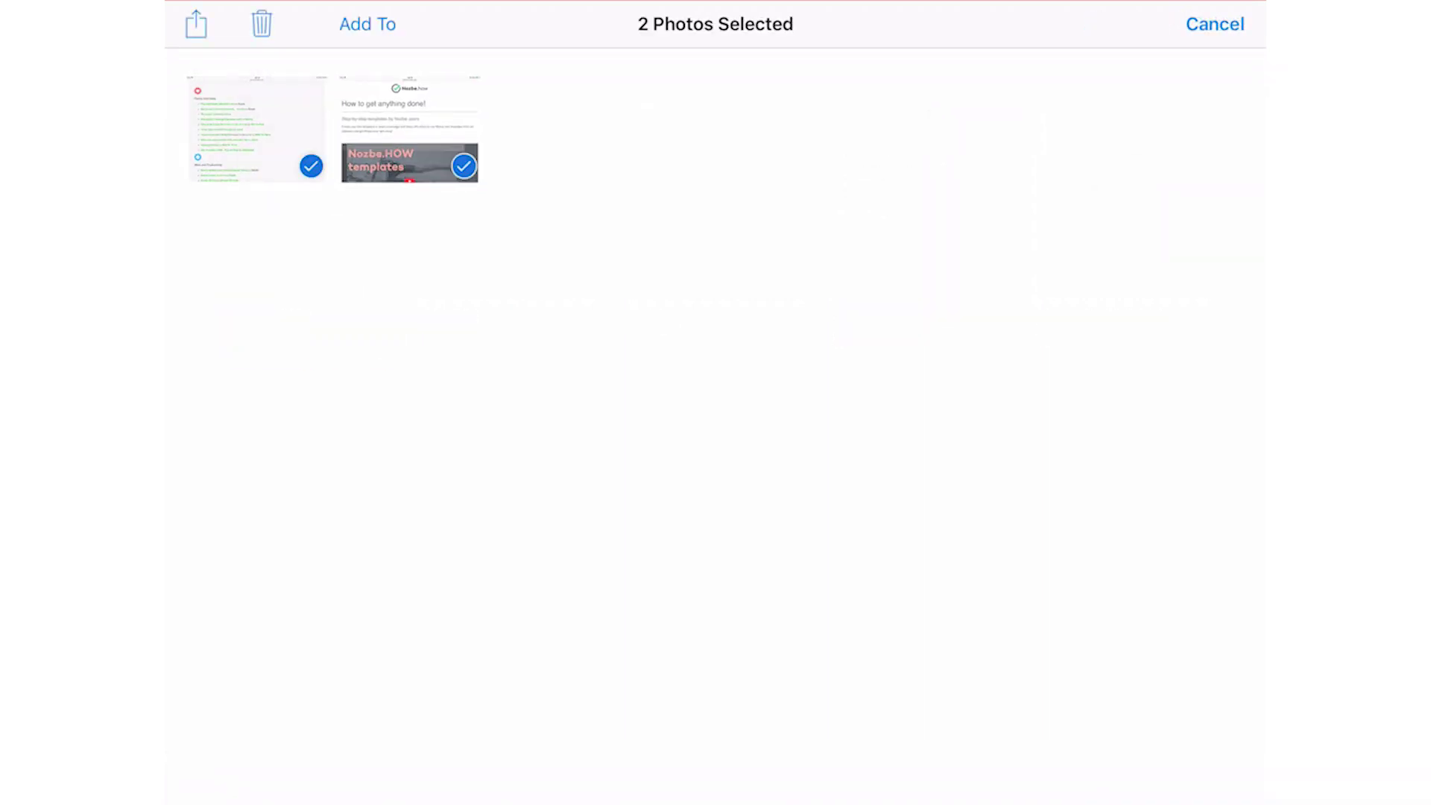
click(196, 24)
click(737, 566)
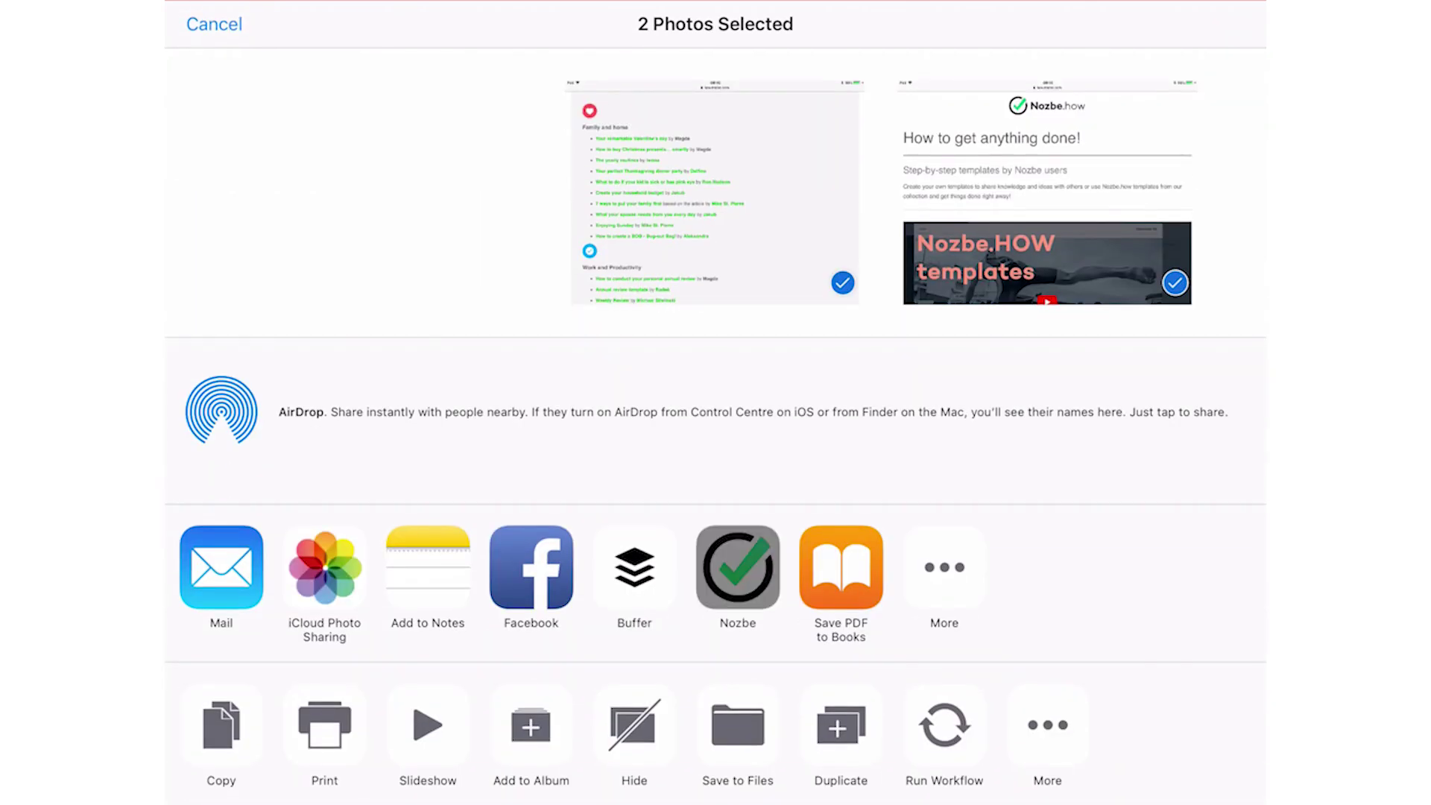
Post them as the task 'Photos we can use' tagged #Marketing and #Priority
text(Photos )
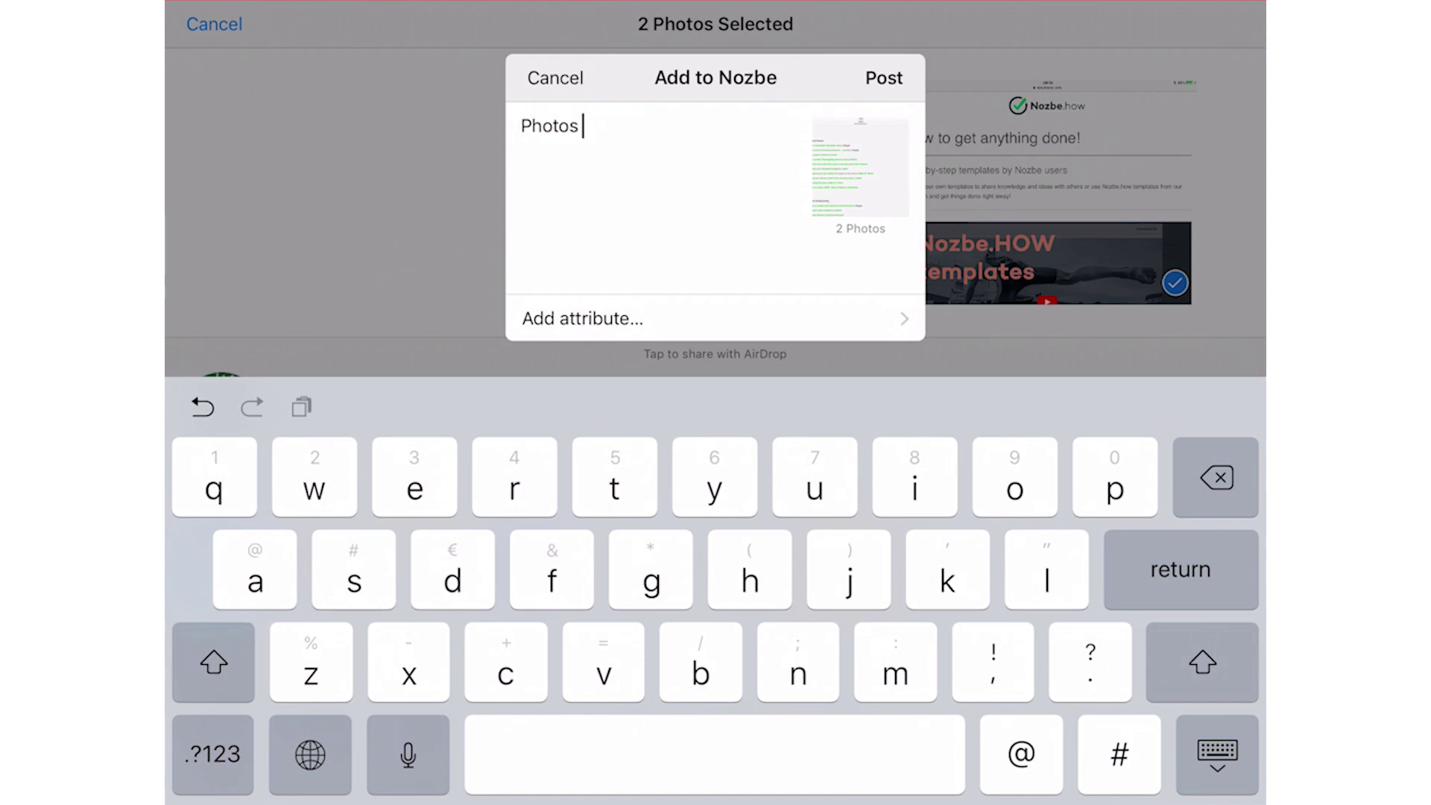
text(we can use #mark)
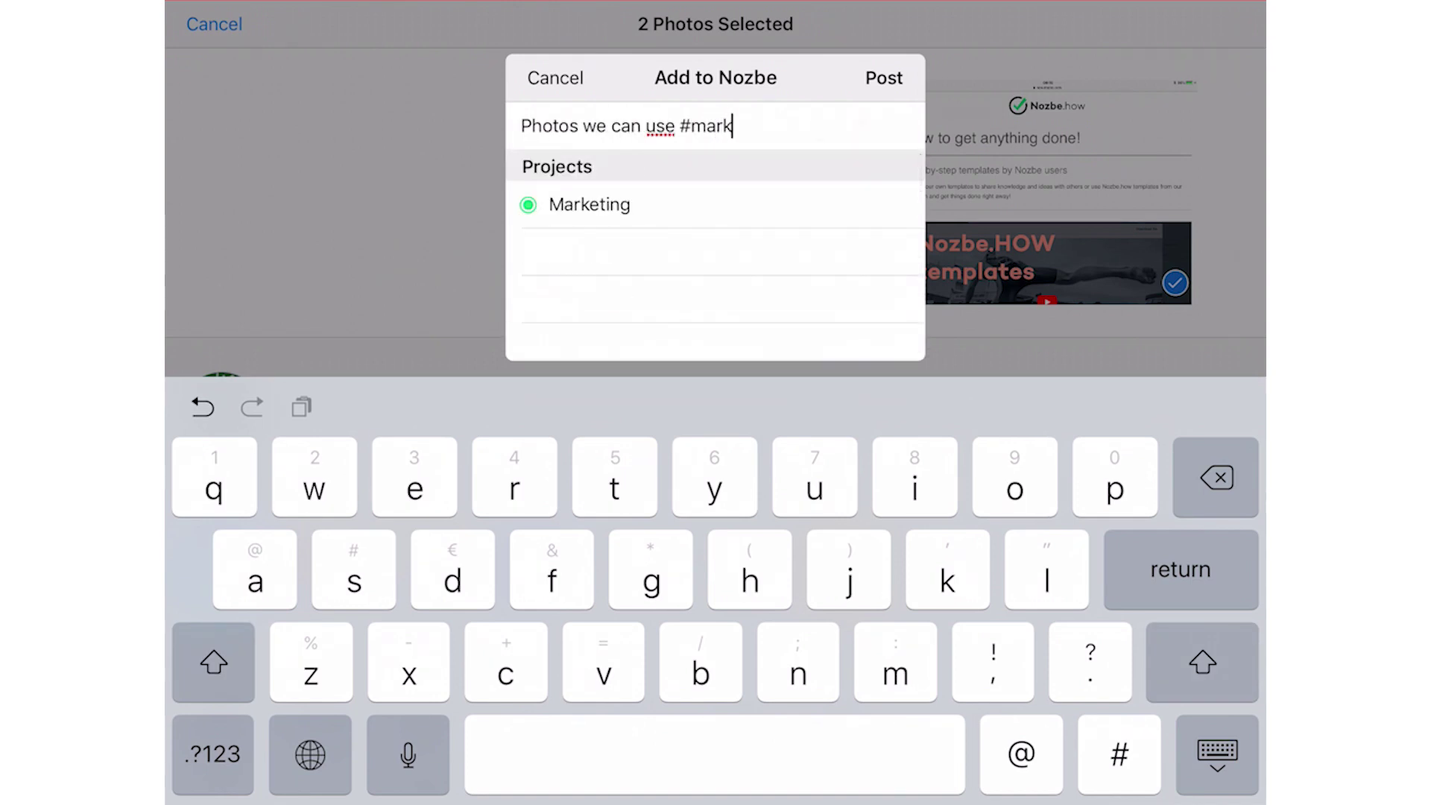
click(585, 204)
text(#)
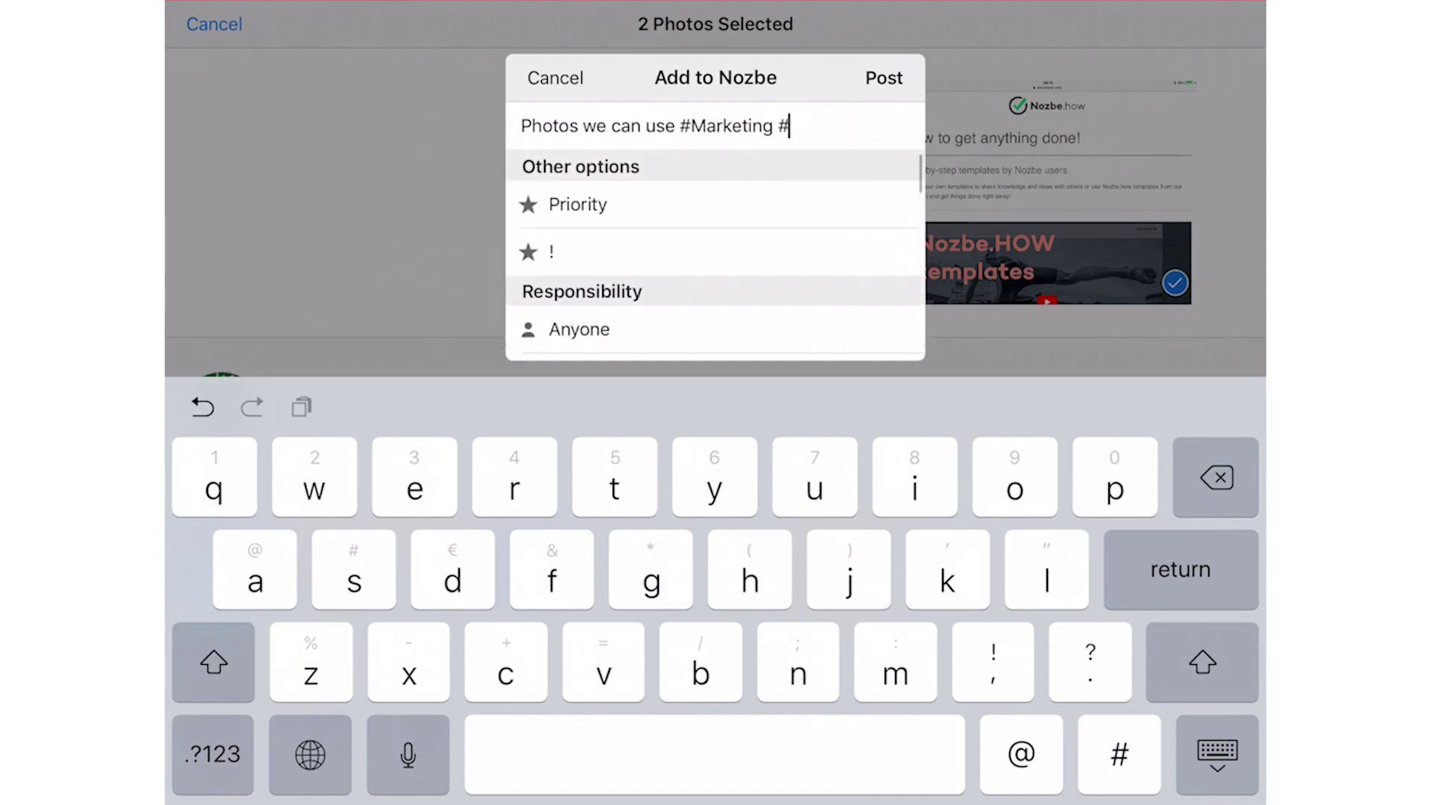
click(577, 204)
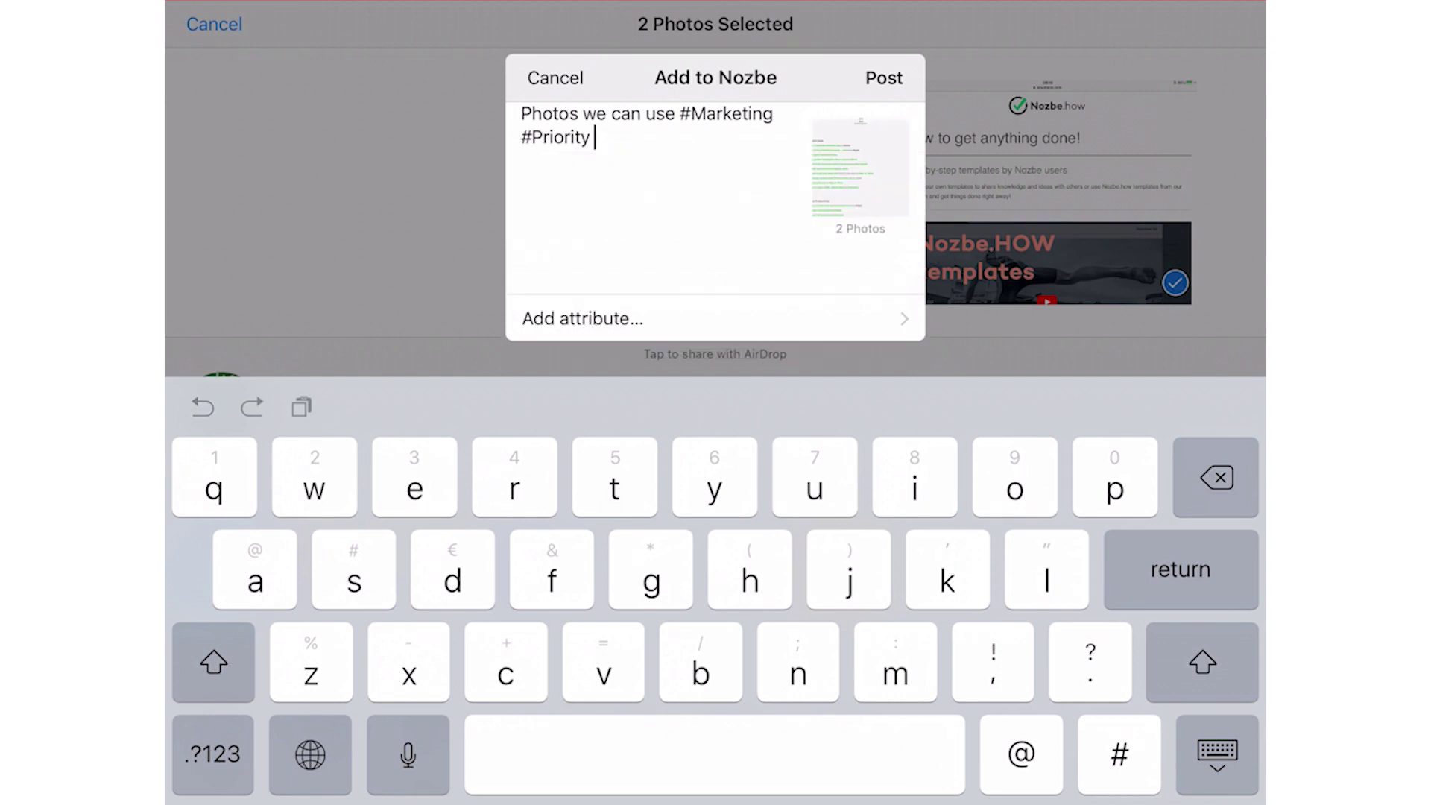
click(883, 78)
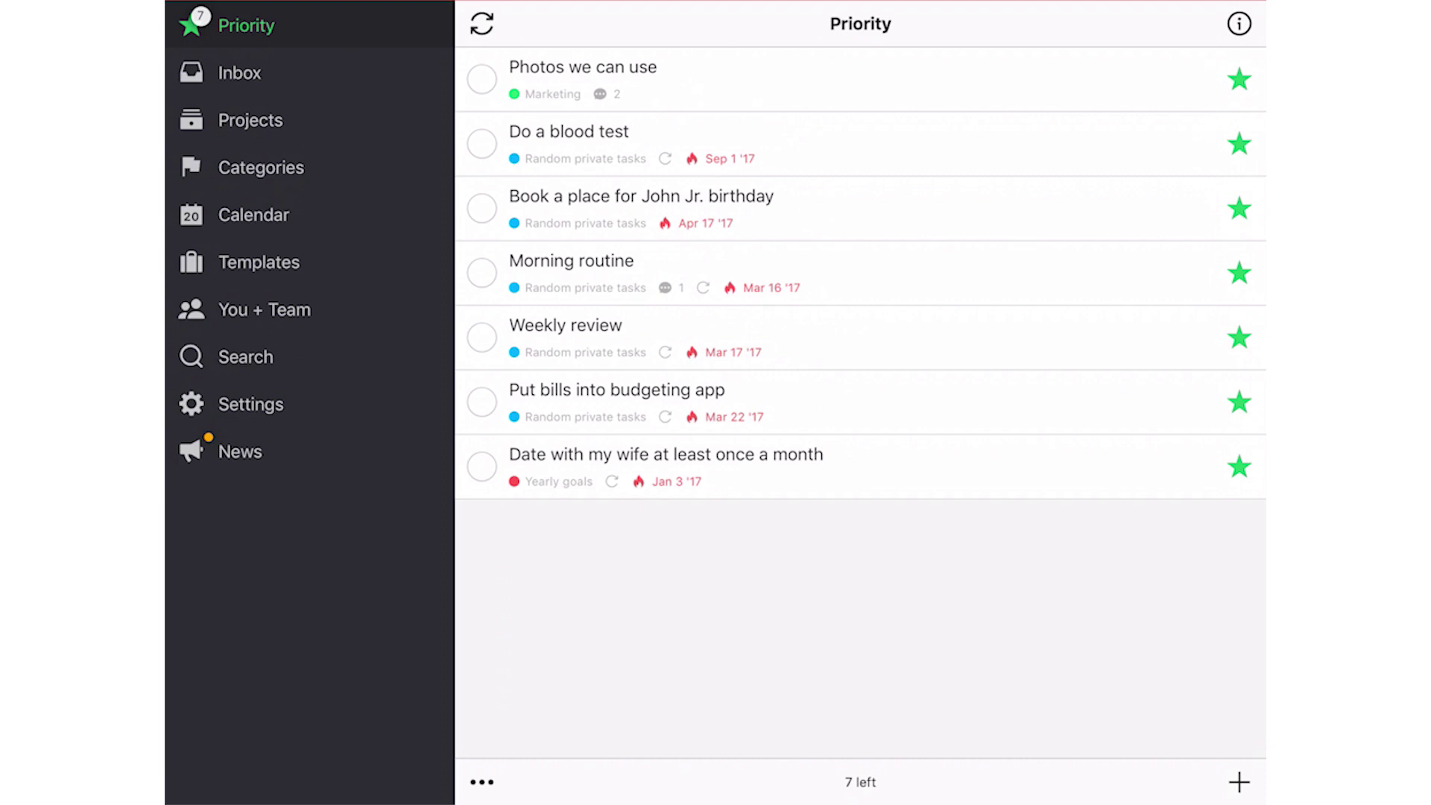
Open the 'Photos we can use' task, browse its attached images, then go to Settings
click(583, 78)
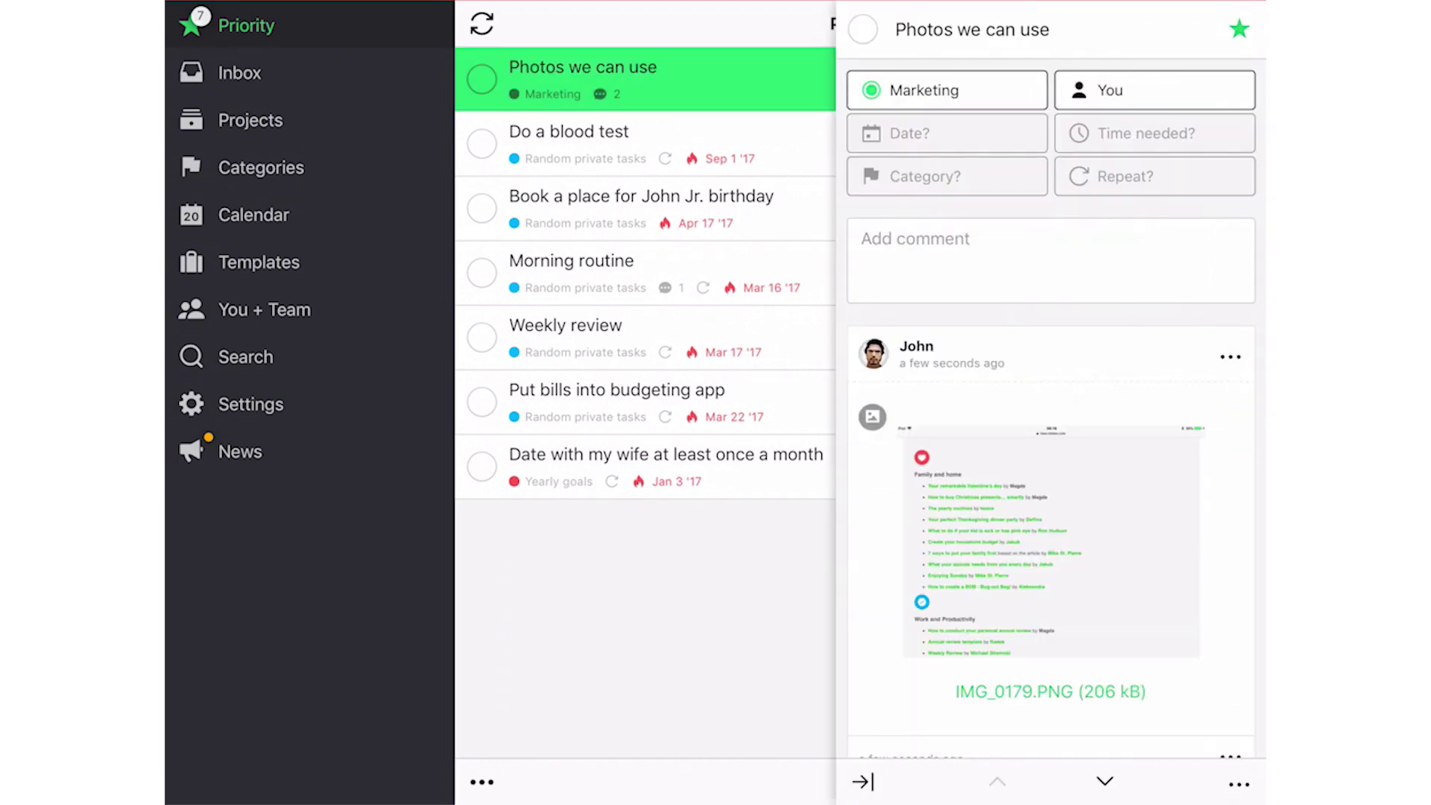
scroll(1050, 410, down, 6)
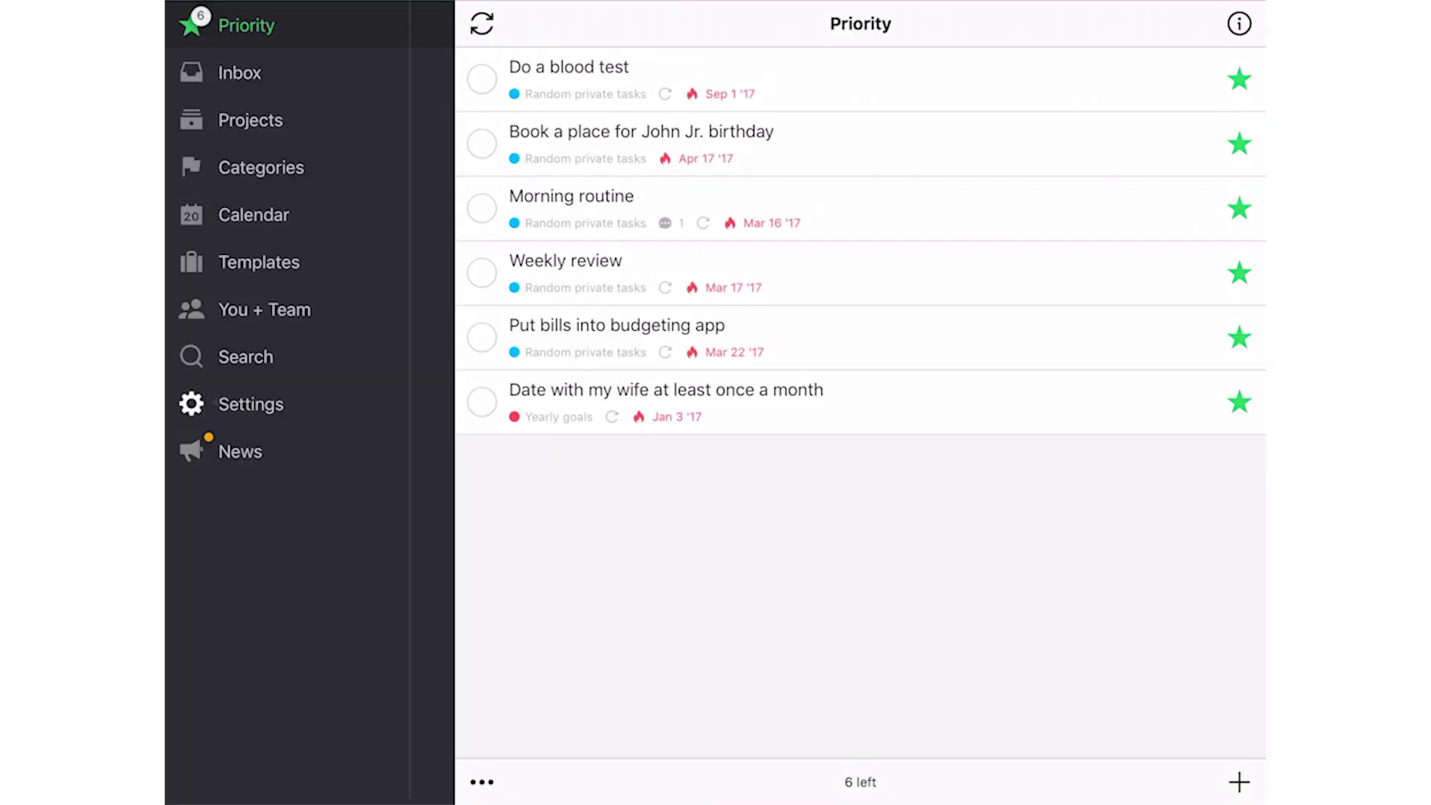
click(246, 403)
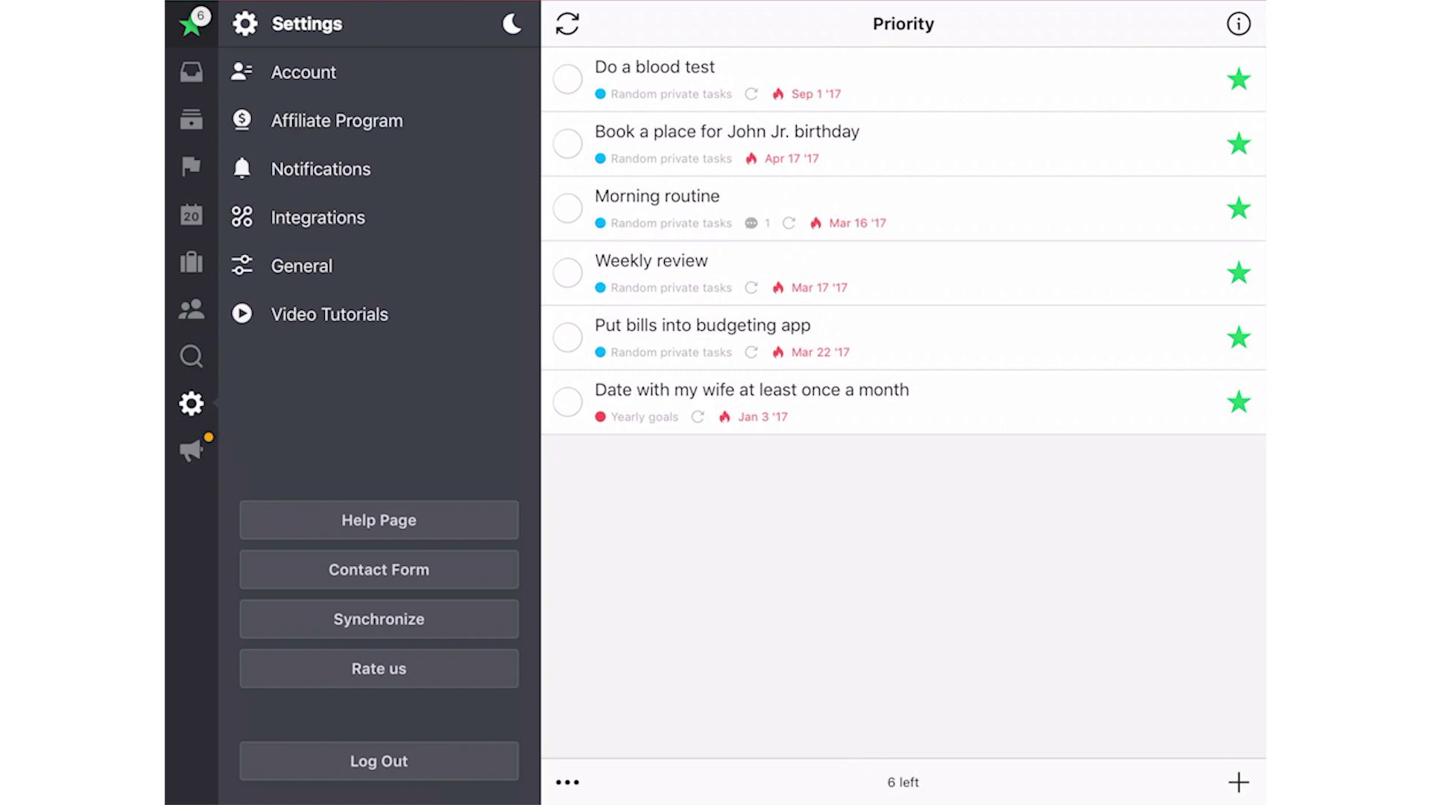
Show Notifications settings down to push reminders at 9 AM and 6 PM
click(321, 169)
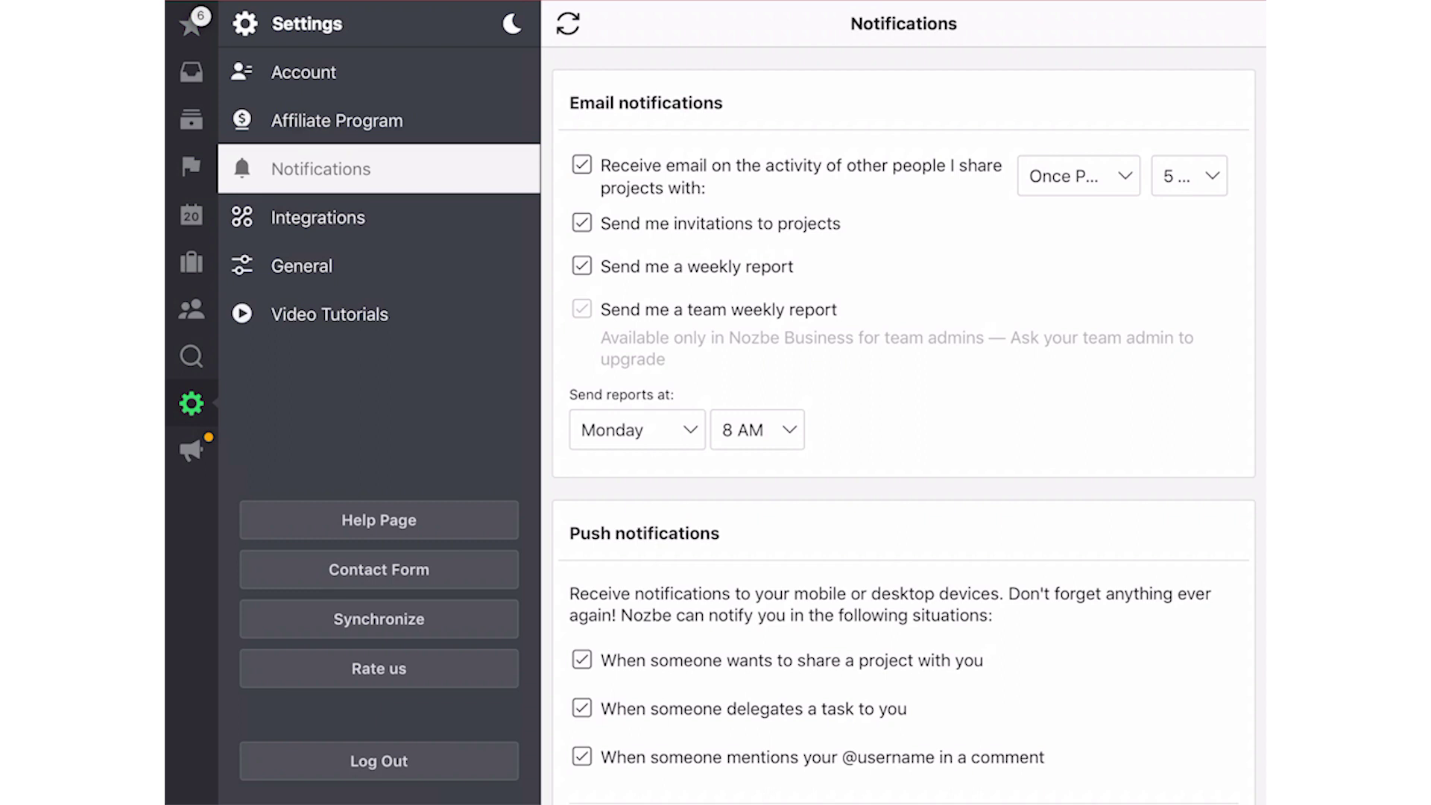
scroll(904, 425, down, 5)
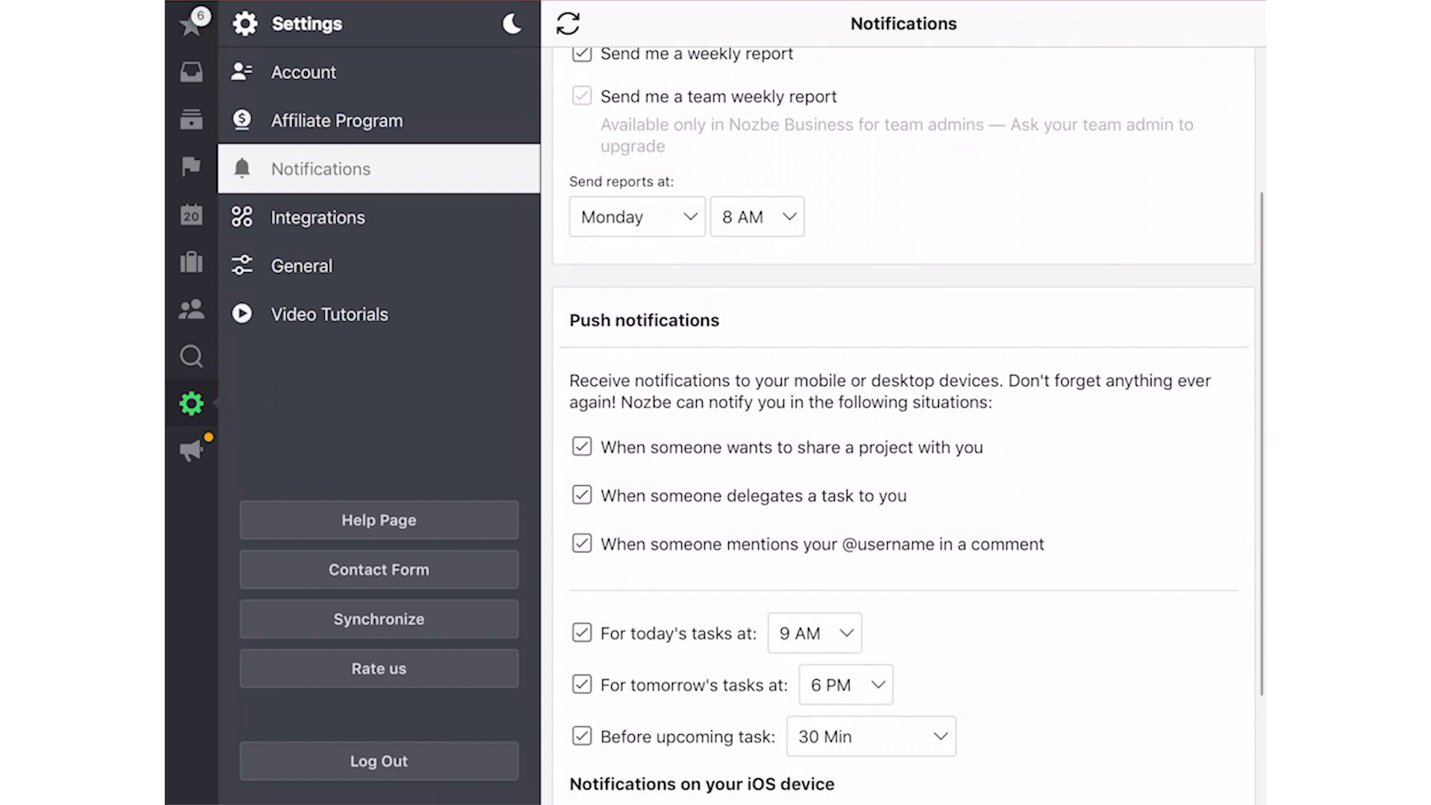